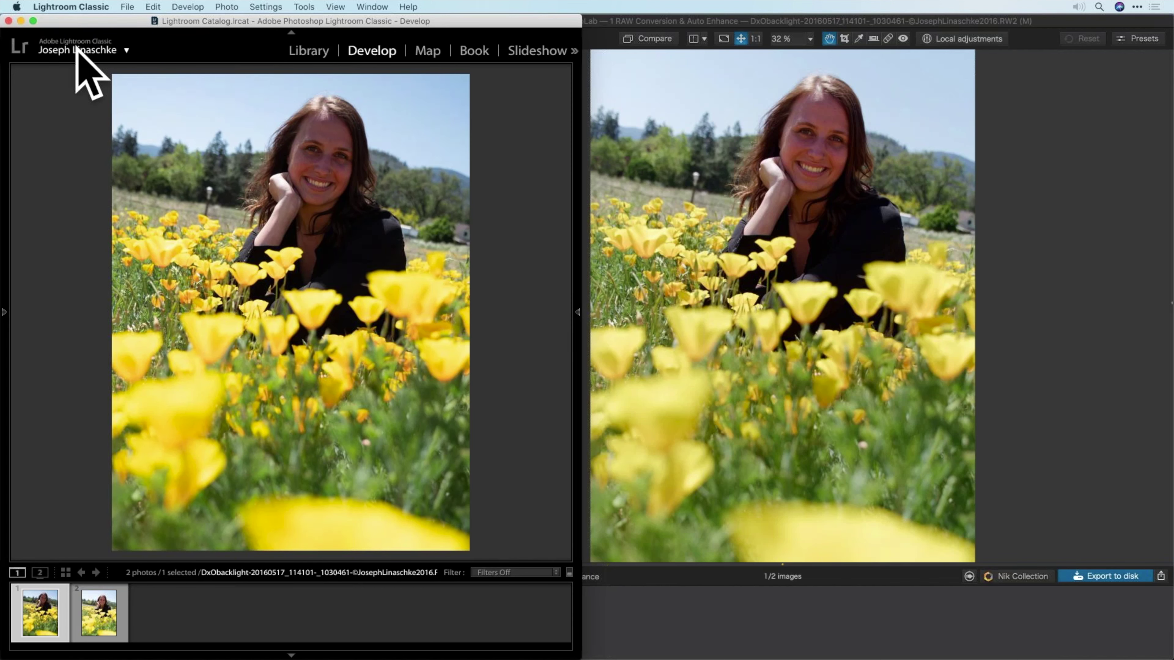
click(1090, 265)
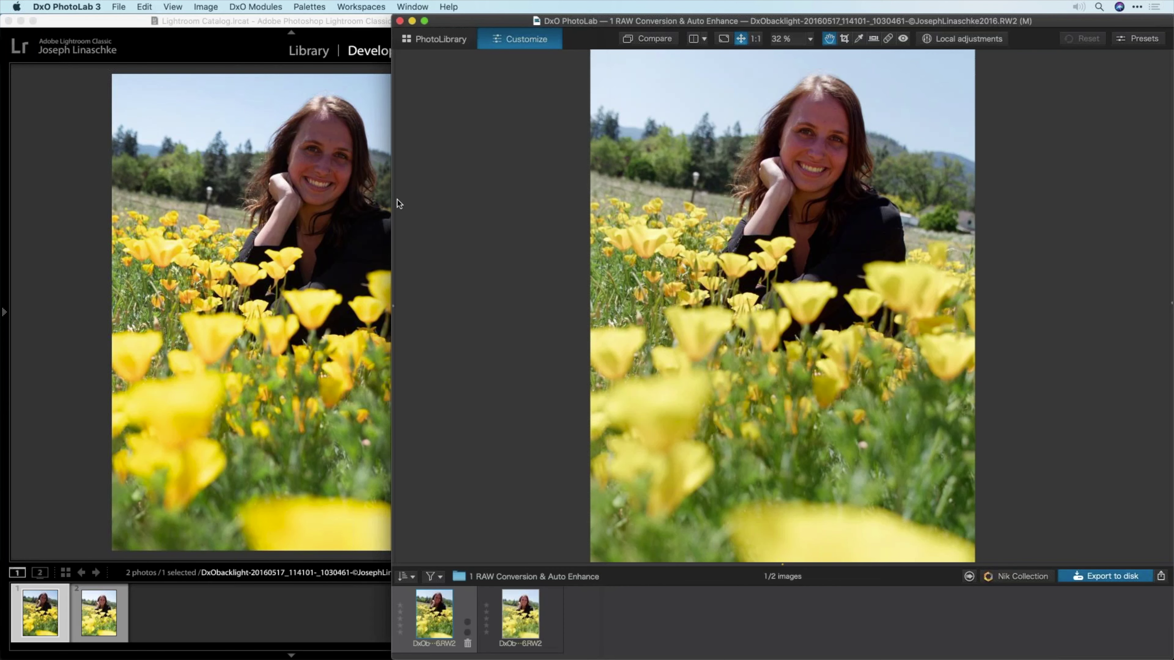
click(83, 203)
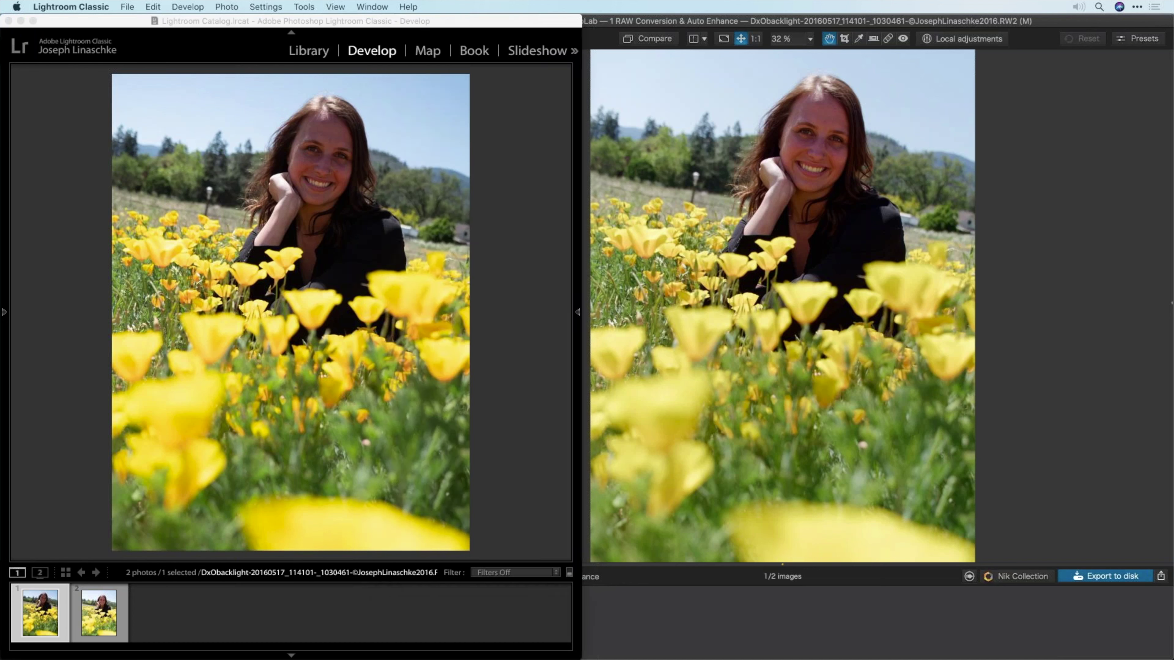
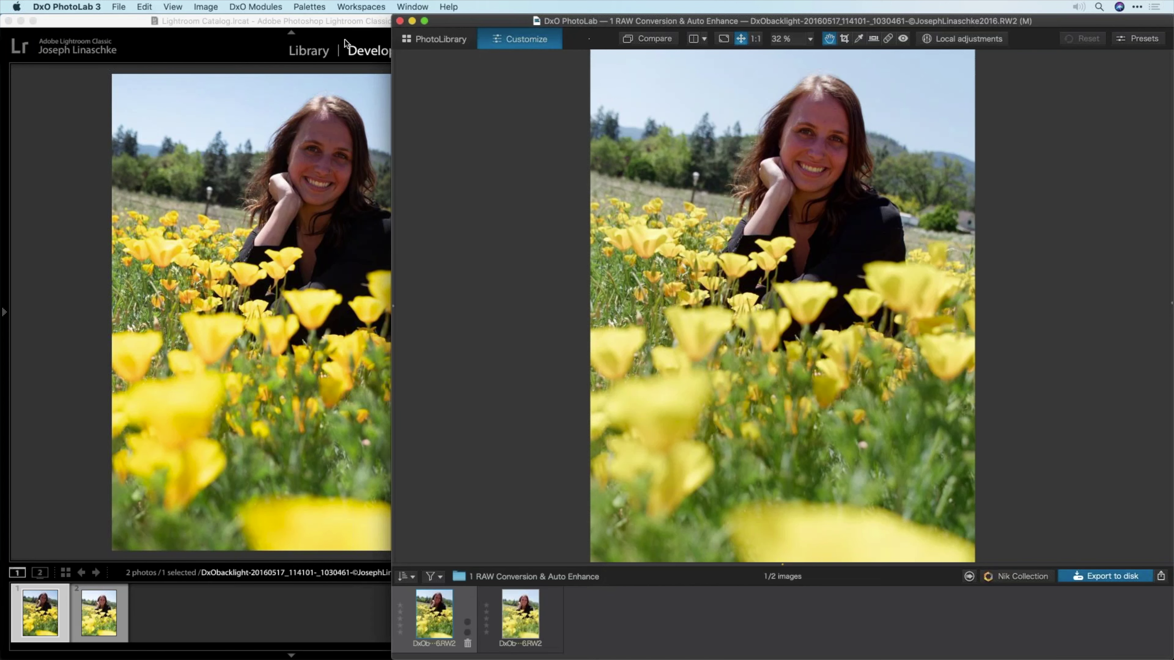
- Examine the default preset choices for new RAW images in DxO PhotoLab's preferences, leaving the setting as it is
click(76, 7)
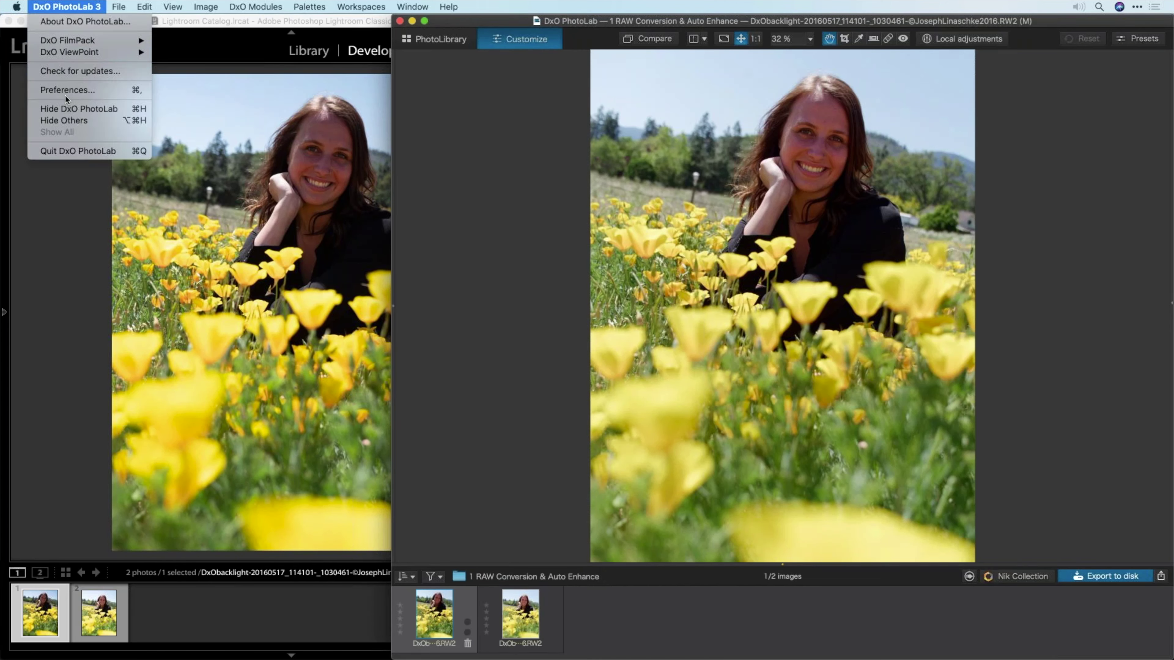
click(75, 89)
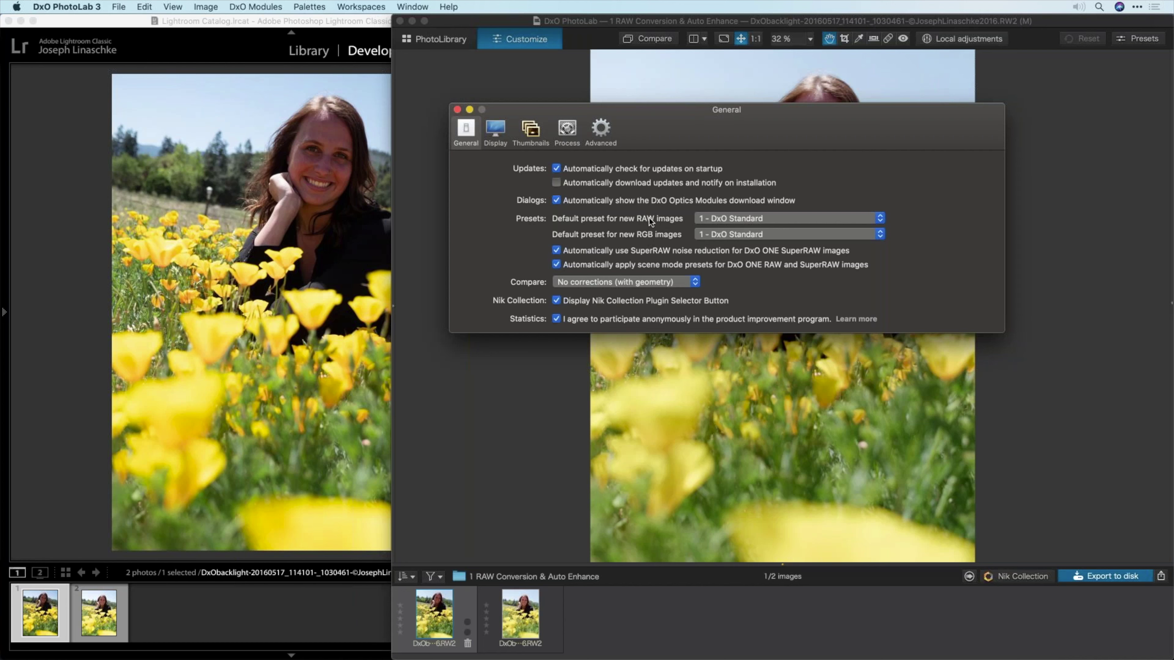
click(783, 217)
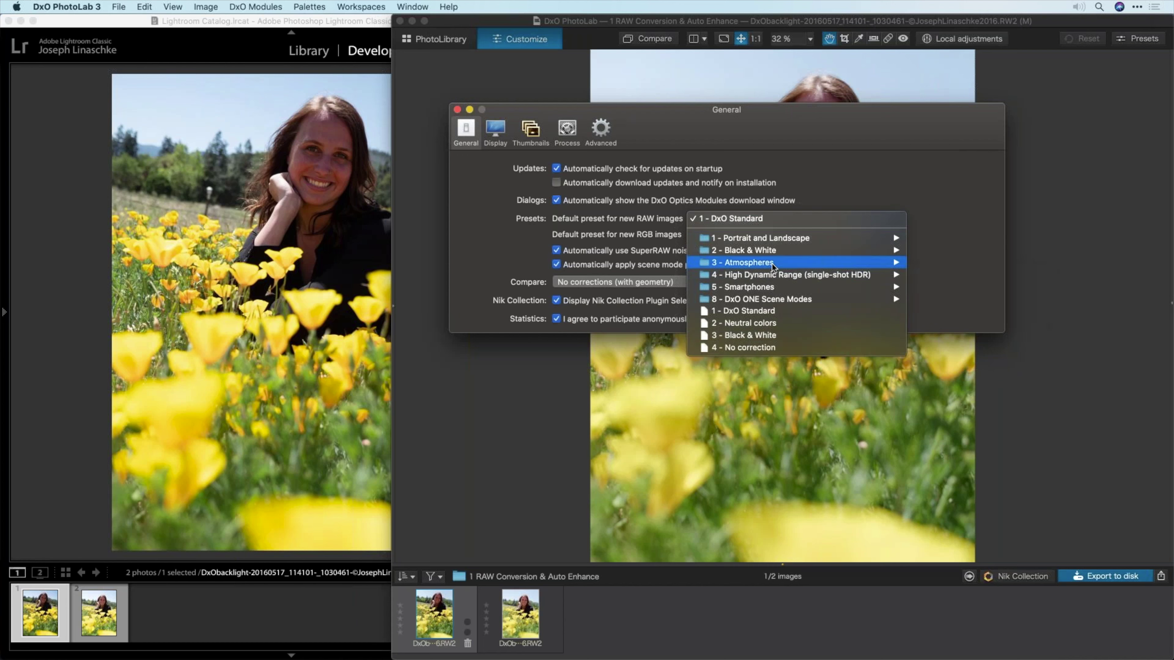
mouse_move(887, 263)
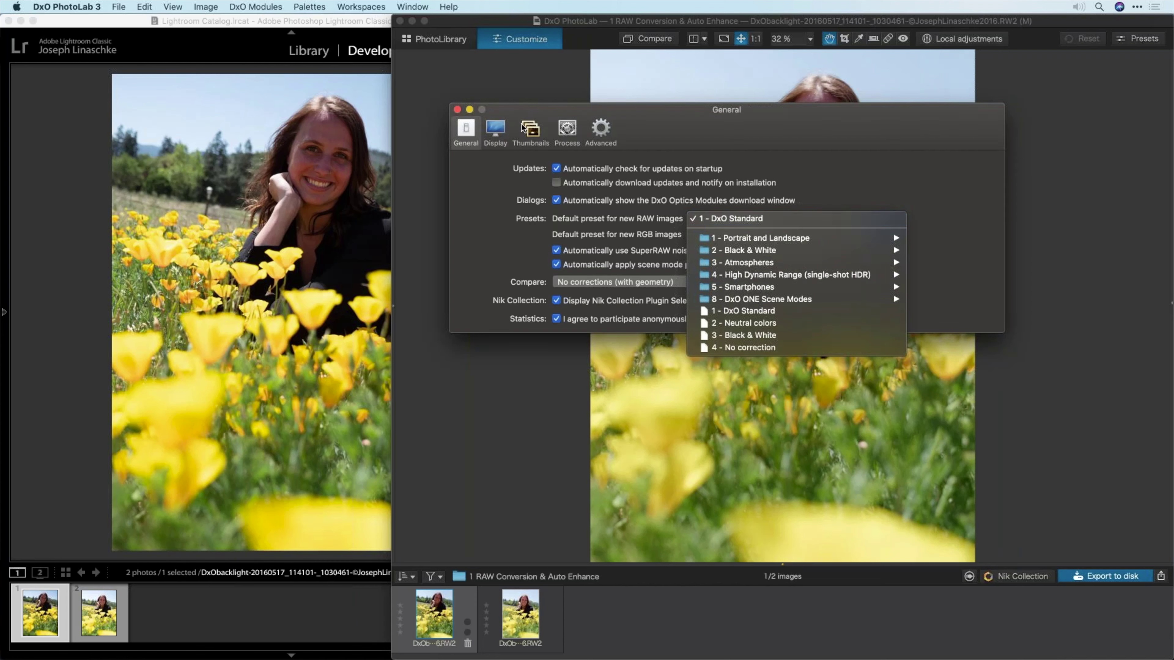
click(457, 109)
click(458, 110)
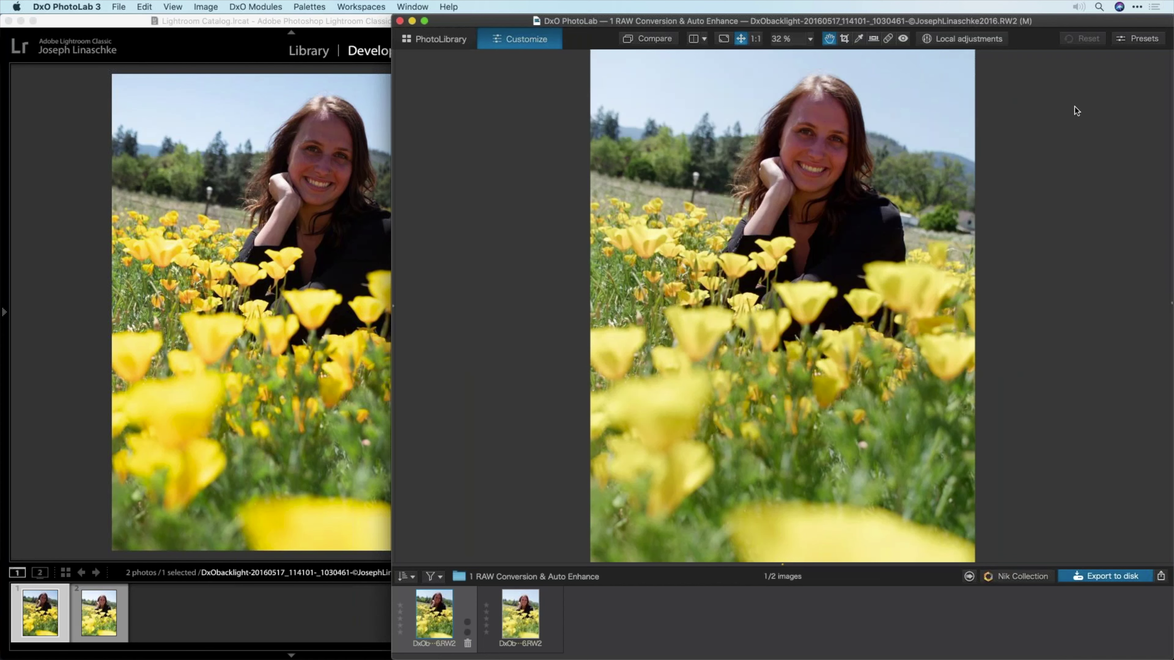
- Apply the "4 - No correction" preset to the first portrait and reset the image to its default corrections
click(1134, 40)
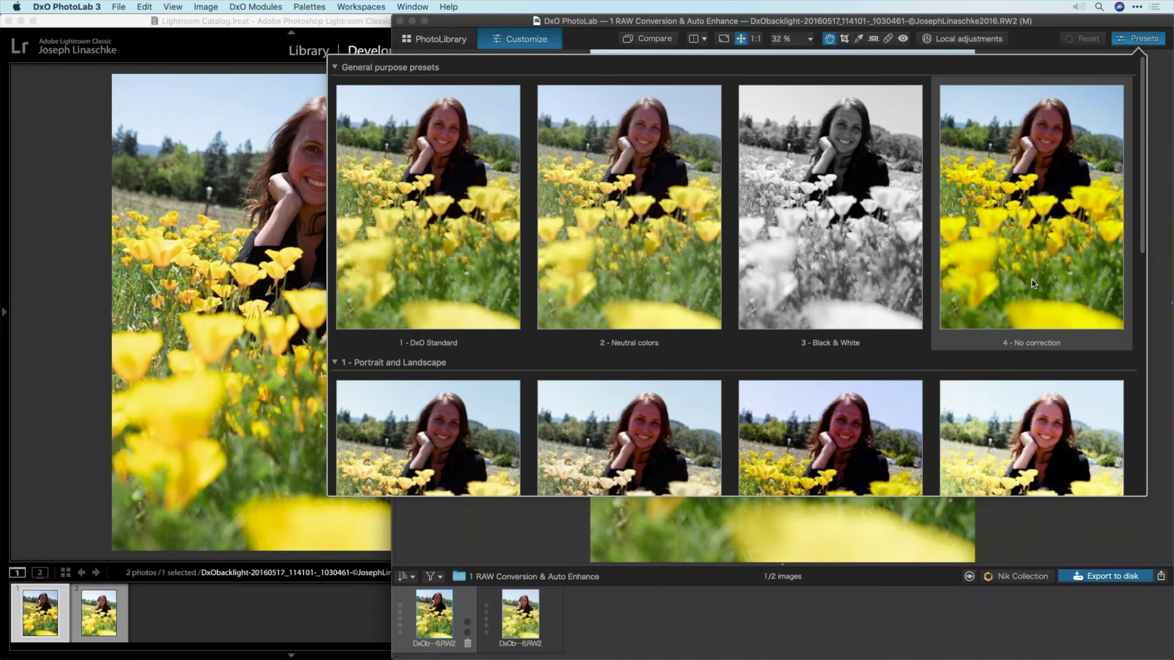
click(1044, 240)
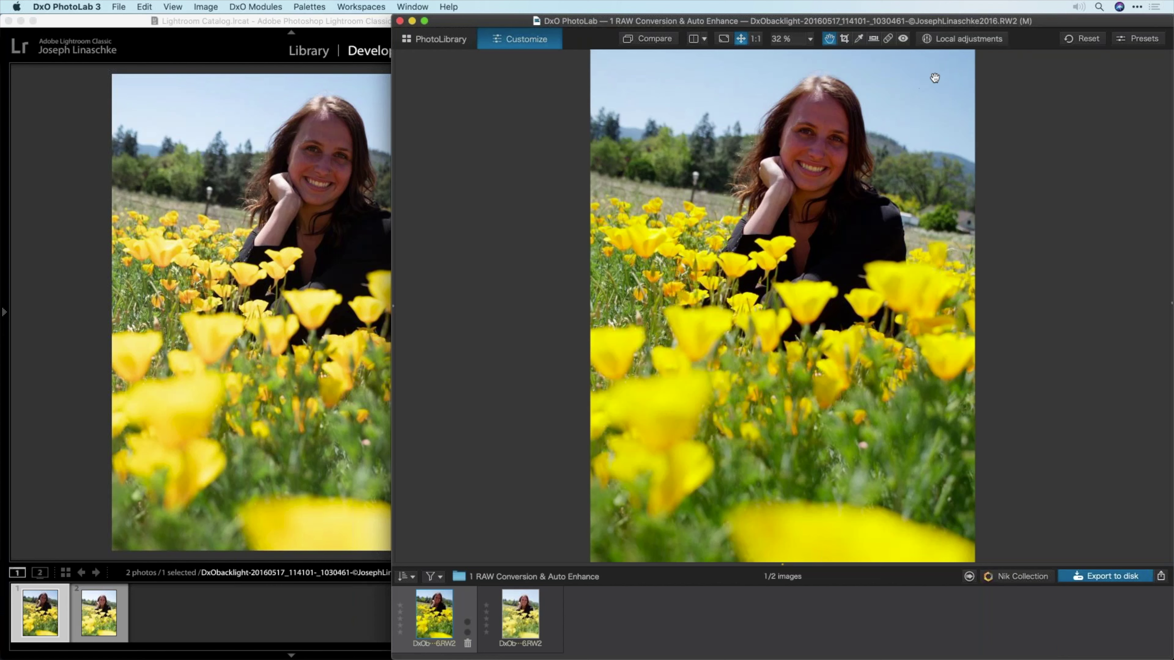
click(1089, 37)
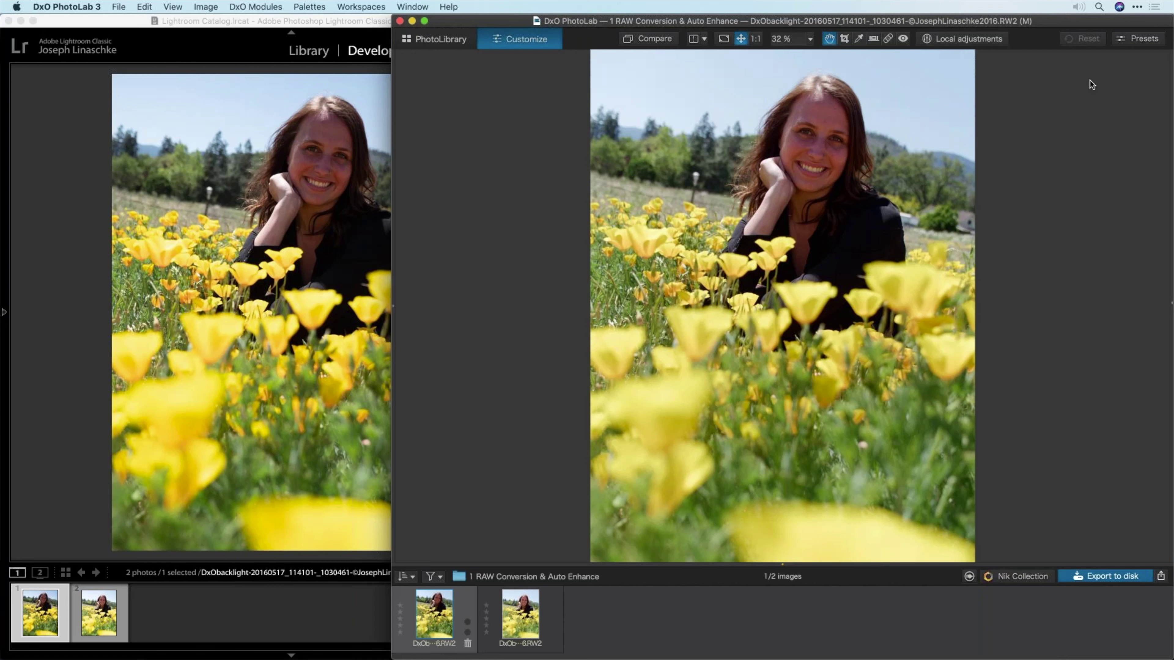
- Switch to Lightroom Classic, apply Auto Settings to the first portrait and reset its develop adjustments
click(77, 170)
click(267, 7)
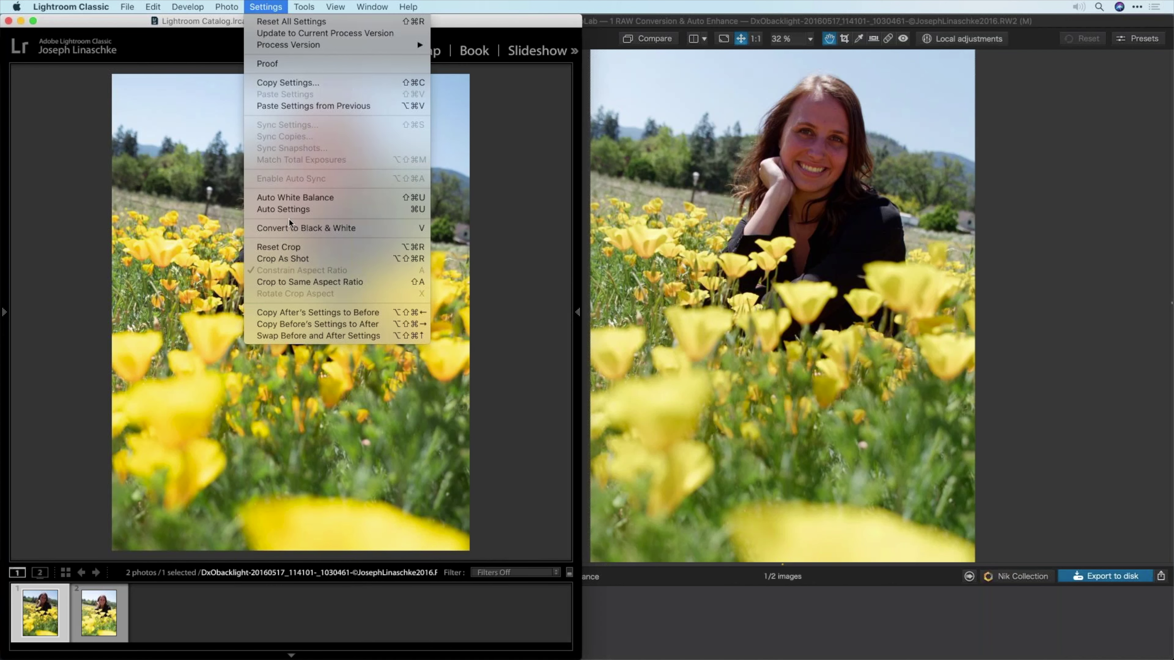
click(347, 212)
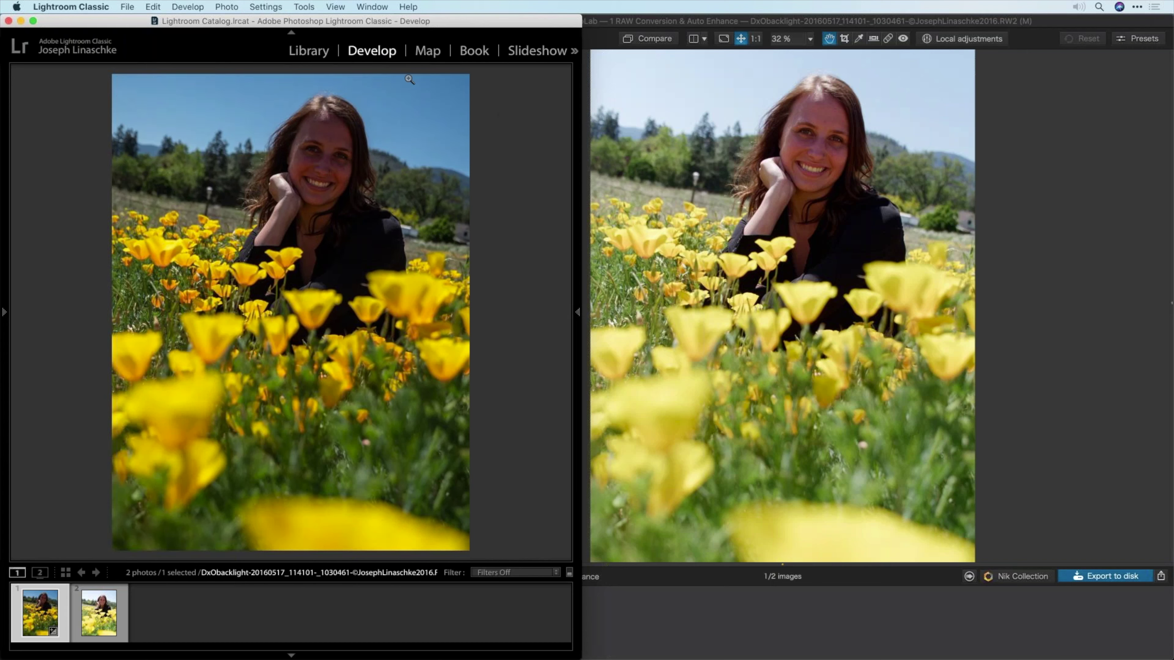
click(582, 315)
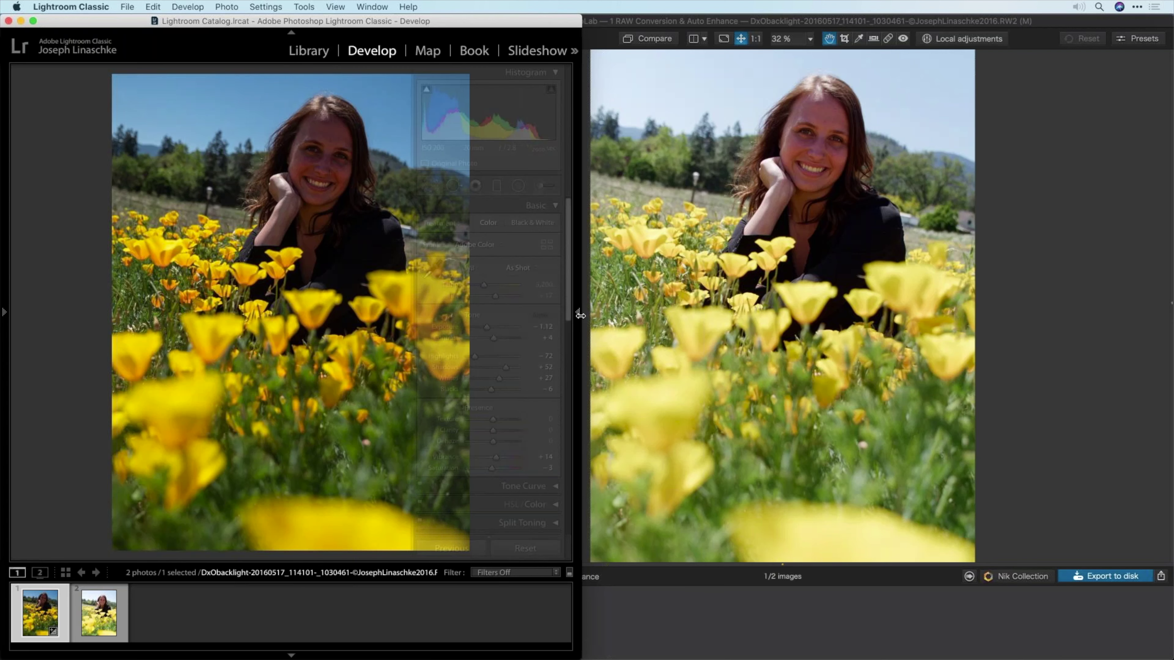
click(523, 547)
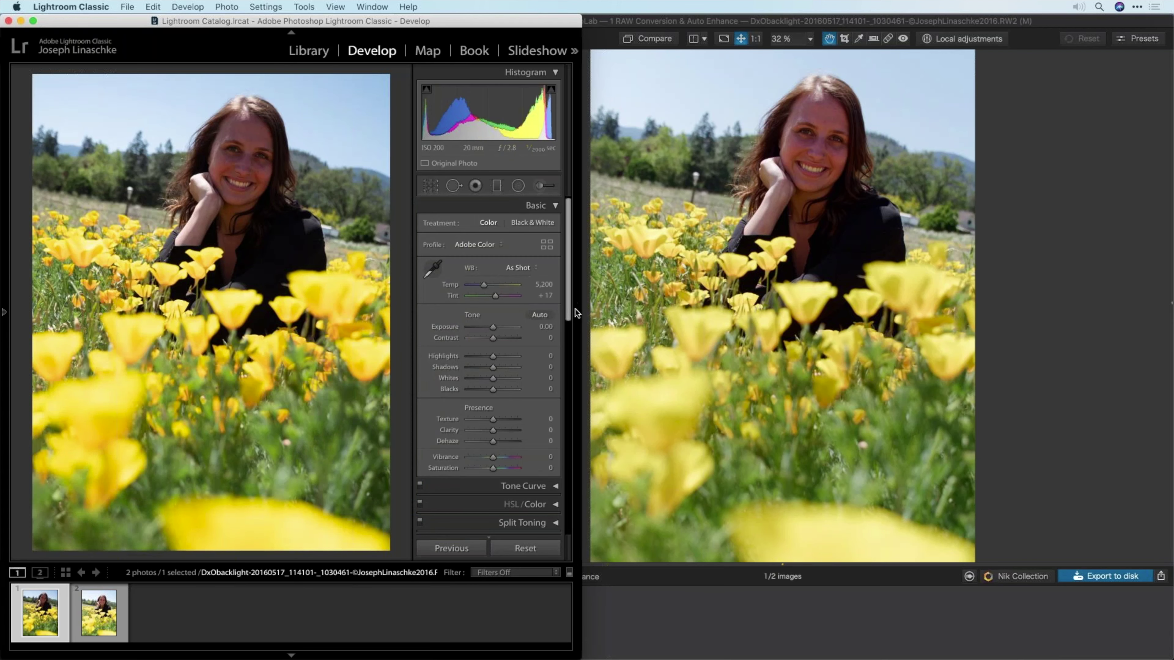
click(574, 314)
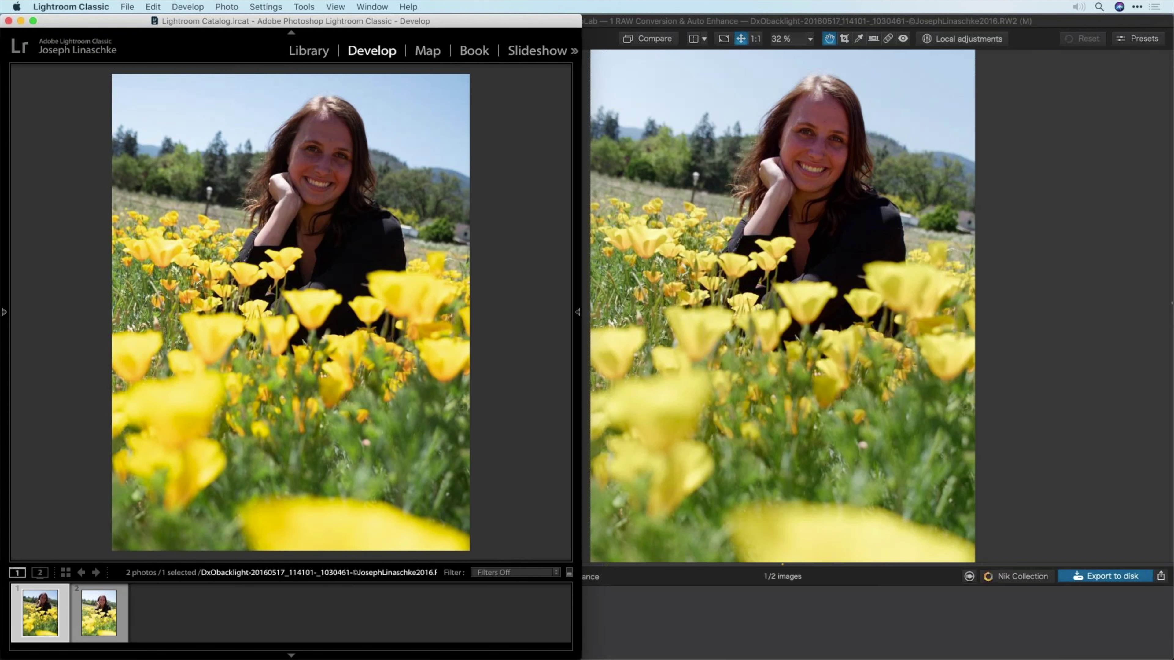
- Reapply Auto Settings to the first portrait
click(276, 5)
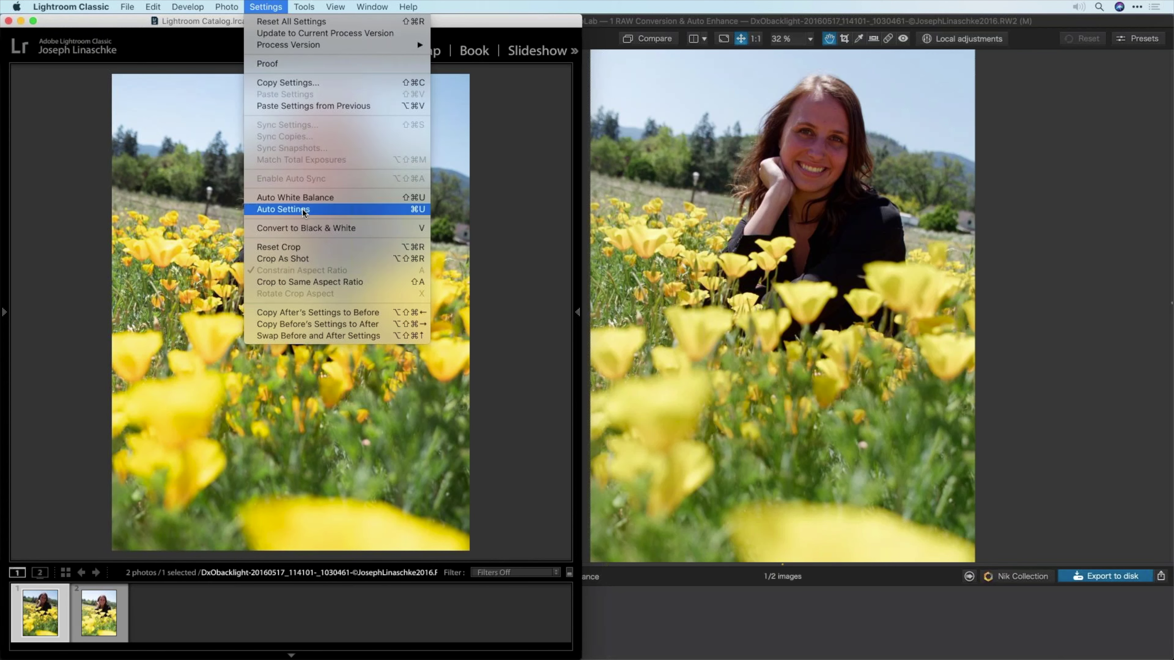
key(Return)
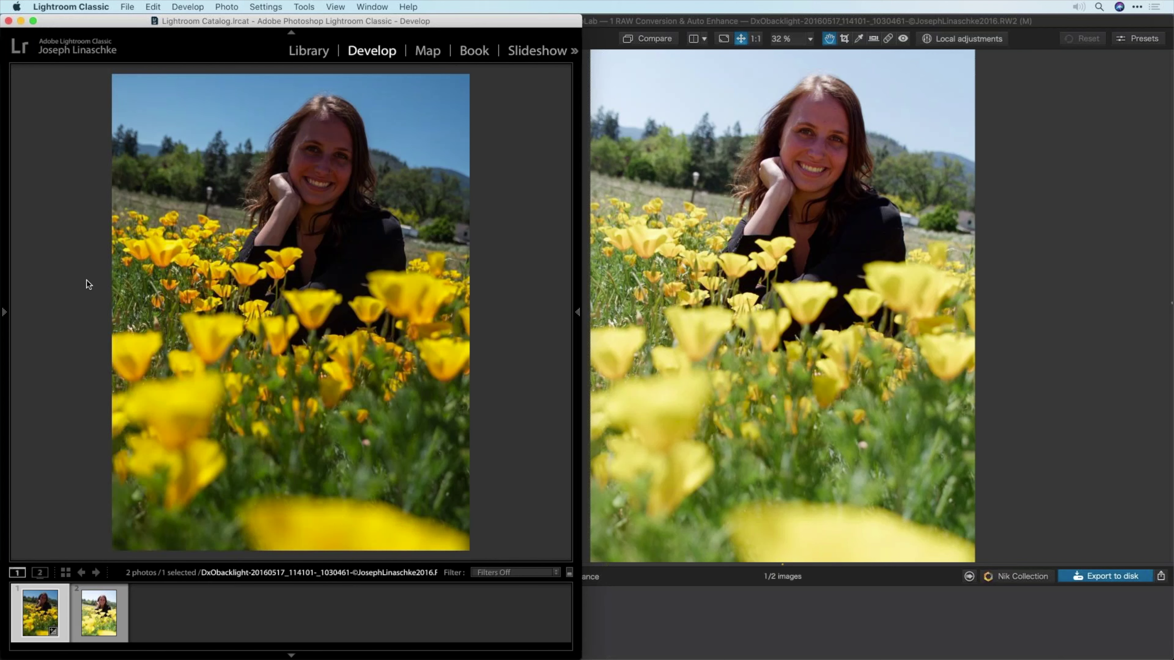
- Display the second portrait in Lightroom Classic and in DxO PhotoLab for a side-by-side comparison
click(96, 606)
click(838, 609)
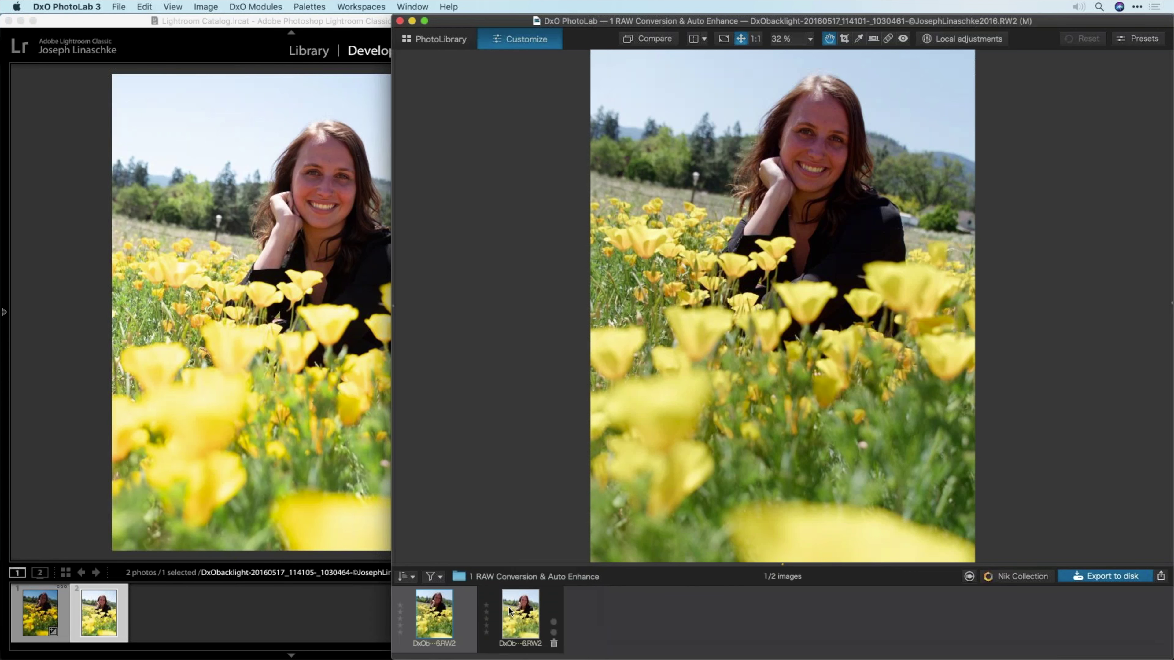
click(509, 611)
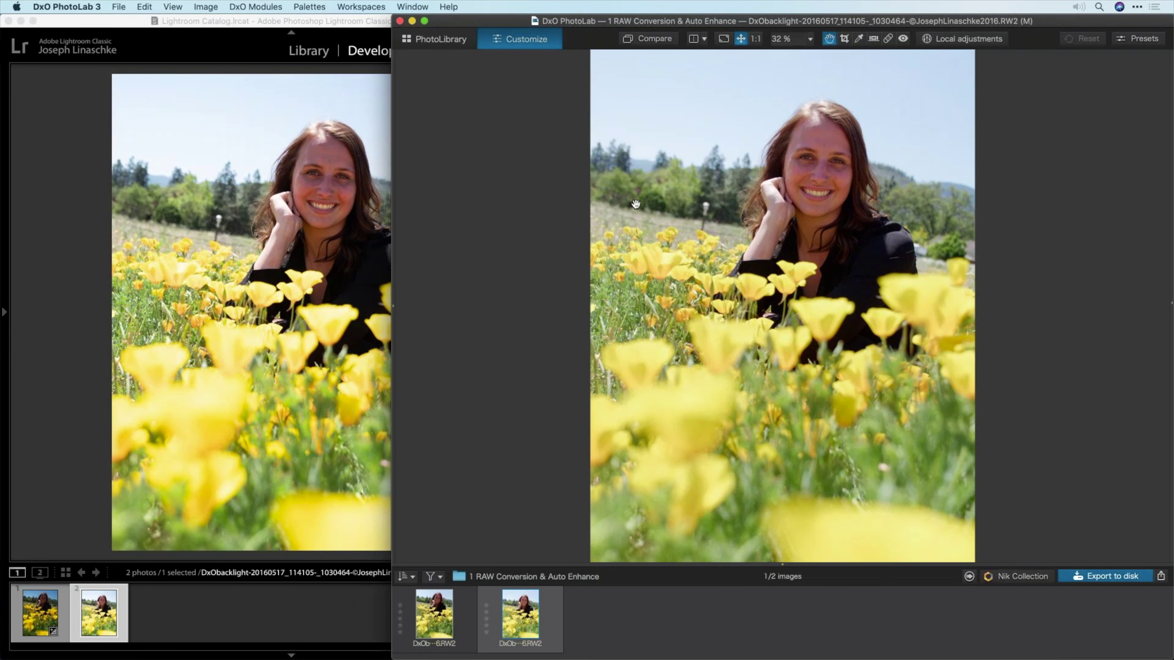
- Switch to Lightroom Classic, reset the second portrait's develop adjustments and apply Auto Settings to it
click(395, 117)
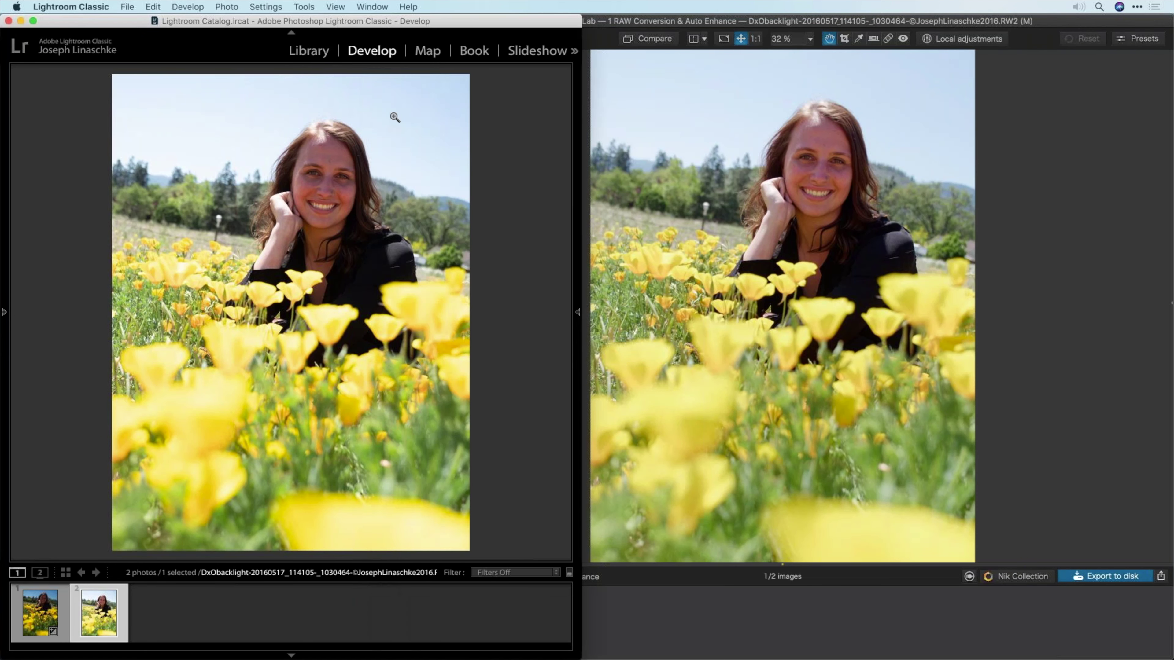
click(578, 312)
click(517, 549)
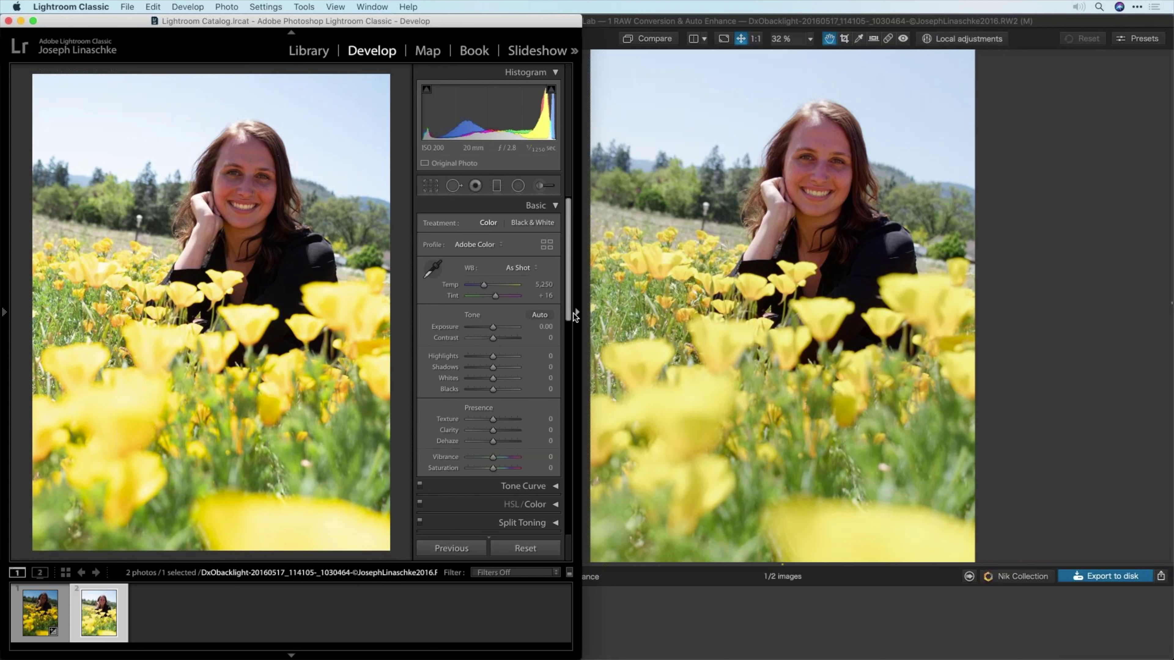
click(574, 314)
click(266, 6)
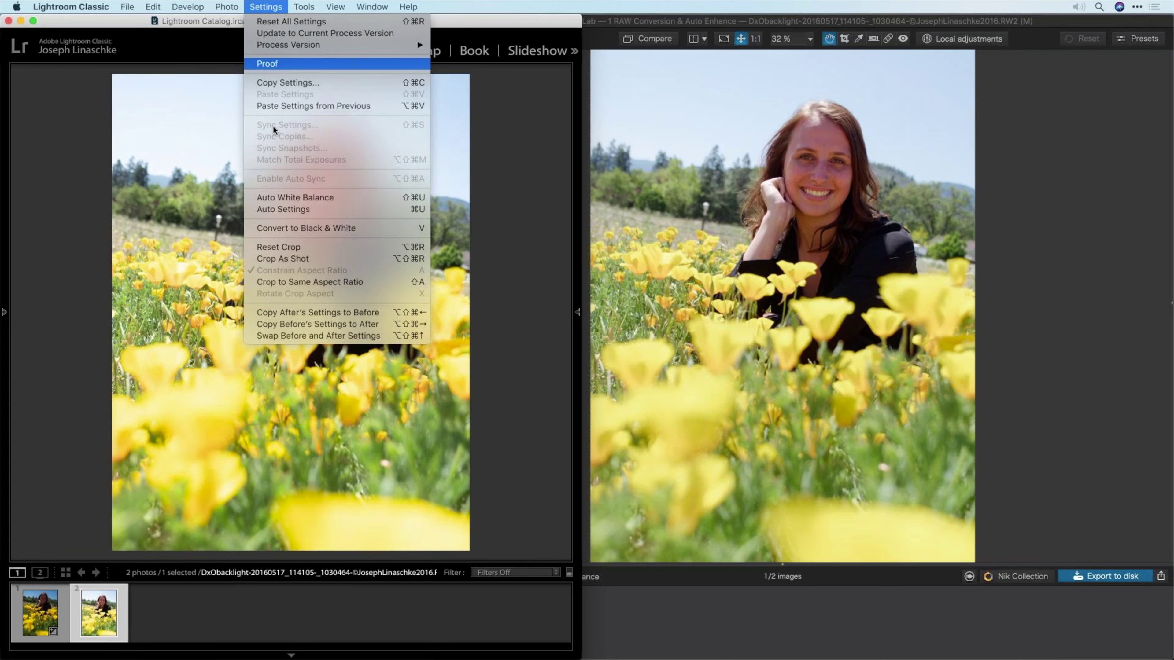
click(280, 209)
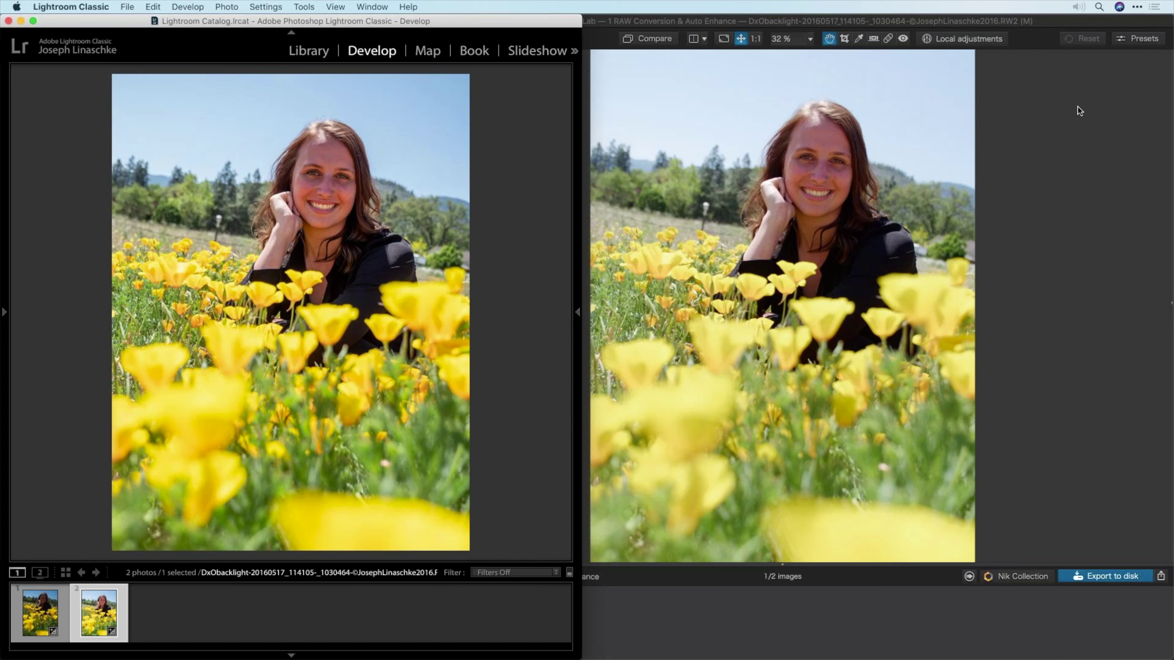
- Switch to DxO PhotoLab and set the HSL saturation of the yellow channel to 50 for the second portrait
click(1103, 252)
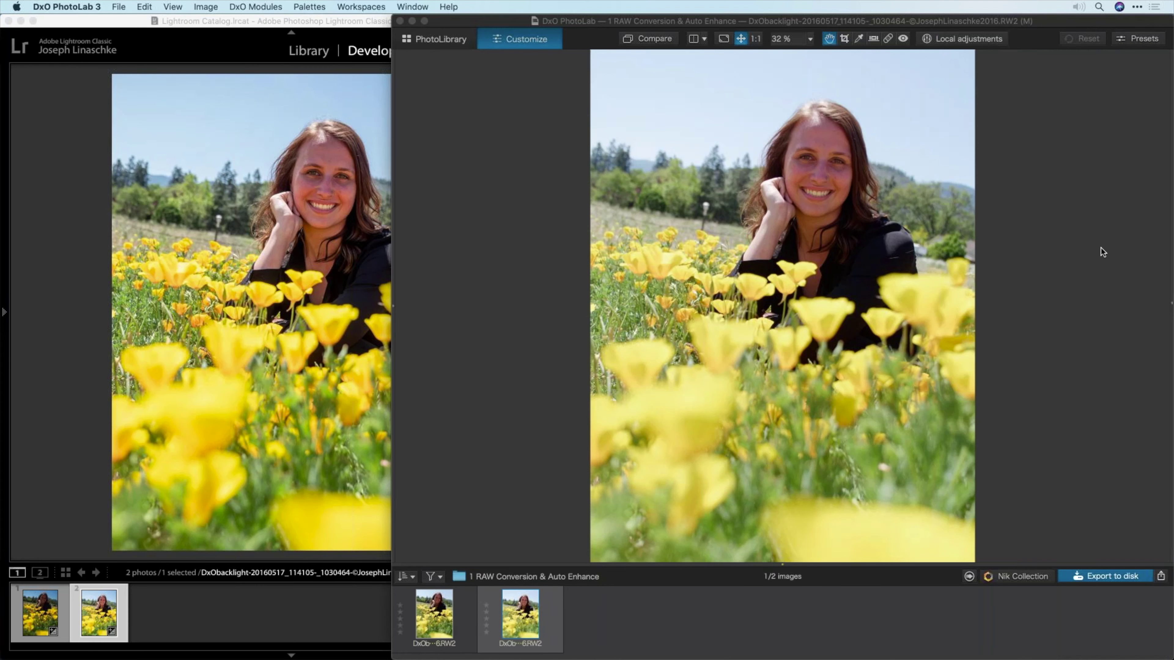
click(1137, 38)
key(Escape)
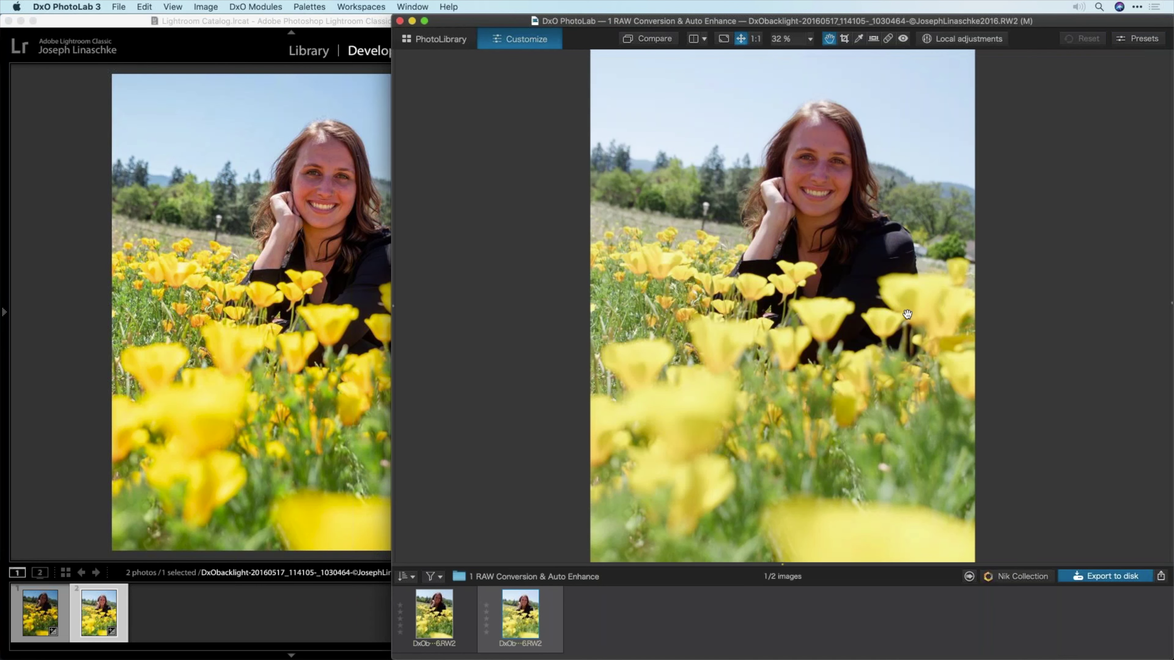
scroll(1035, 371, down, 3)
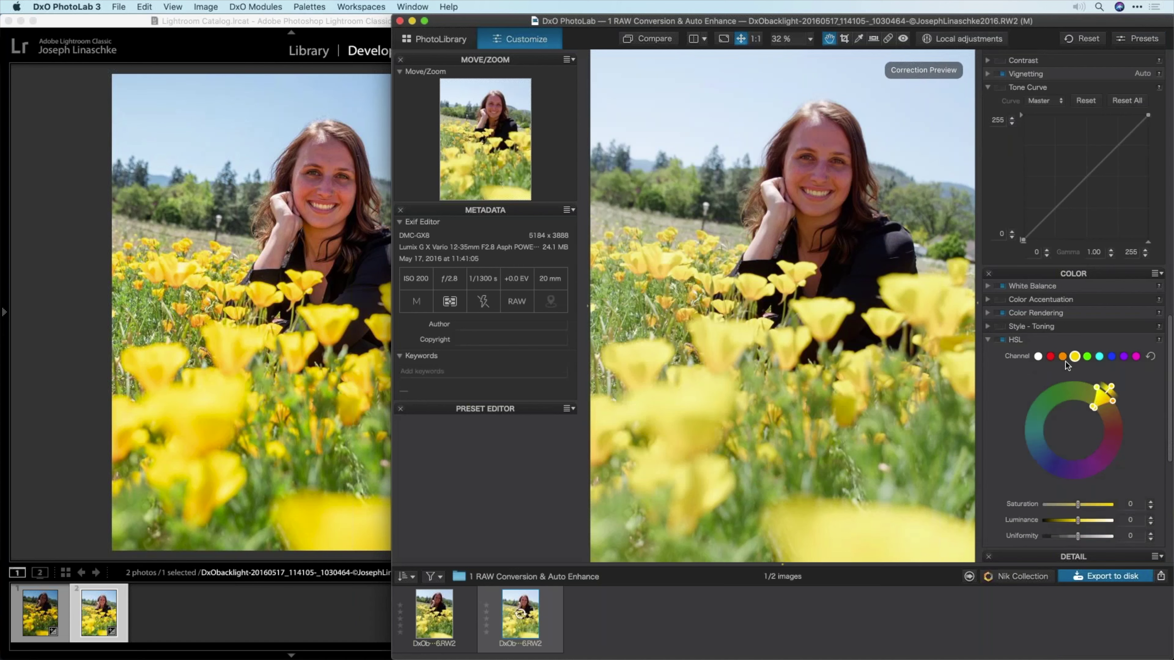
click(1088, 505)
- Compare the result with the Lightroom Classic version and reset the second portrait's corrections in DxO PhotoLab
click(223, 276)
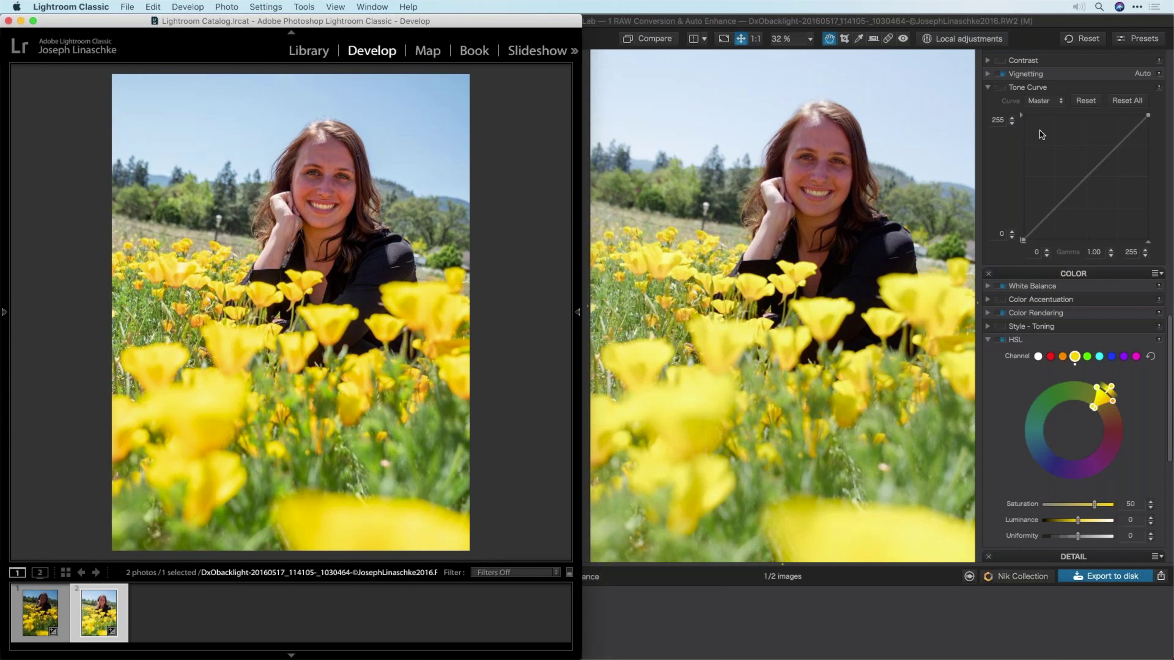
click(1083, 41)
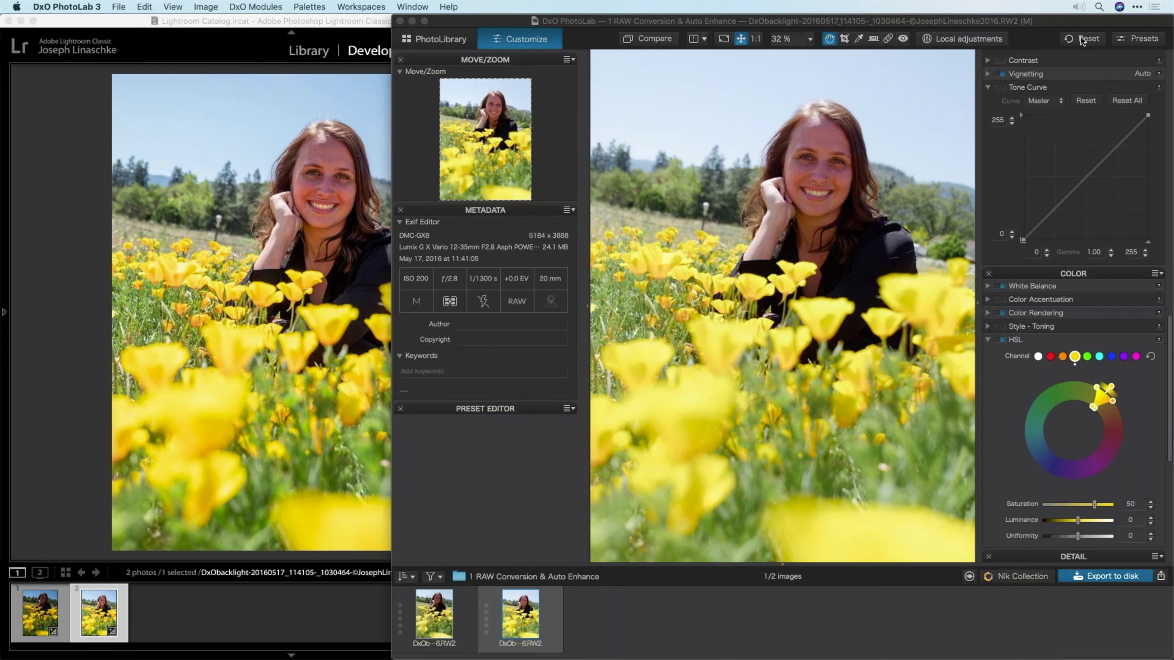
click(1083, 41)
- Collapse the White Balance settings and toggle the DxO Smart Lighting correction off and on to compare its effect
scroll(1063, 299, up, 15)
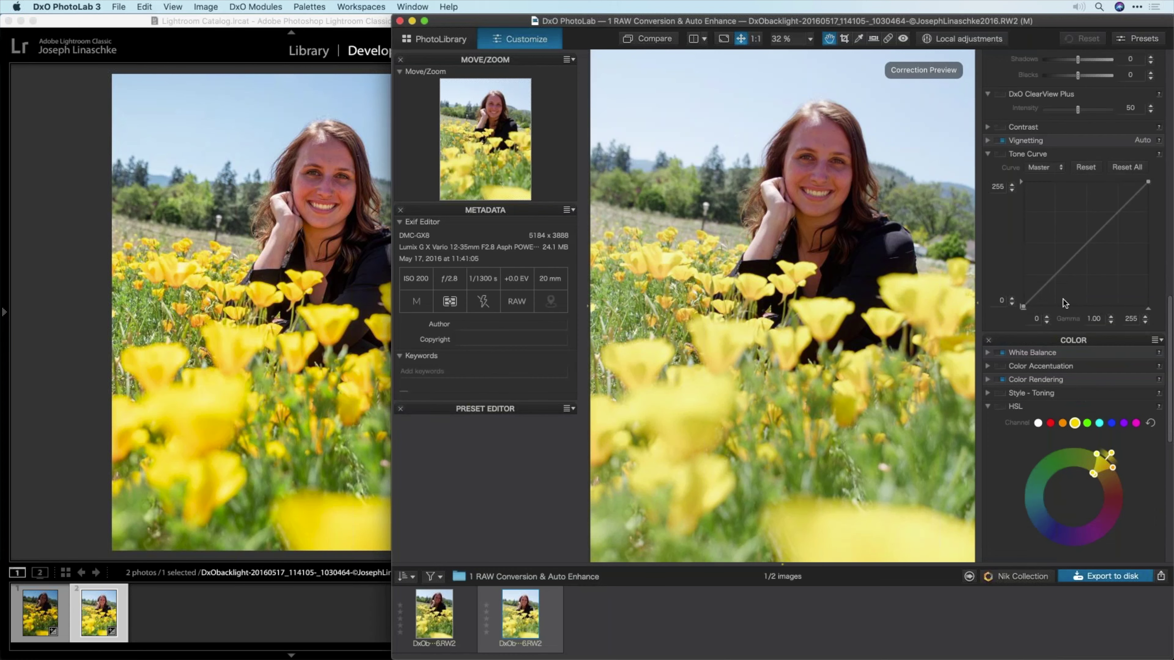
click(987, 236)
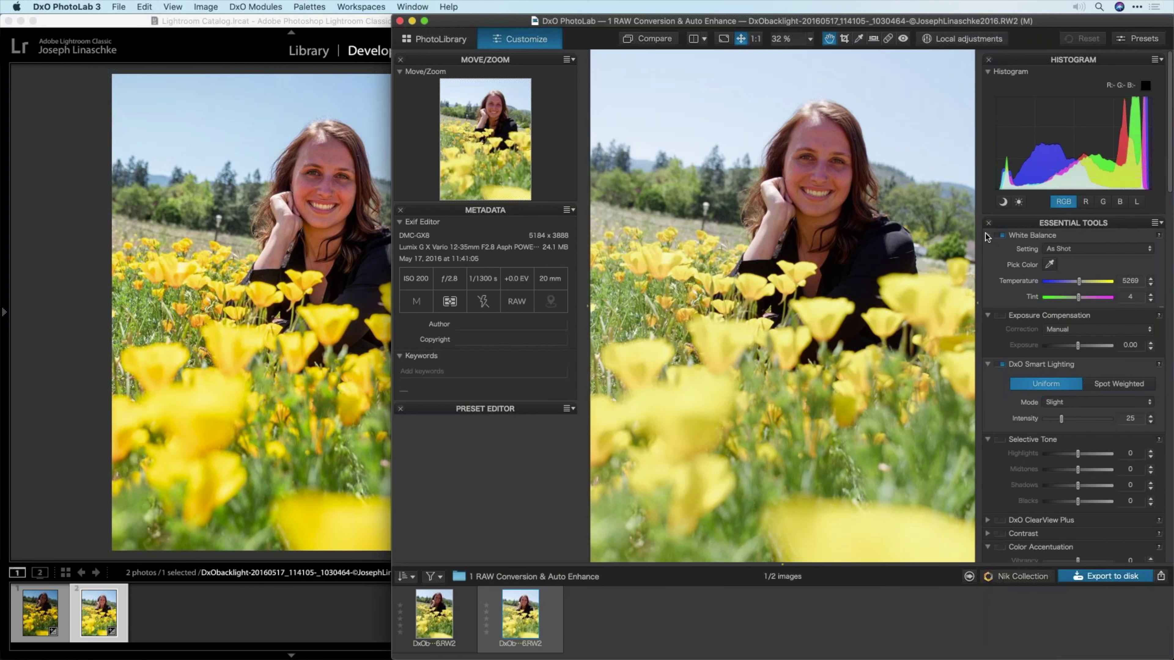
click(987, 235)
scroll(1006, 268, down, 2)
click(1004, 266)
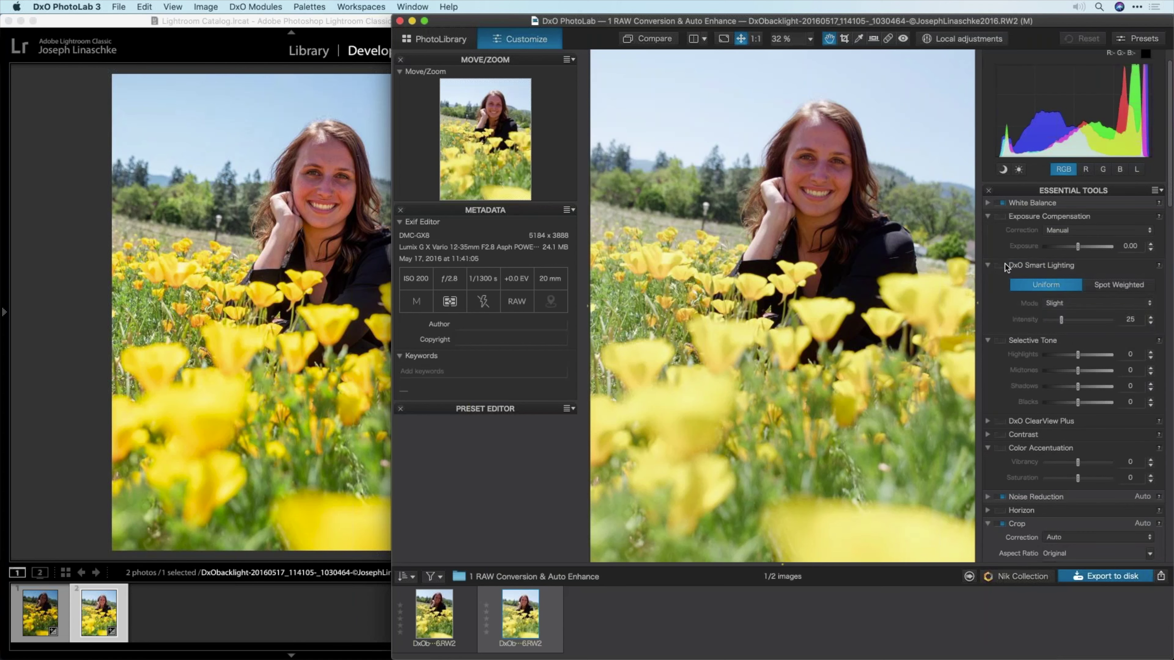
click(1004, 266)
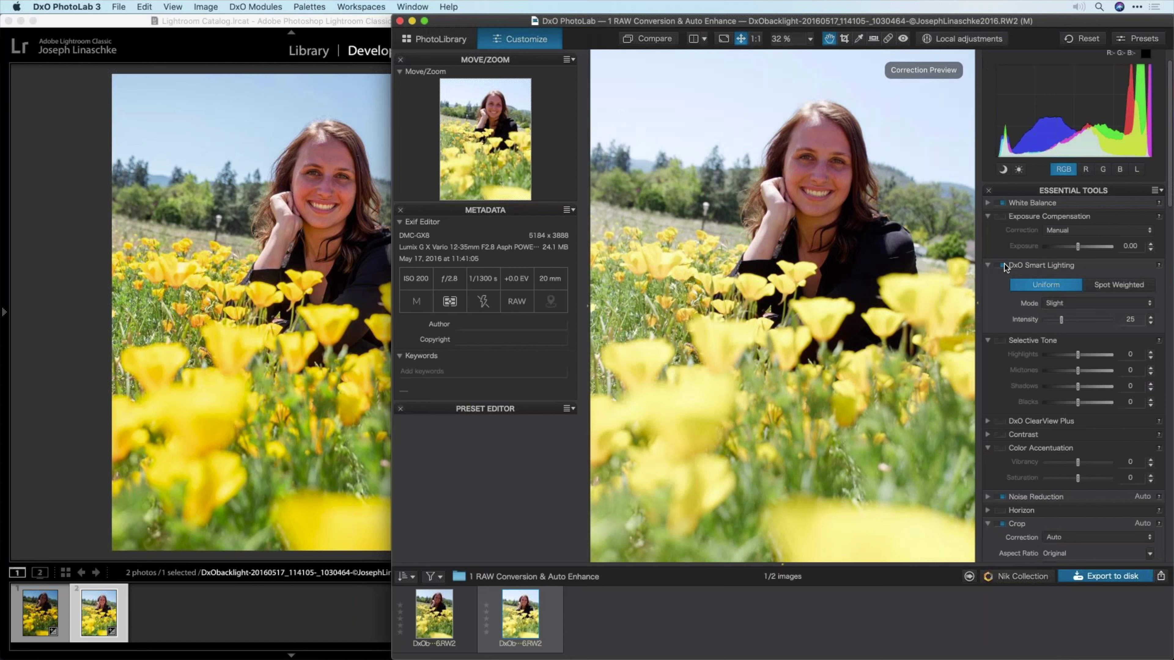
click(1003, 266)
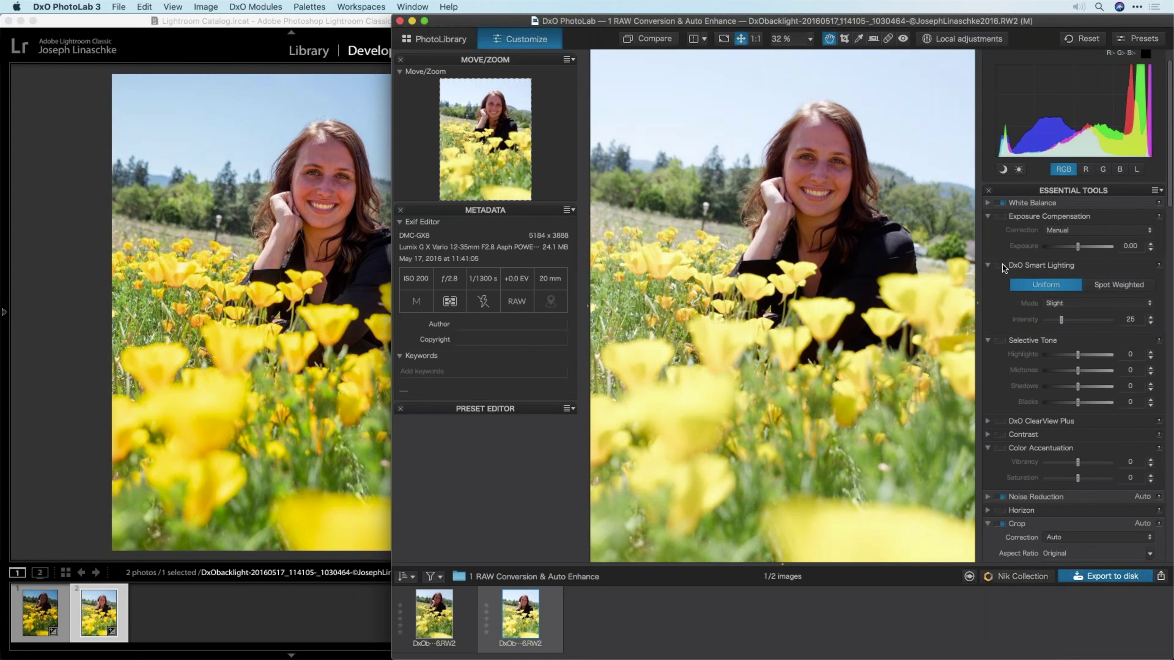
click(1003, 266)
scroll(989, 315, down, 5)
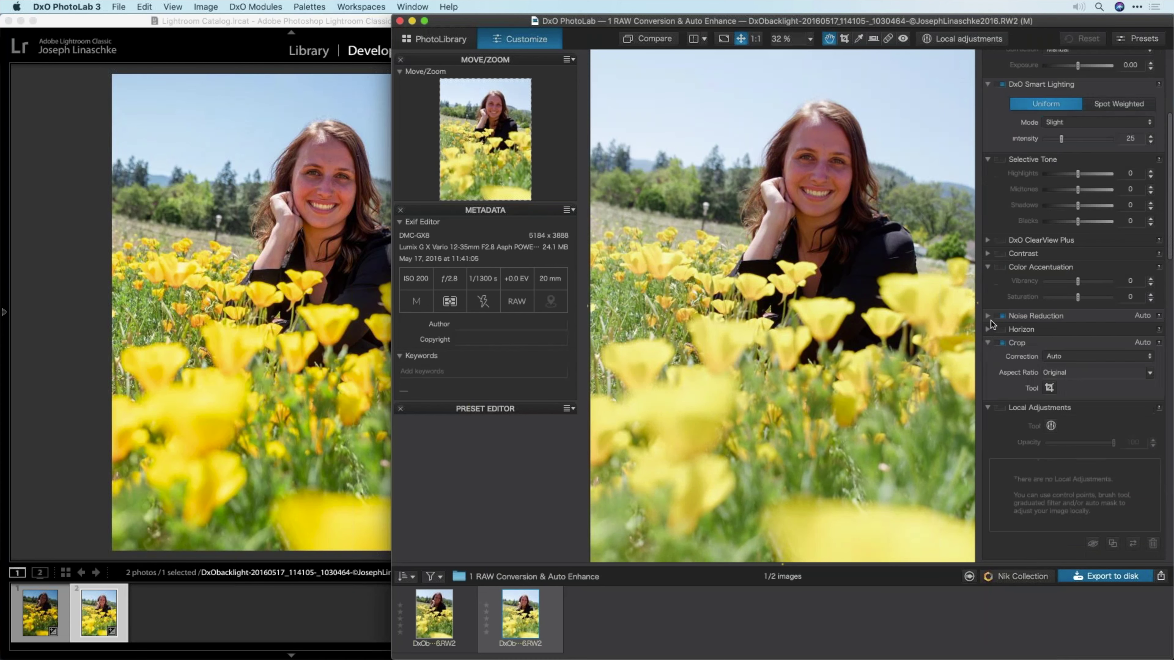
- Check the Noise Reduction settings, and toggle the Crop correction off and on to compare the portrait's framing
click(988, 316)
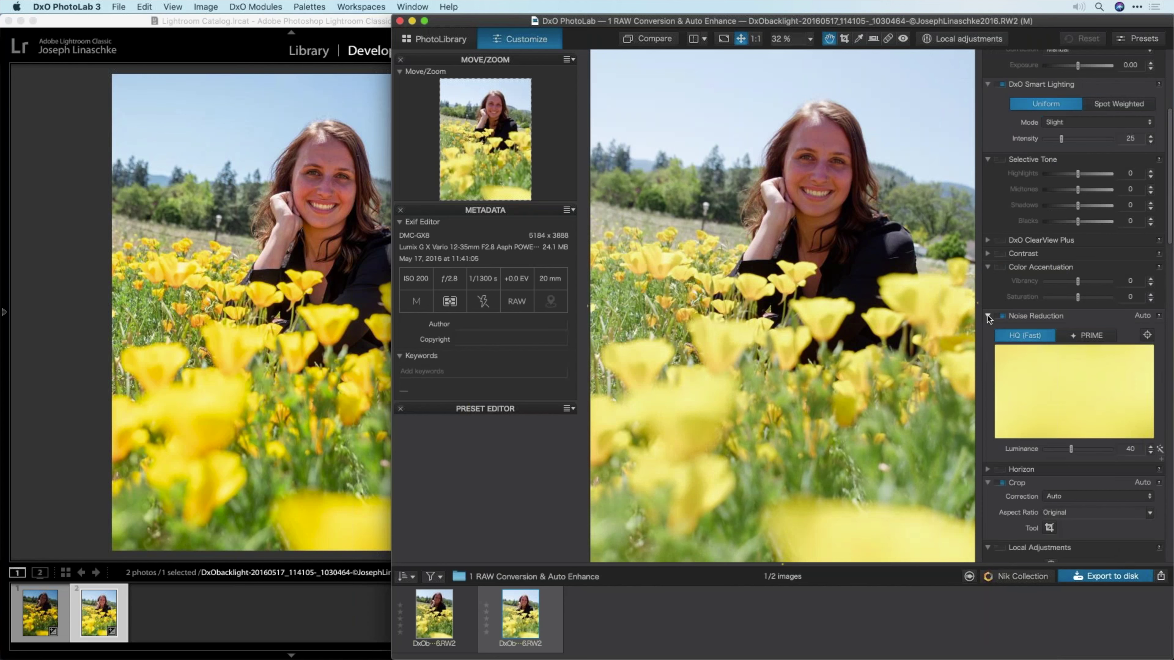
click(988, 317)
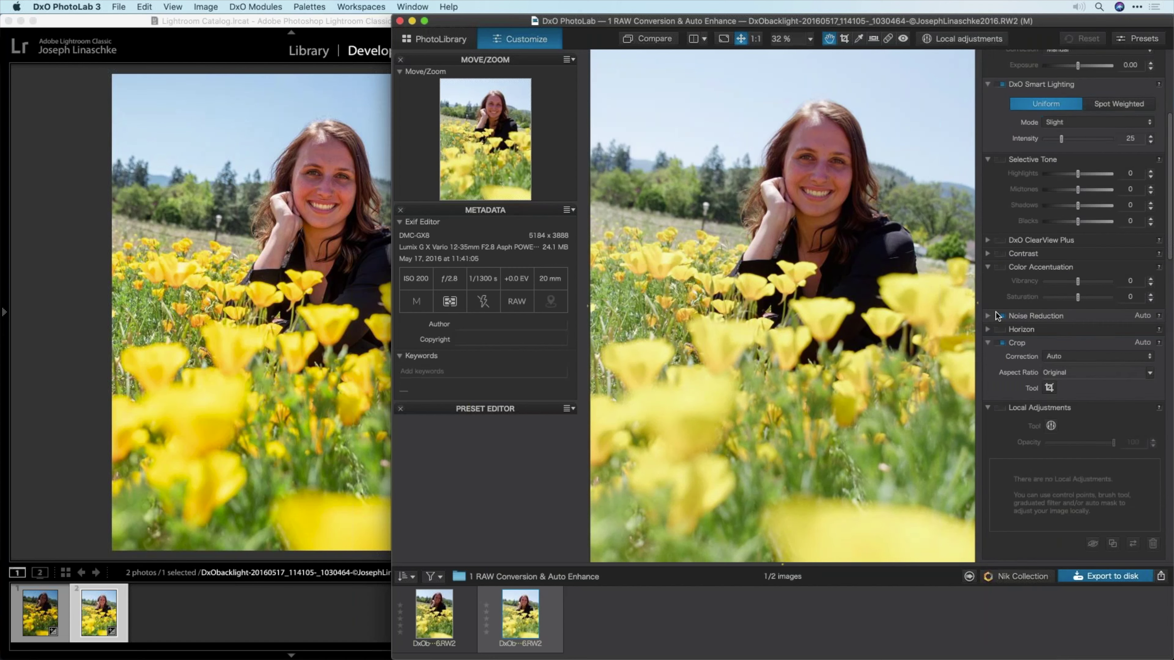
scroll(996, 312, down, 2)
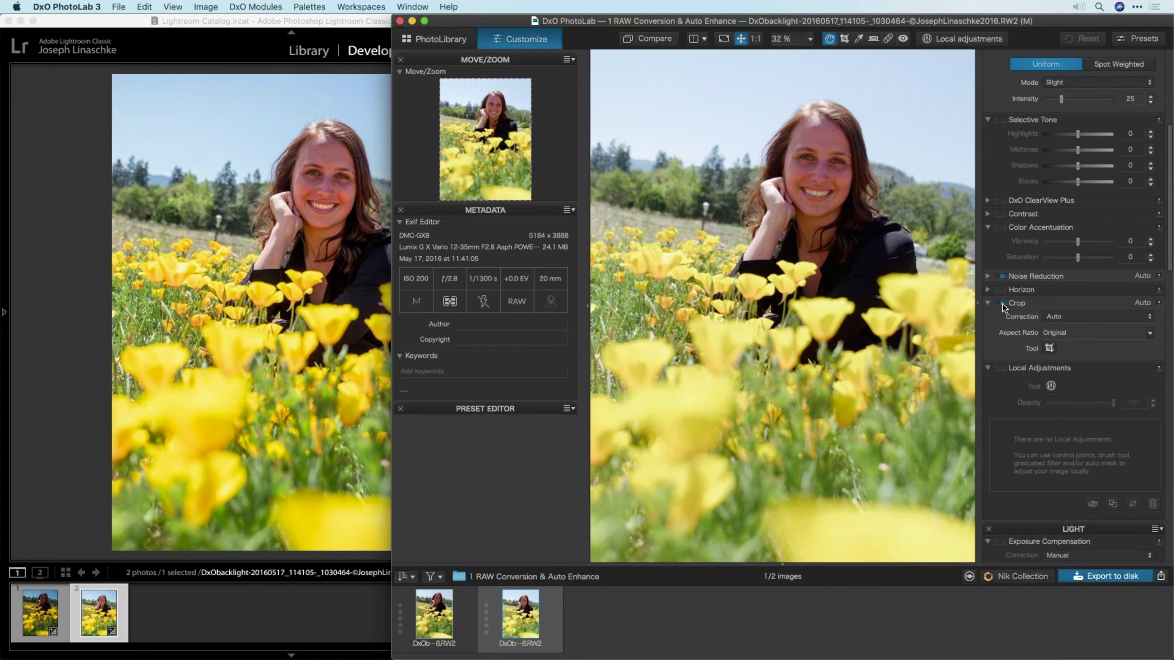
click(1003, 305)
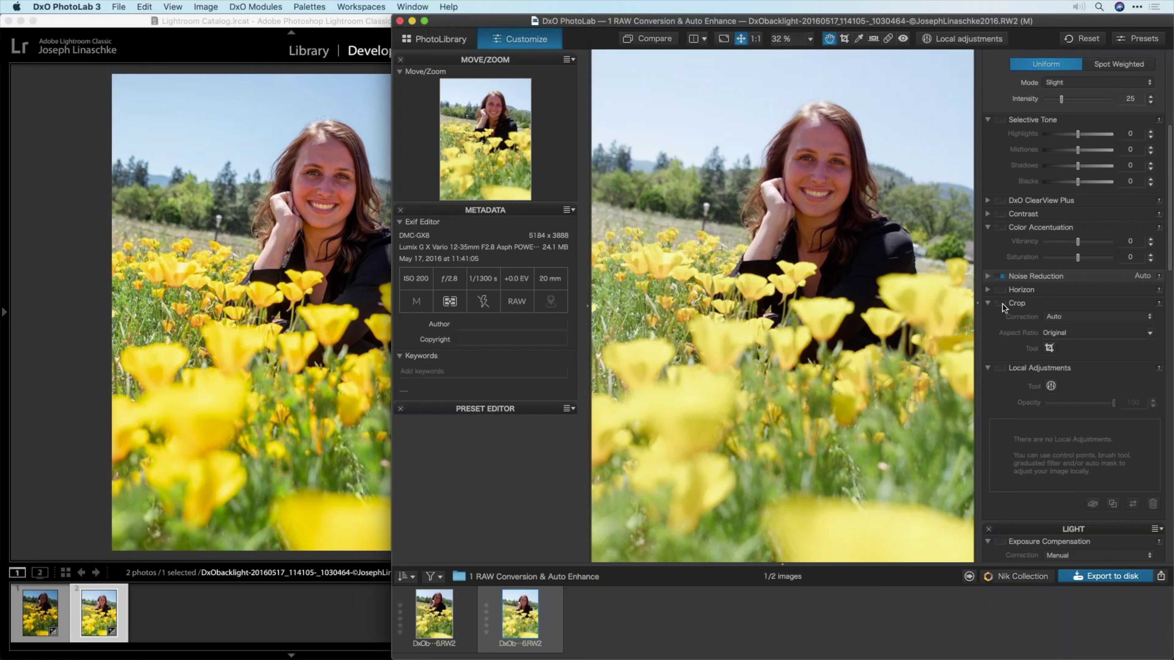
click(1003, 304)
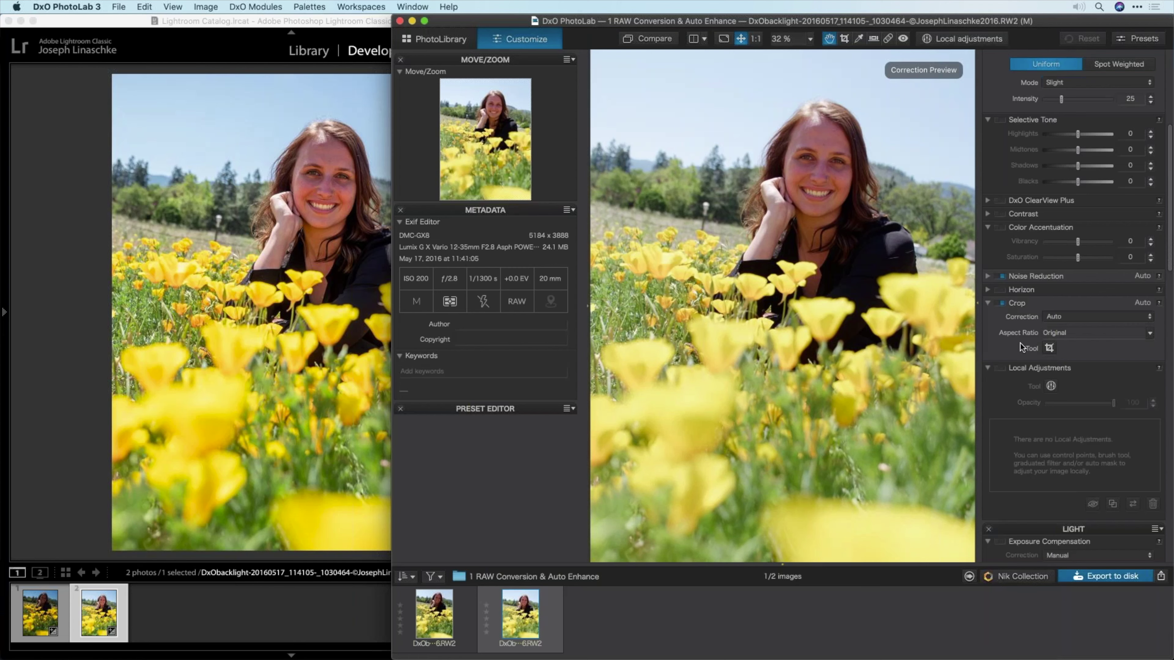
- Review the light corrections applied to the portrait, expanding the DxO Smart Lighting and Vignetting settings
scroll(1021, 343, down, 5)
scroll(1021, 348, down, 2)
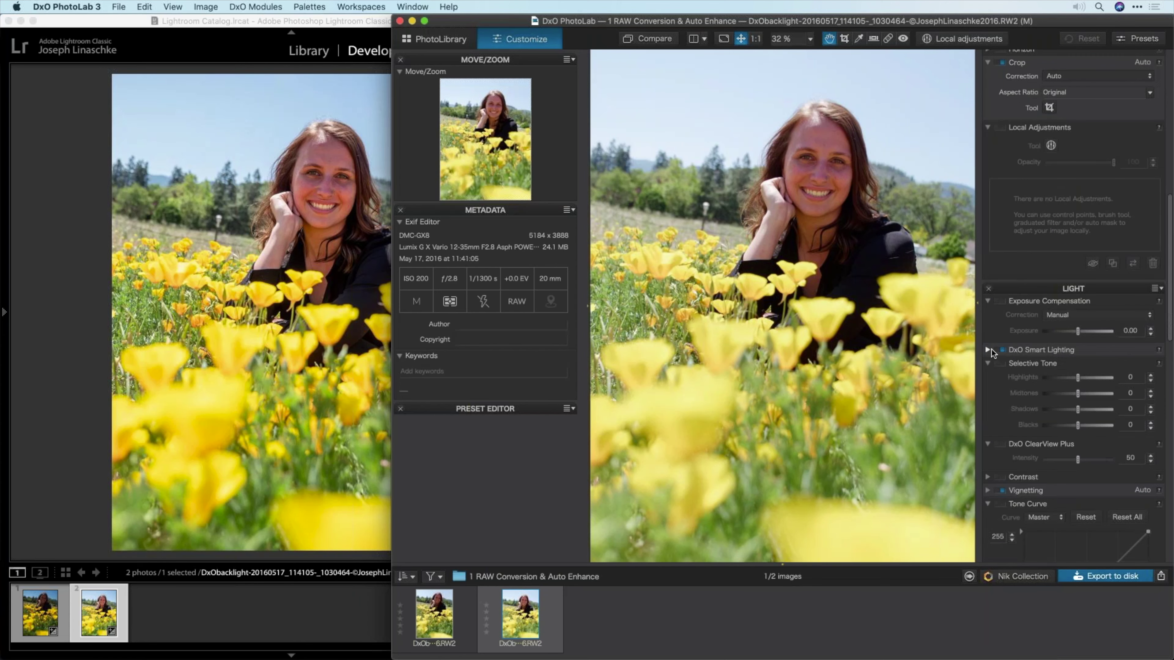
click(992, 350)
scroll(1026, 320, up, 5)
scroll(1027, 322, down, 8)
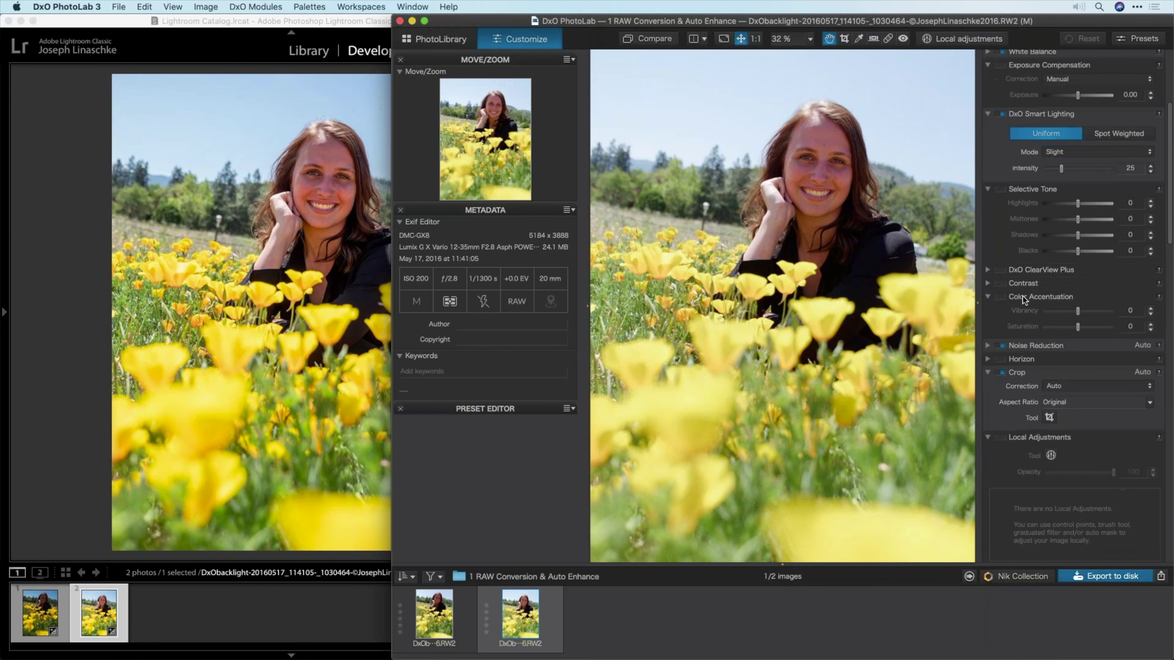
scroll(1023, 297, up, 7)
scroll(1026, 303, down, 12)
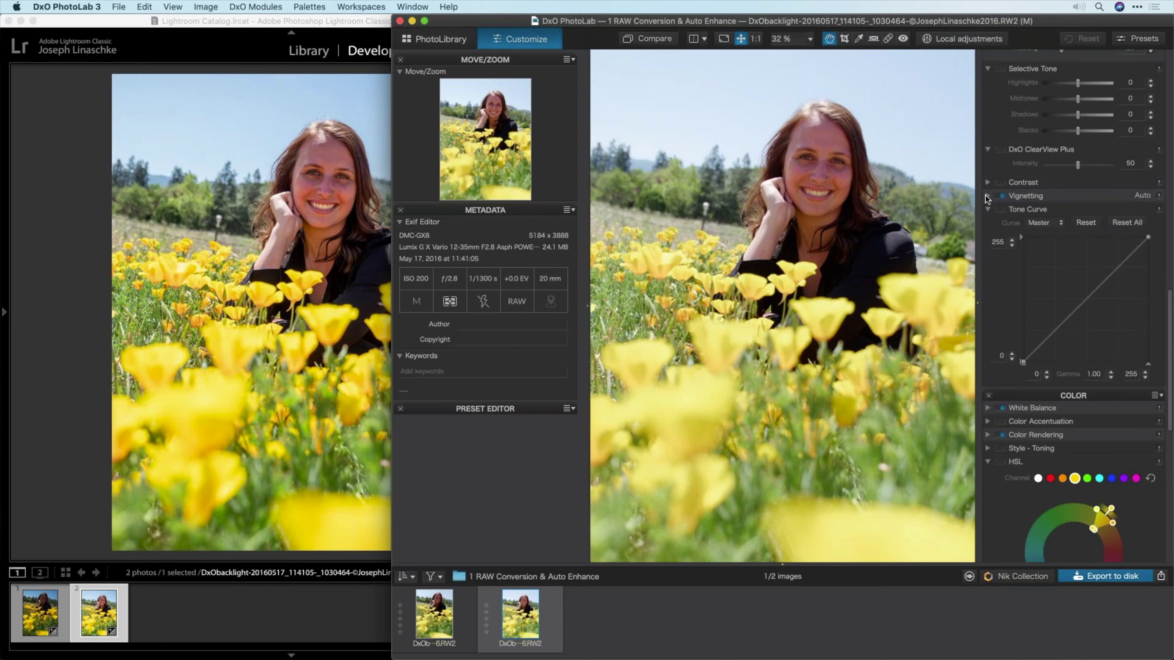
click(987, 196)
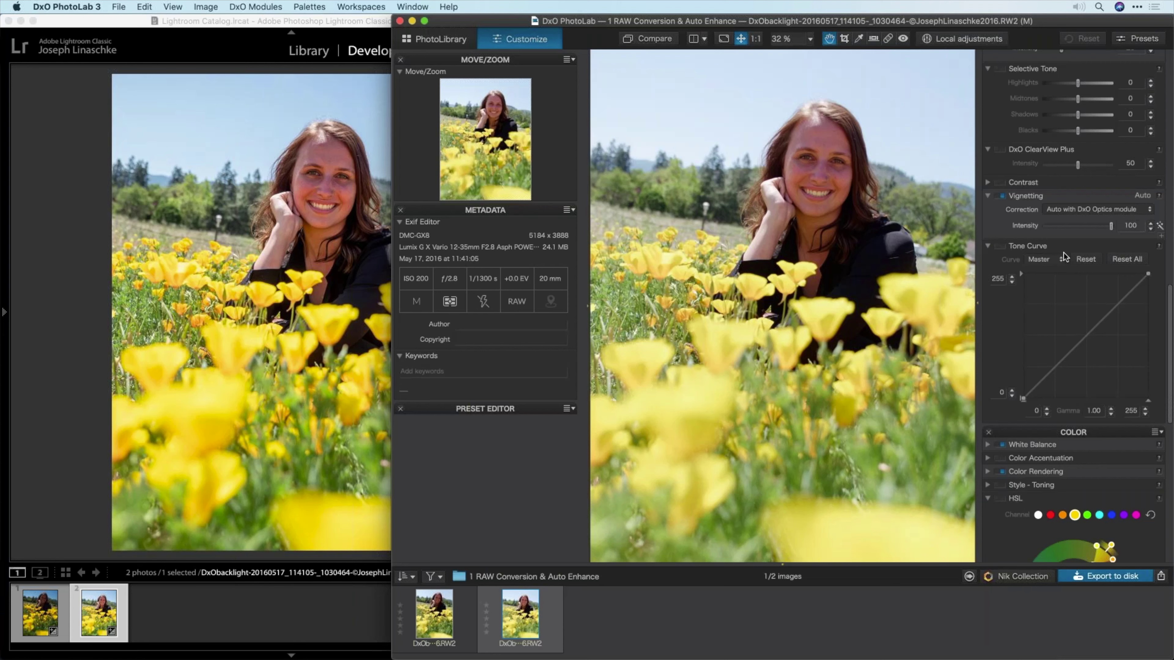
- Expand the Color Rendering settings and review the portrait's color and detail corrections, including Chromatic Aberration
scroll(1064, 253, down, 3)
scroll(1063, 256, down, 5)
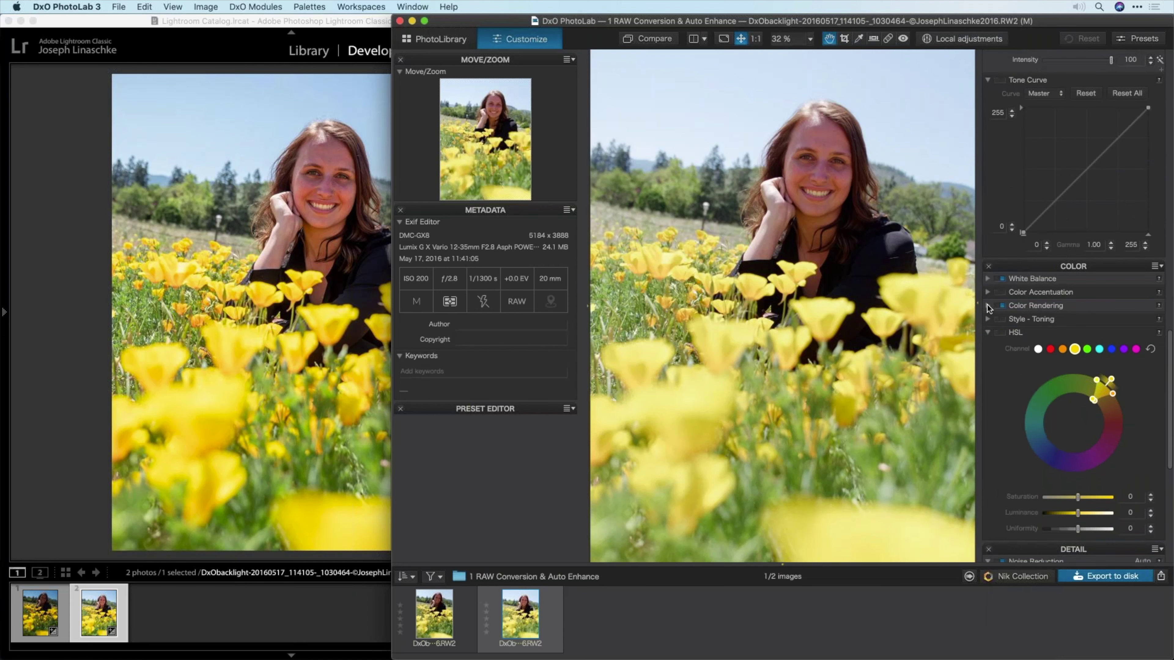
click(988, 306)
scroll(1046, 343, down, 5)
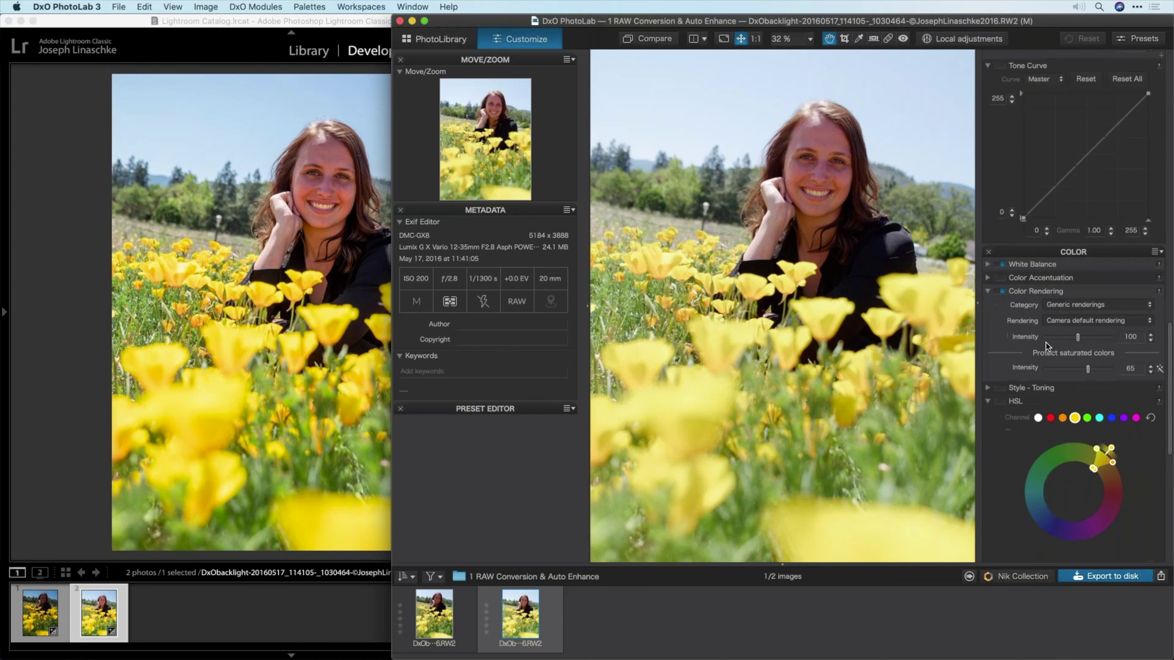
scroll(1046, 343, down, 10)
scroll(1035, 365, down, 1)
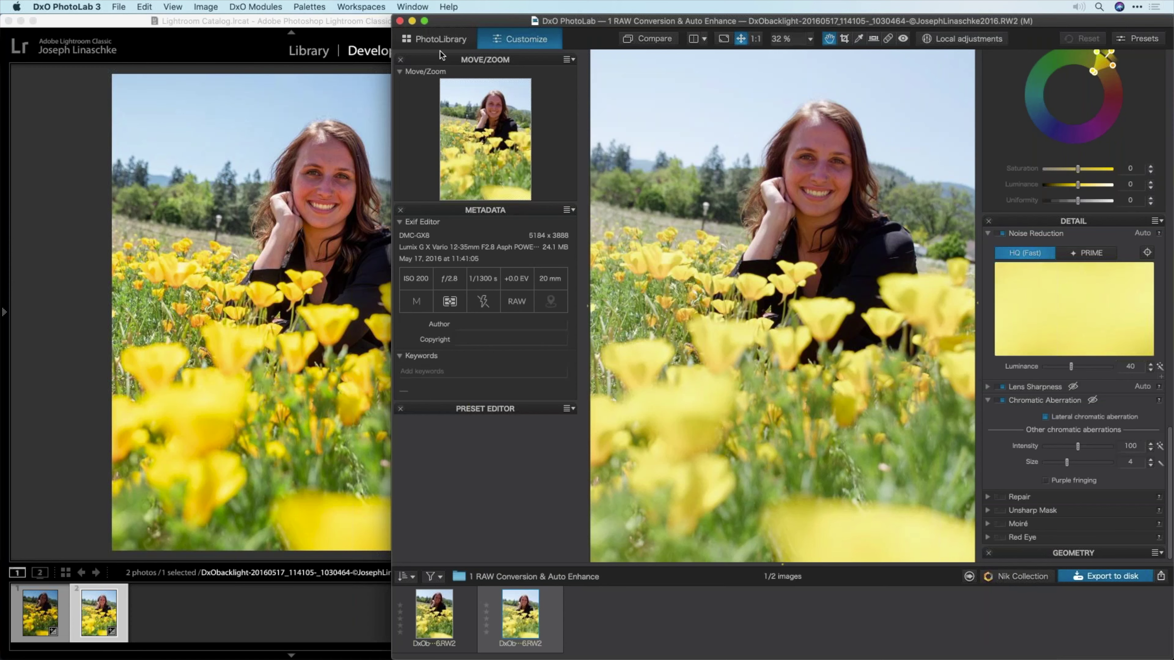
- Browse to the 2 Denoise folder in the photo library and open _1002780.RW2 for customizing
click(441, 41)
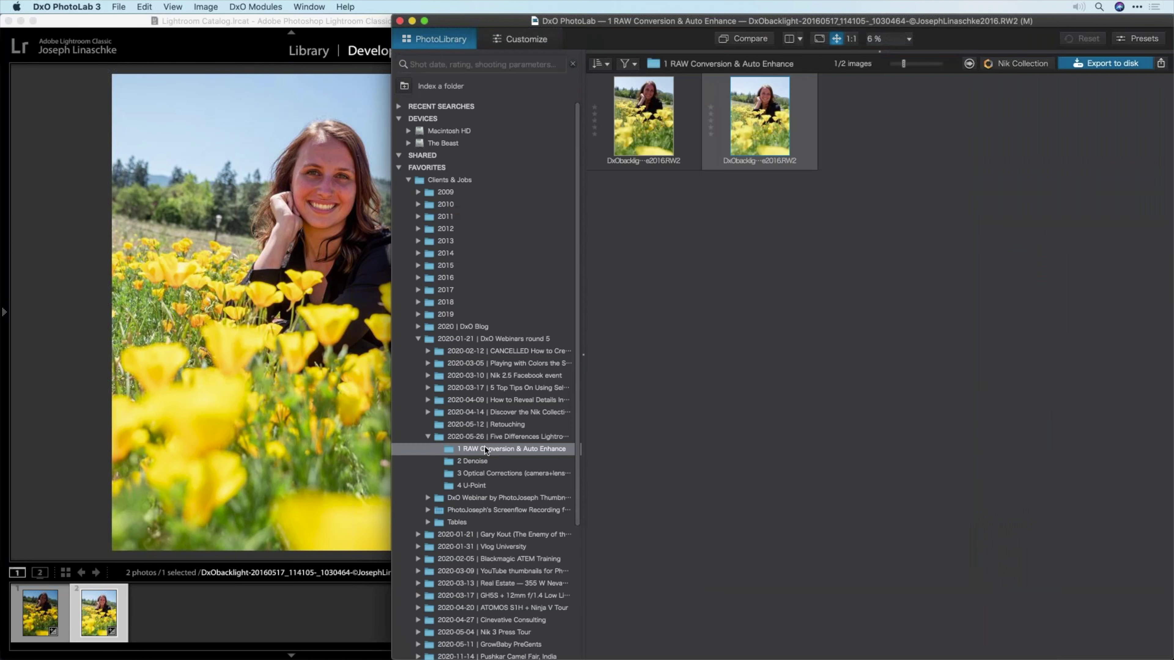
click(489, 462)
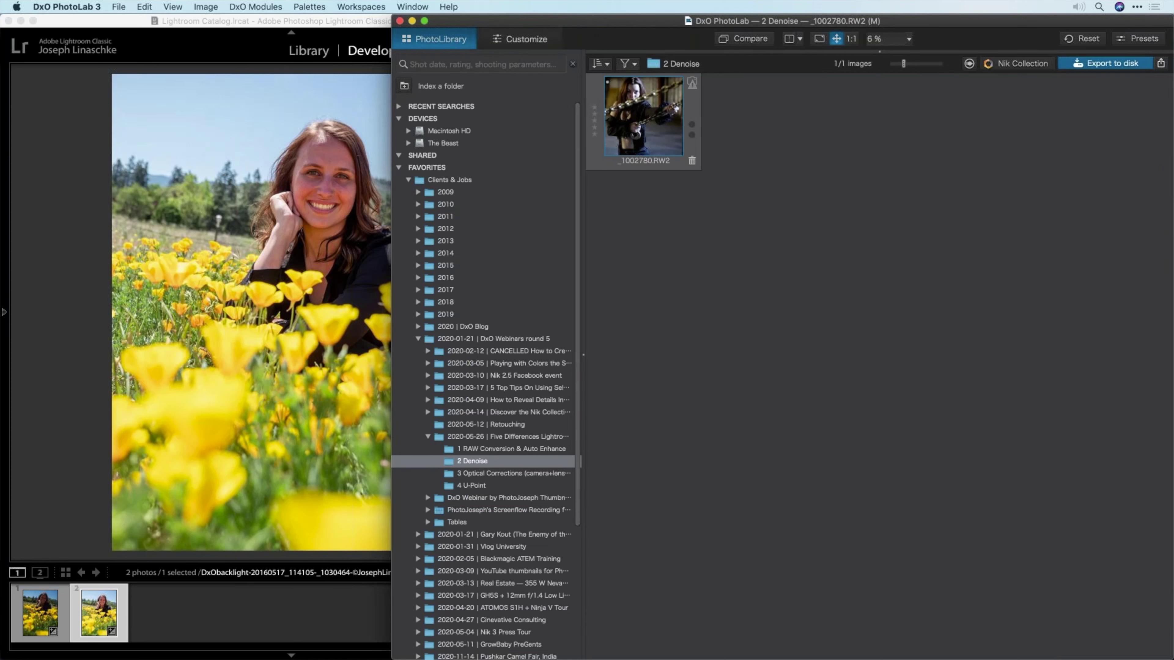
double_click(643, 117)
- Switch to Lightroom Classic and open the photo from the 2 Denoise folder in the Develop module
click(76, 252)
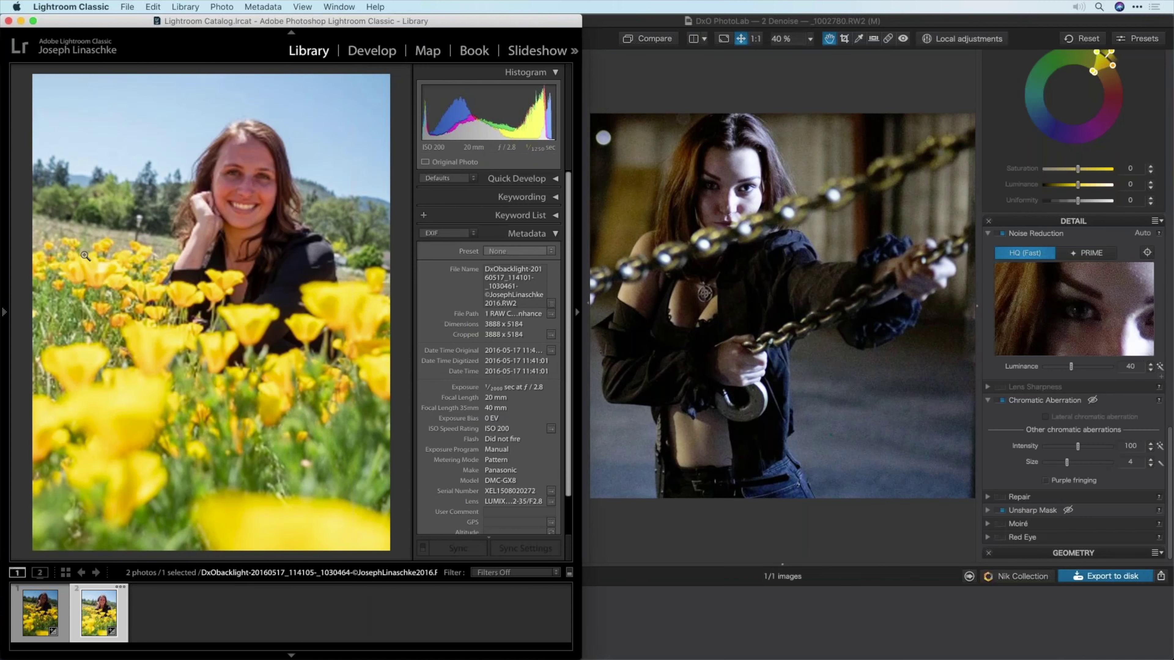
click(4, 312)
click(116, 327)
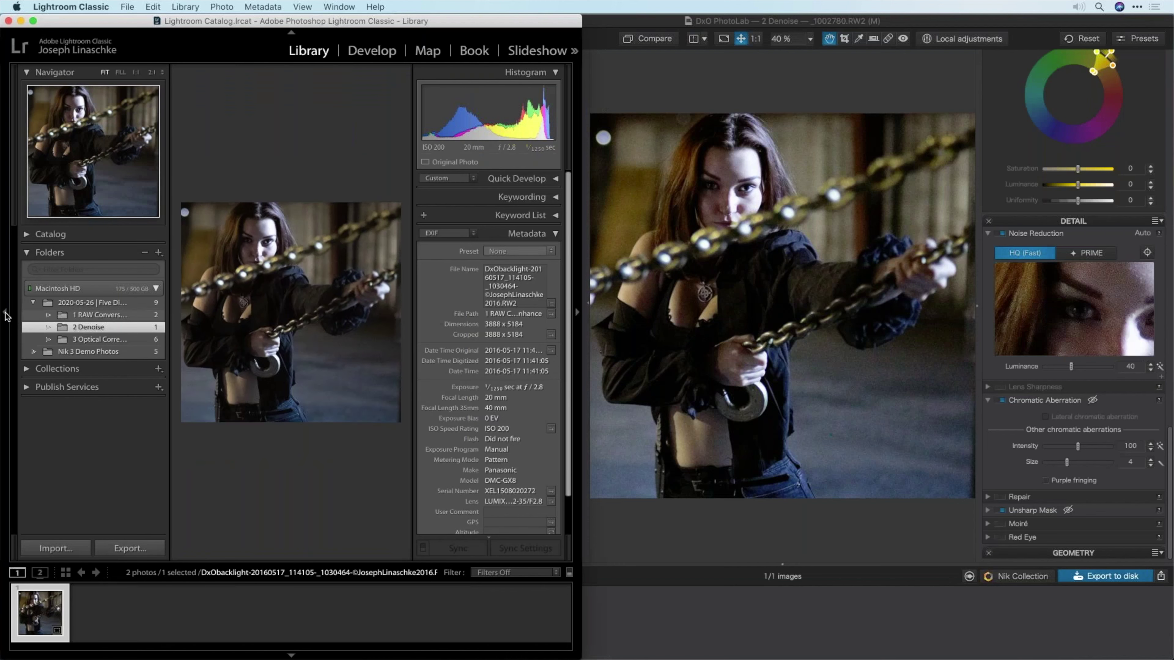
click(382, 51)
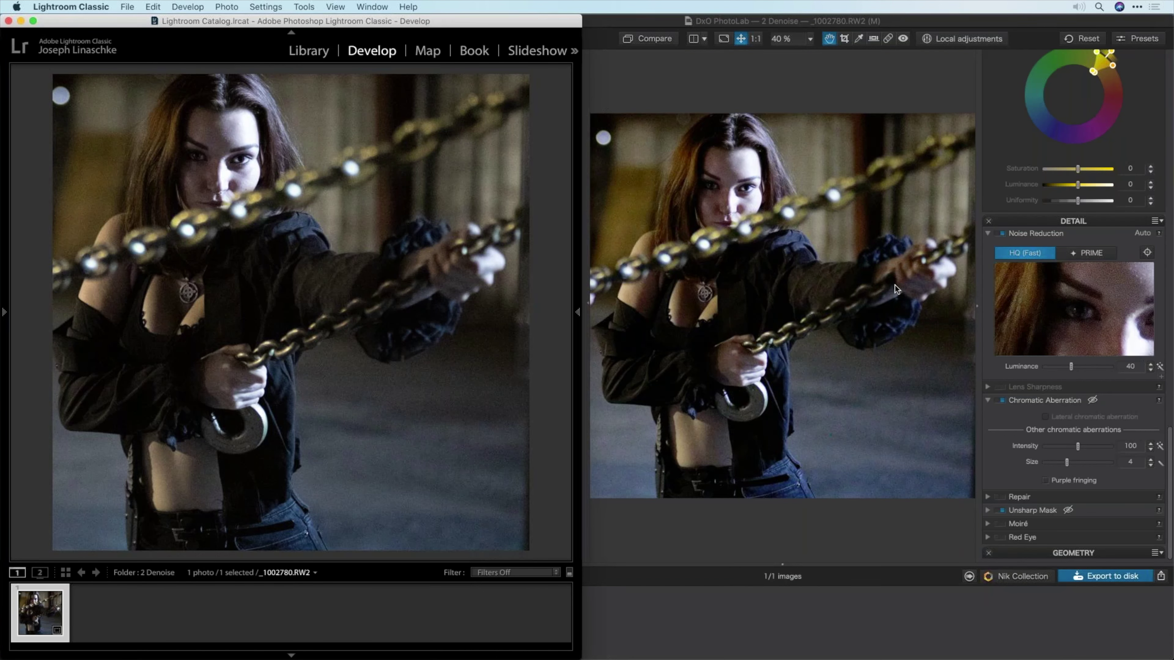
- Switch to DxO PhotoLab, hide the side palettes and view the woman's face at 100 %
click(895, 285)
key(Tab)
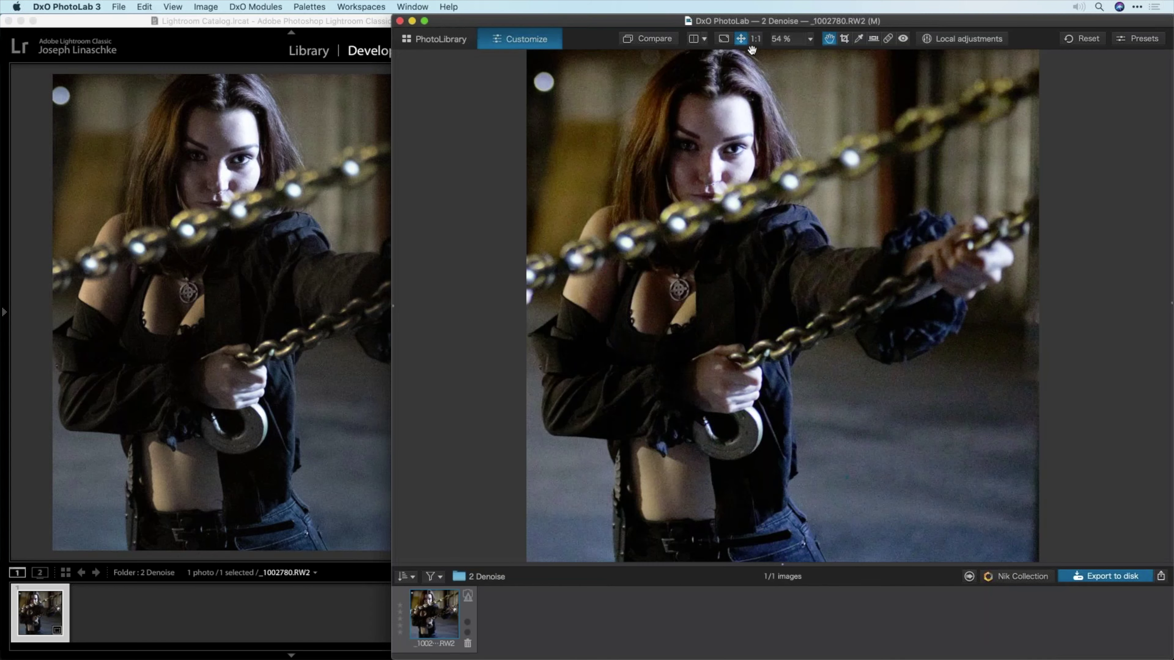
click(742, 203)
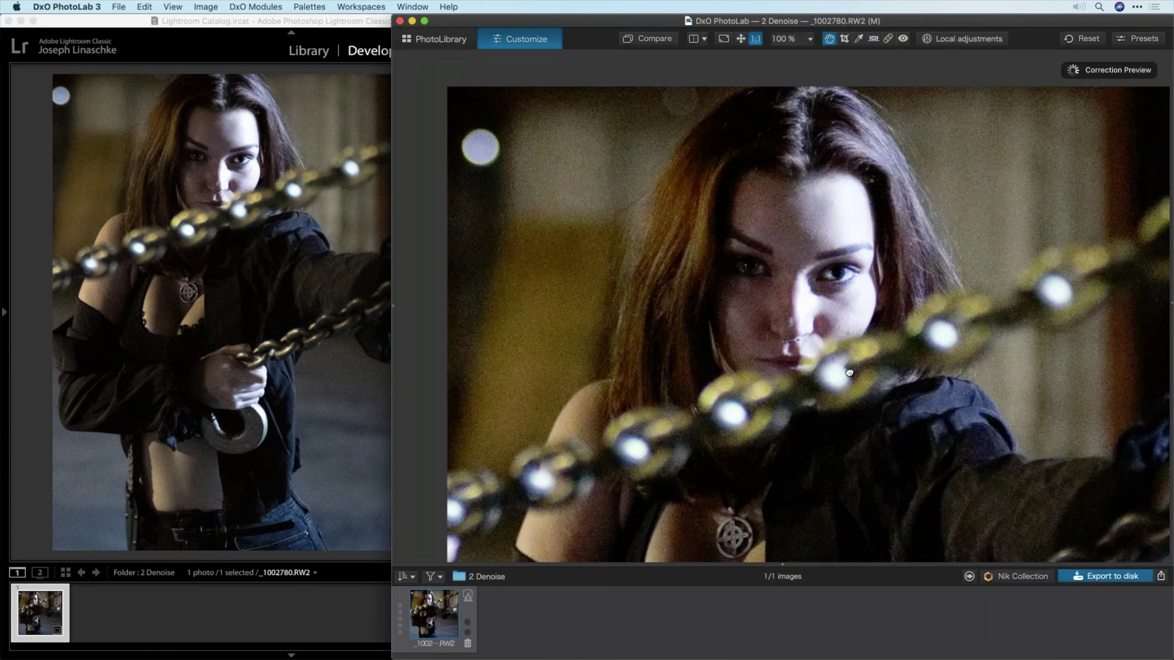
drag(850, 372, 898, 342)
- Switch to Lightroom Classic and zoom in on the woman's face to compare the noise in both programs
click(294, 191)
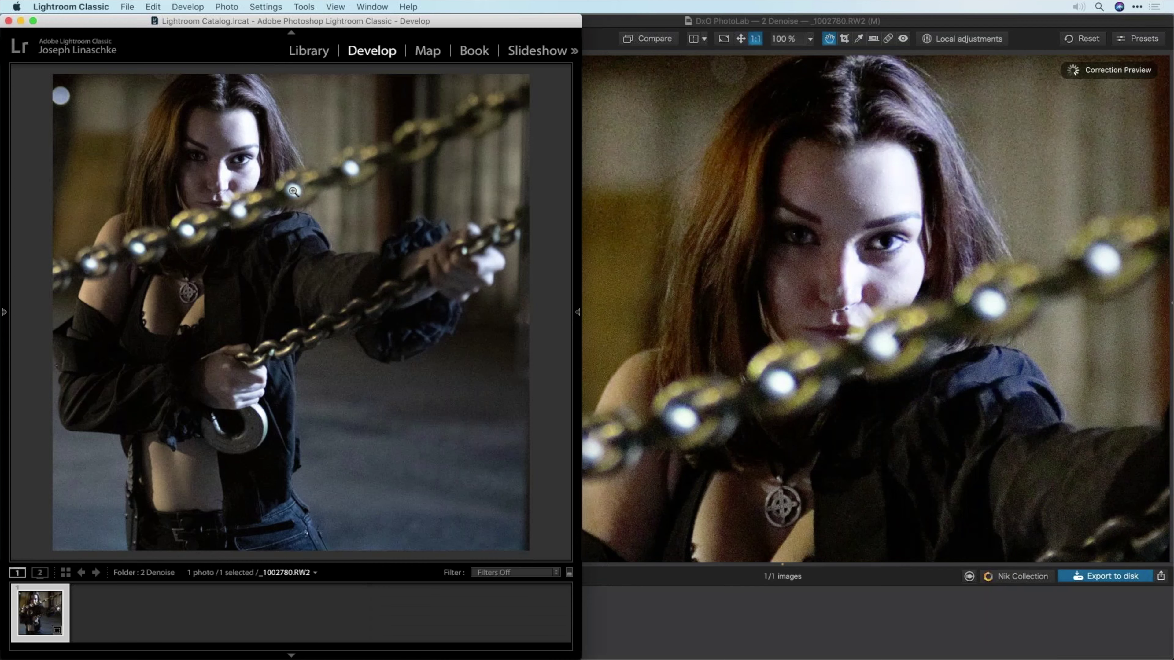
key(Tab)
key(Tab)
click(263, 204)
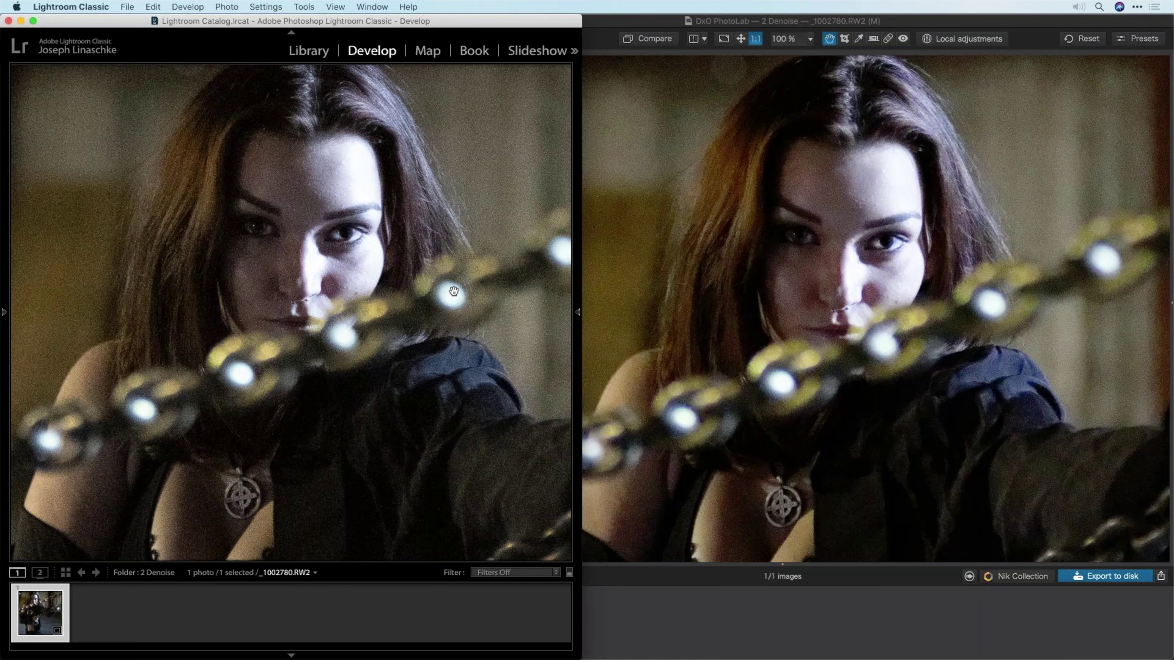
- Switch to DxO PhotoLab, set noise reduction to PRIME and place the magnifier preview over the woman's shadowed eye
click(760, 215)
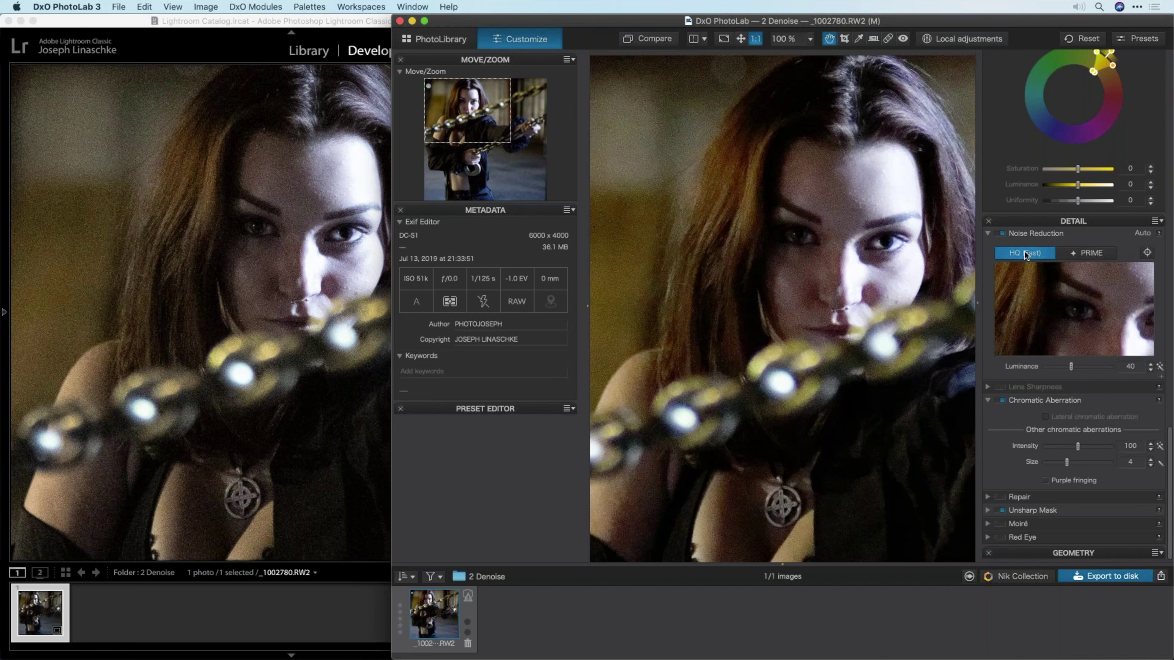
click(1089, 253)
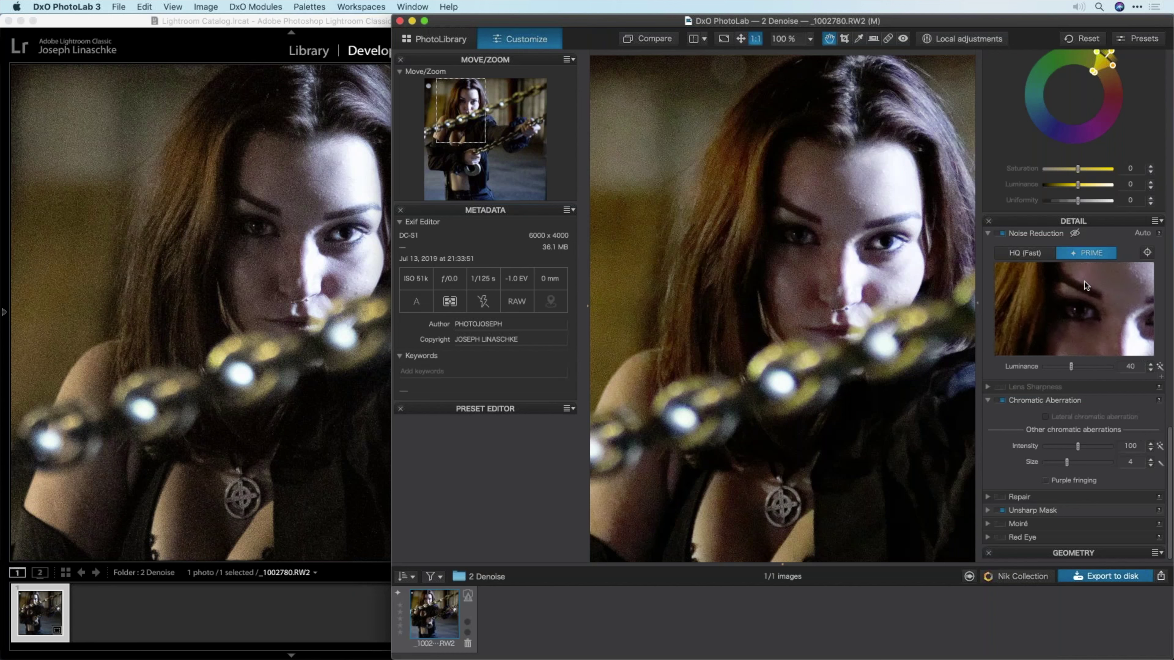
click(1147, 254)
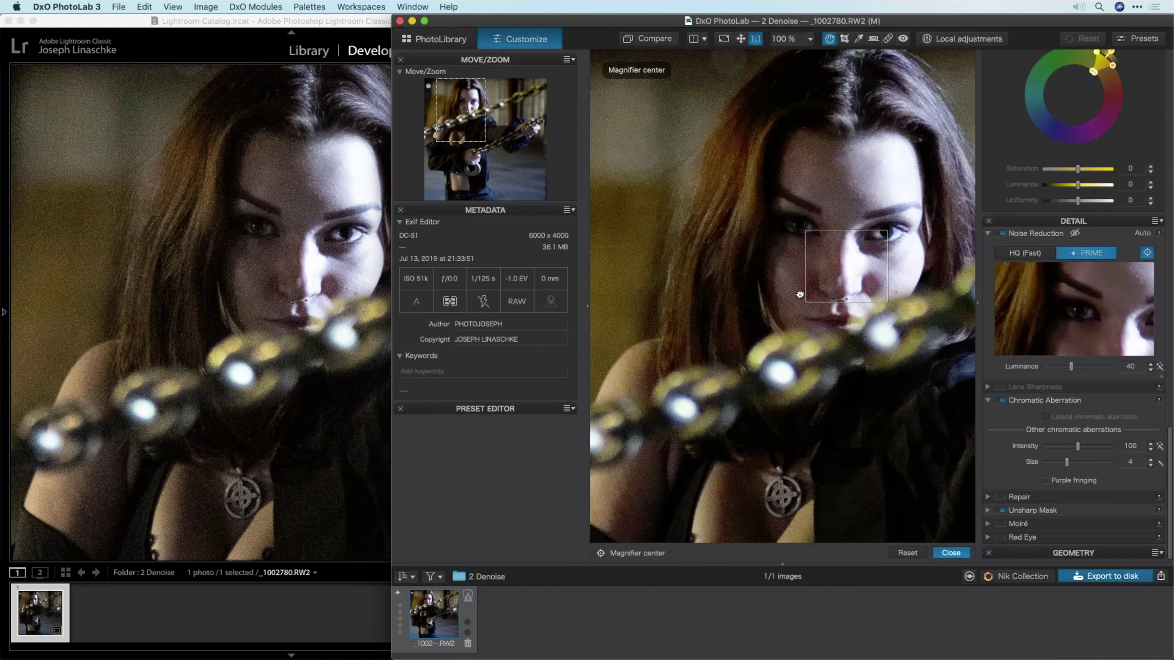
click(784, 247)
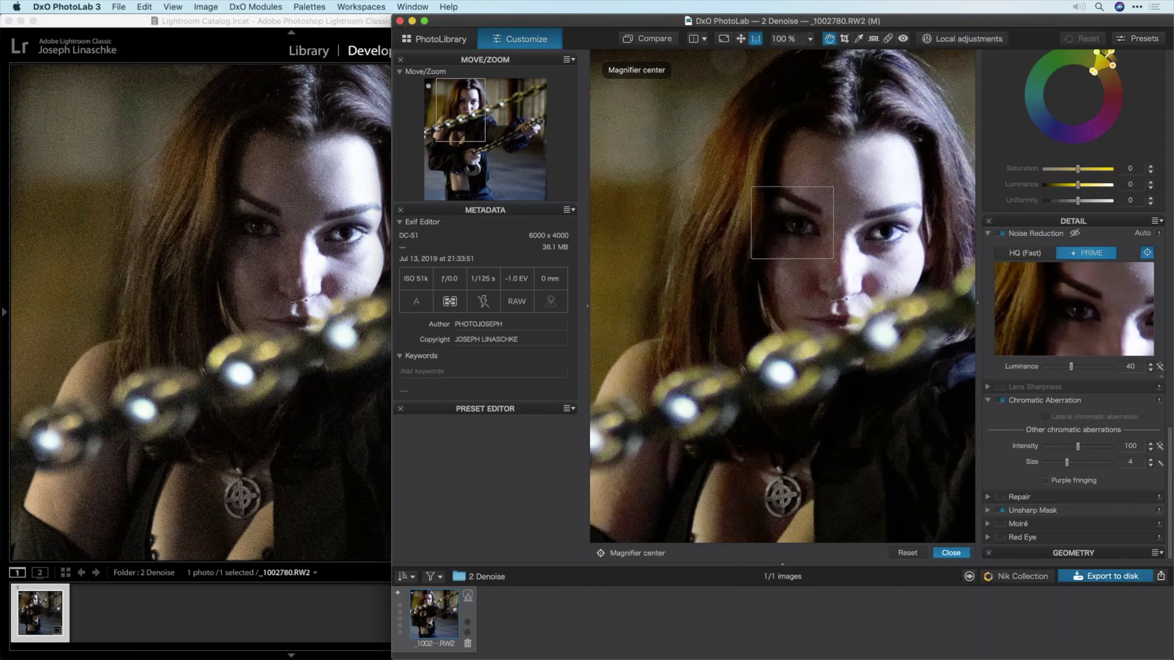
click(1146, 252)
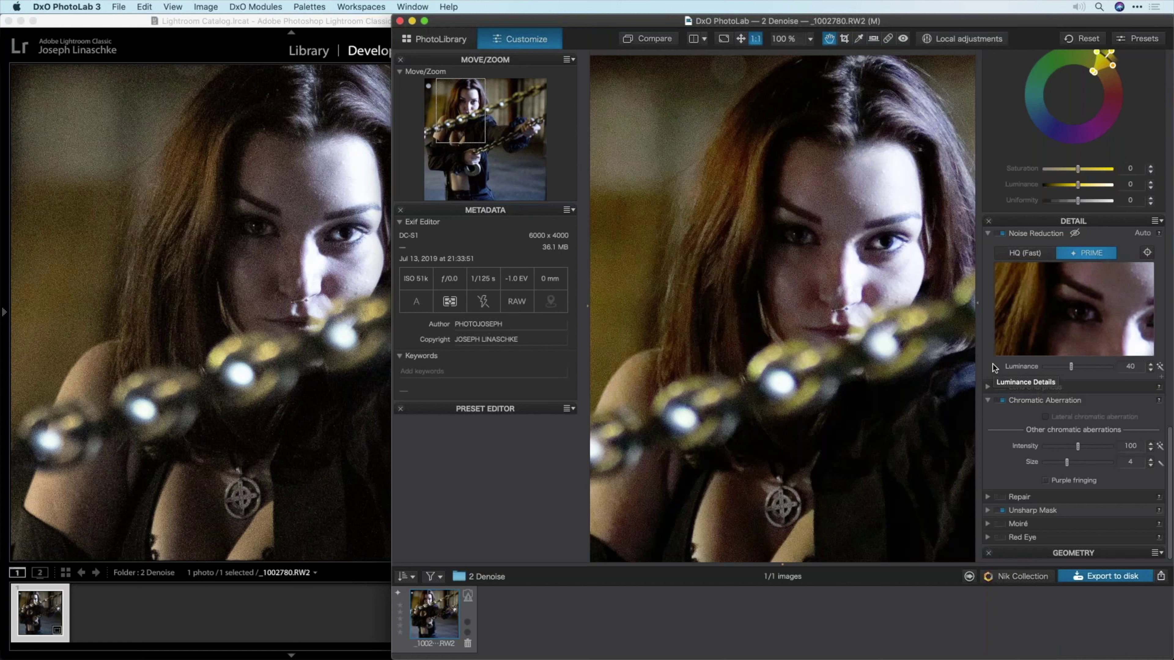
- Export the photo to disk with the JPEG 100% option and the suffix _DxO in the original image folder
click(1111, 577)
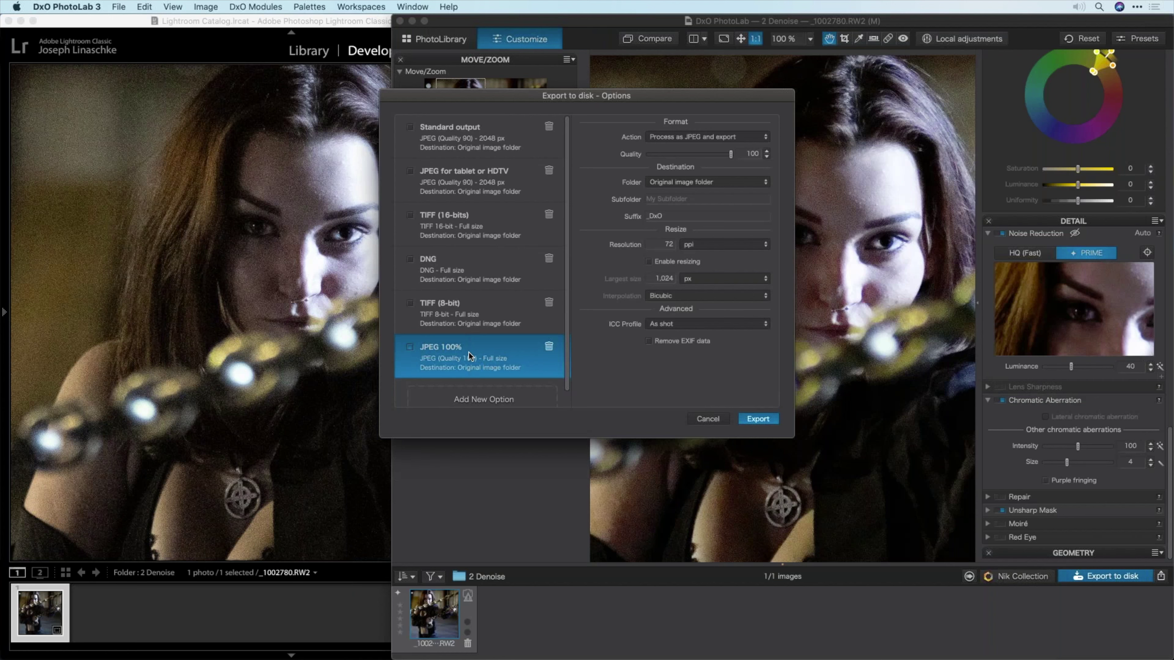
click(652, 216)
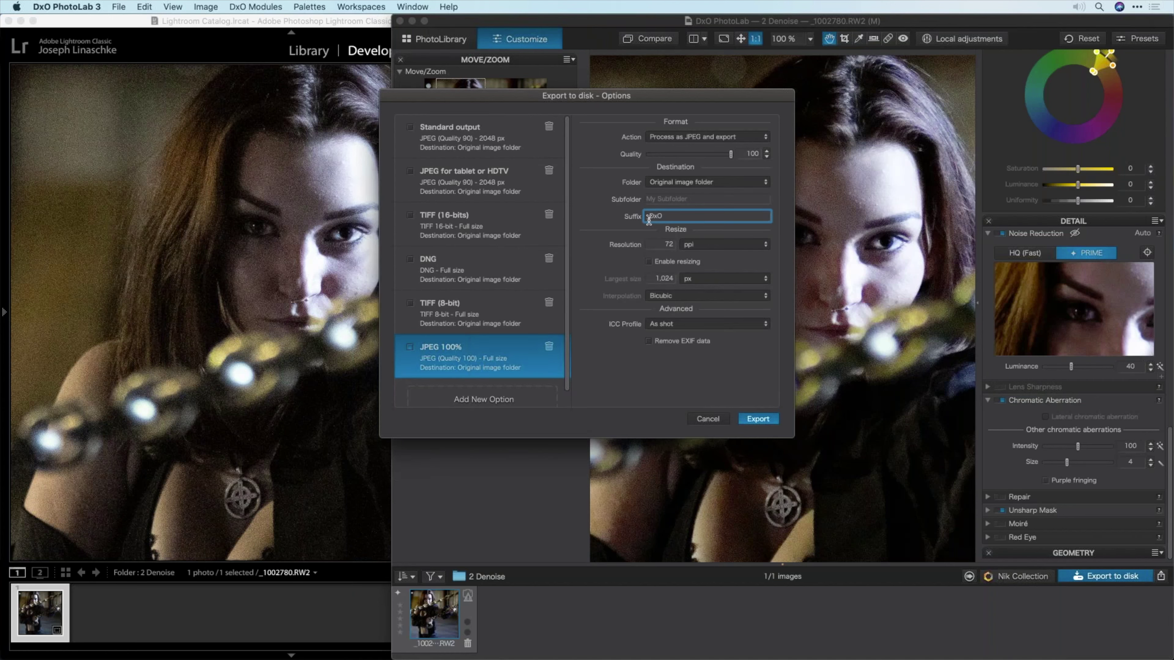
click(762, 422)
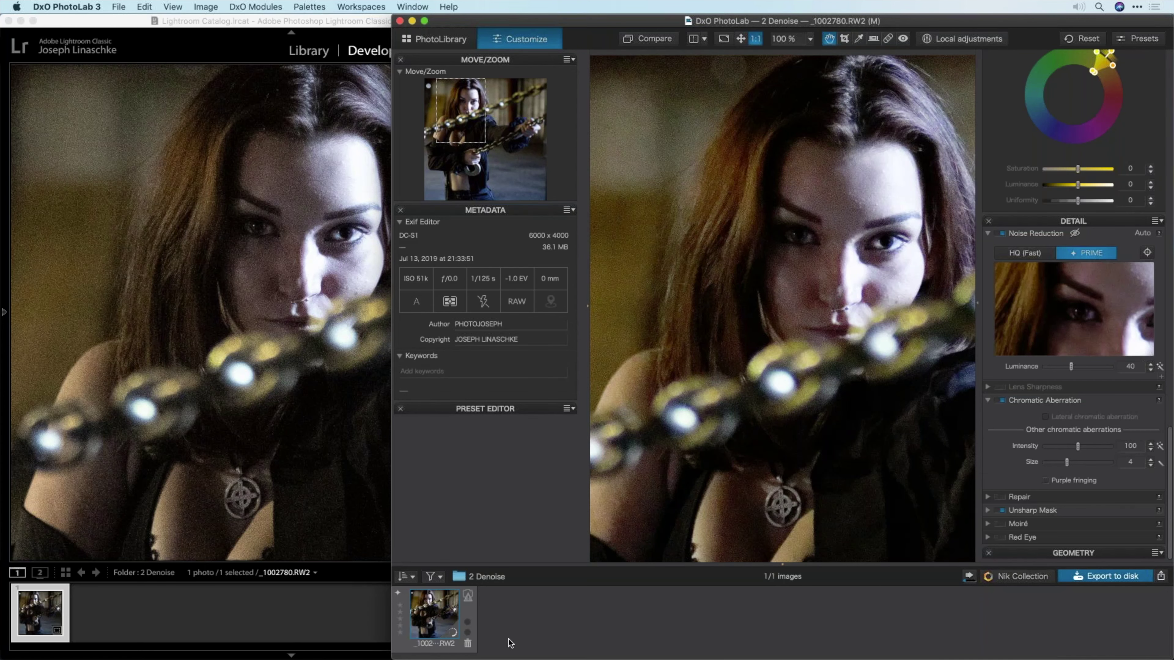
- Switch to Lightroom Classic, select the Denoise photo and export it to the original's folder with the JPEG 100% preset
click(285, 606)
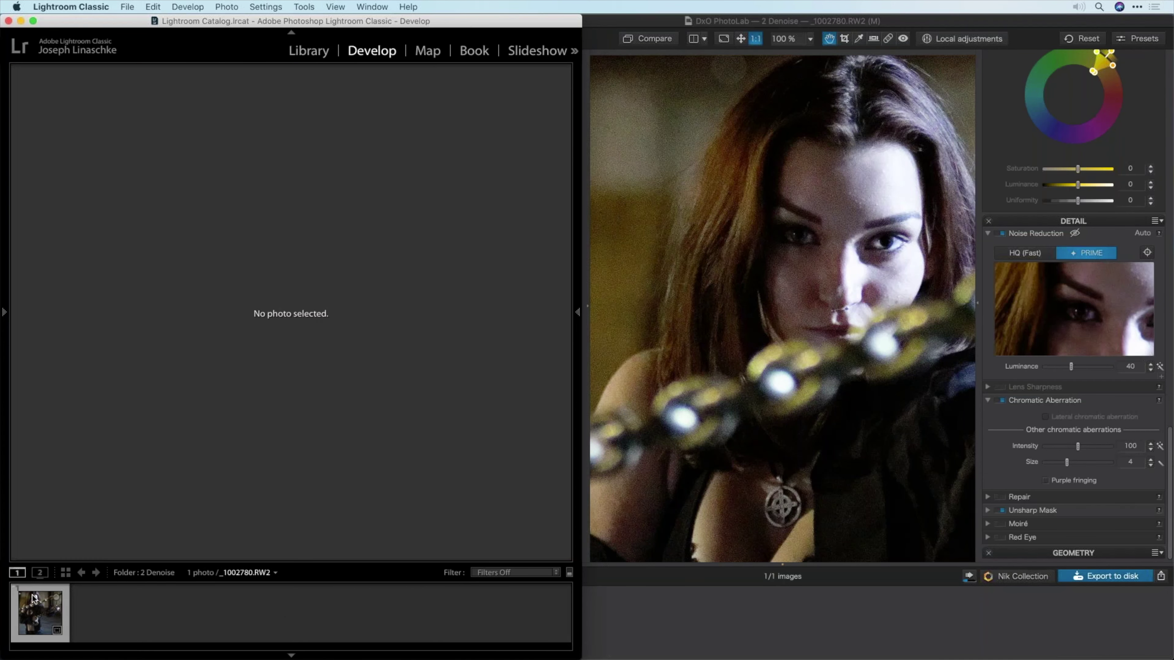
click(33, 599)
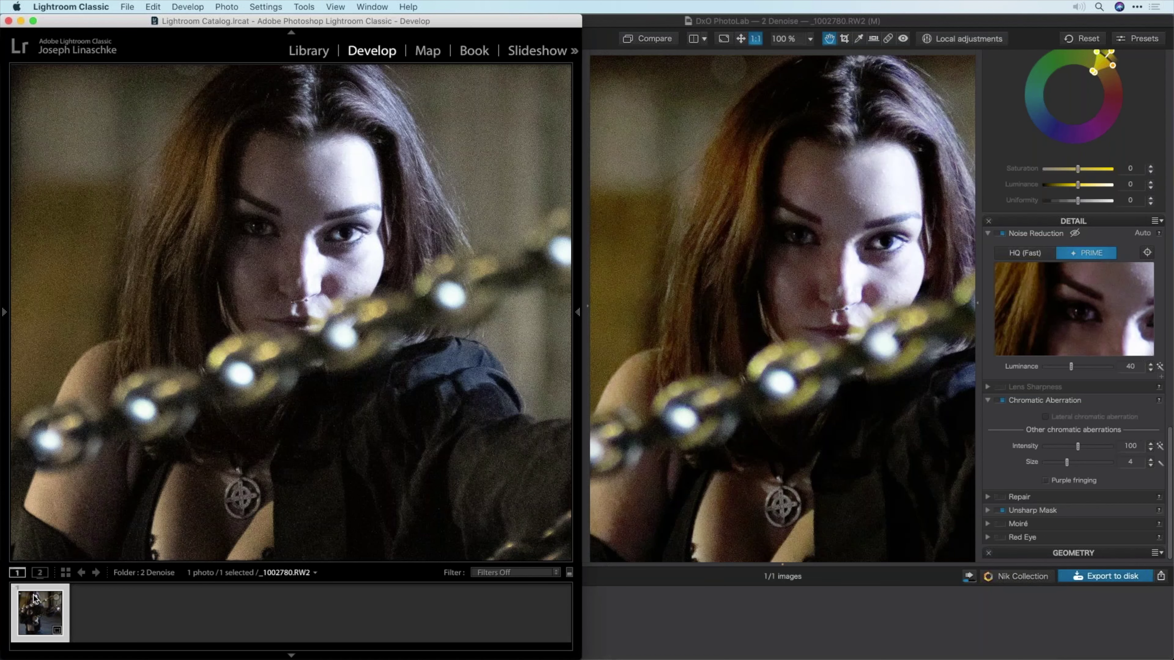
key(super+shift+e)
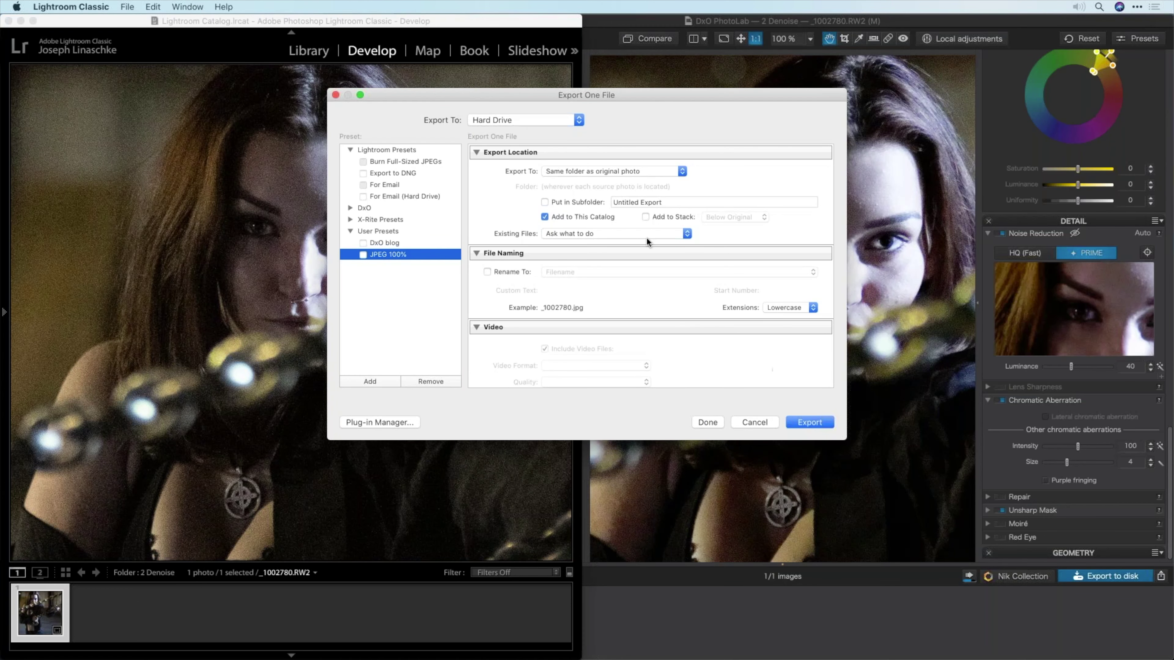
click(809, 423)
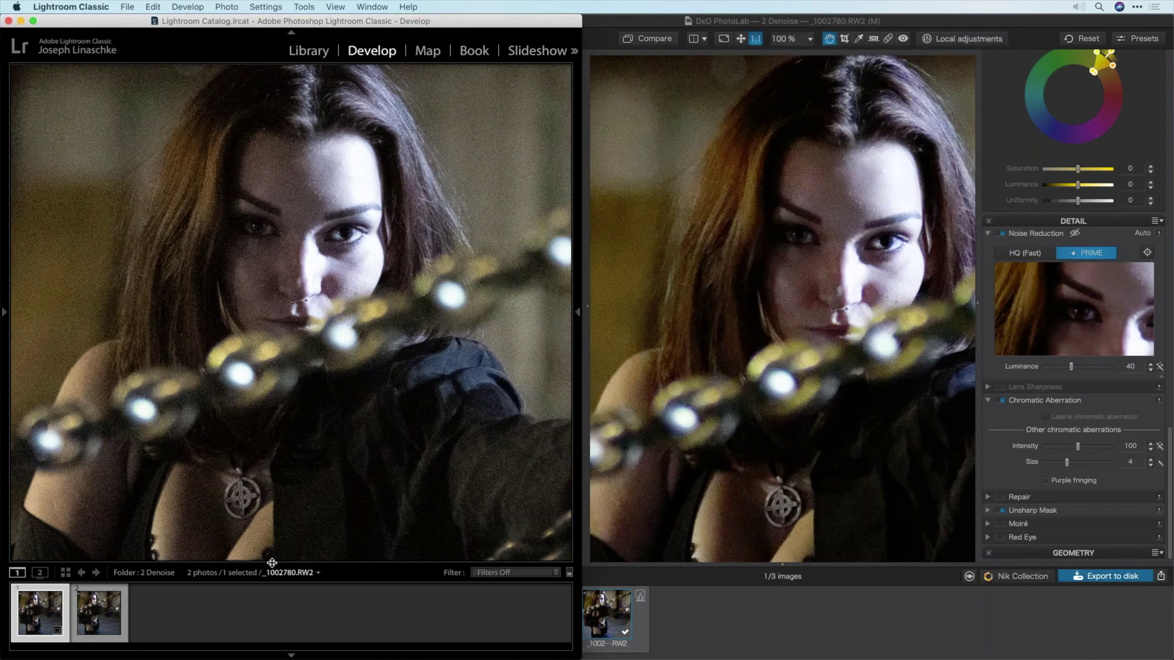
- Switch to DxO PhotoLab and view the exported _1002780_DxO.jpg
click(781, 633)
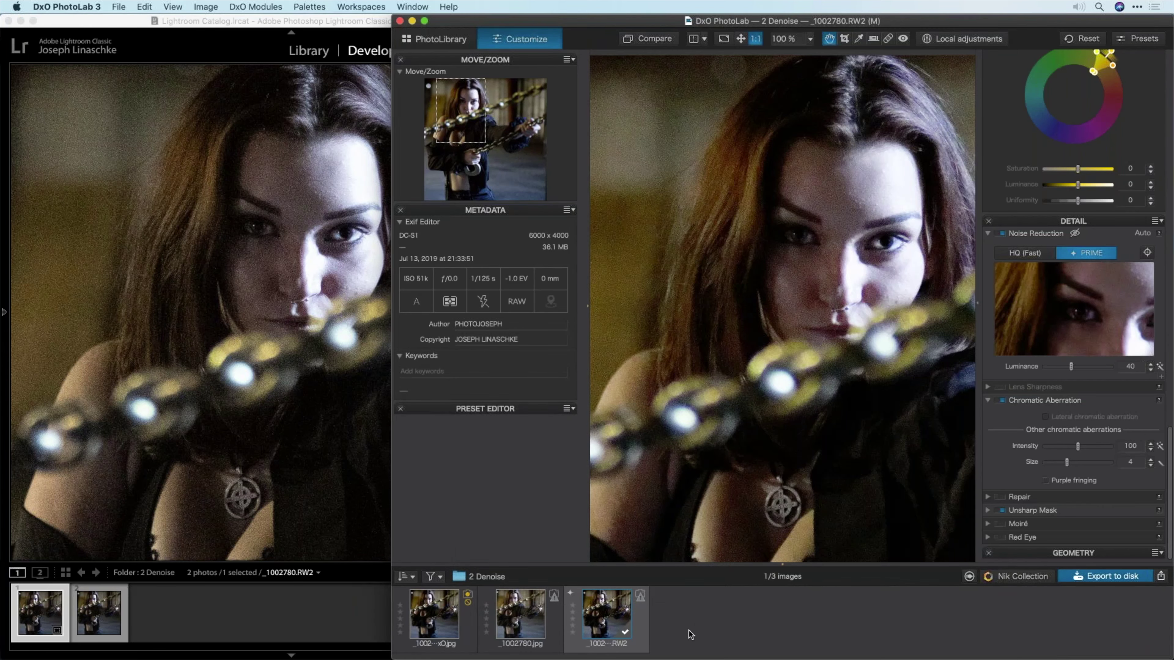
click(444, 615)
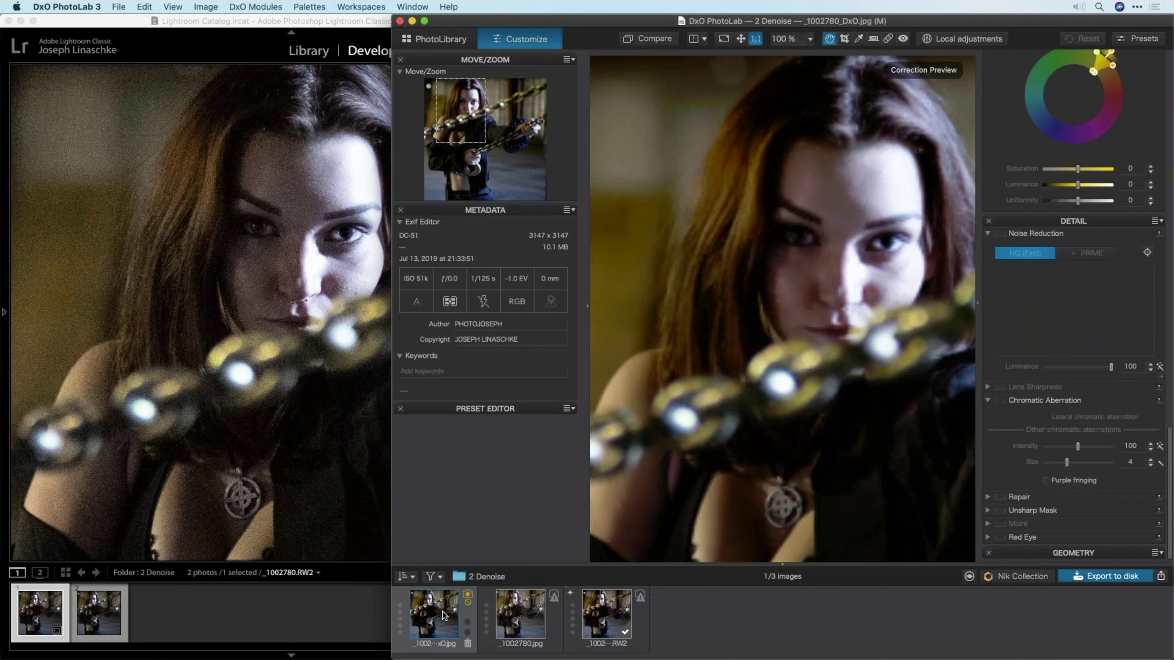
- Compare the exported _1002780.jpg and _1002780_DxO.jpg at 100%, switching between them, and finish on the original _1002780.RW2
click(530, 615)
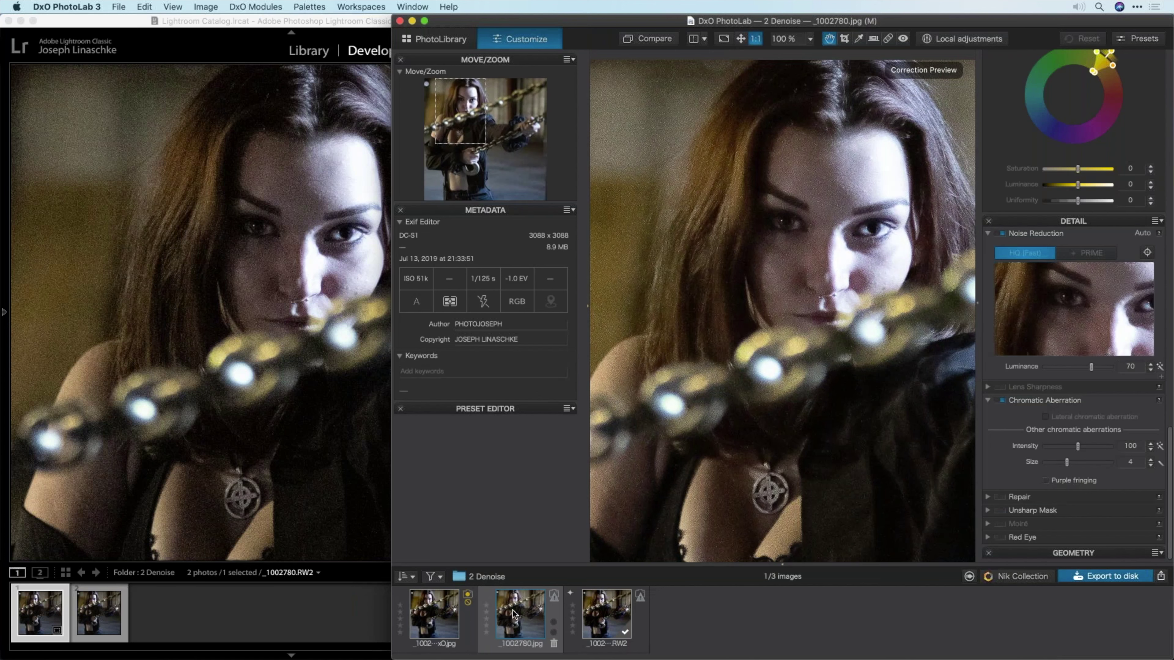
mouse_move(514, 616)
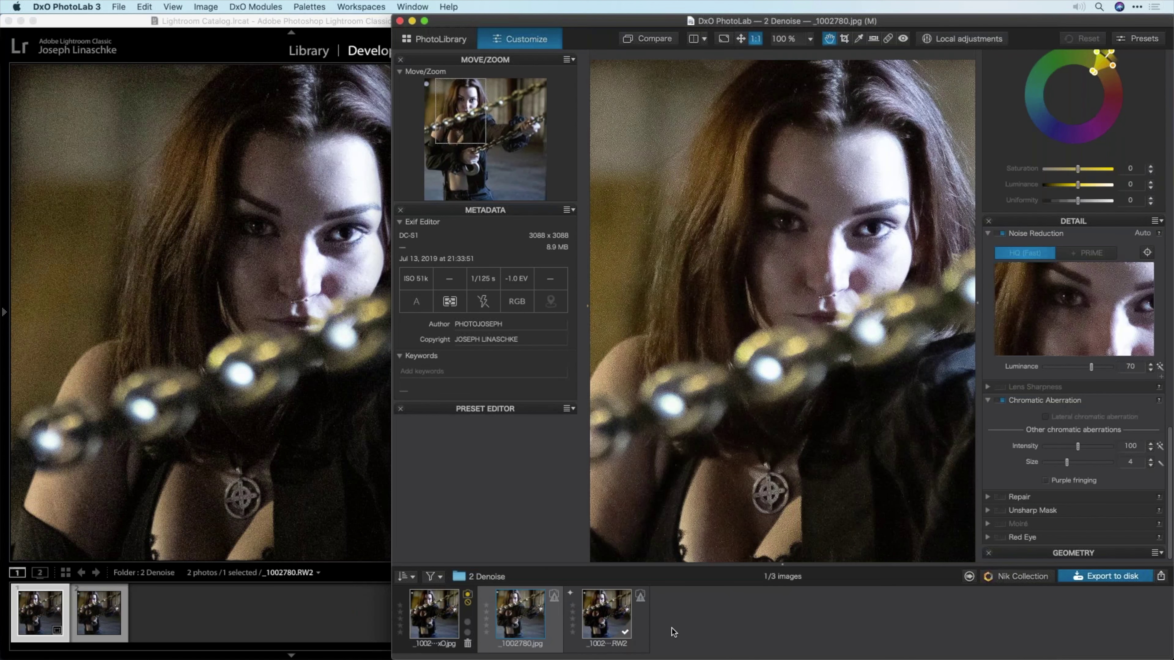
key(Left)
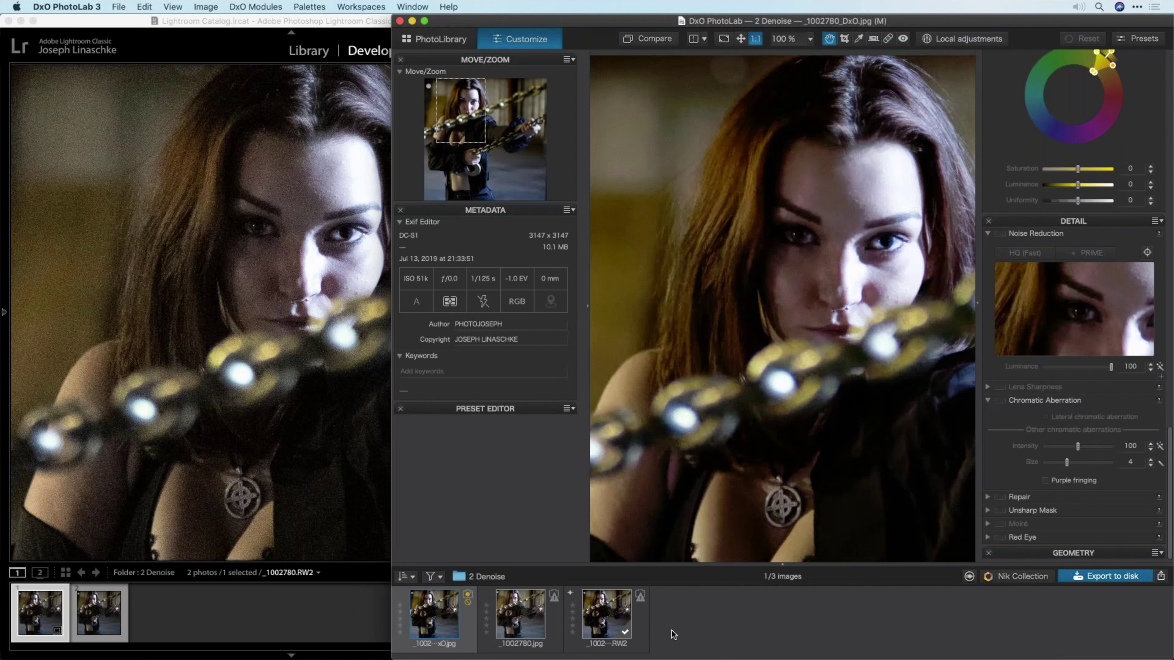
scroll(618, 560, right, 2)
click(522, 609)
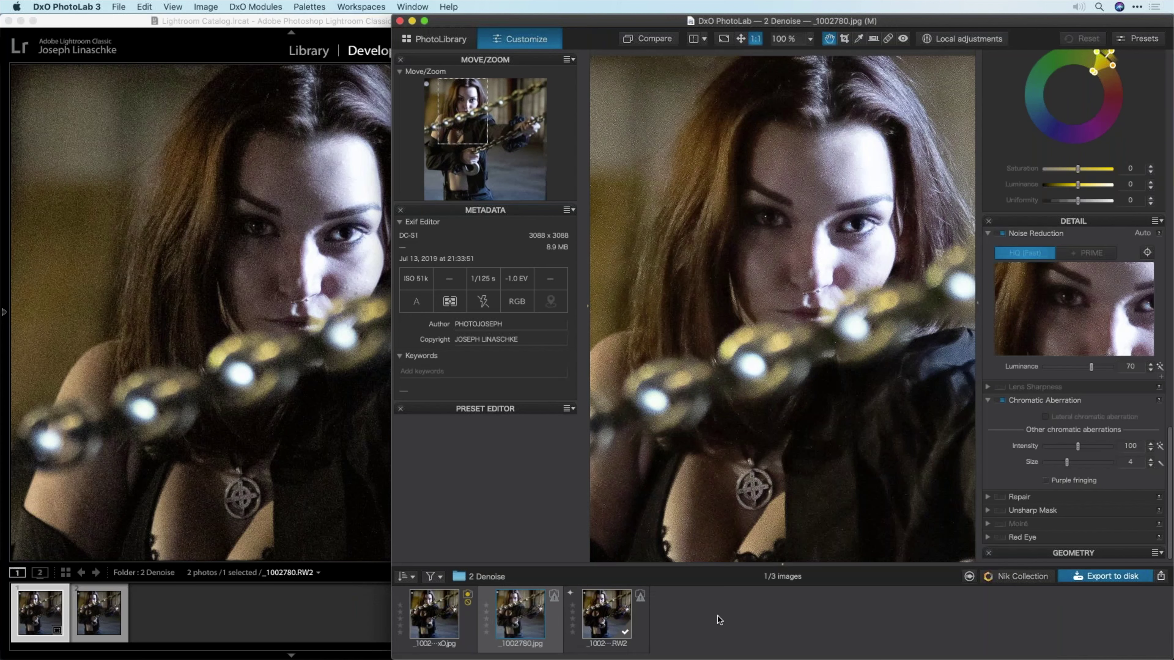
mouse_move(440, 619)
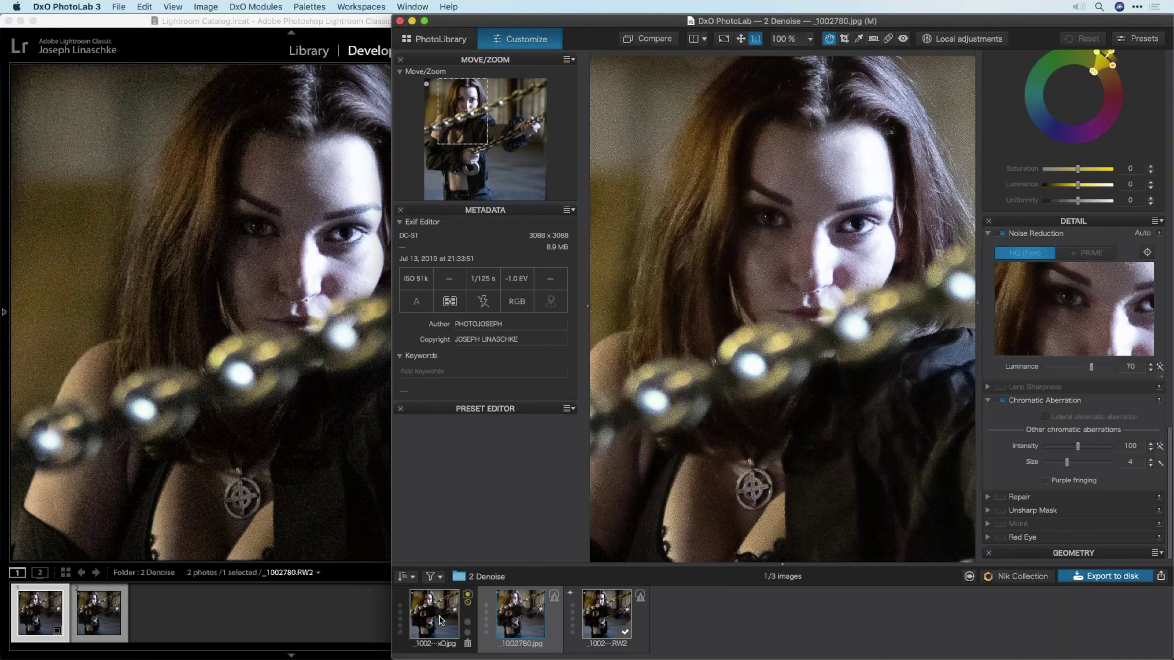
click(440, 620)
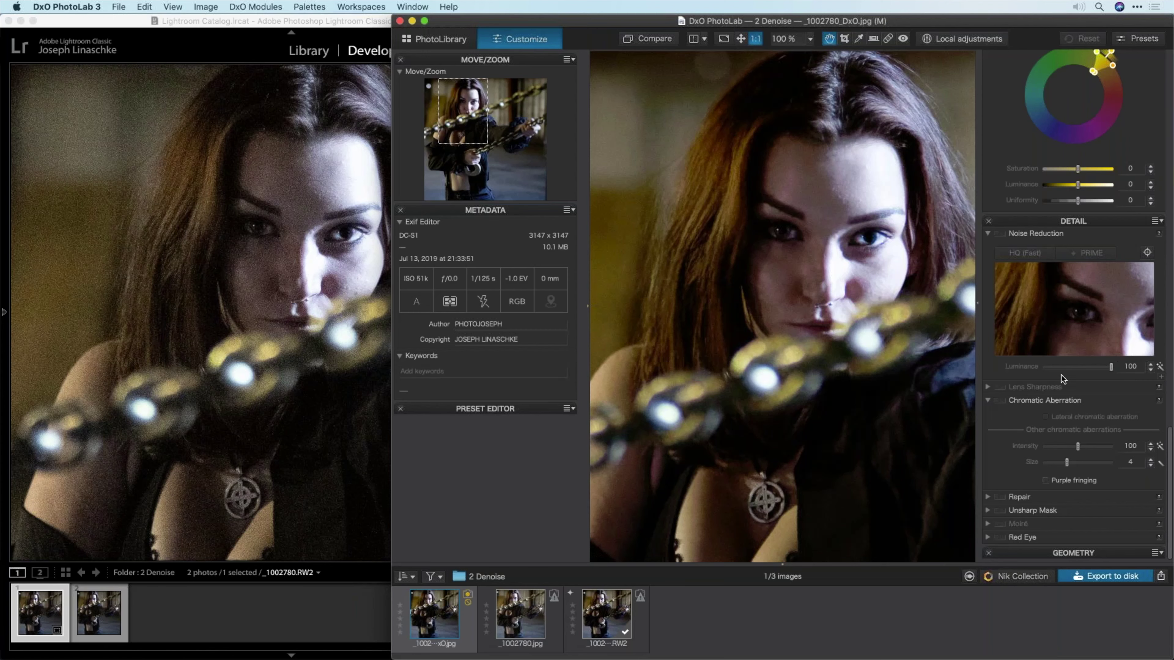
key(Right)
key(Right)
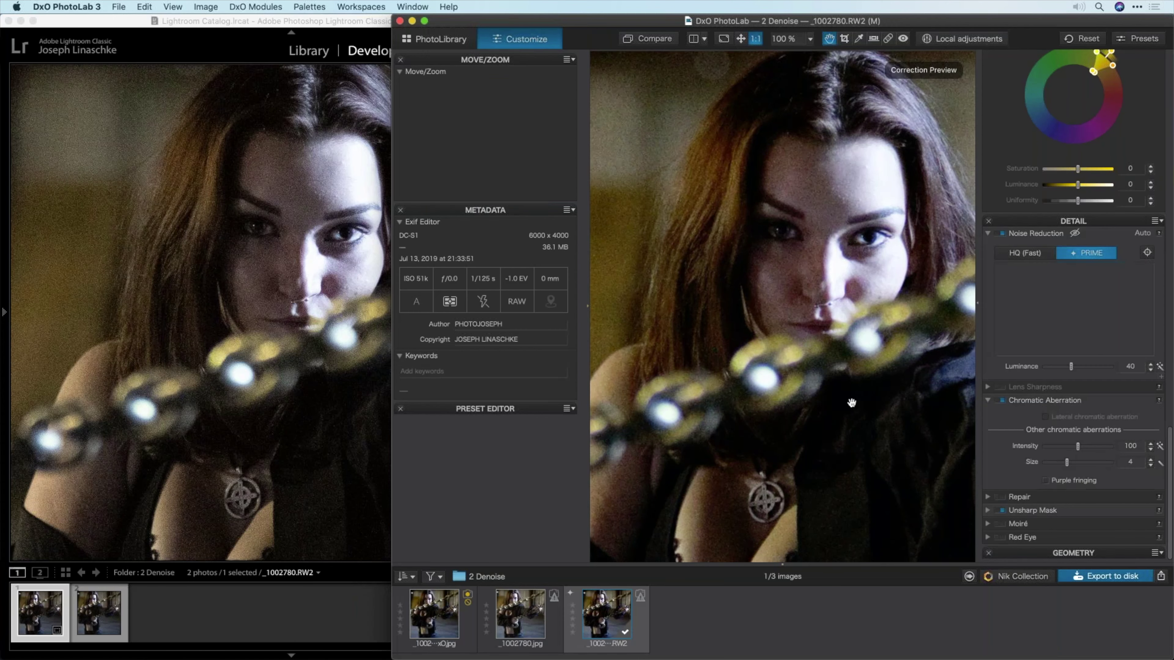
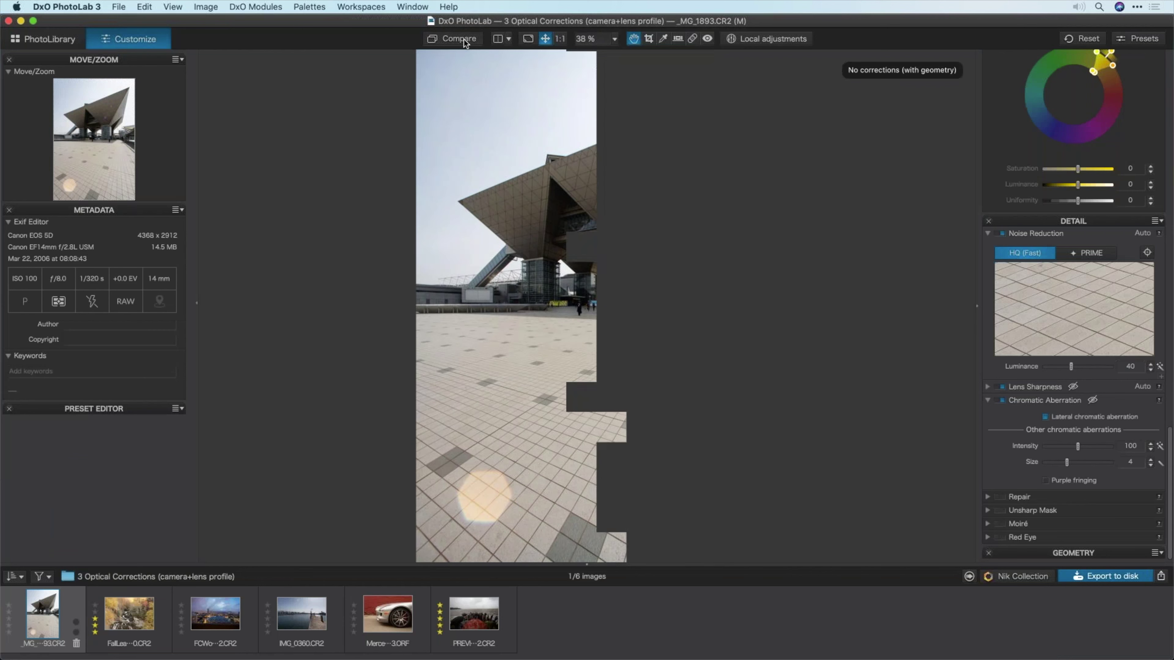
- Toggle the uncorrected comparison on and off for _MG_1893.CR2 to examine the optical corrections on the angular building
click(464, 41)
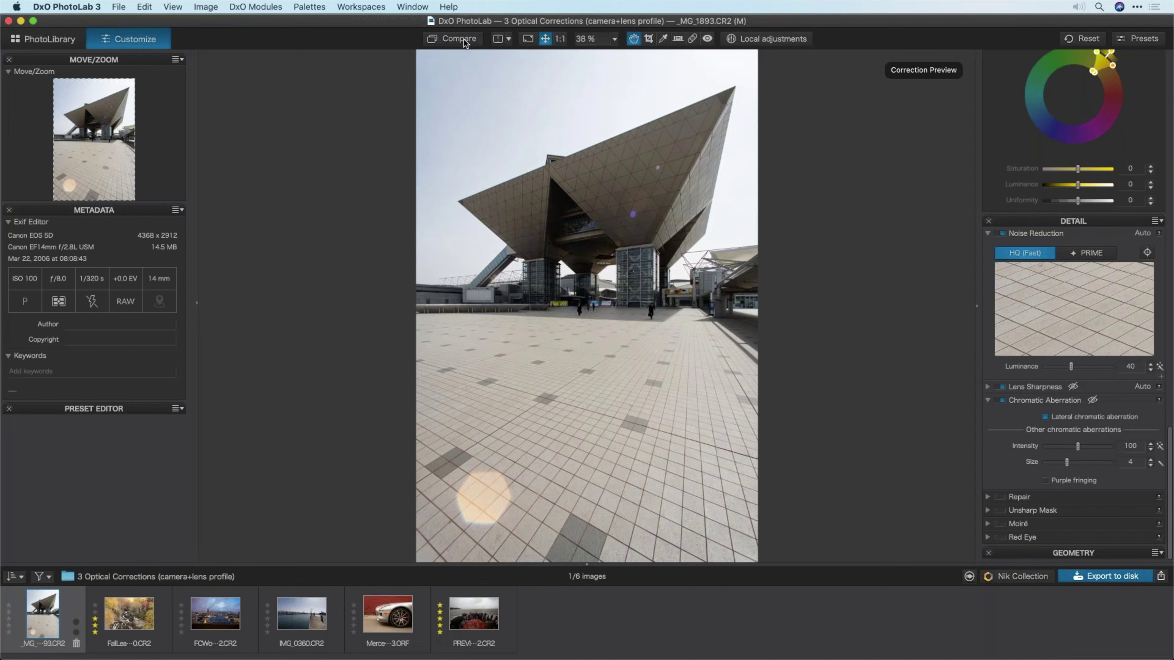
click(464, 41)
click(465, 41)
click(465, 41)
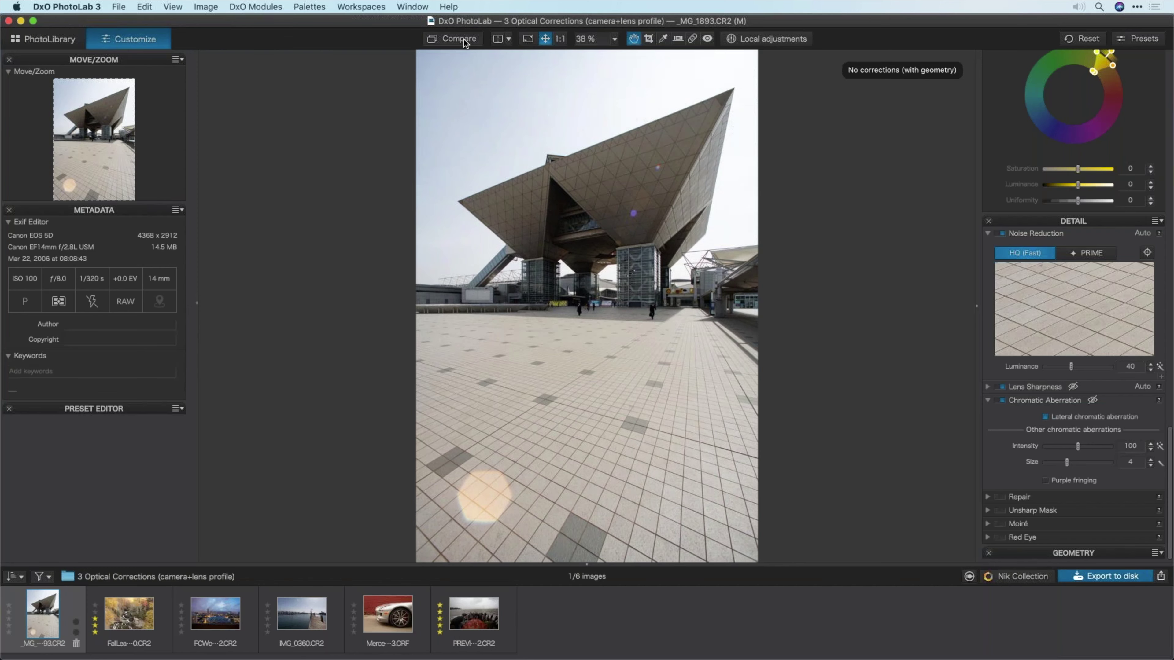
click(465, 41)
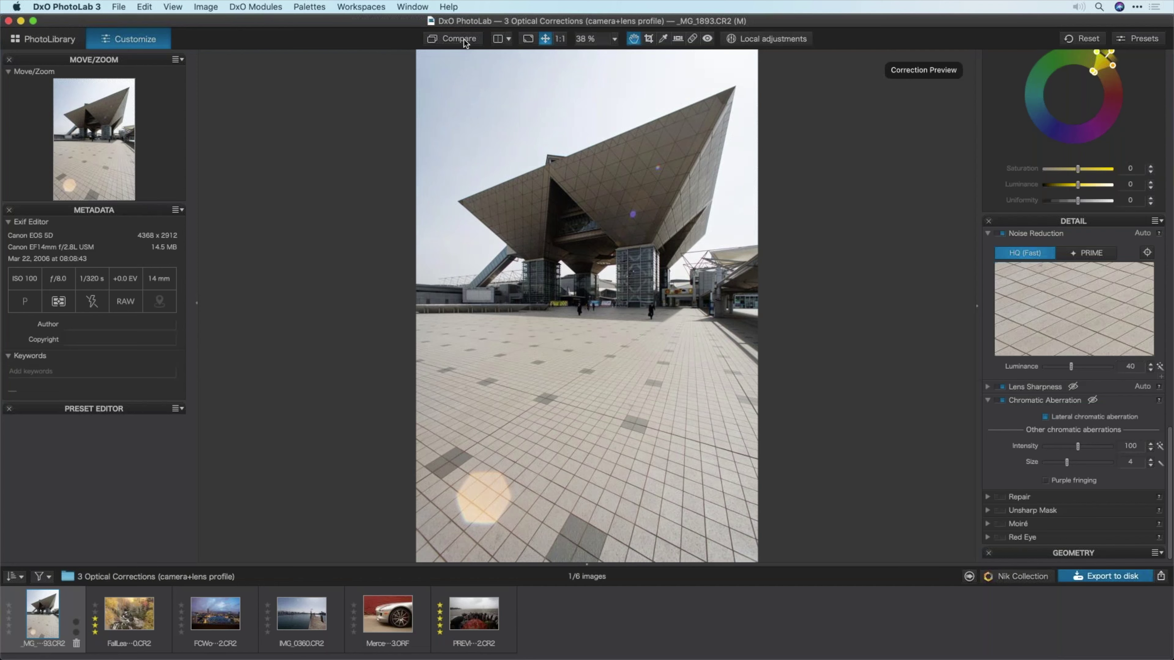
click(464, 41)
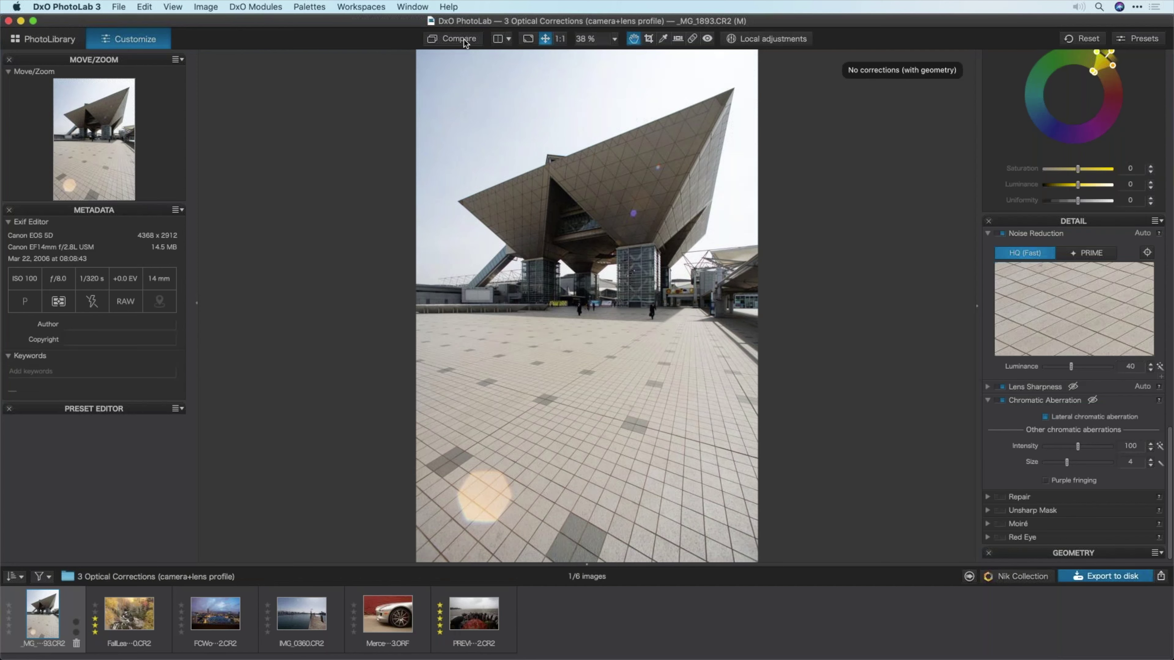
click(464, 41)
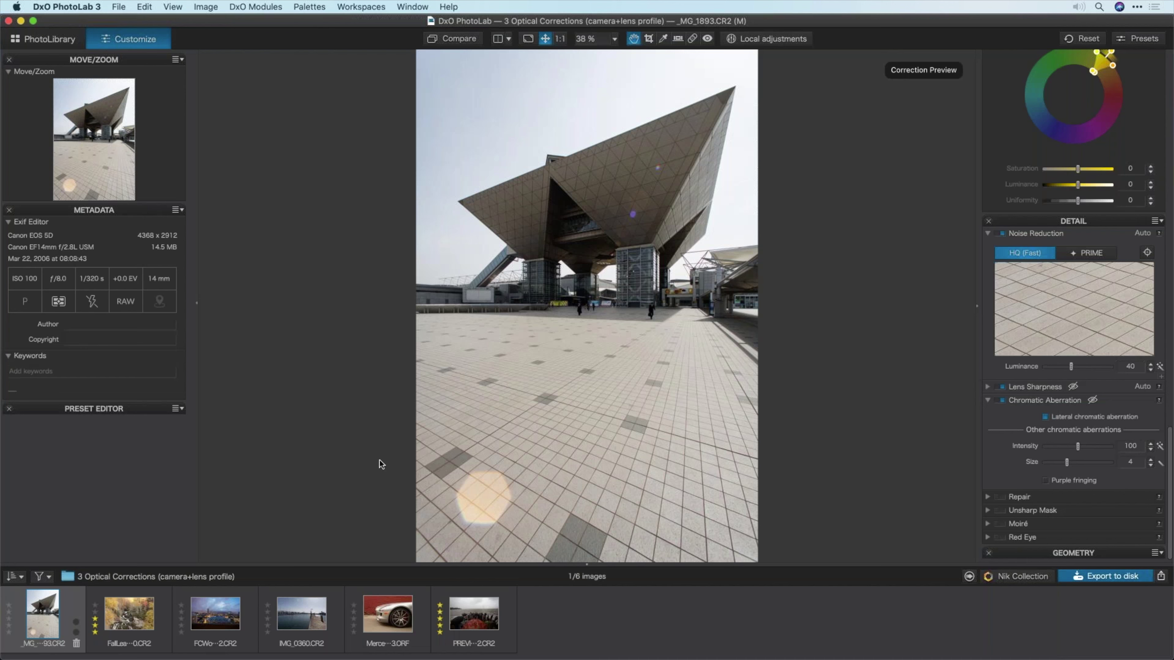
- Open the autumn waterfall photo and compare its corrected preview with the uncorrected version
click(133, 611)
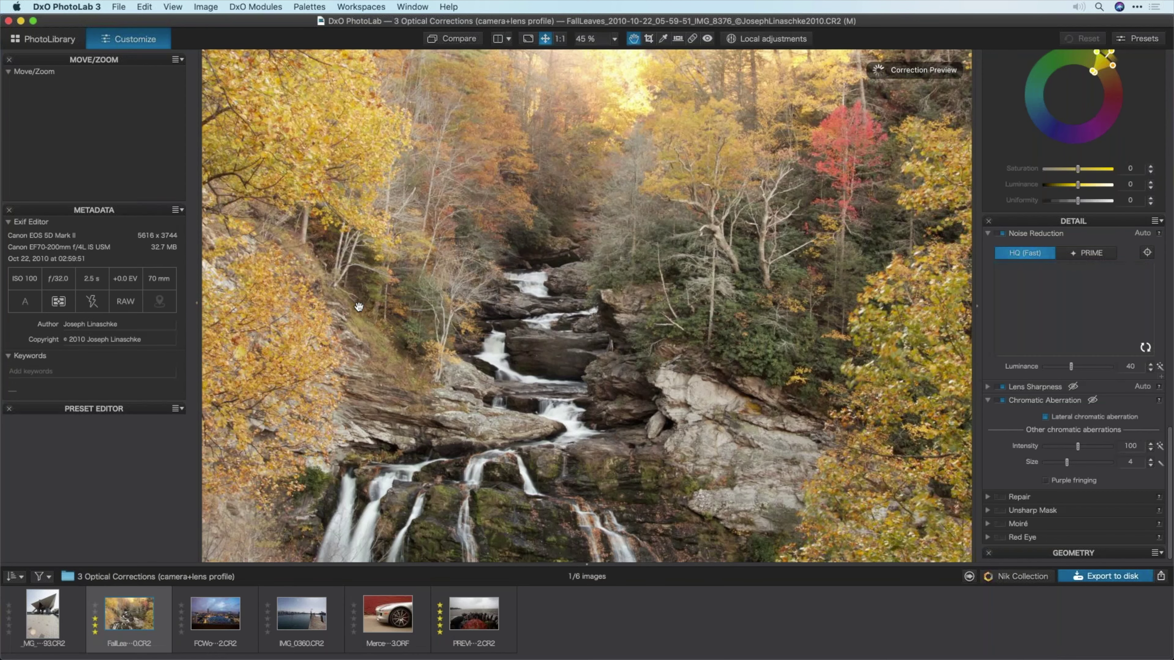
click(445, 41)
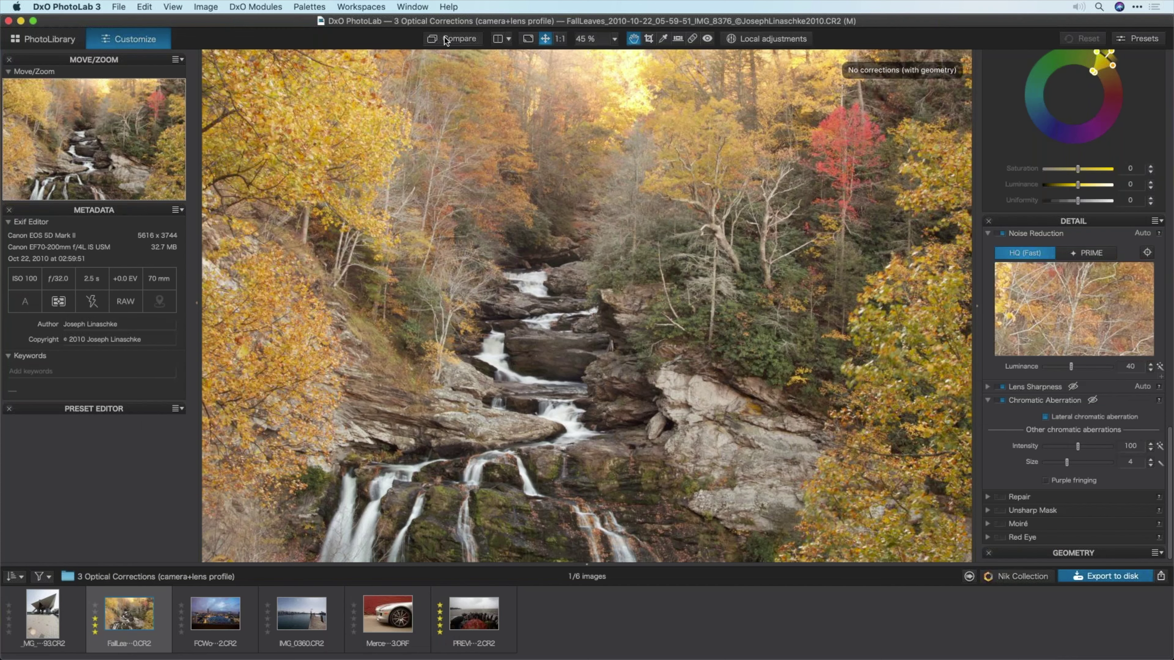
click(445, 40)
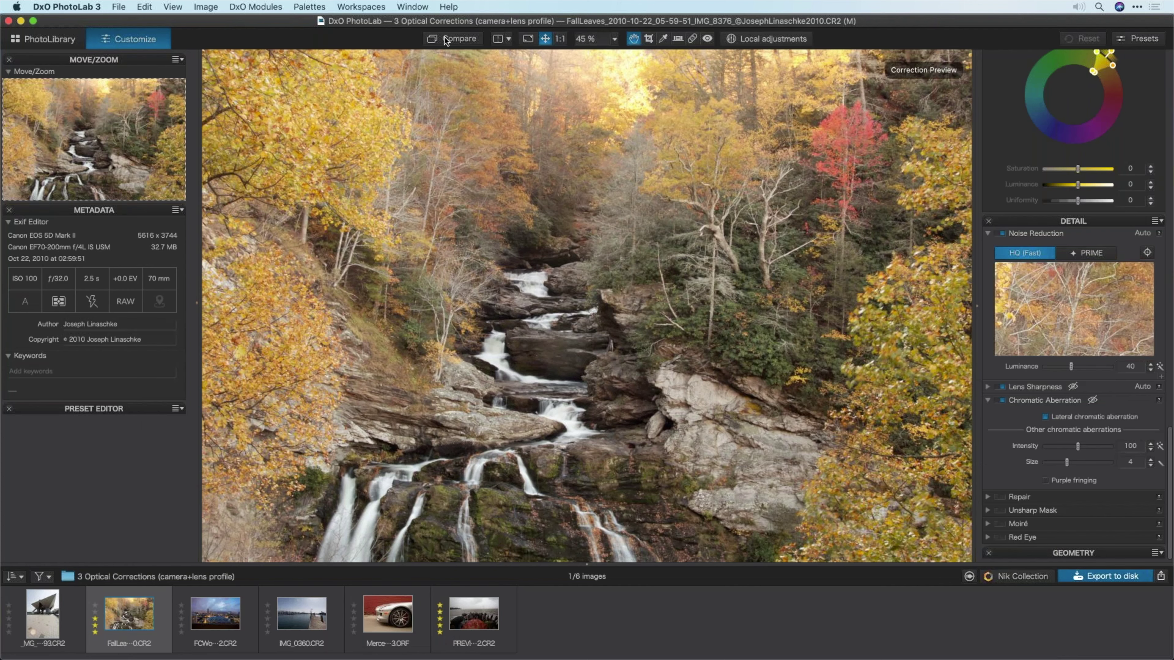
click(445, 40)
- Open the harbour photo IMG_0360.CR2 and compare it repeatedly with and without corrections
click(303, 614)
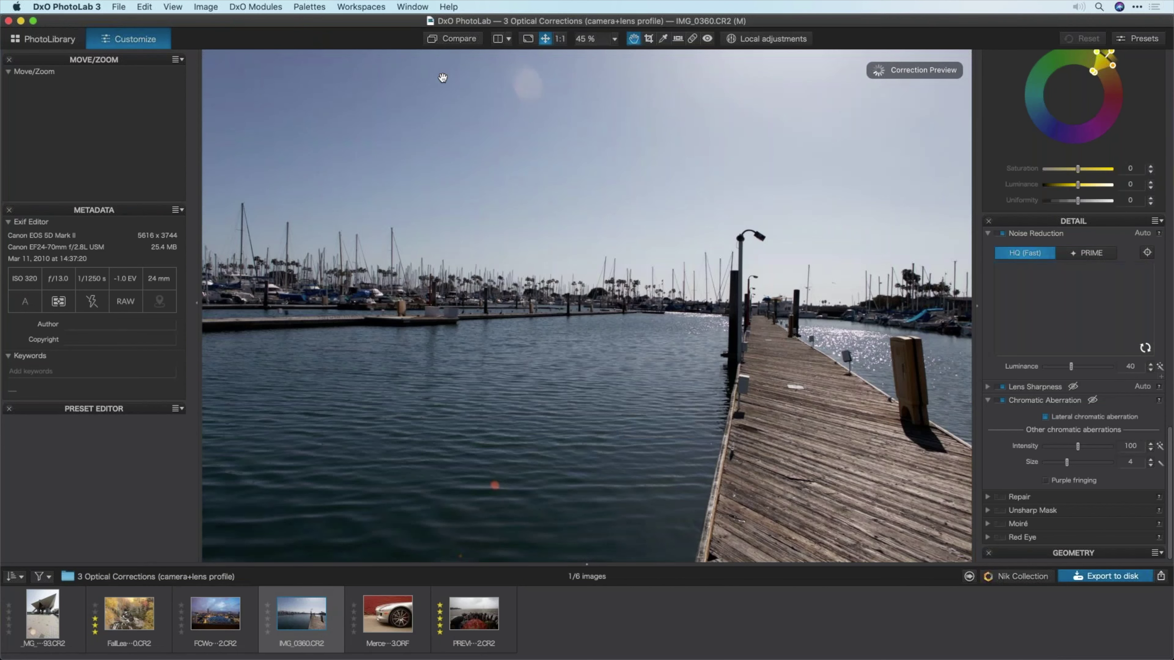
click(451, 39)
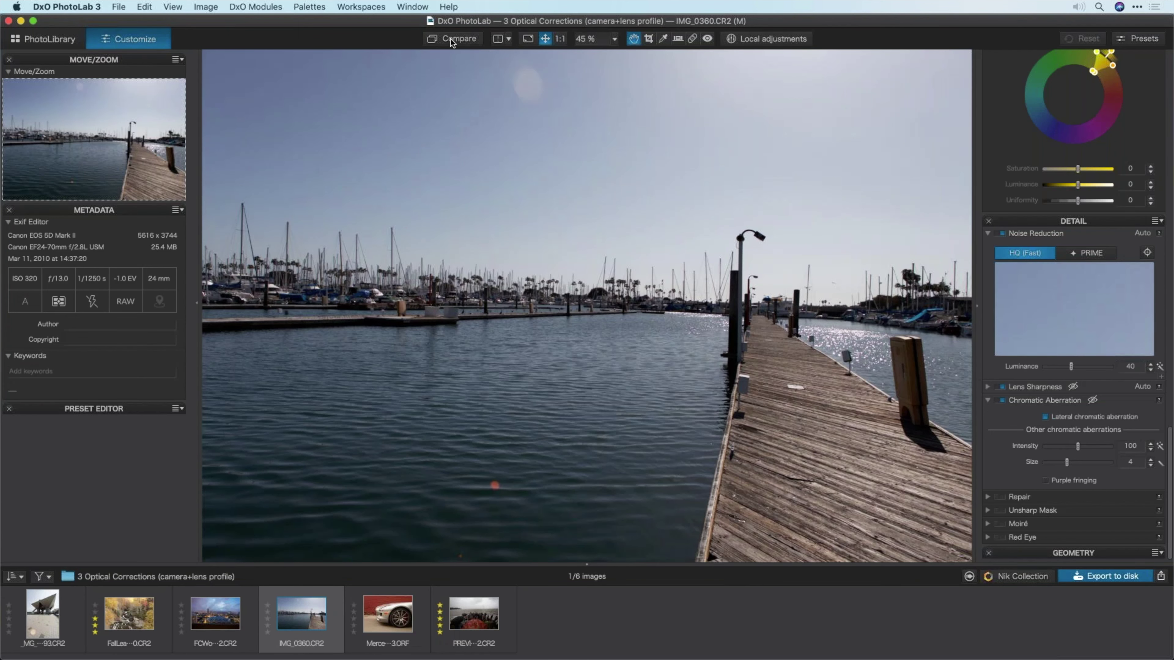
click(450, 38)
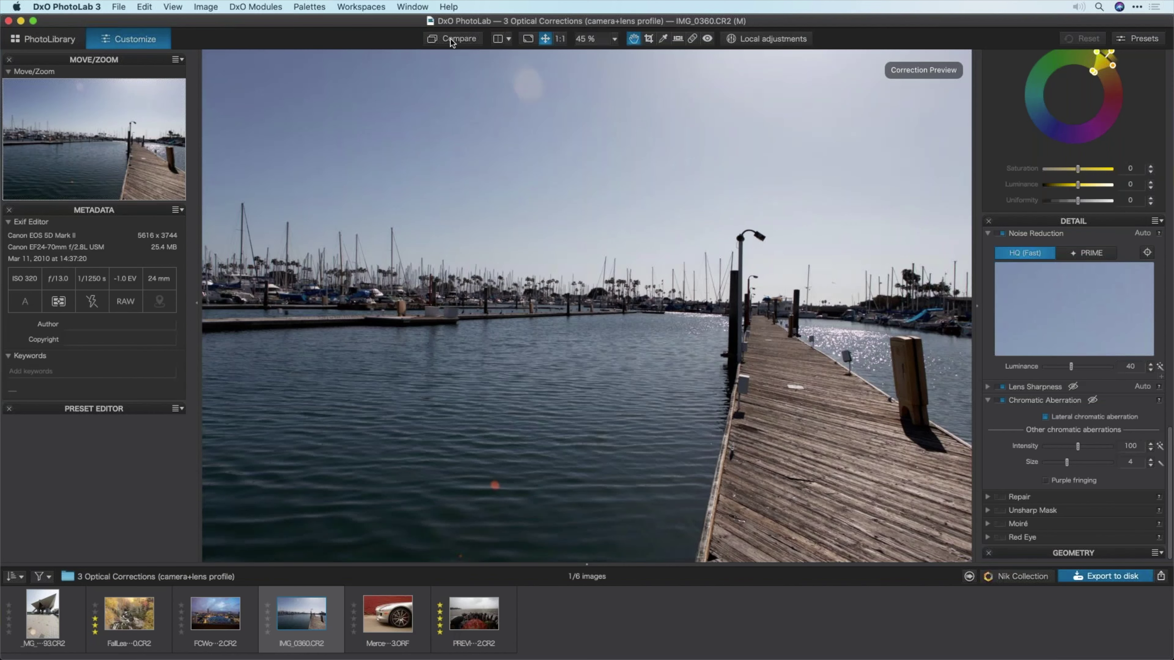
click(451, 39)
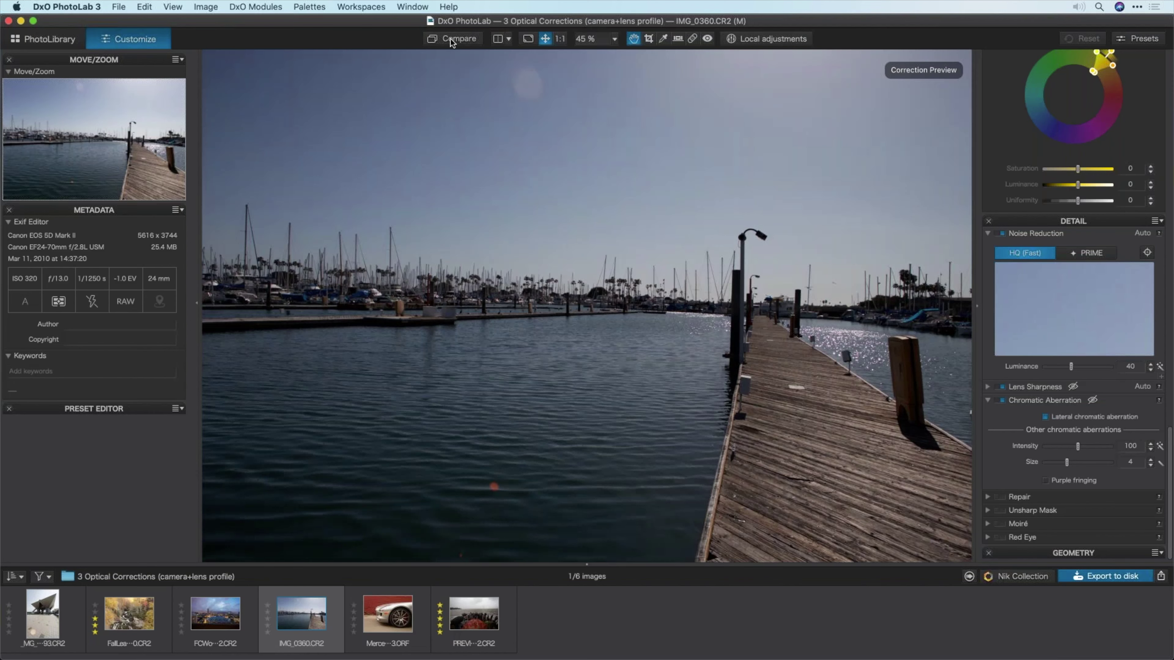
click(450, 39)
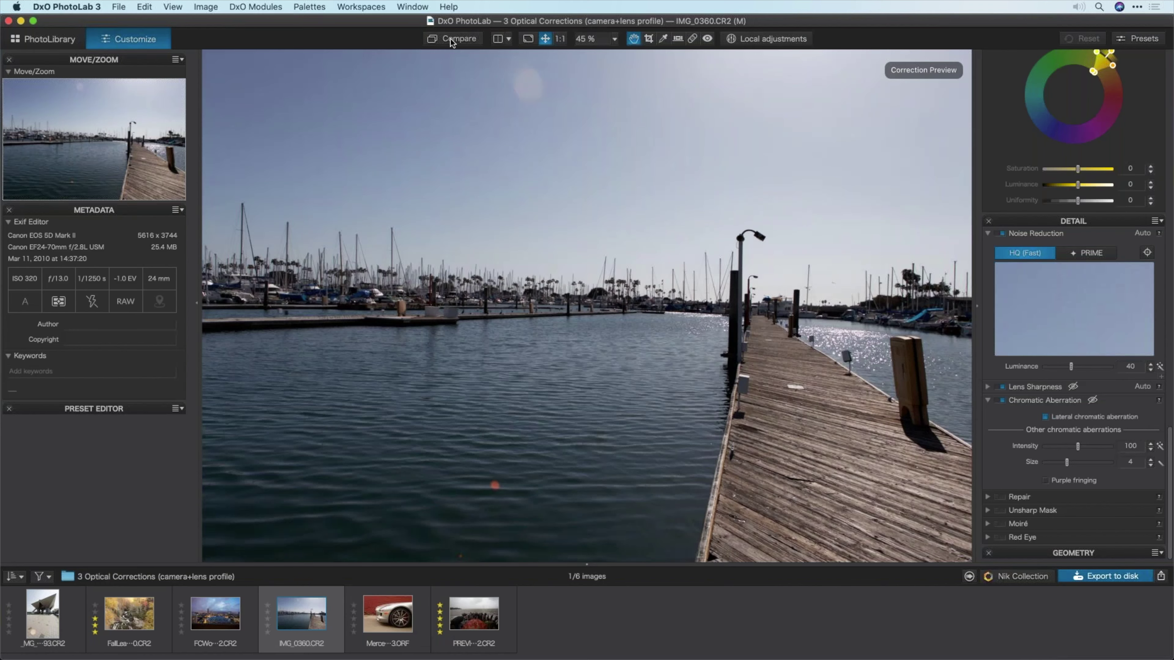
- Open the Mercedes-Benz ORF photo and toggle between corrected and uncorrected views to examine distortion and vignetting around the car
click(401, 610)
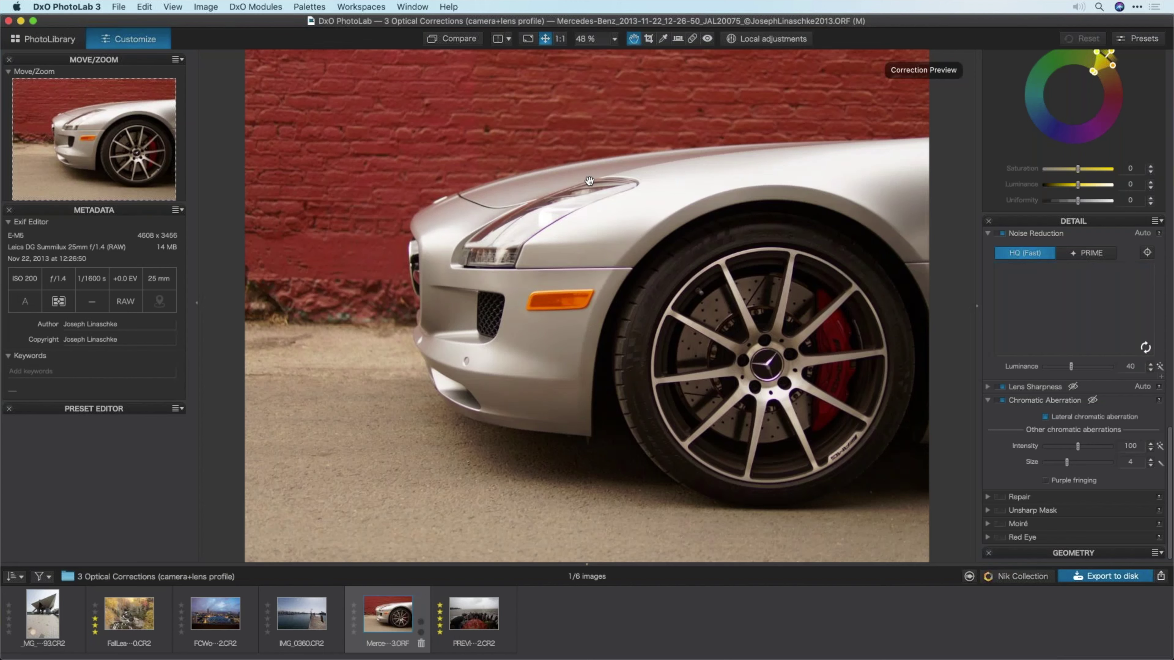
click(462, 41)
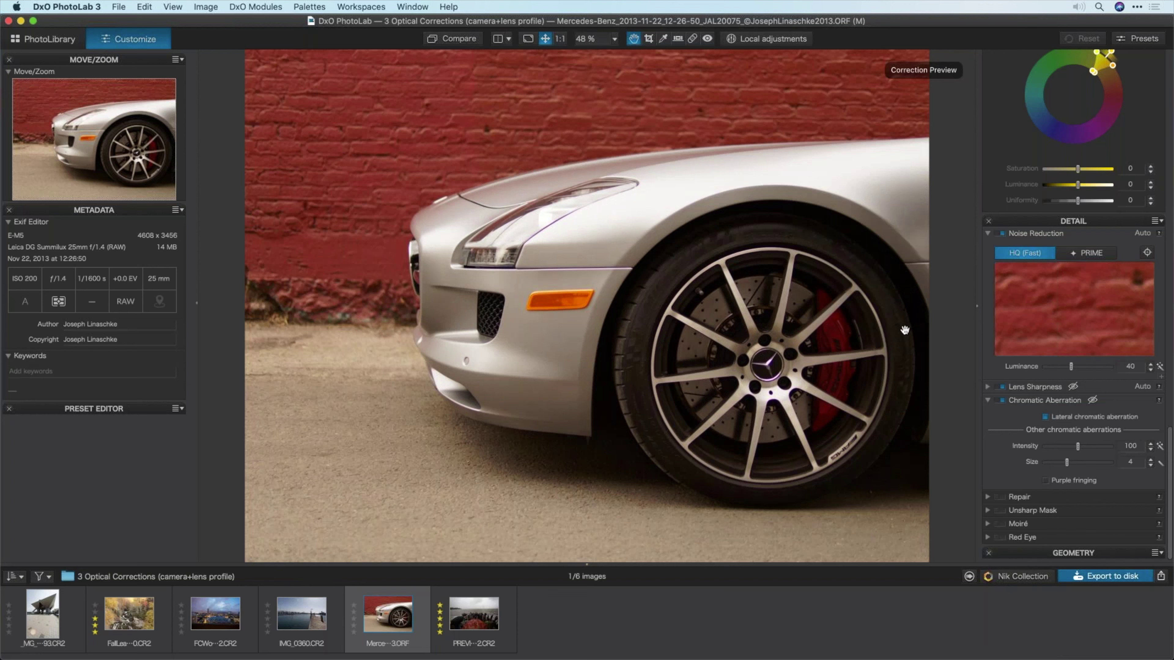
click(462, 41)
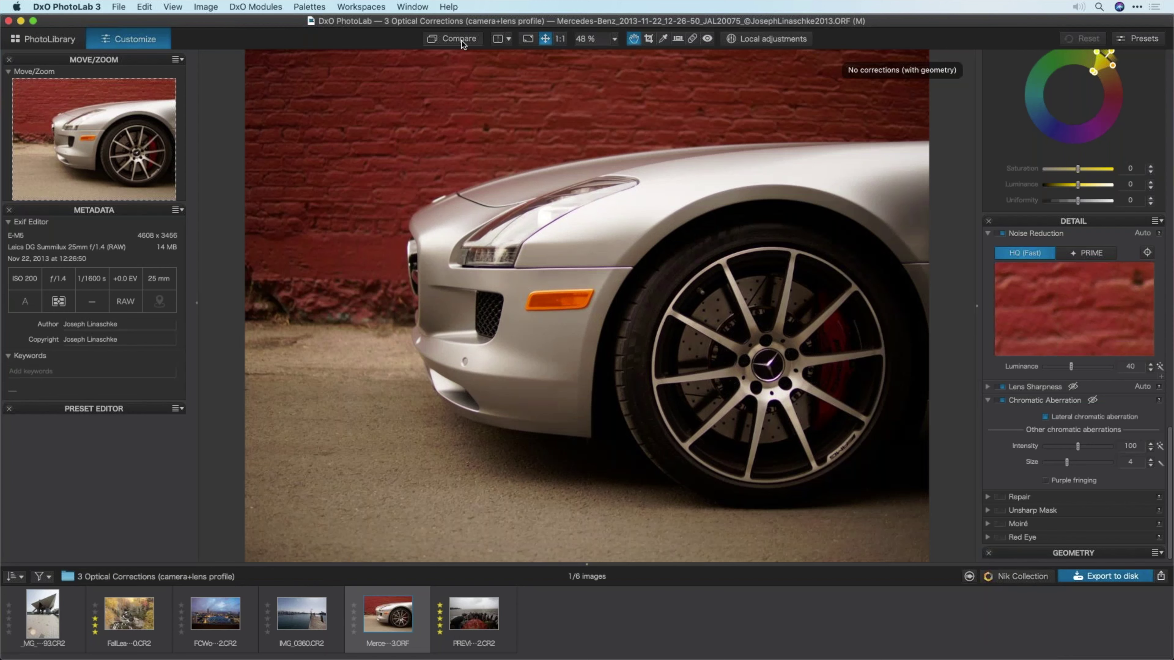
click(461, 40)
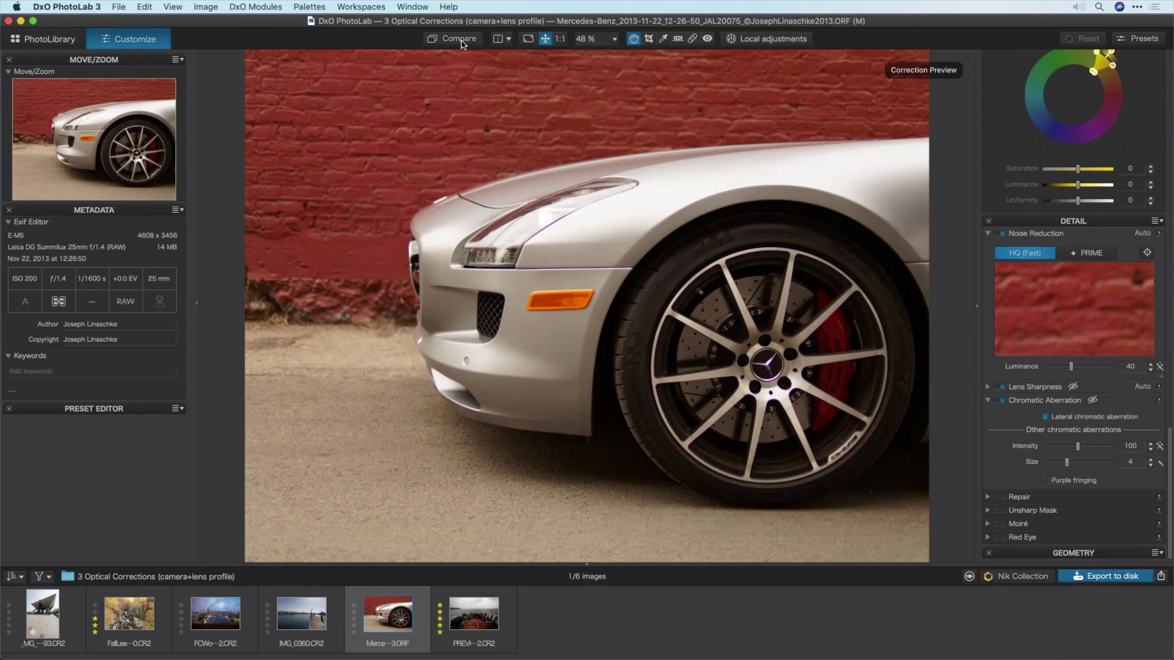
click(461, 41)
click(461, 40)
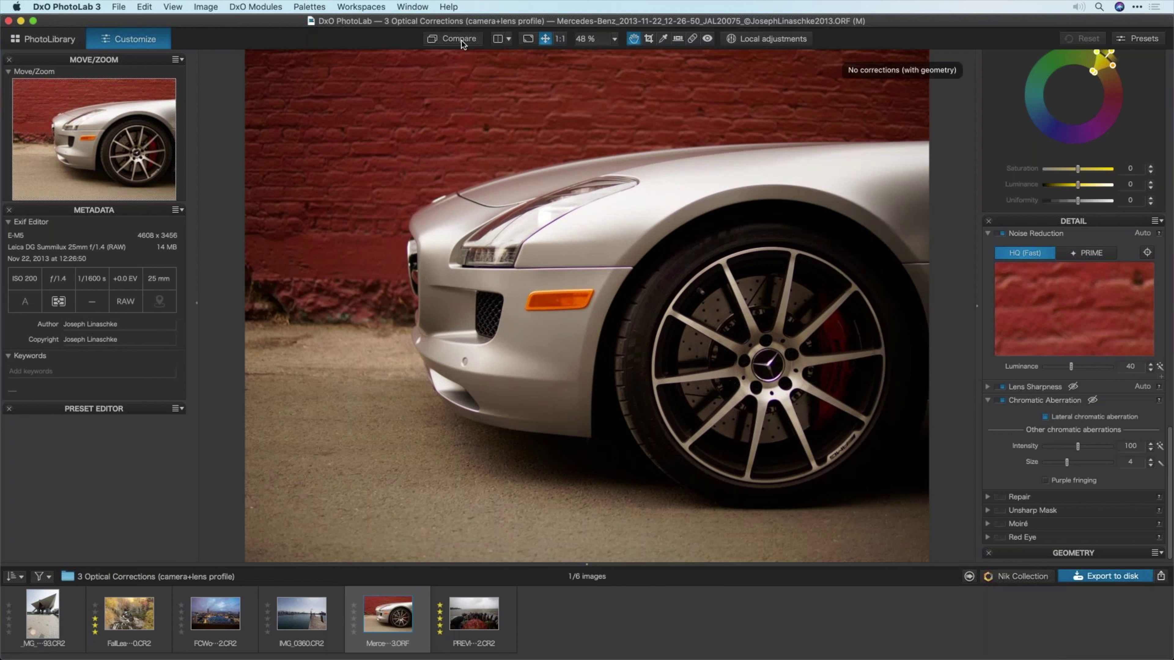
click(461, 41)
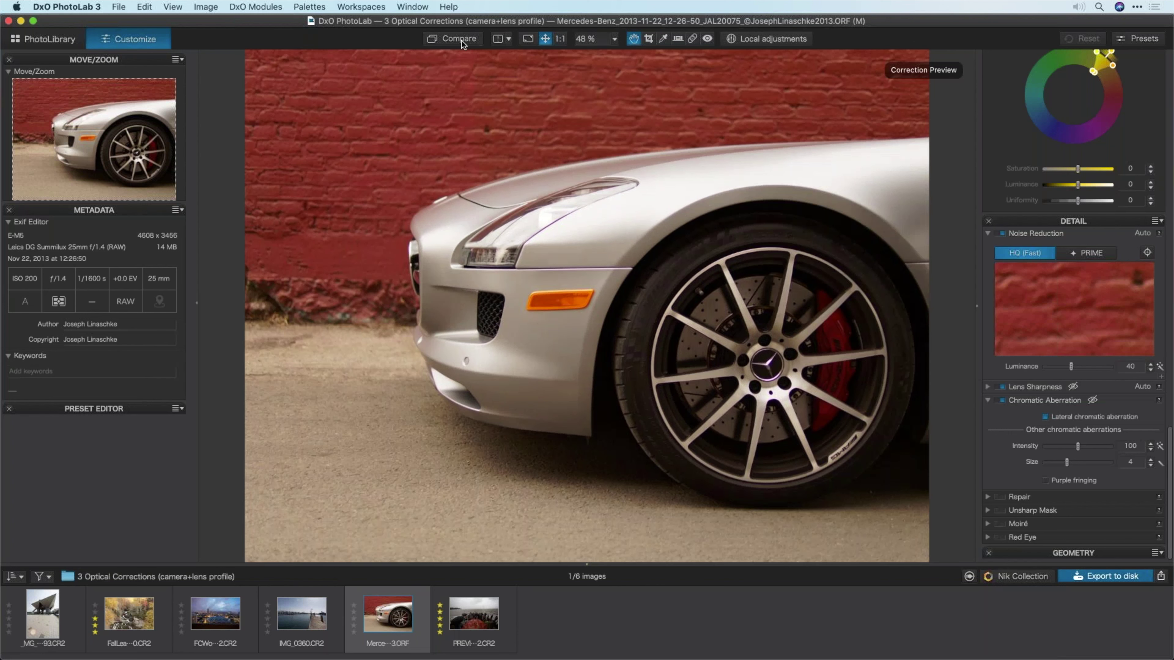
click(461, 41)
click(461, 41)
click(461, 40)
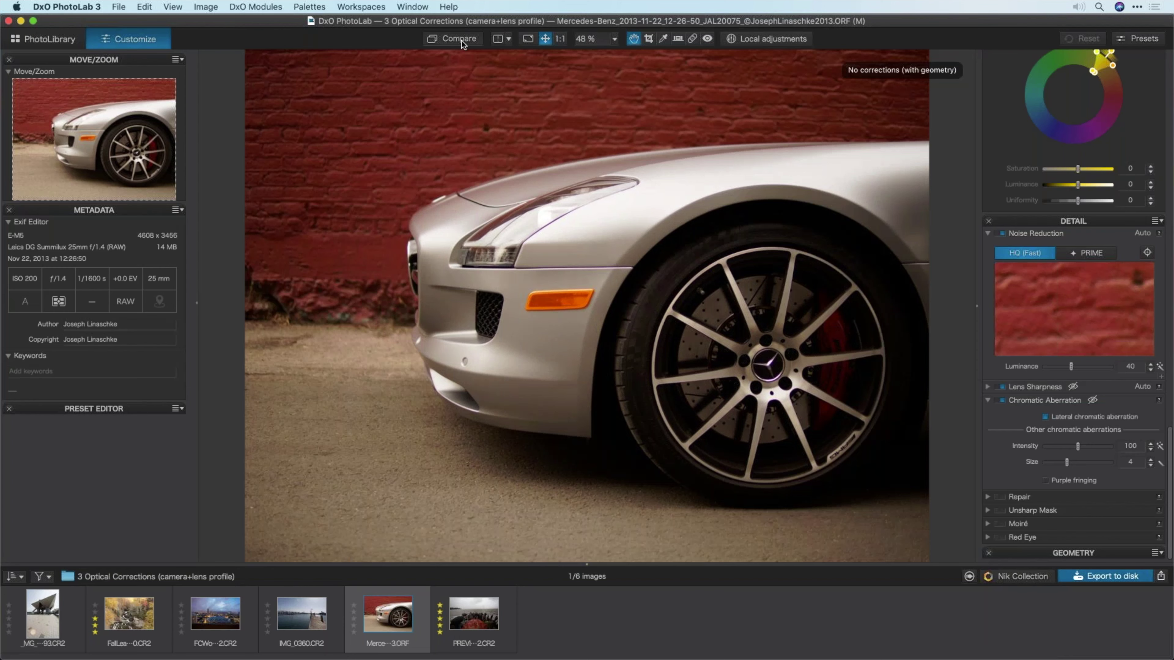
click(461, 41)
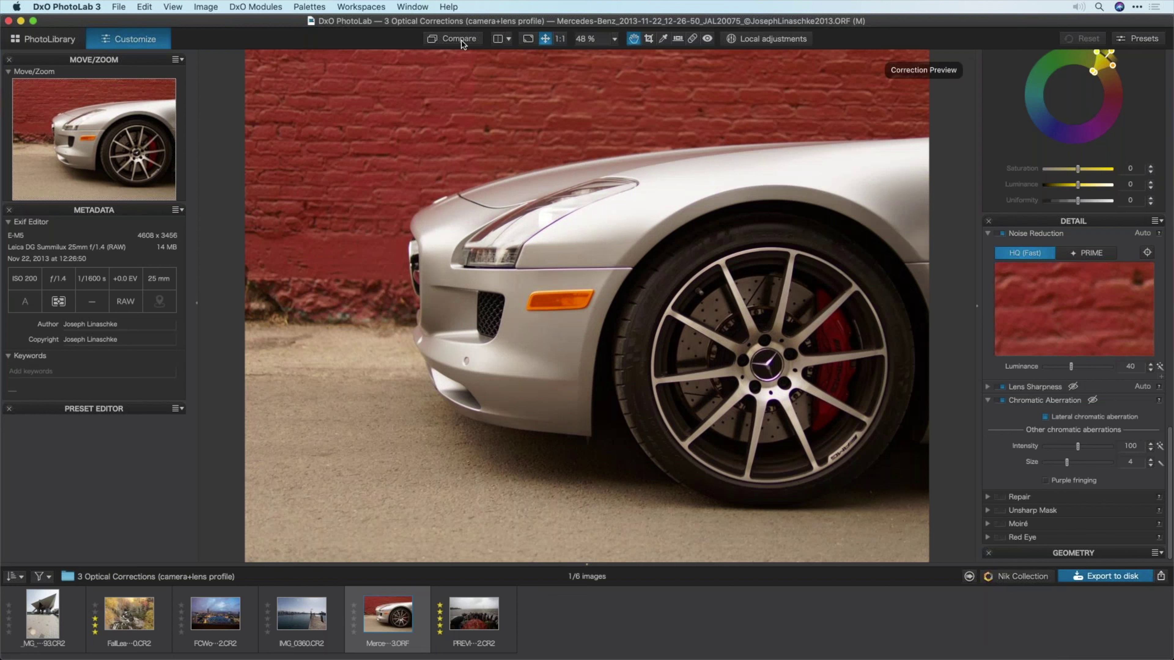
- Open the photo of the seaside crowd with umbrellas and compare it with and without corrections, ending on the corrected preview
click(489, 610)
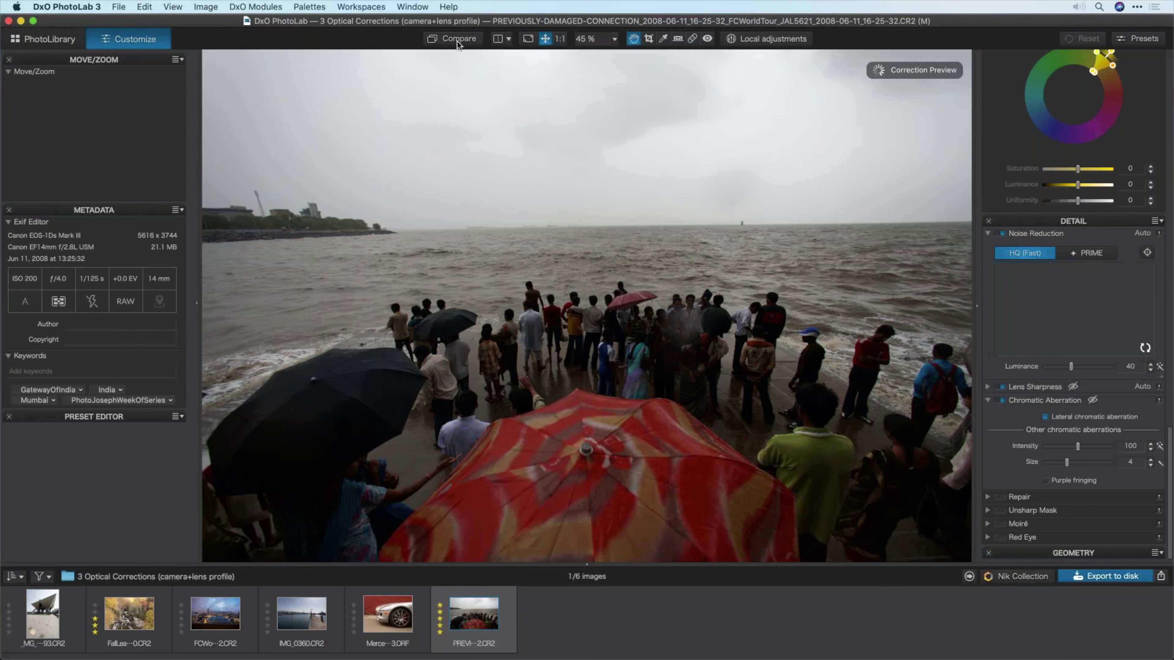
click(458, 40)
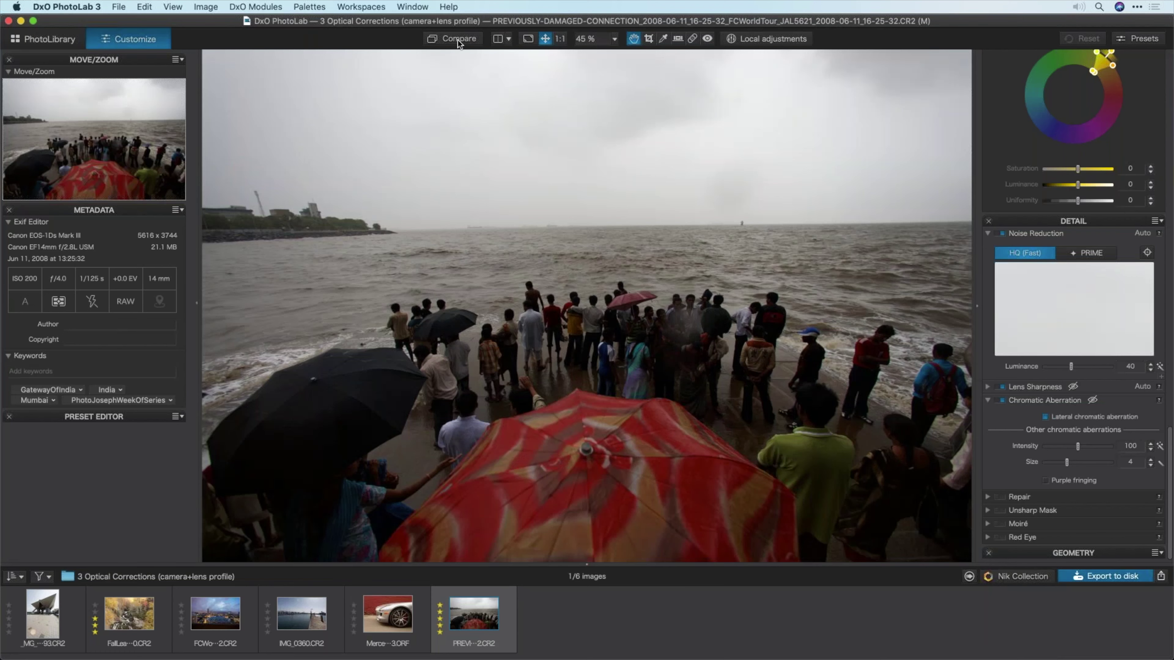
click(458, 41)
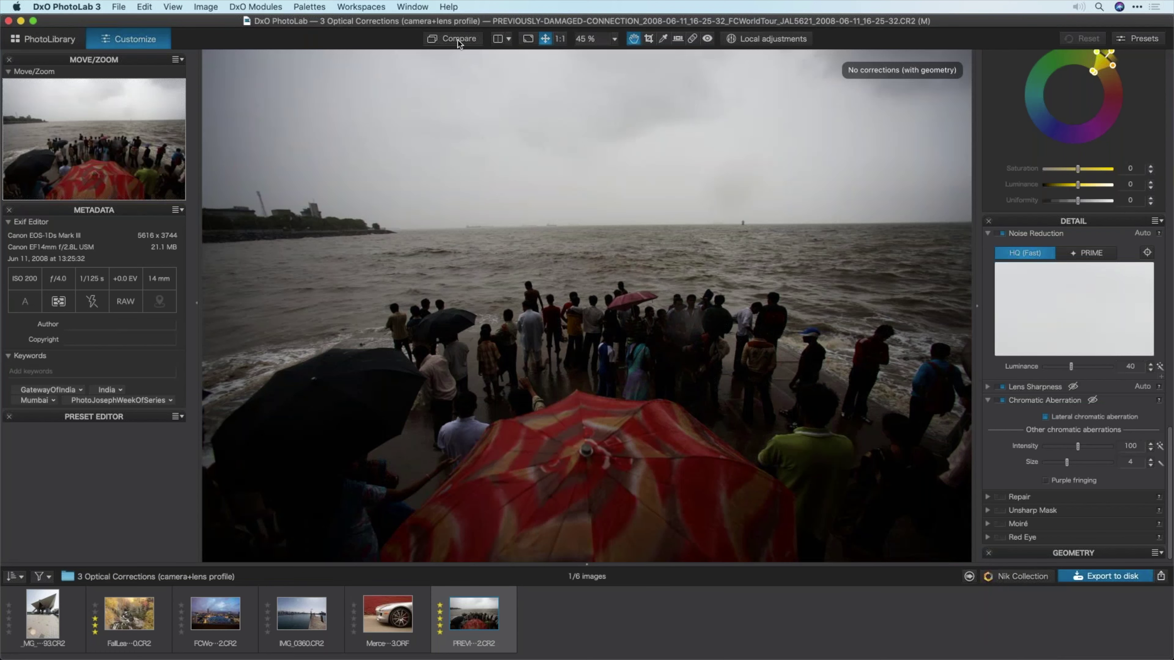
click(458, 40)
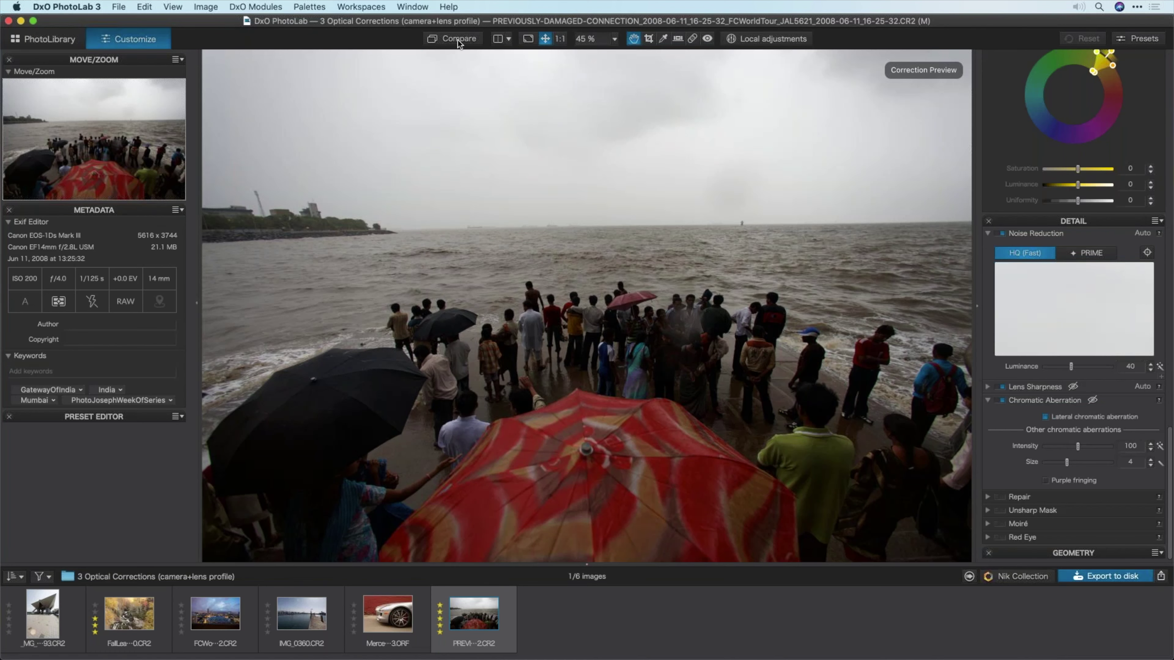
click(458, 40)
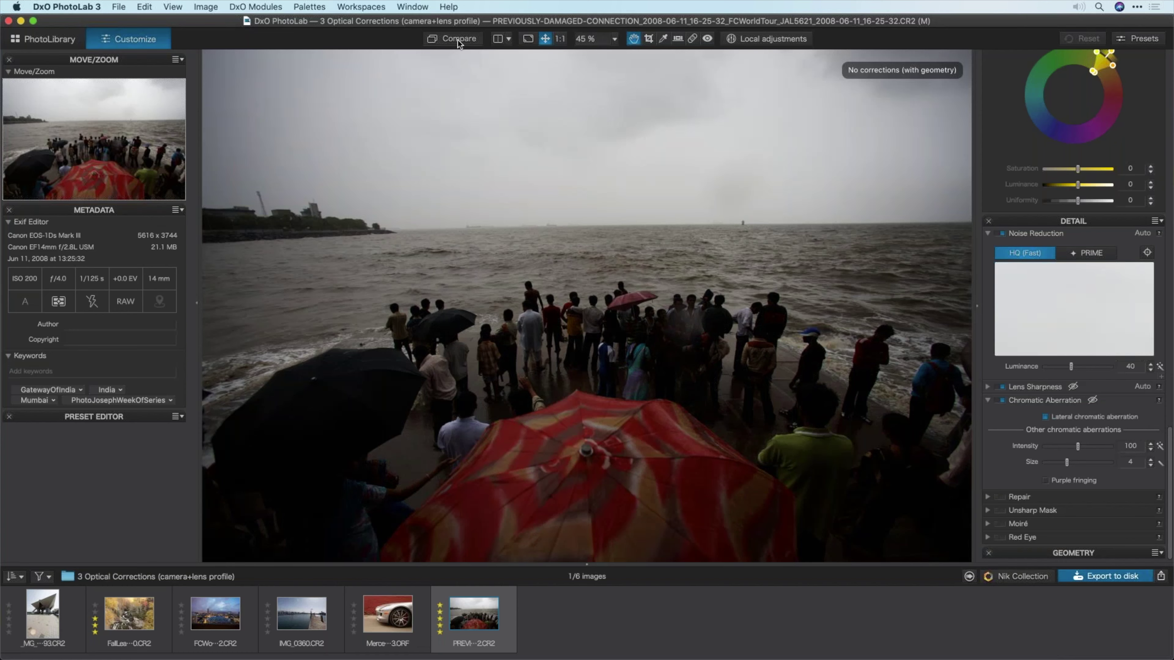
click(458, 41)
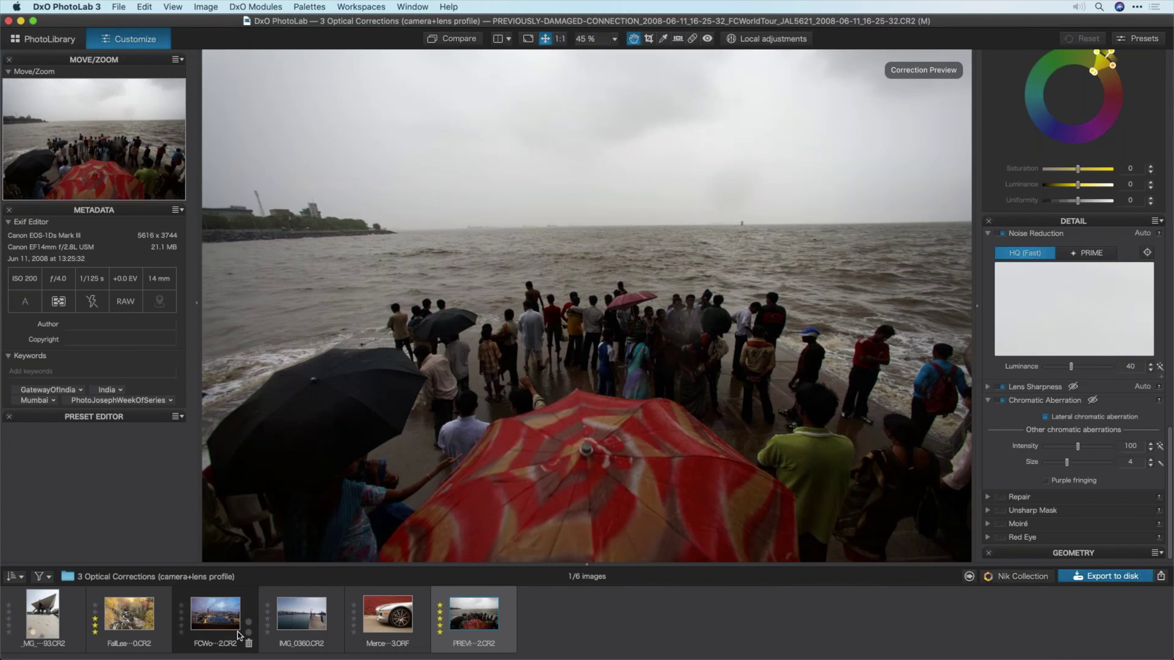
- Open the twilight city photo with the domed roof and compare it repeatedly with and without corrections, ending on the corrected preview
click(216, 621)
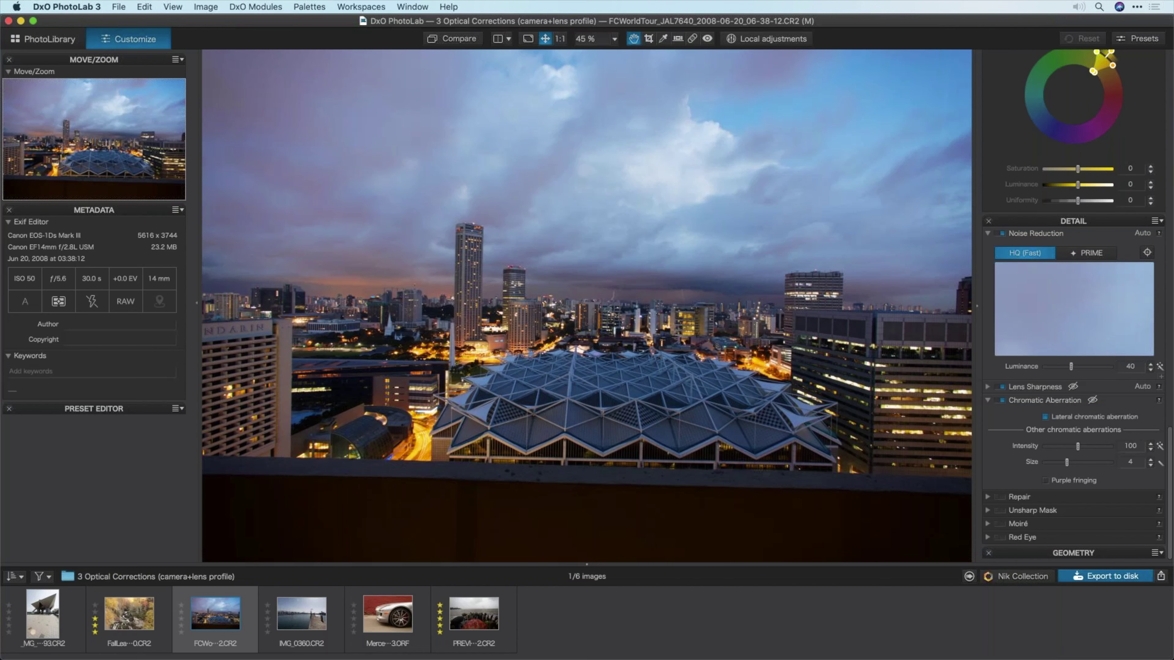
click(461, 38)
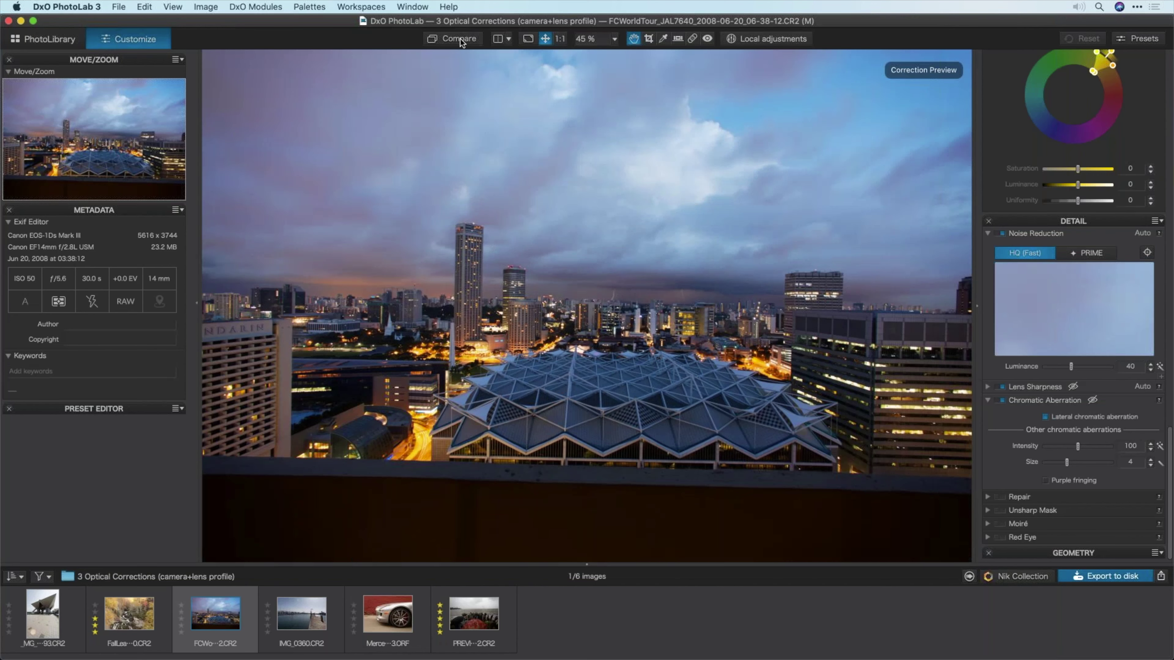
click(460, 39)
click(460, 39)
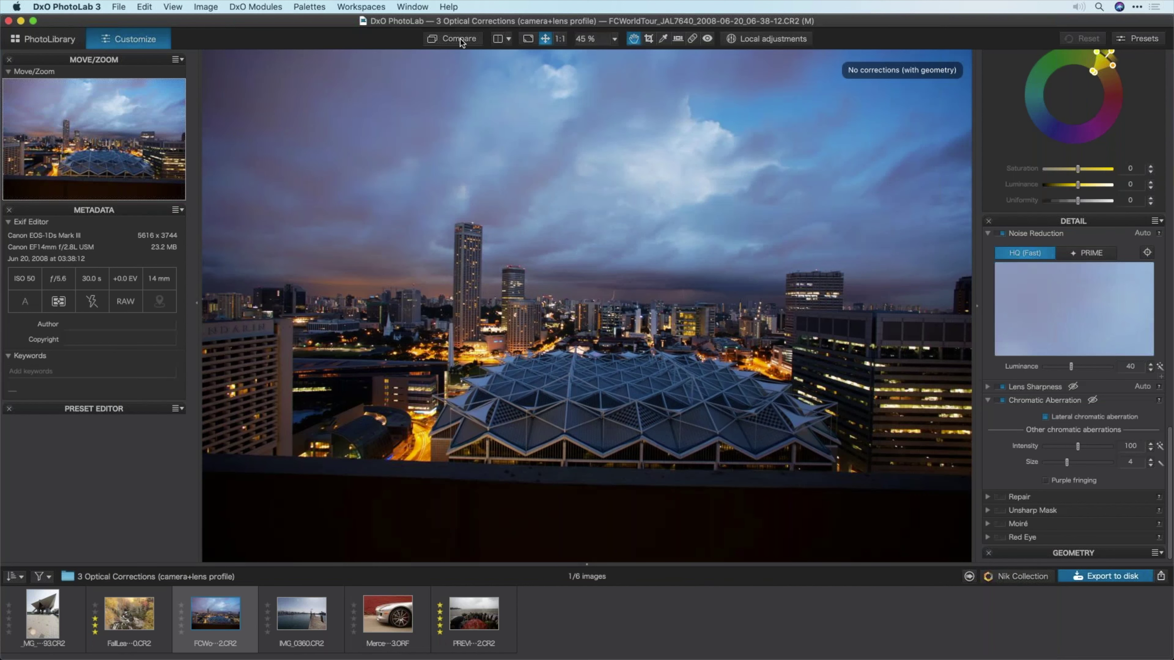
click(460, 38)
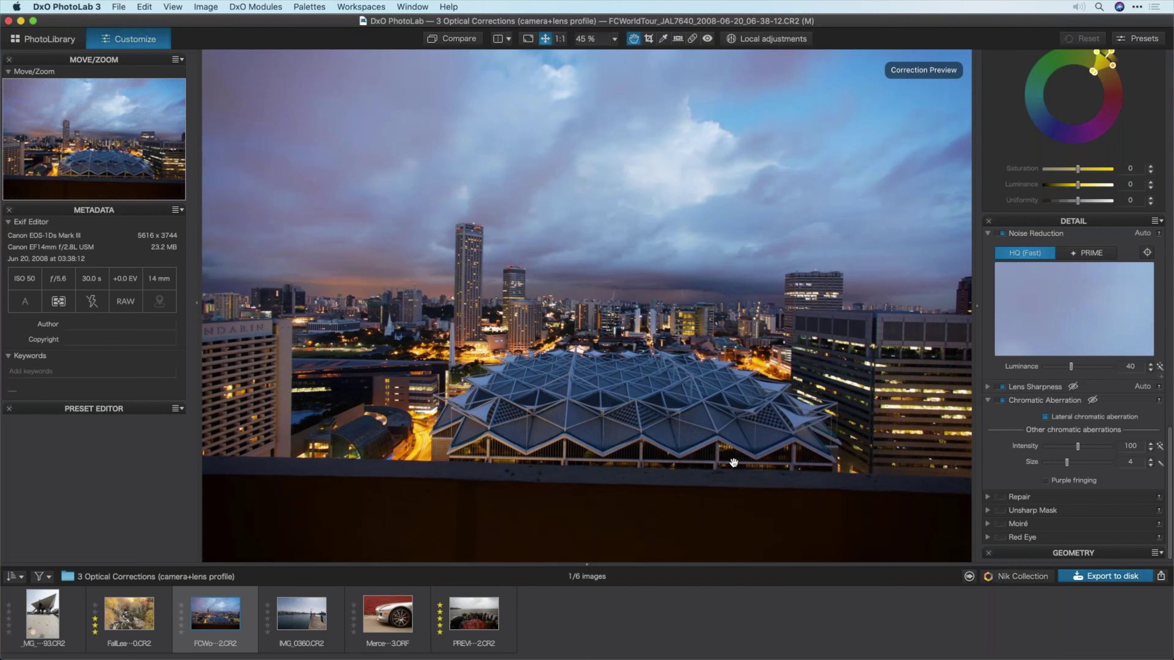
click(441, 43)
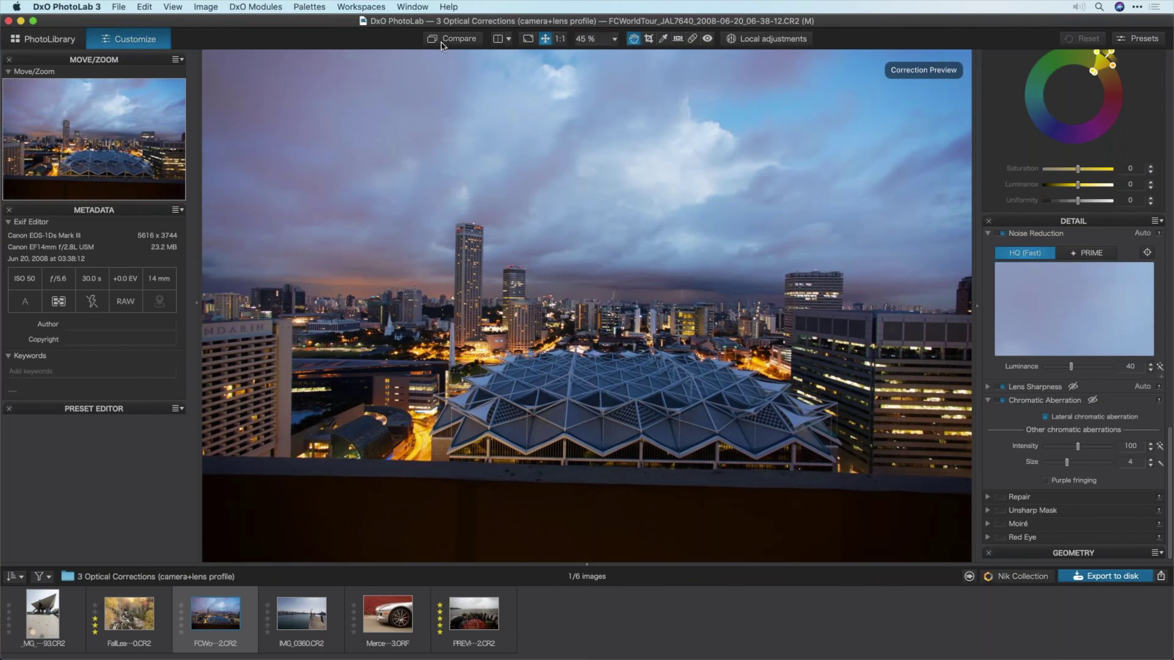
click(441, 42)
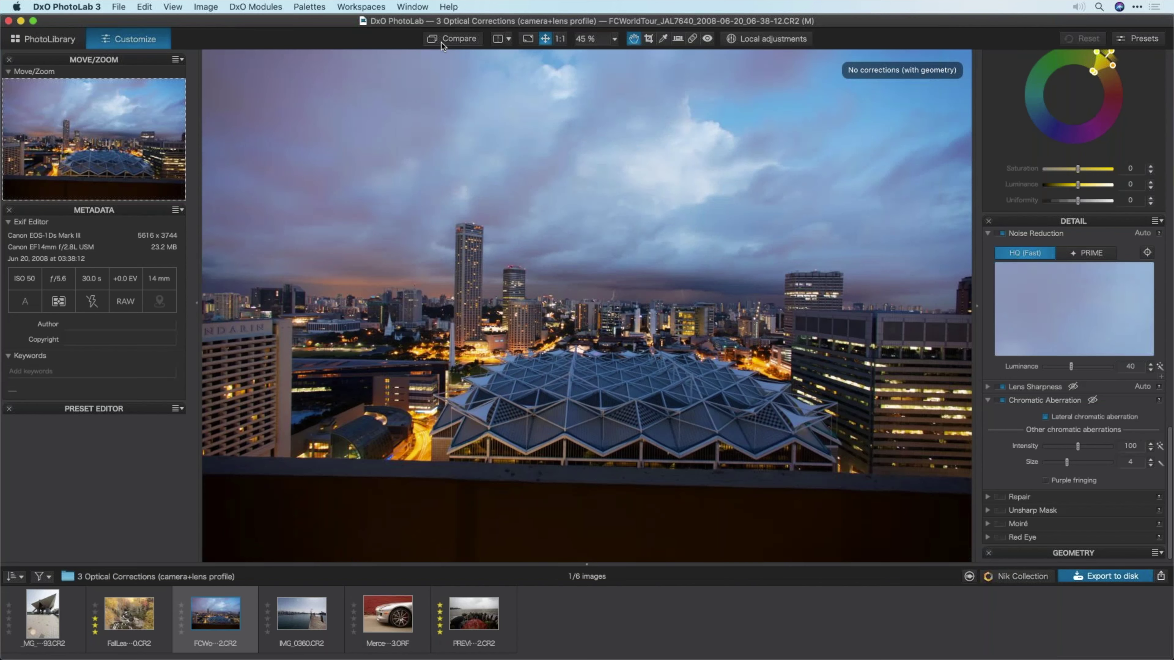
click(444, 41)
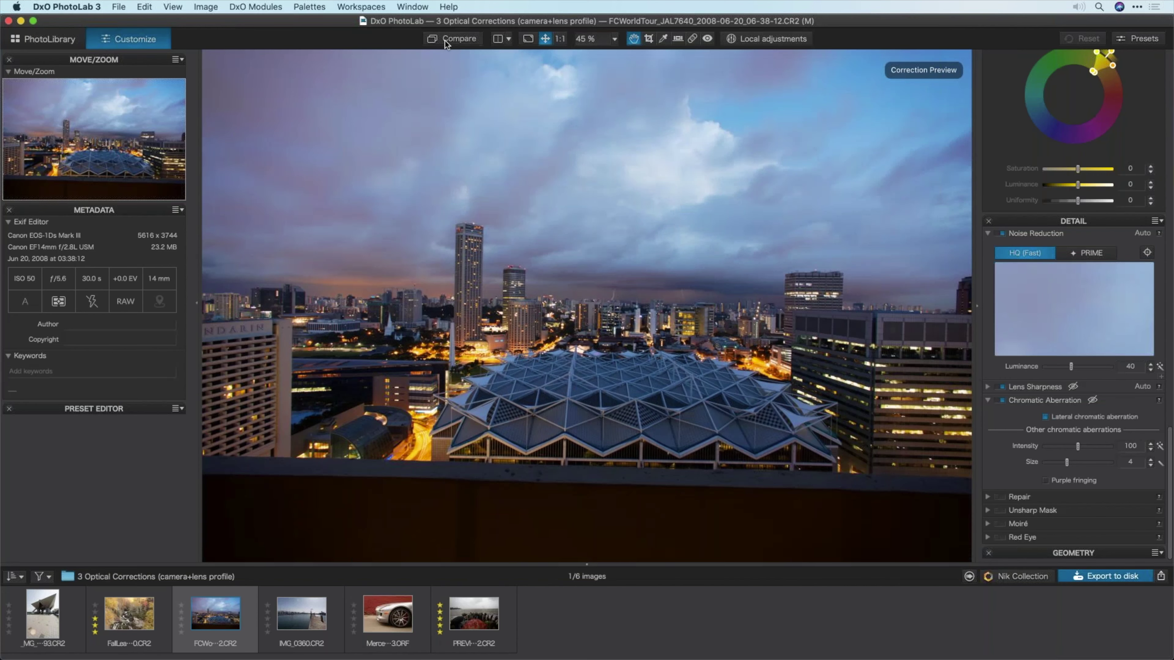
- View the same city photo whole in Lightroom Classic's Library with the side panels hidden, and return to DxO PhotoLab
key(super+Tab)
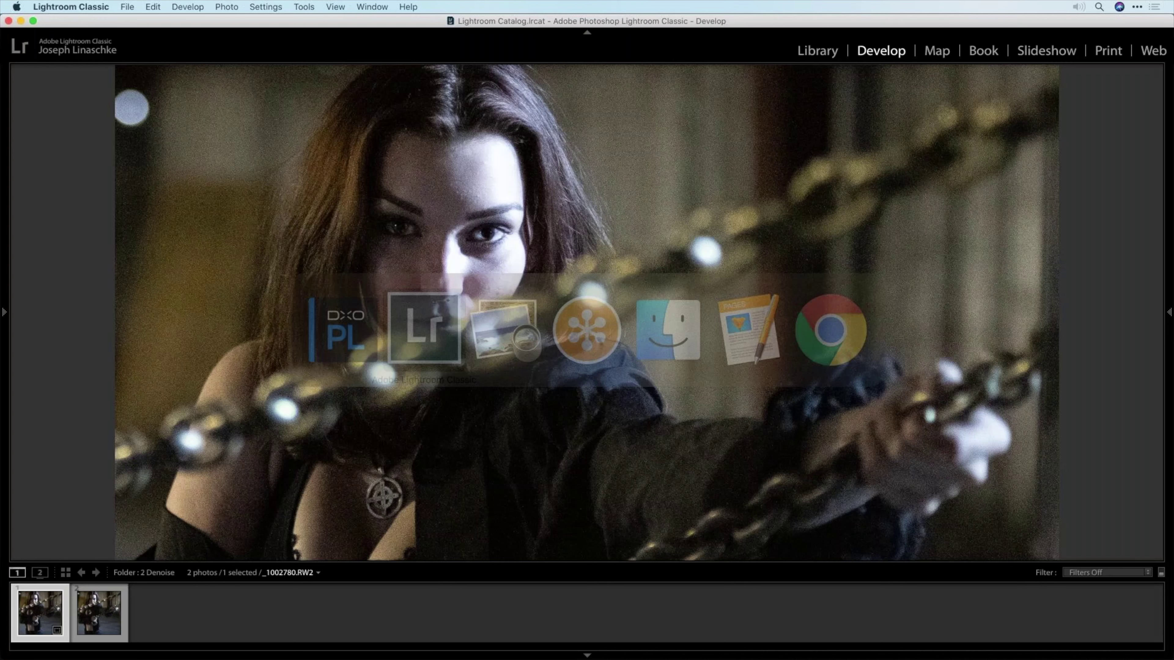
click(802, 65)
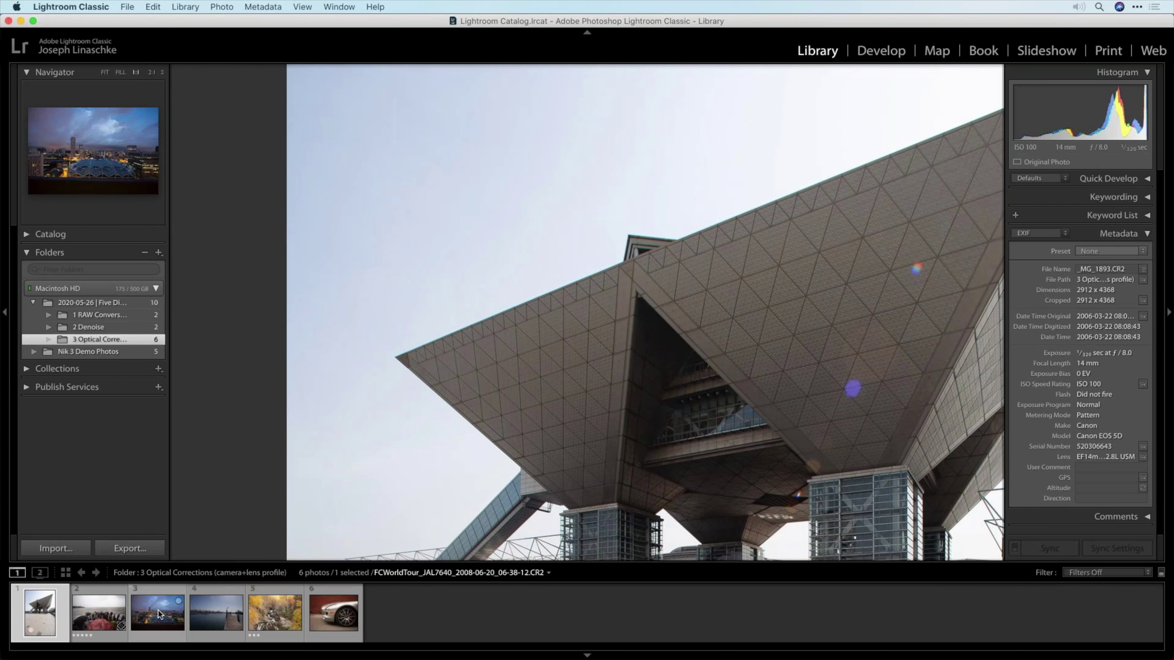
click(159, 615)
key(z)
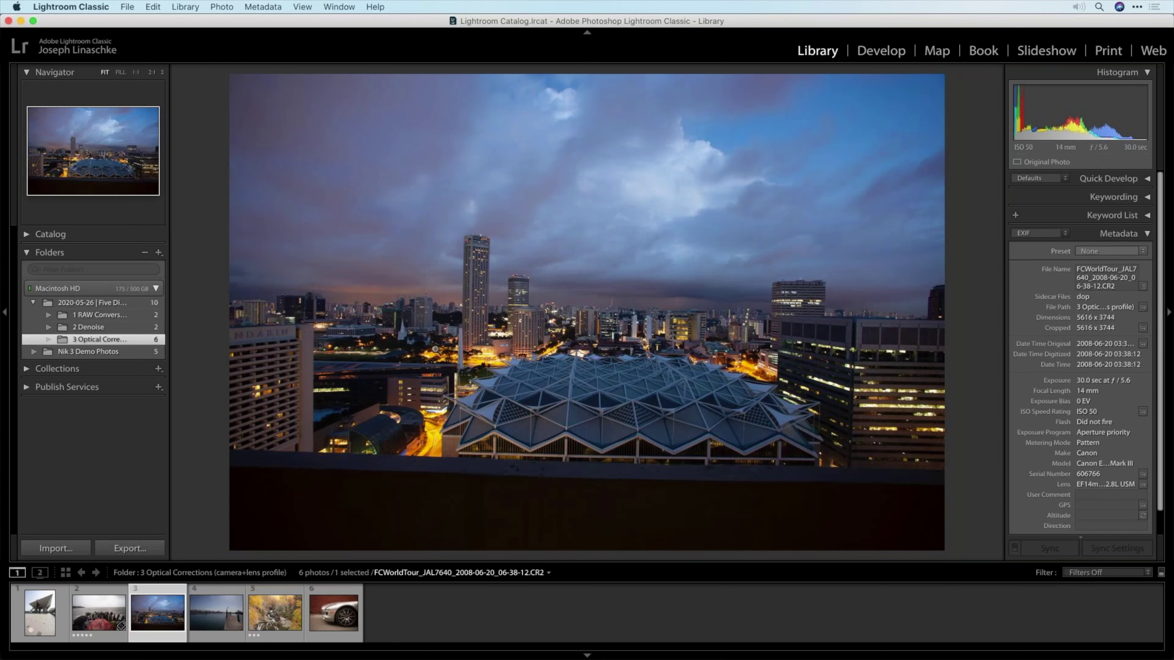
key(Tab)
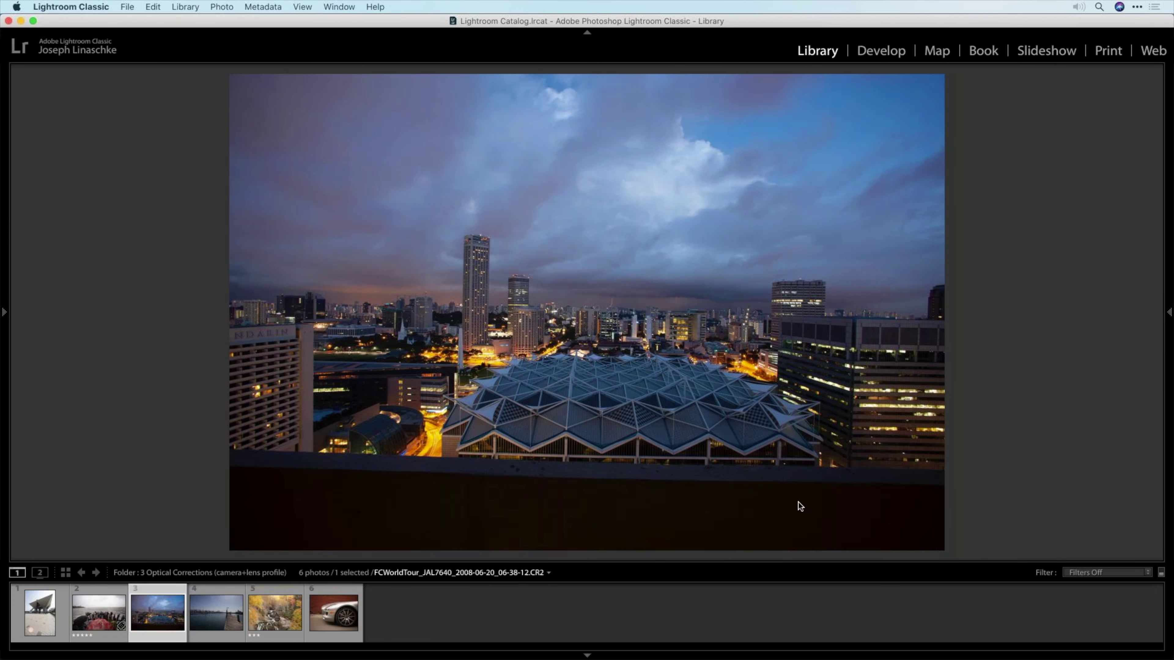
key(super+Tab)
key(super+Tab)
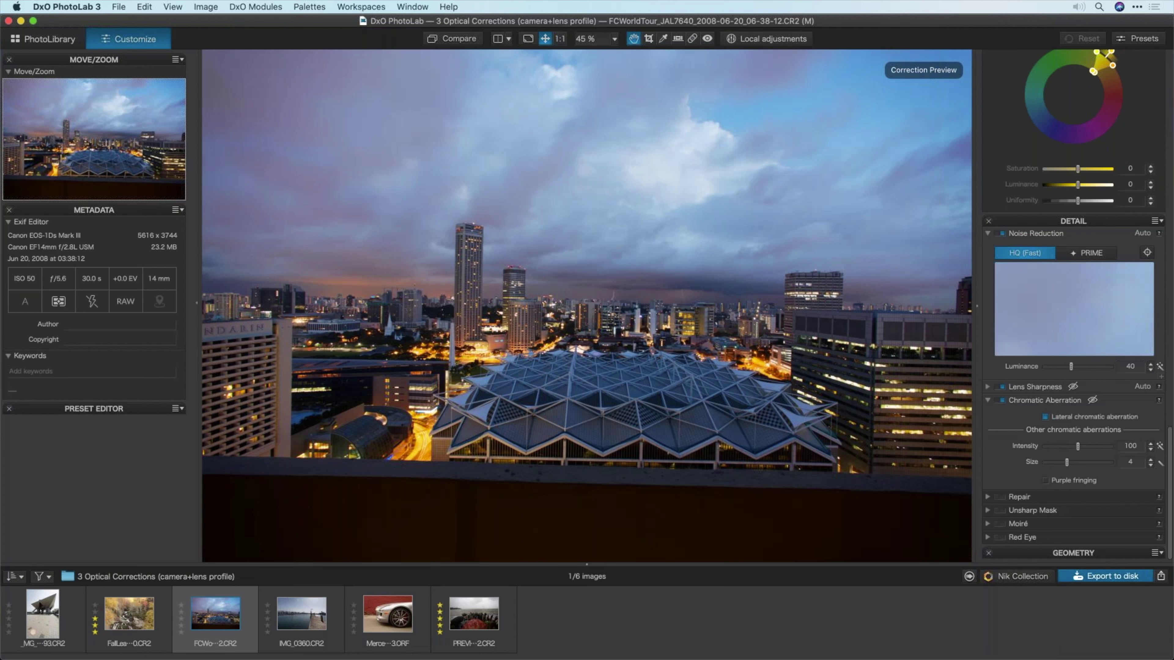
- Straighten the city photo with the Horizon tool by aligning a line to the dark foreground ledge, and apply it
click(678, 40)
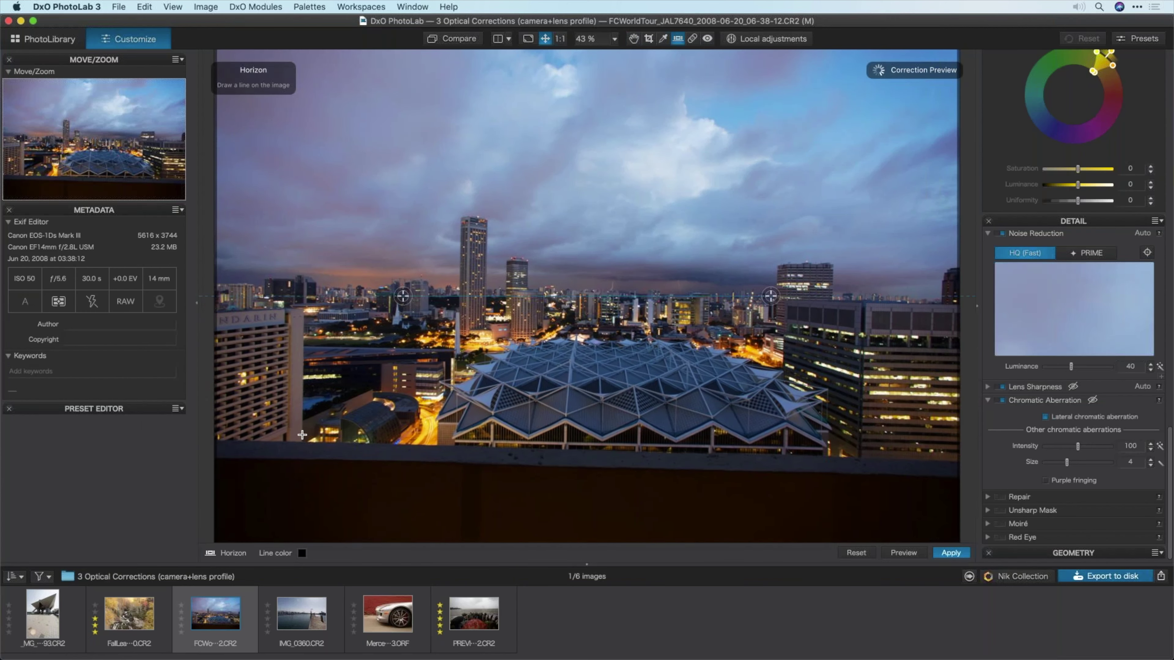
drag(242, 441, 925, 460)
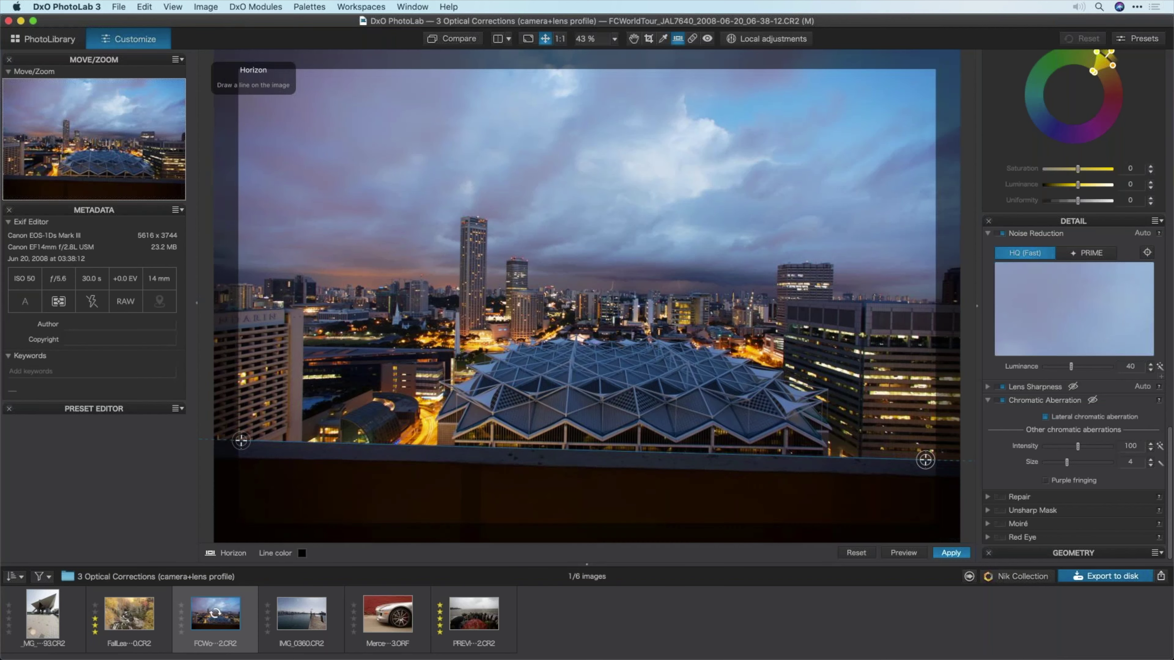
click(950, 553)
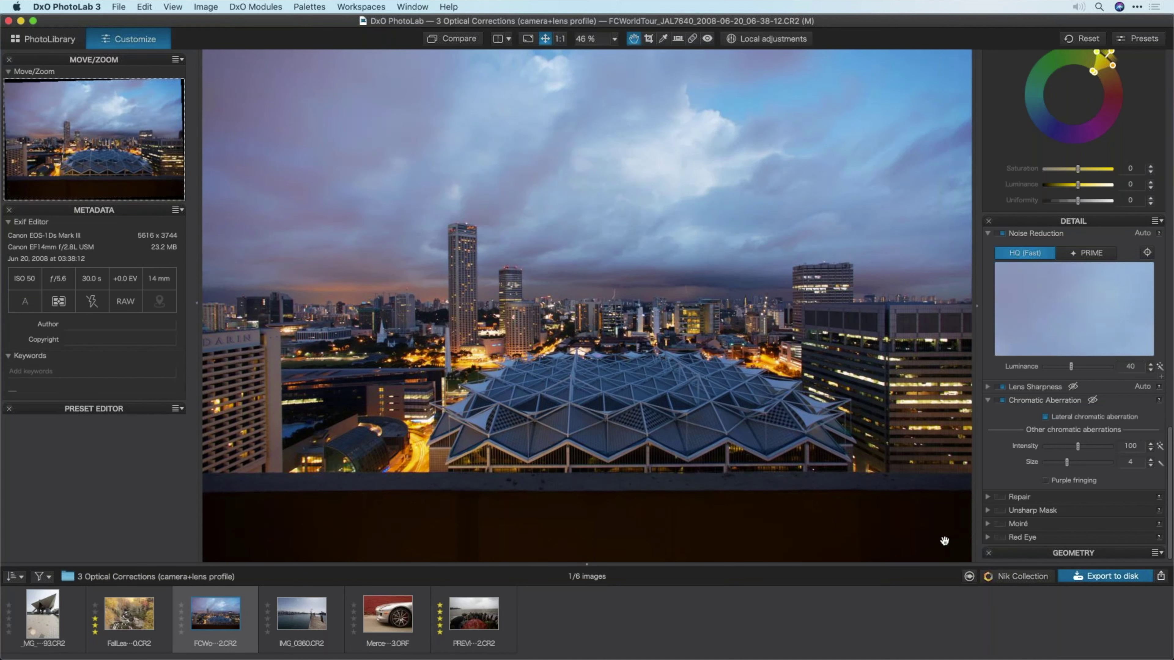
- Shape the master tone curve into a gentle S by lowering the shadows and slightly raising the highlights
scroll(1066, 146, up, 10)
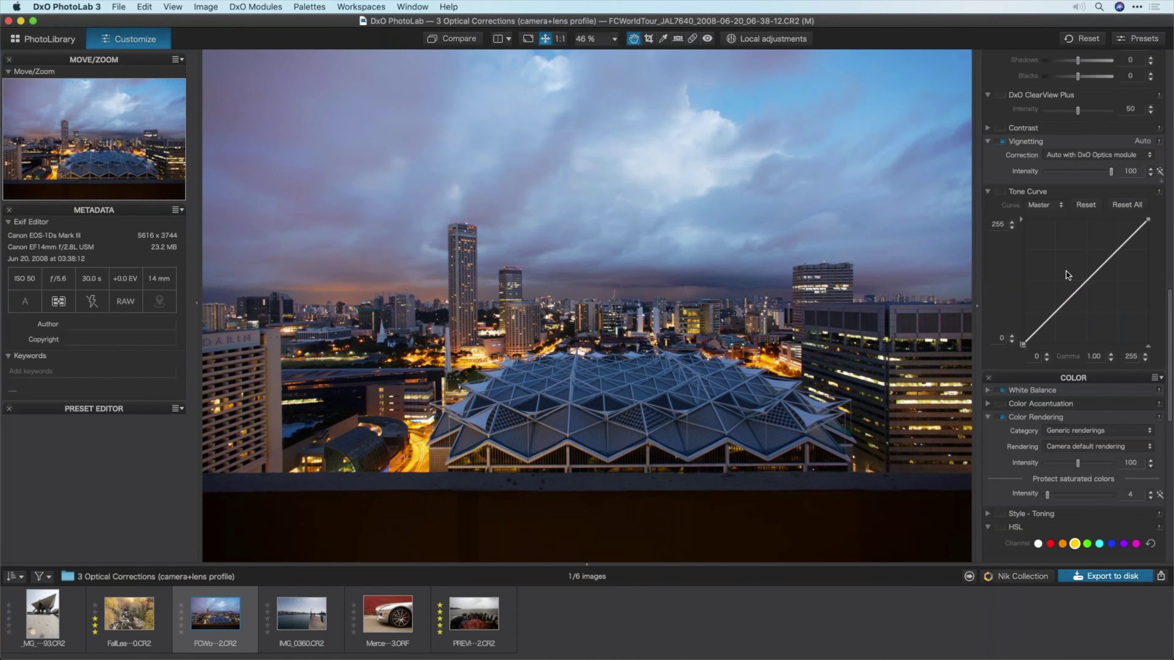
scroll(1067, 271, up, 1)
drag(1057, 347, 1063, 324)
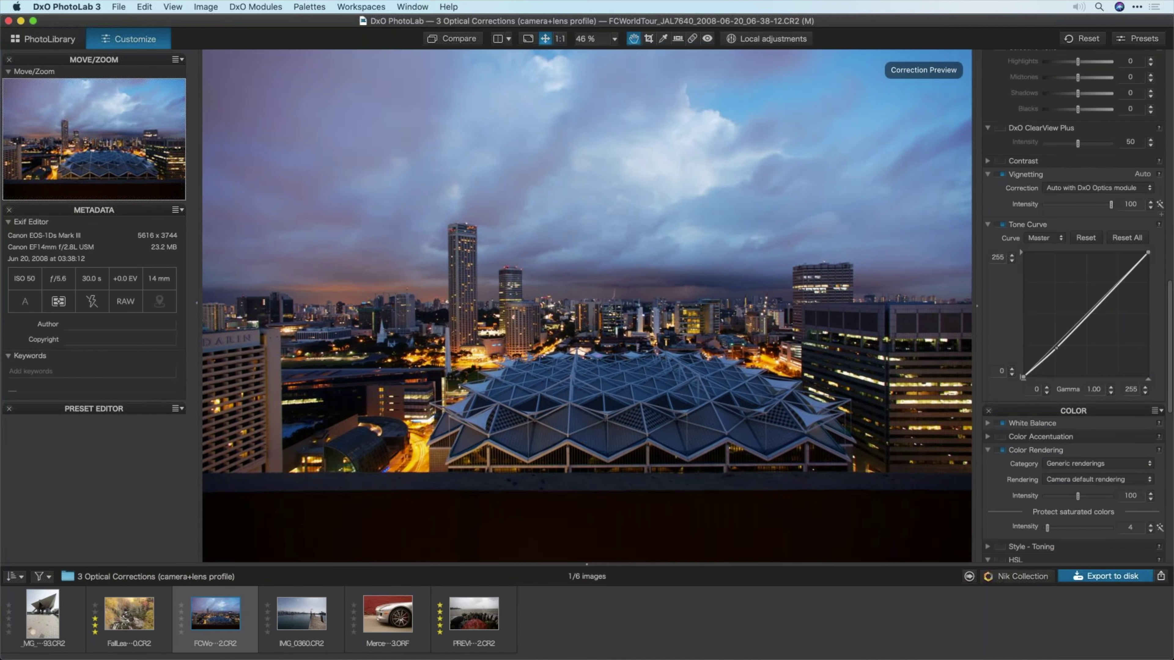
drag(1113, 285, 1114, 281)
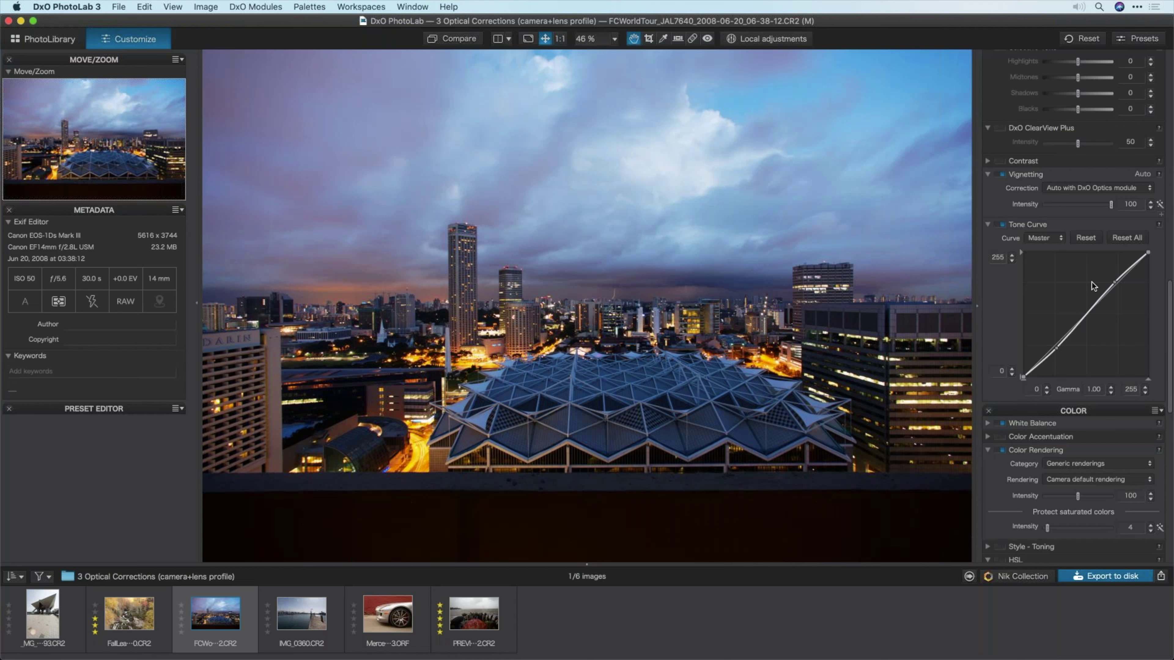
- Start local adjustments and place a control point on the blue sky beside the bright cloud
click(758, 39)
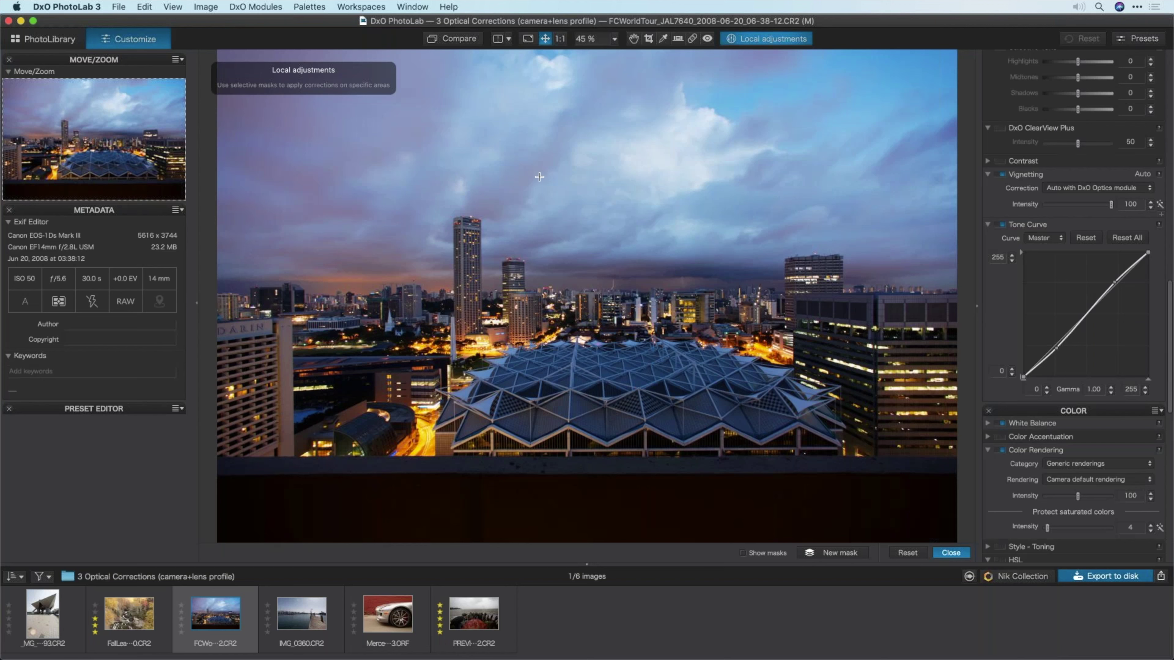
right_click(725, 100)
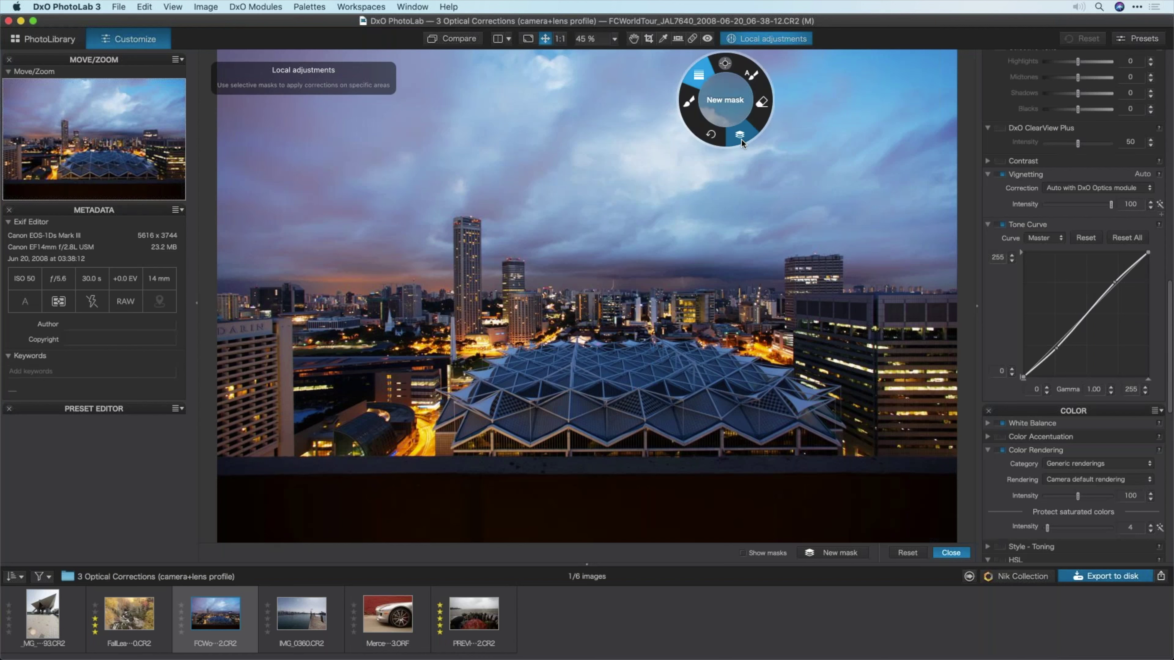
right_click(739, 129)
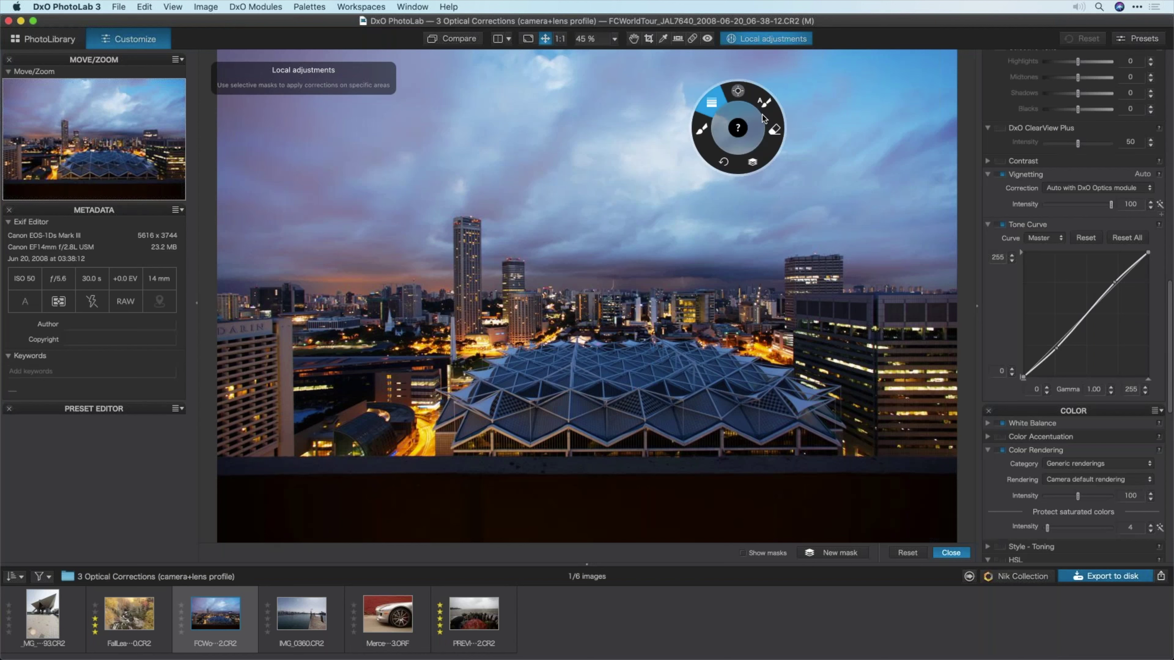
click(737, 92)
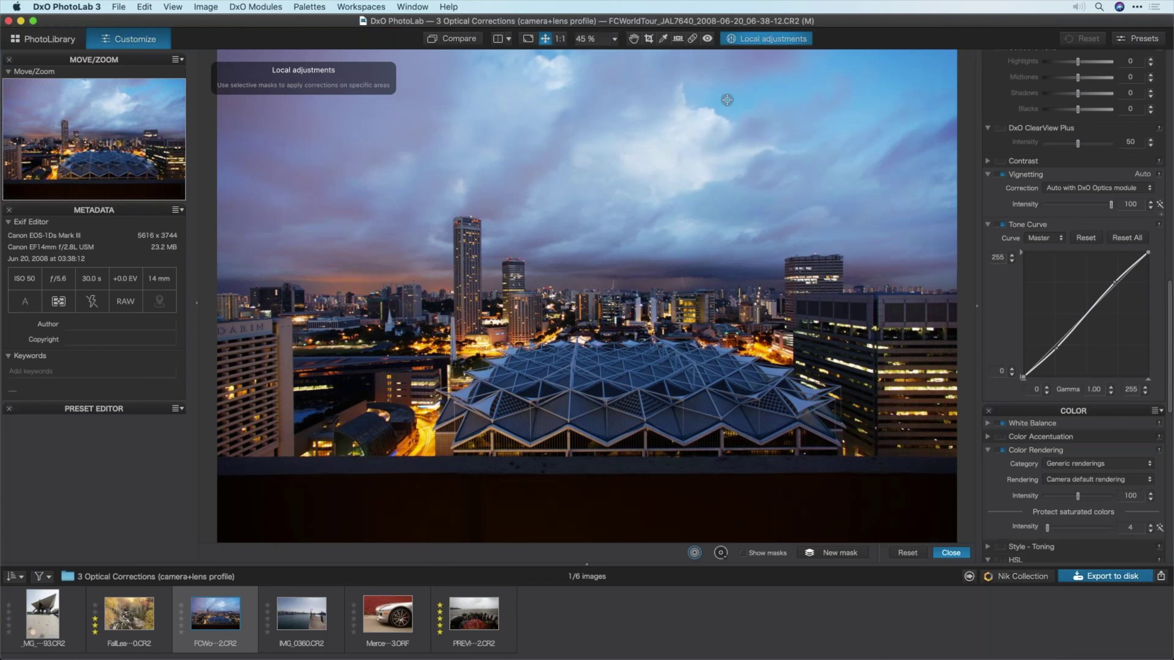
click(750, 98)
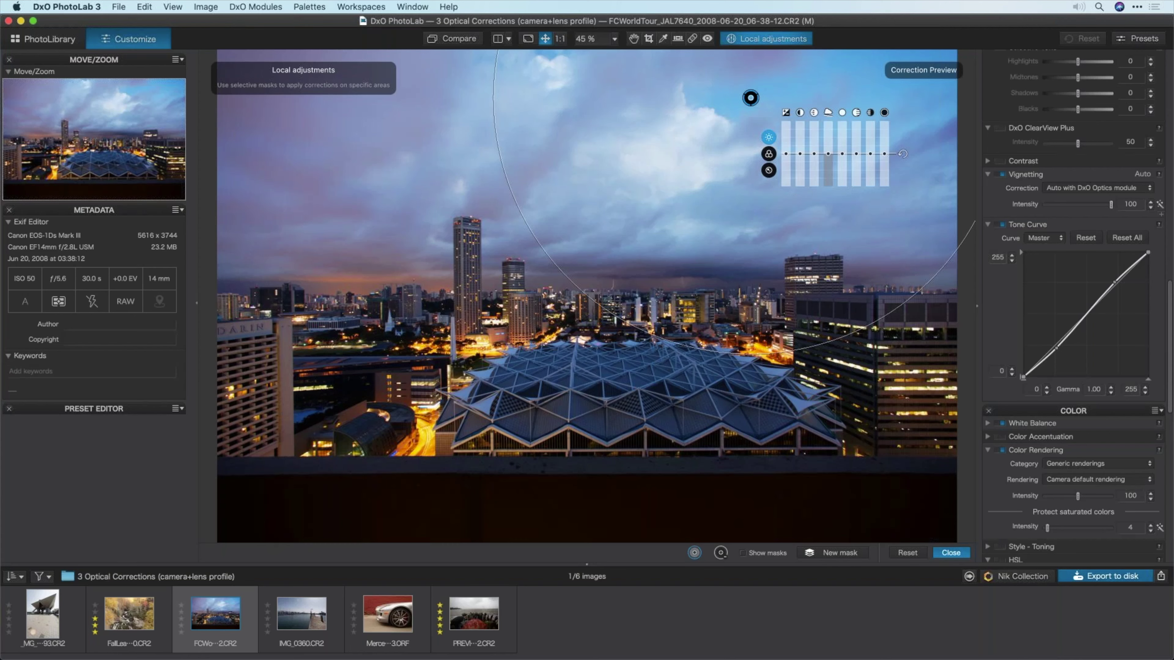
click(750, 98)
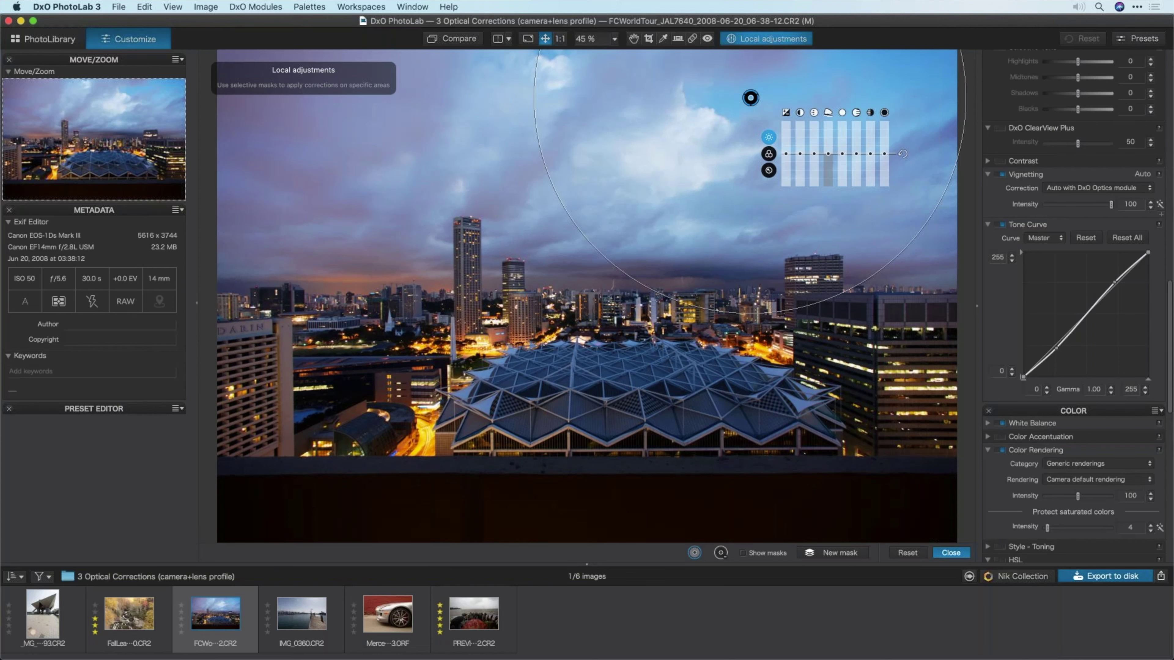
- With the mask shown, enlarge the sky control point's area and shift the point slightly towards the cloud, and hide the mask again
click(742, 553)
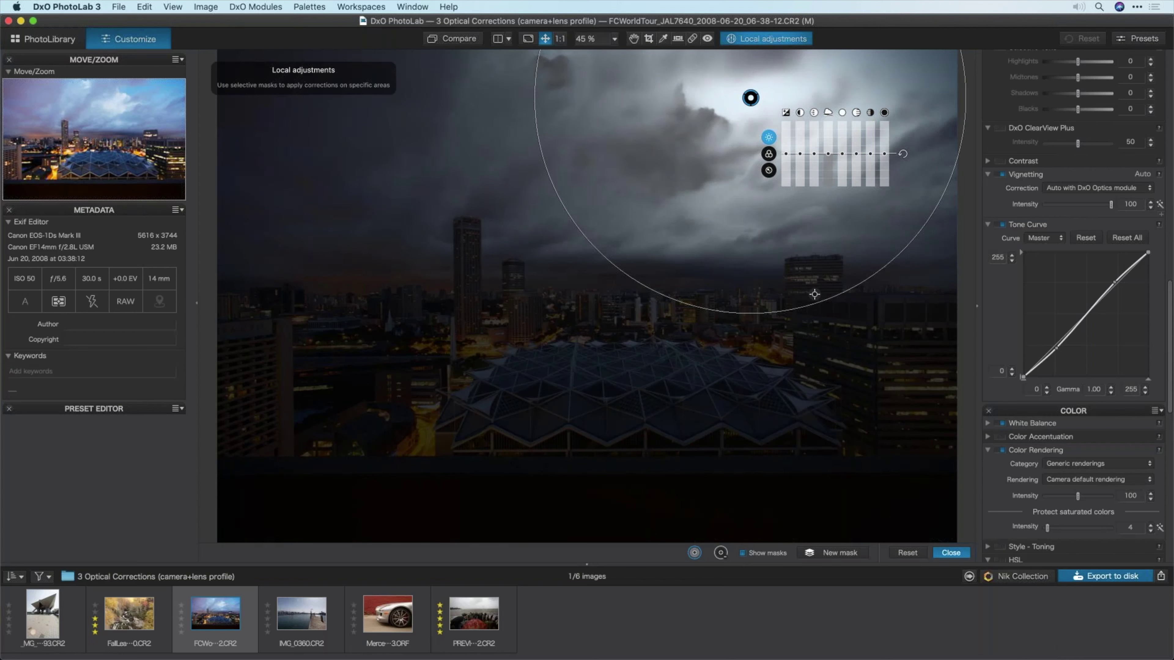
drag(814, 294, 849, 397)
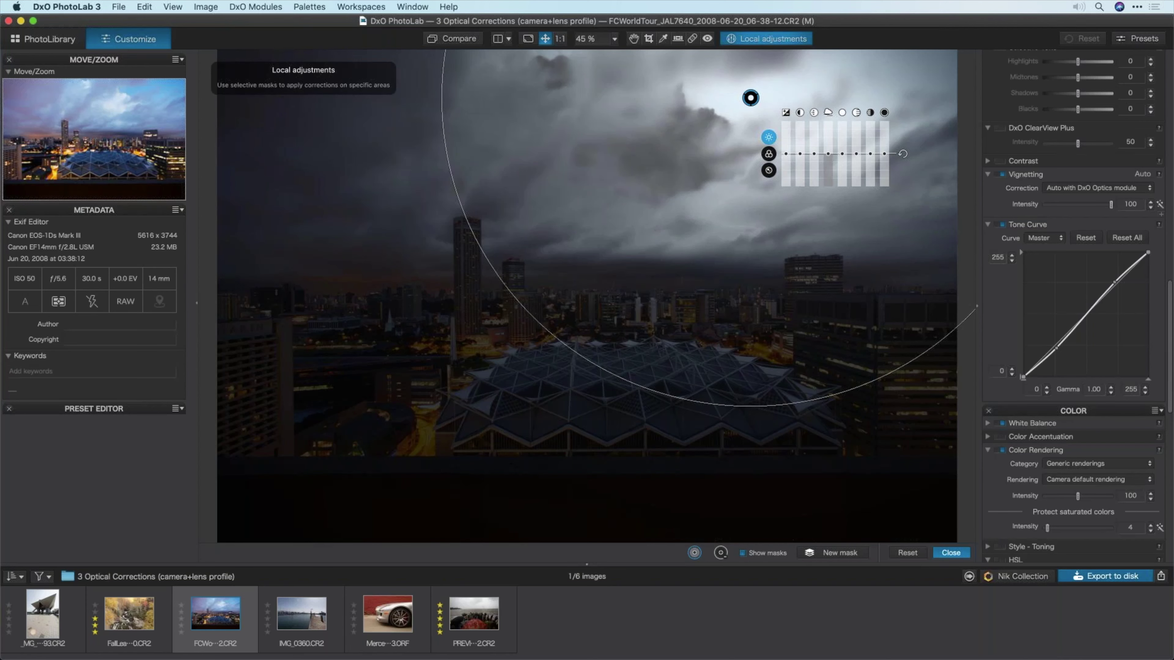
mouse_move(750, 98)
mouse_down()
mouse_move(676, 135)
mouse_move(685, 146)
mouse_move(832, 116)
mouse_move(346, 124)
mouse_move(259, 194)
mouse_move(277, 217)
mouse_move(439, 259)
mouse_move(646, 366)
mouse_move(650, 392)
mouse_move(679, 365)
mouse_move(739, 104)
mouse_up()
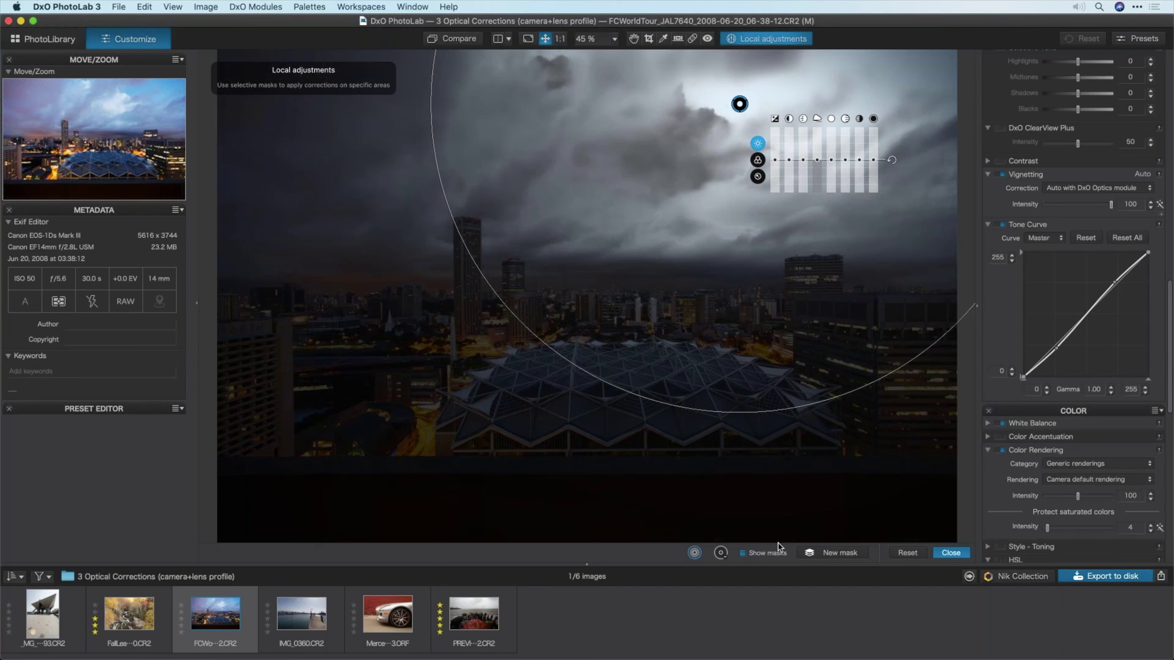
click(769, 552)
- Fine-tune the sky control point's exposure and reduce its area of influence slightly
mouse_move(773, 164)
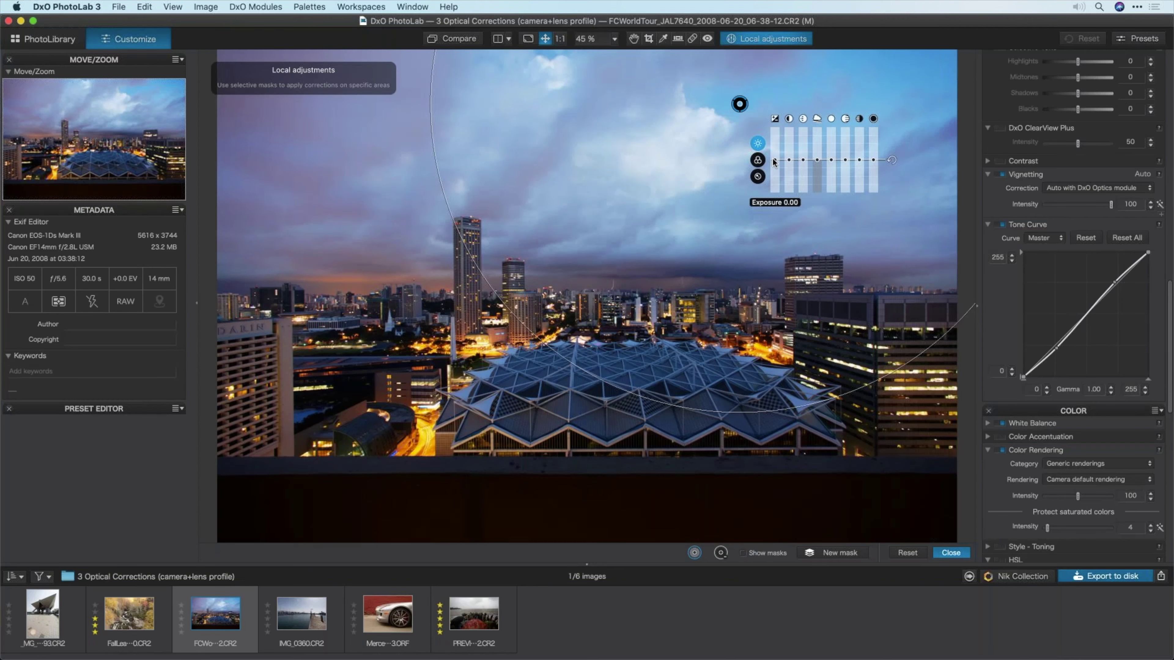
mouse_move(773, 160)
mouse_down()
mouse_move(770, 188)
mouse_move(771, 168)
mouse_up()
drag(771, 169, 771, 153)
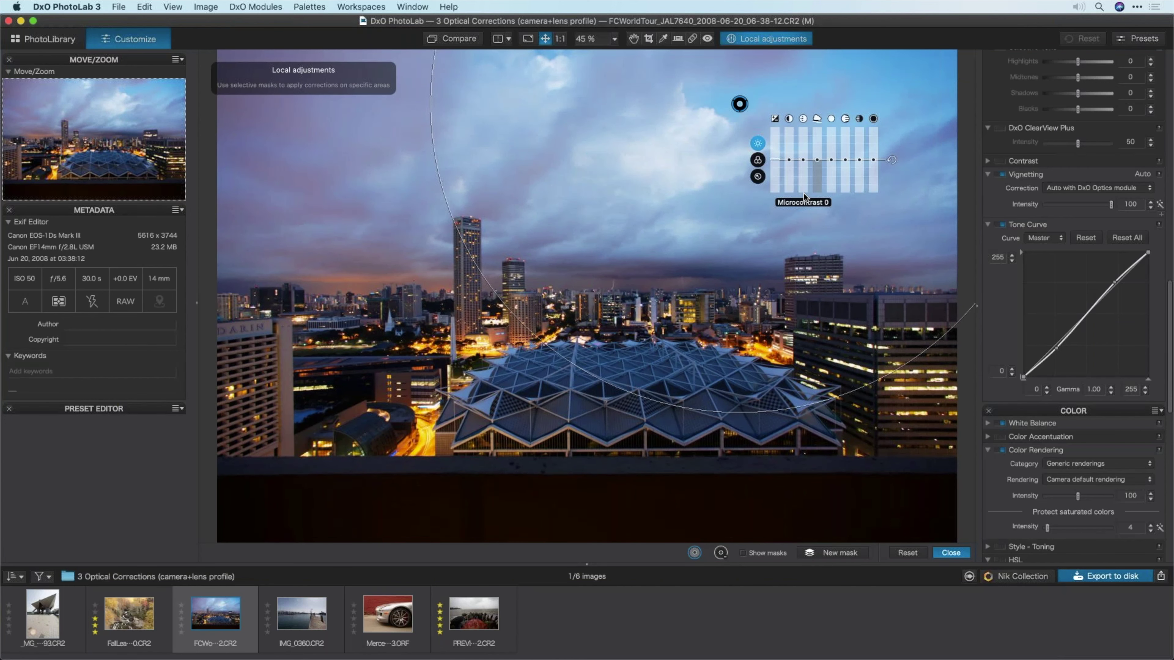
drag(788, 388, 781, 374)
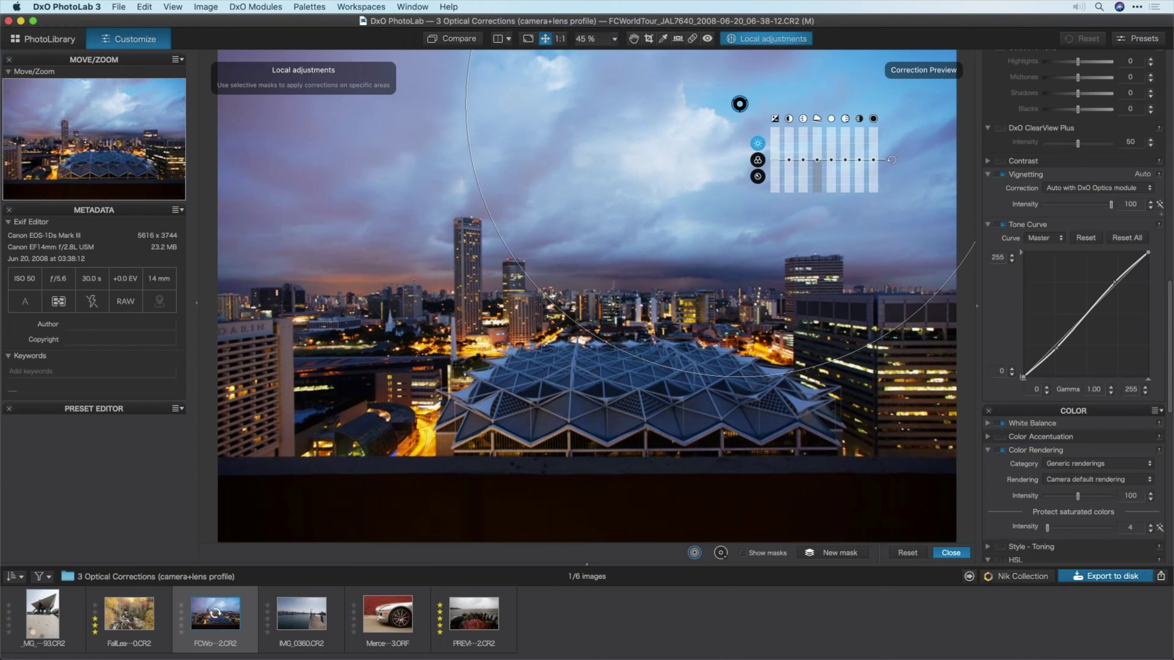
drag(775, 159, 770, 160)
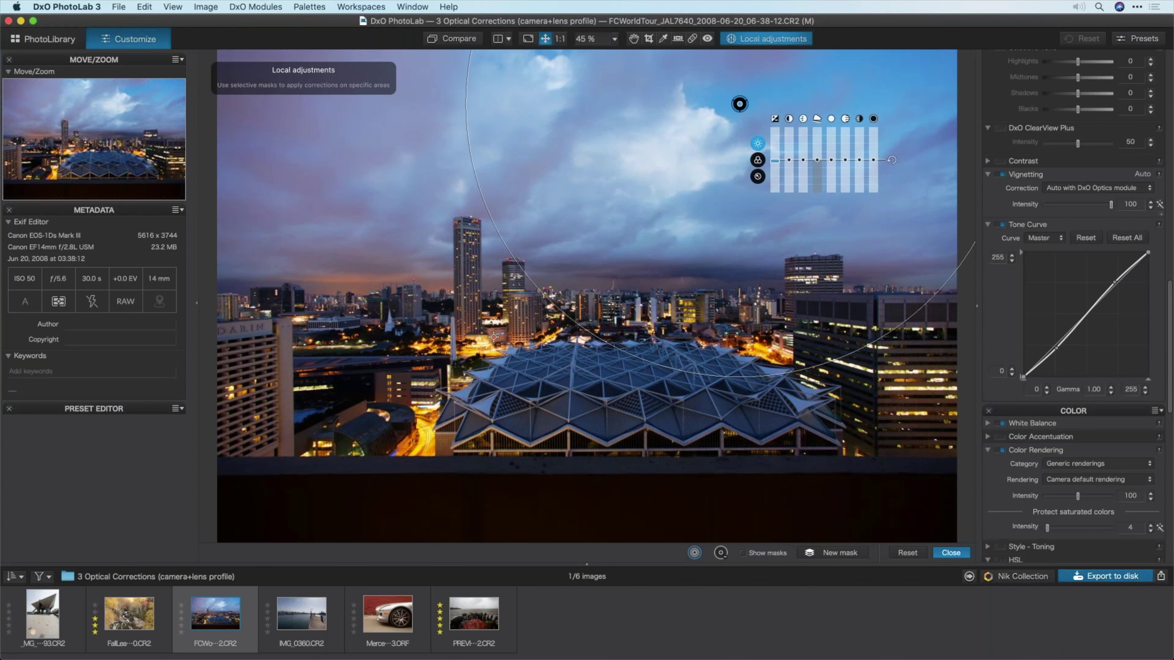
- Add a control point on the orange-lit street beside the pavilion roof and, with the mask shown, enlarge its area across most of the city
click(527, 343)
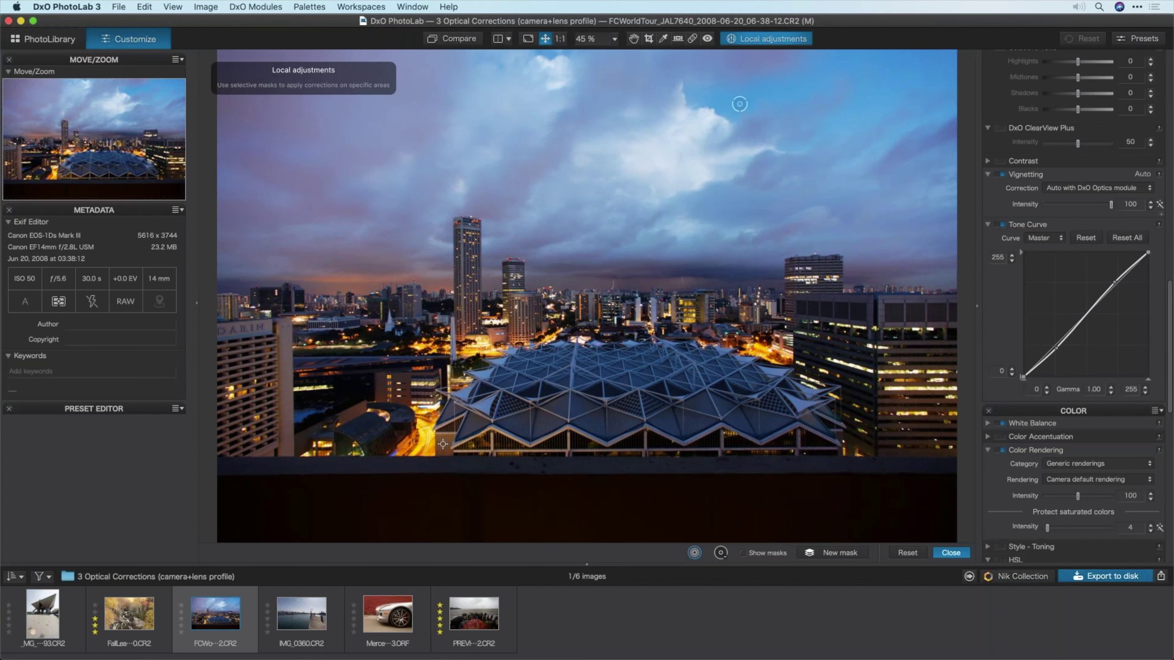
click(423, 437)
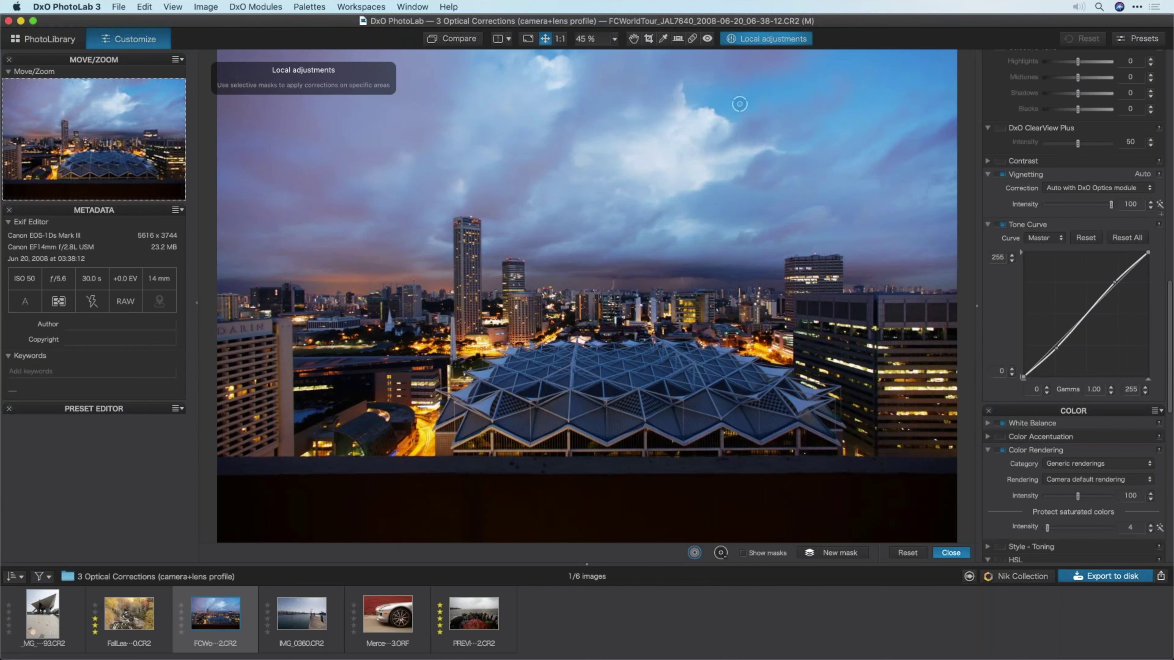
click(749, 556)
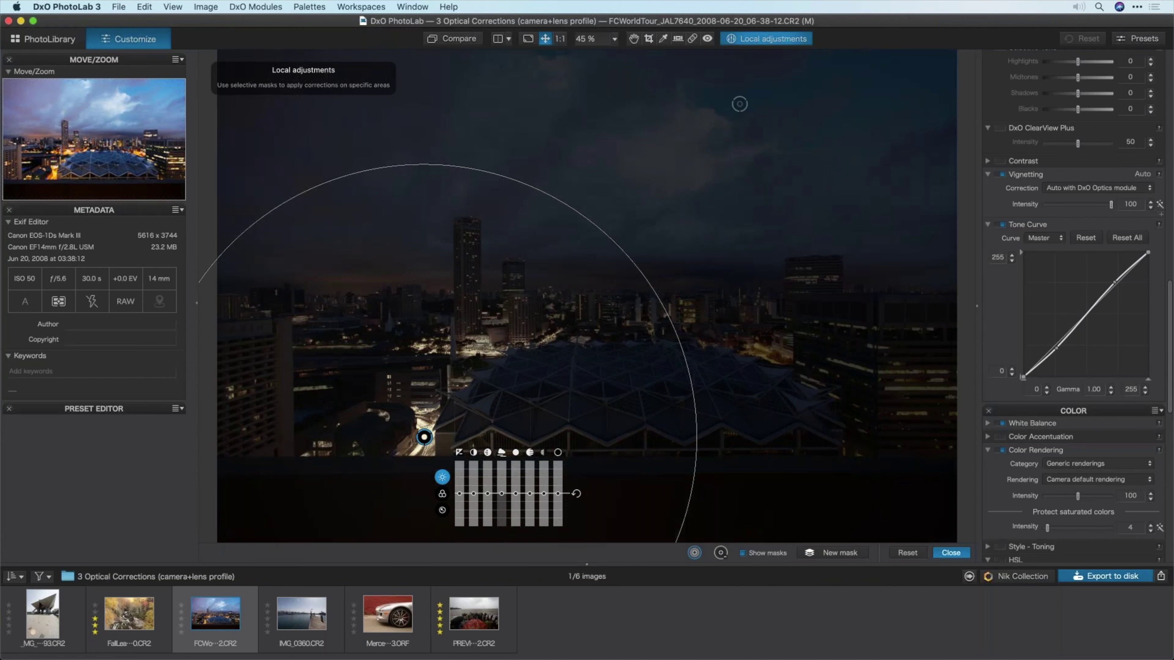
scroll(740, 104, down, 3)
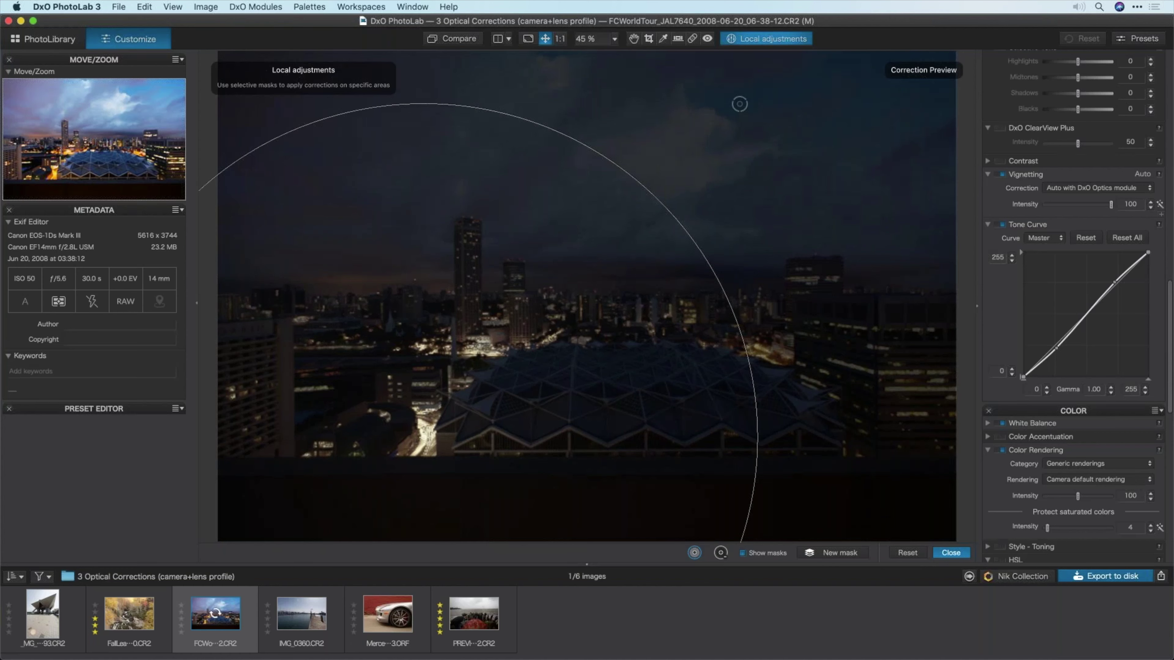
scroll(740, 104, up, 5)
click(421, 433)
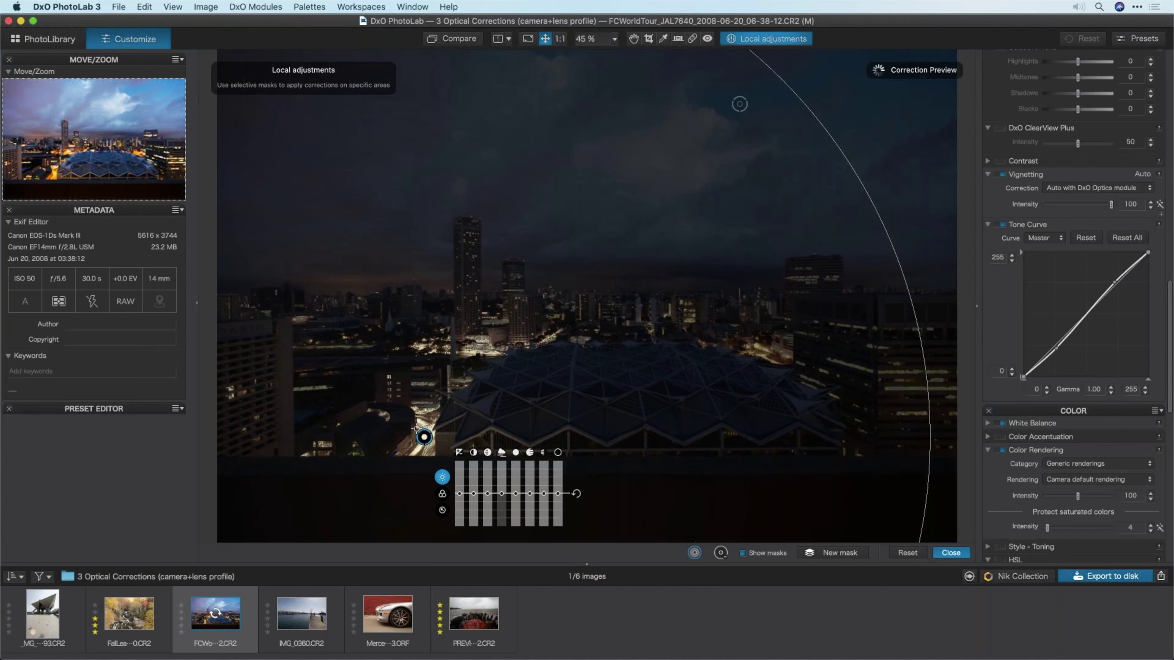
- Hide the mask and set the street control point's saturation to 22
click(742, 554)
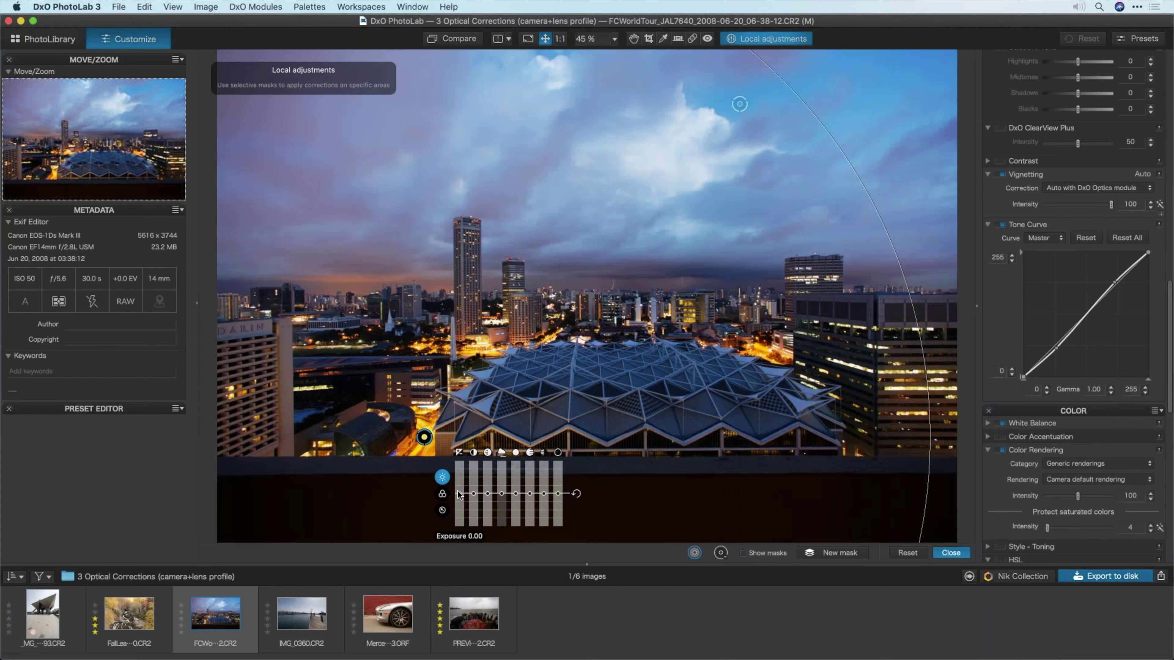
mouse_move(460, 490)
mouse_down()
mouse_move(458, 503)
mouse_move(478, 490)
mouse_move(475, 506)
mouse_move(476, 489)
mouse_up()
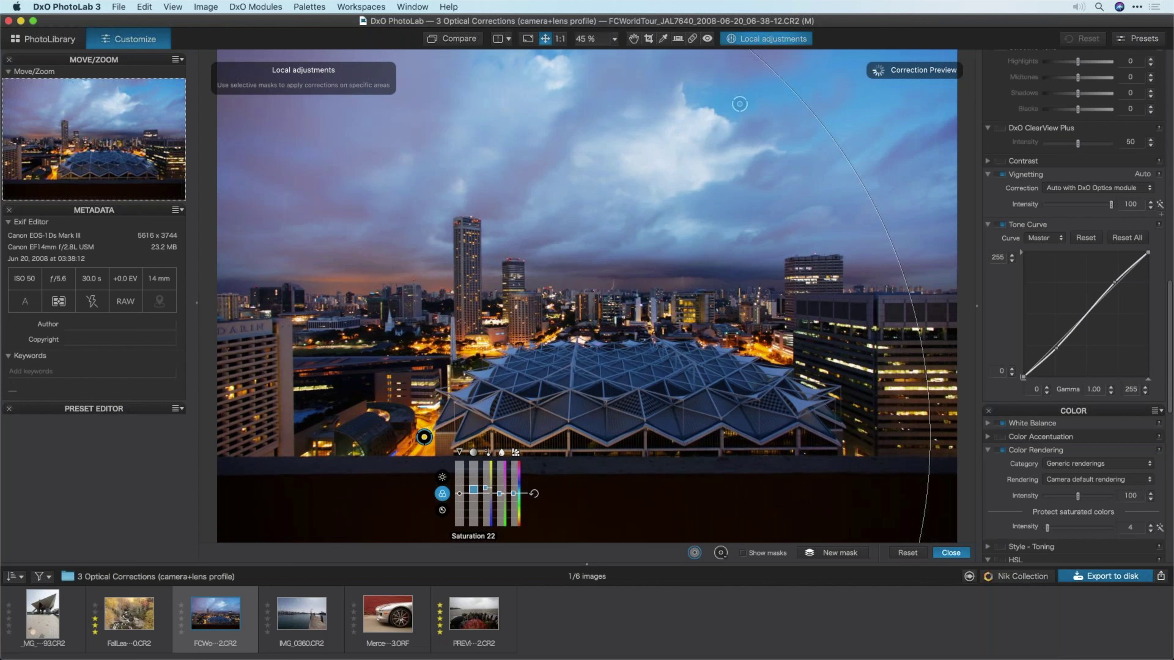
- Create a new mask with a control point on the pavilion roof, then shrink its area around the roof and shift it slightly with the mask shown
right_click(640, 373)
click(640, 337)
click(624, 380)
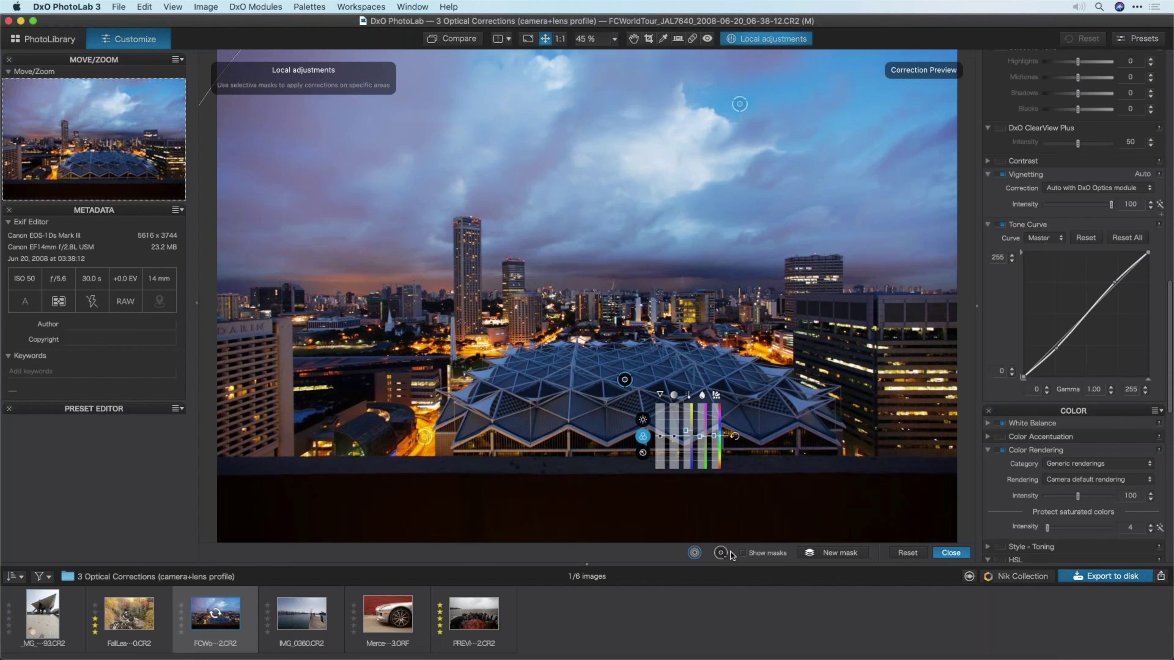
key(m)
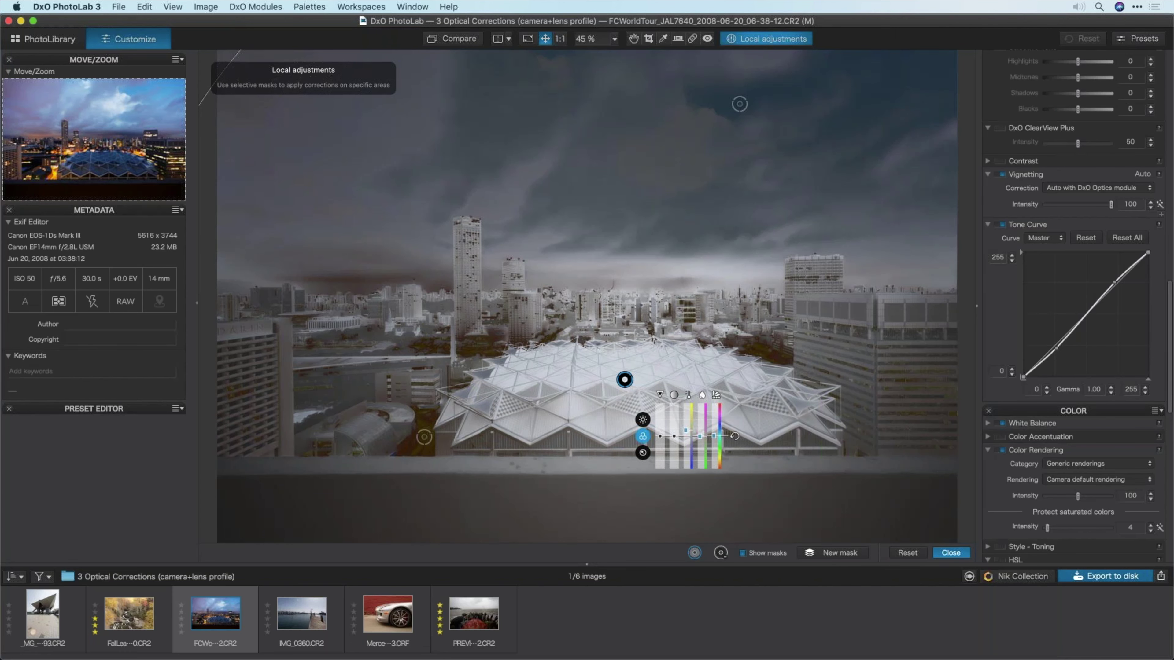
click(624, 379)
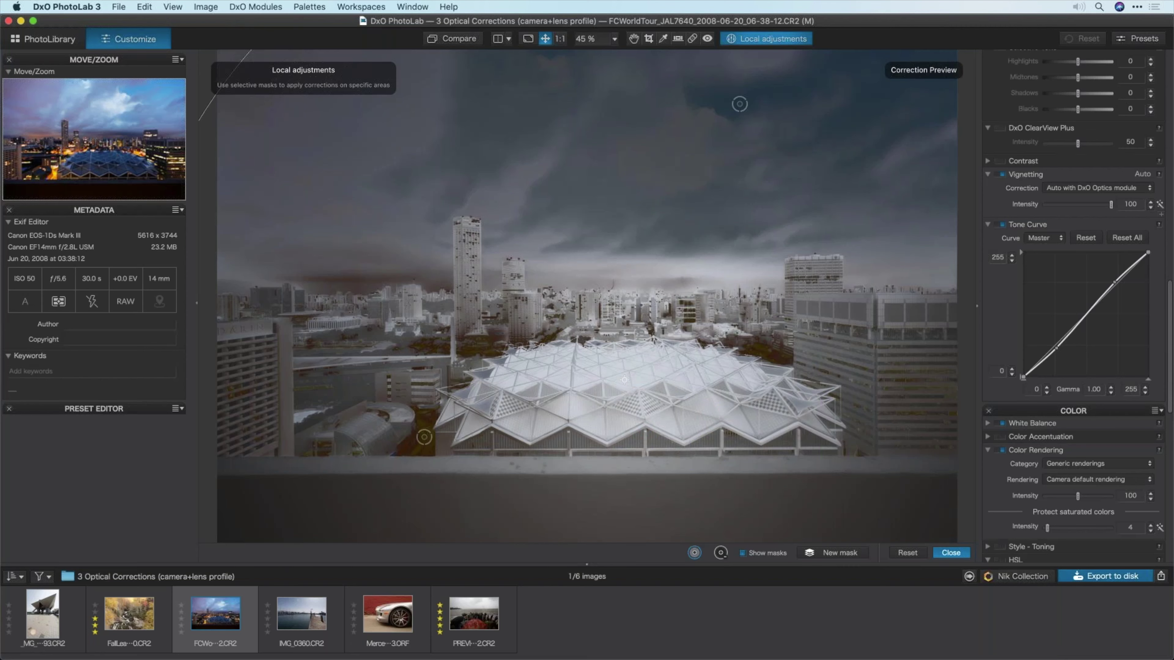
scroll(624, 380, down, 5)
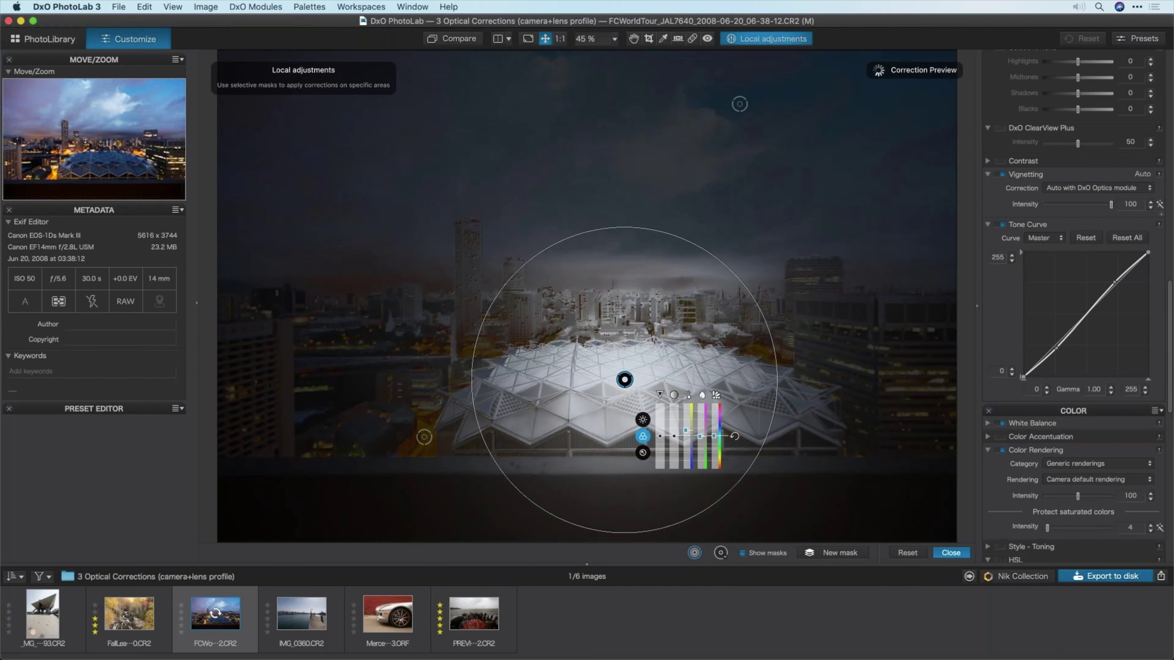
drag(624, 379, 637, 384)
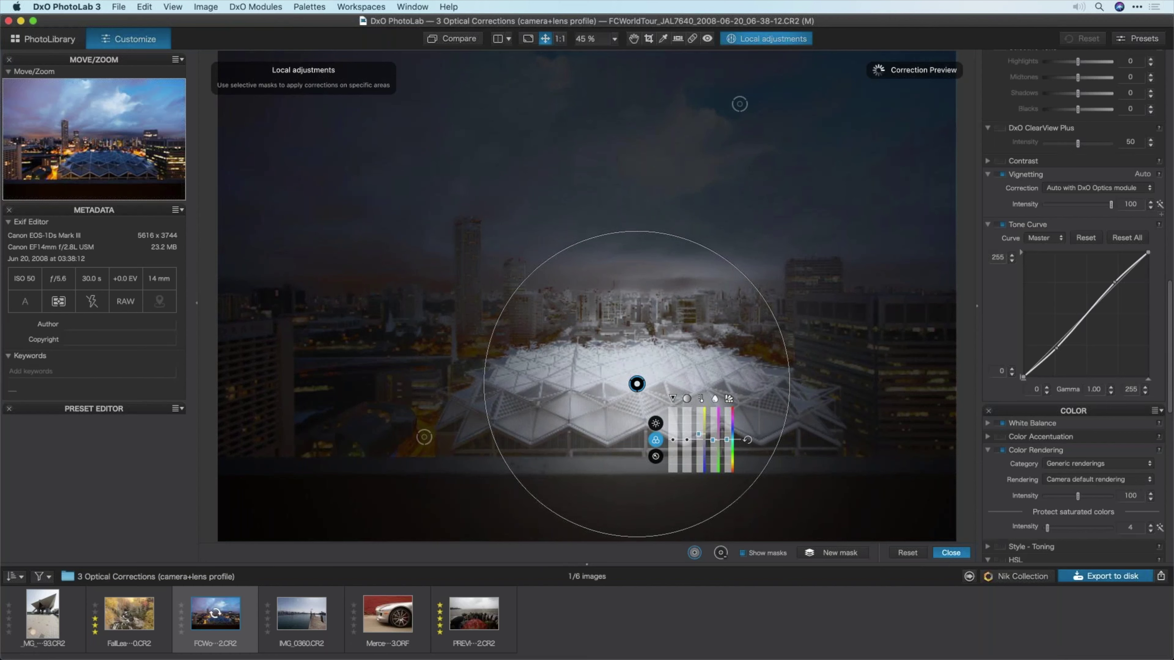
- Hide the mask and set the roof control point's colour temperature to 5311
click(743, 553)
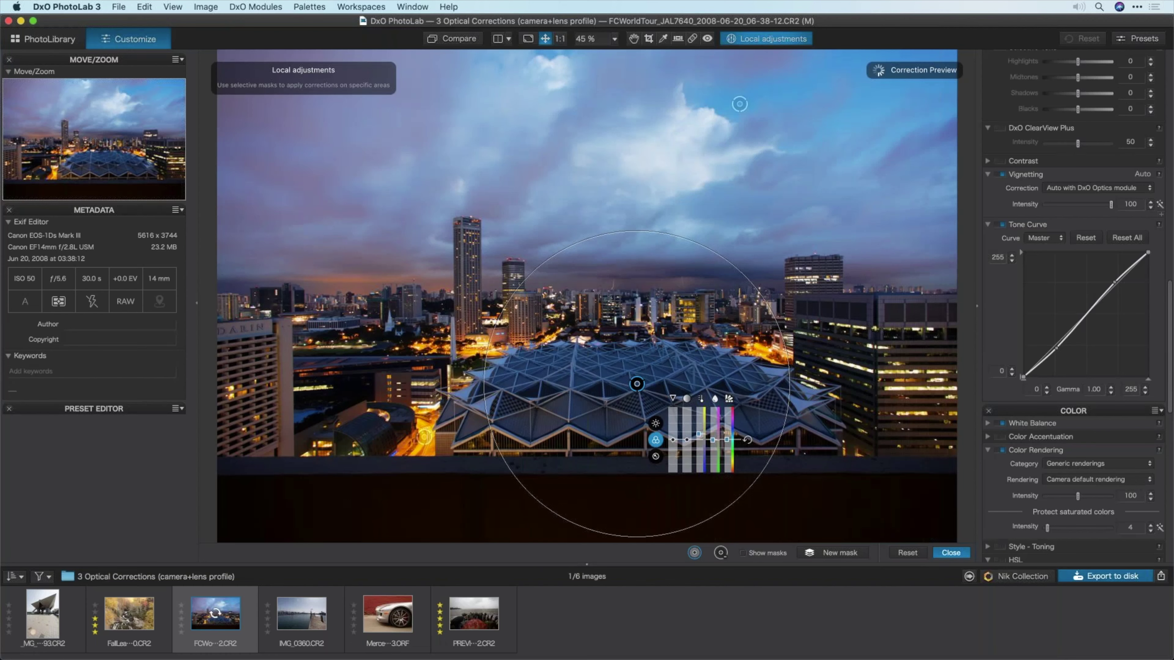
drag(699, 435, 701, 440)
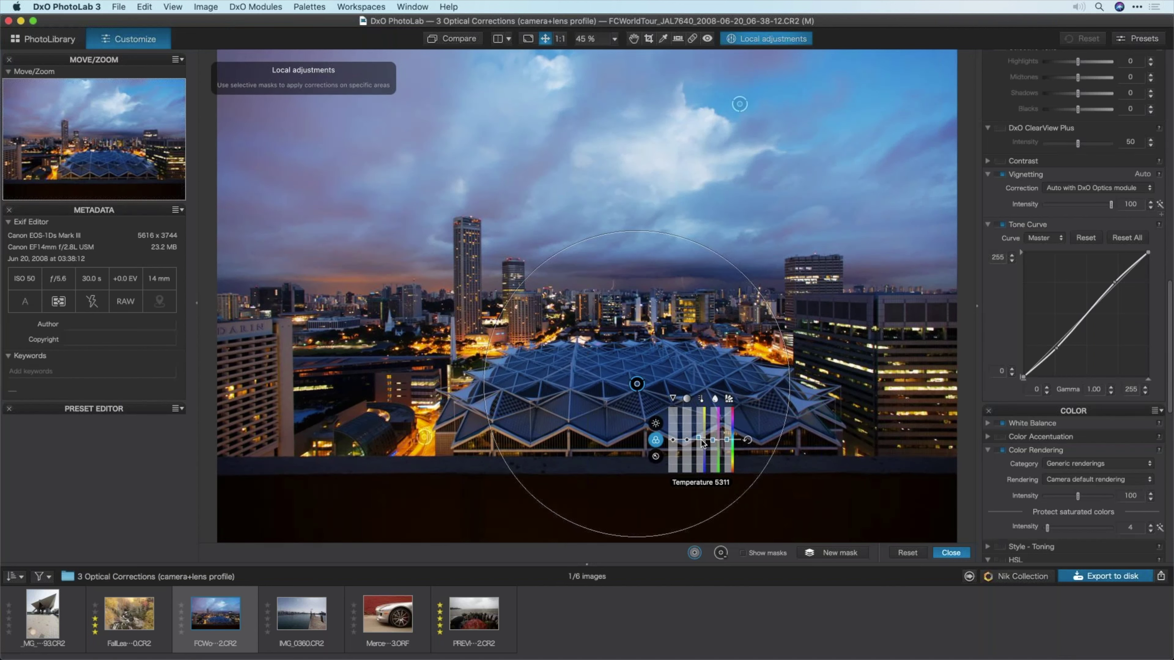
- Open the Mercedes photo and place a control point of a new mask on the red brake caliper
click(390, 609)
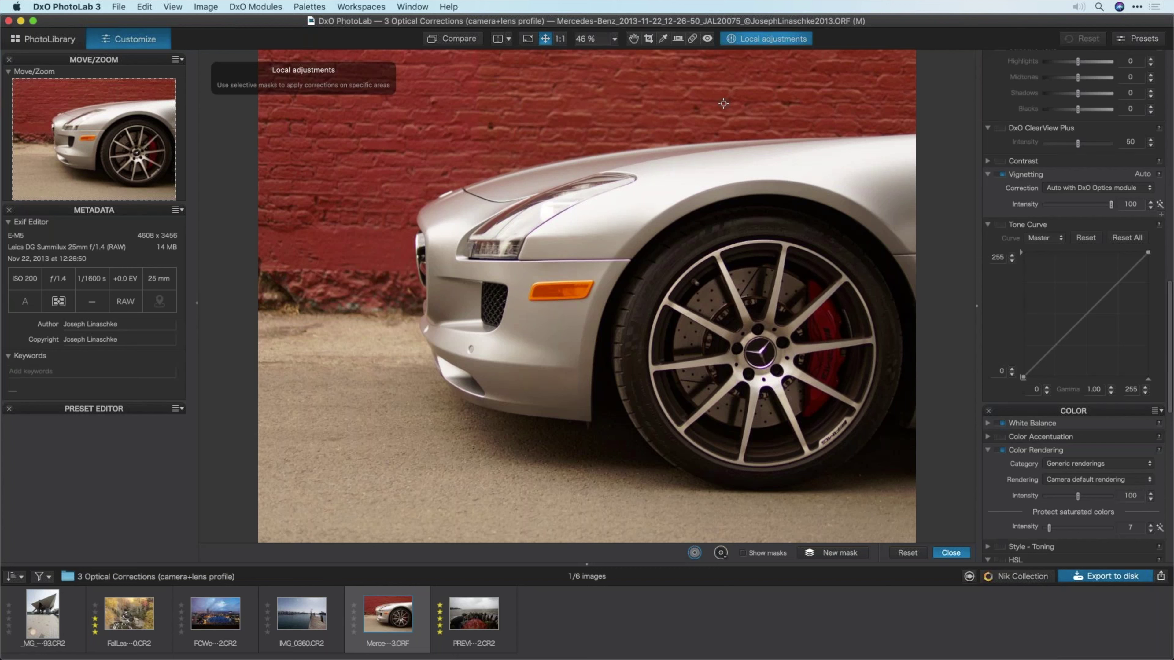
right_click(822, 334)
click(837, 373)
click(823, 322)
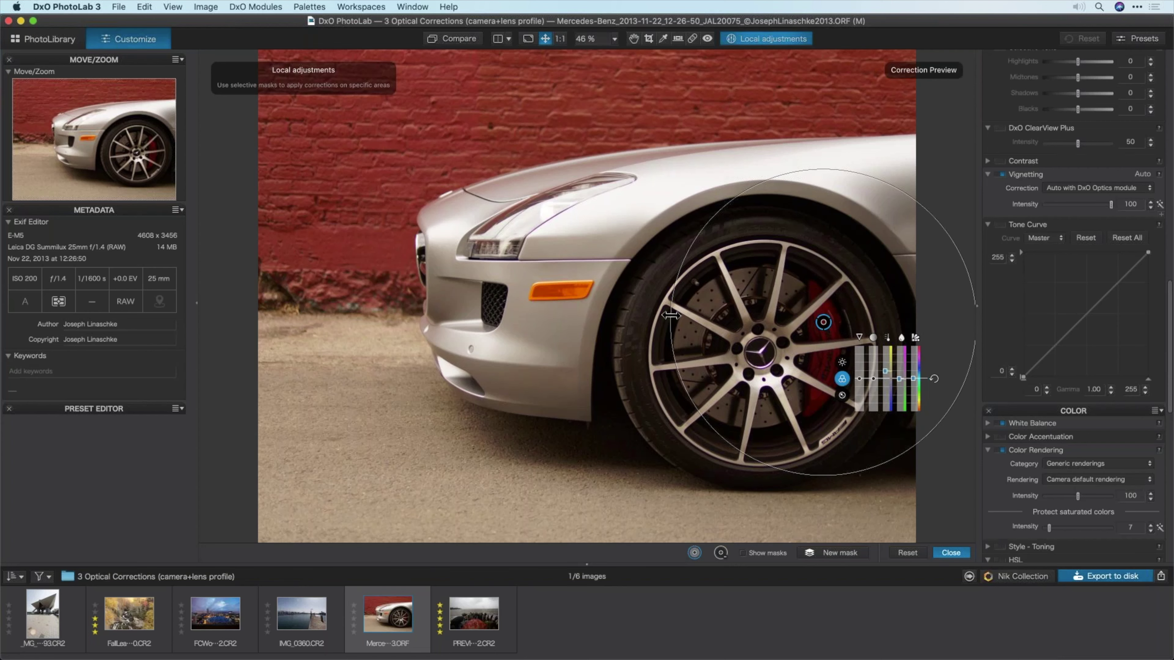
- Reduce the caliper control point's area to the wheel, inspect its mask and hide the mask again
drag(671, 316, 710, 322)
key(m)
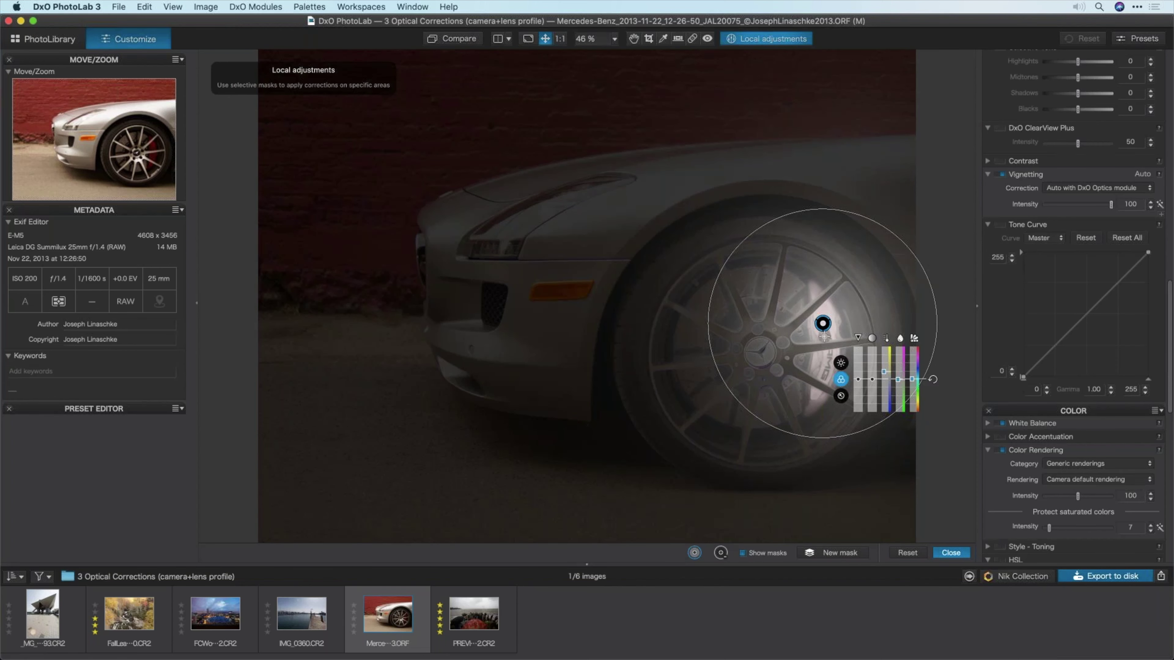
click(754, 553)
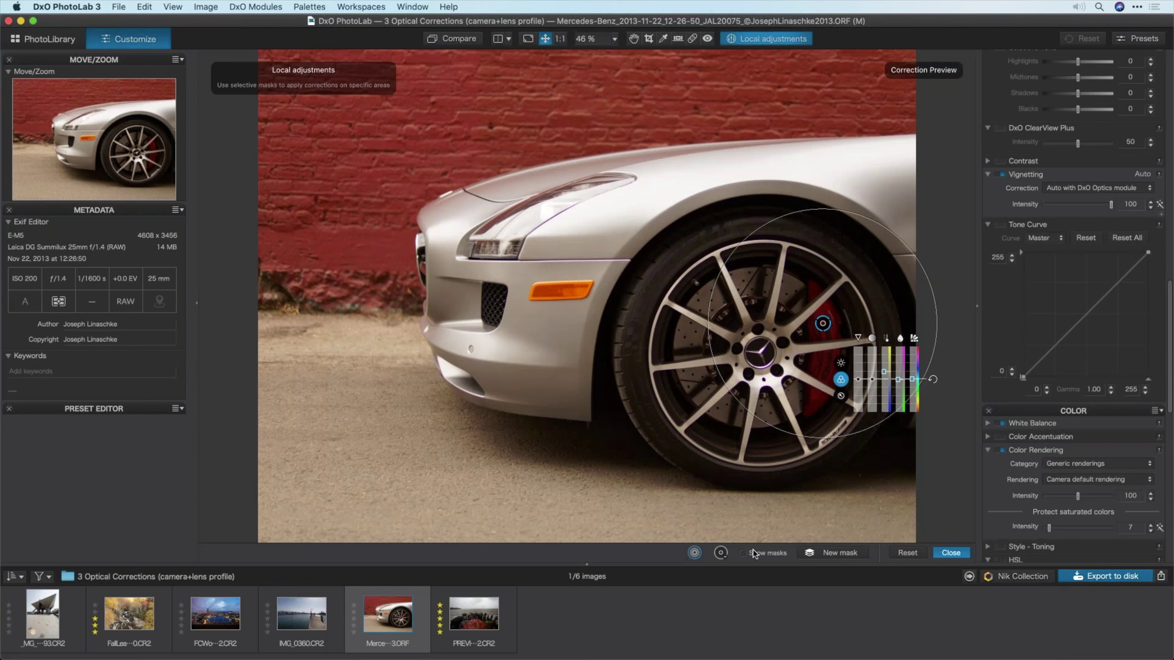
- Raise the brake caliper control point's exposure and saturation
click(841, 363)
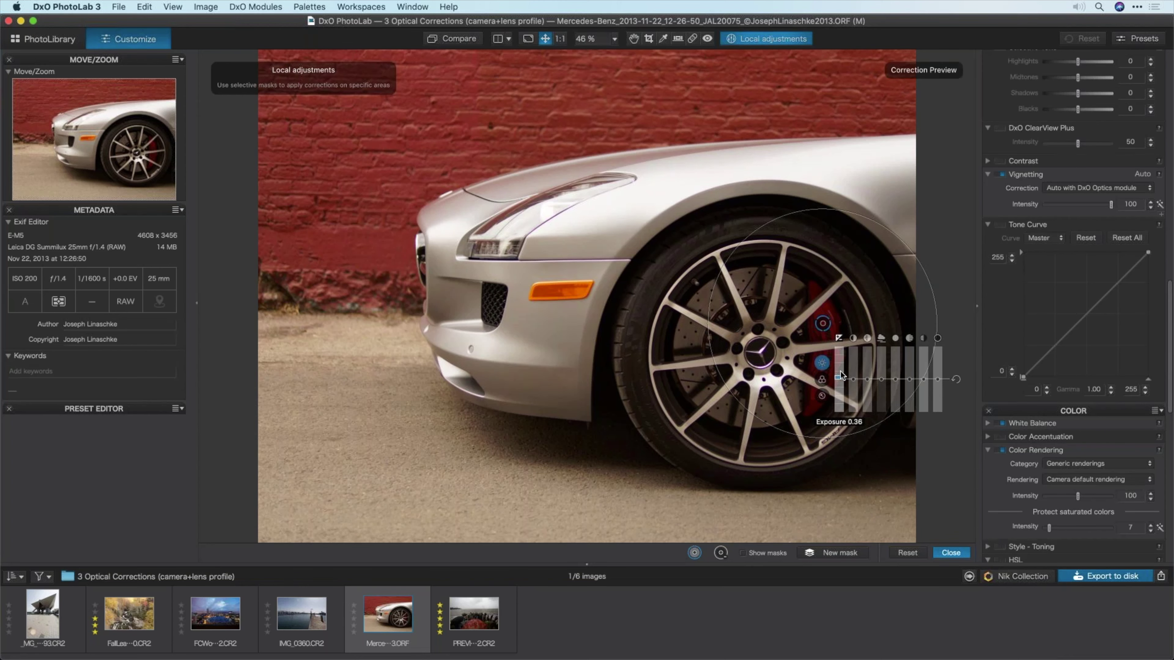
drag(841, 369, 875, 378)
click(841, 379)
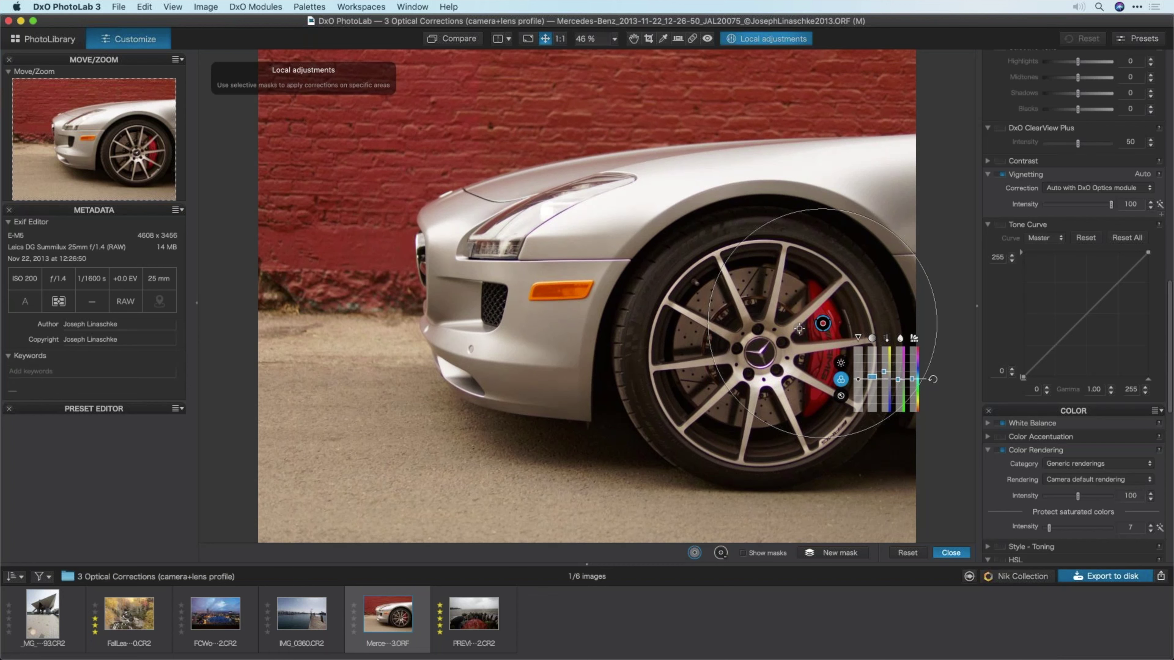
- With the mask shown, place negative control points on the wheel's spokes and hub to exclude them, and hide the mask
click(742, 552)
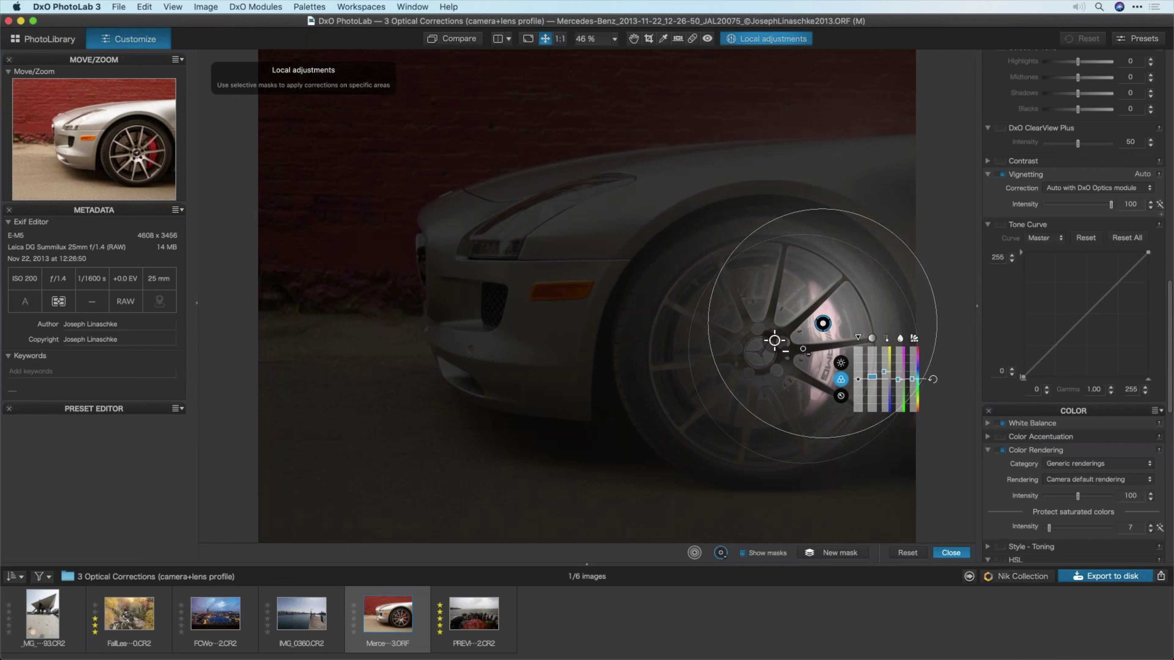
click(773, 353)
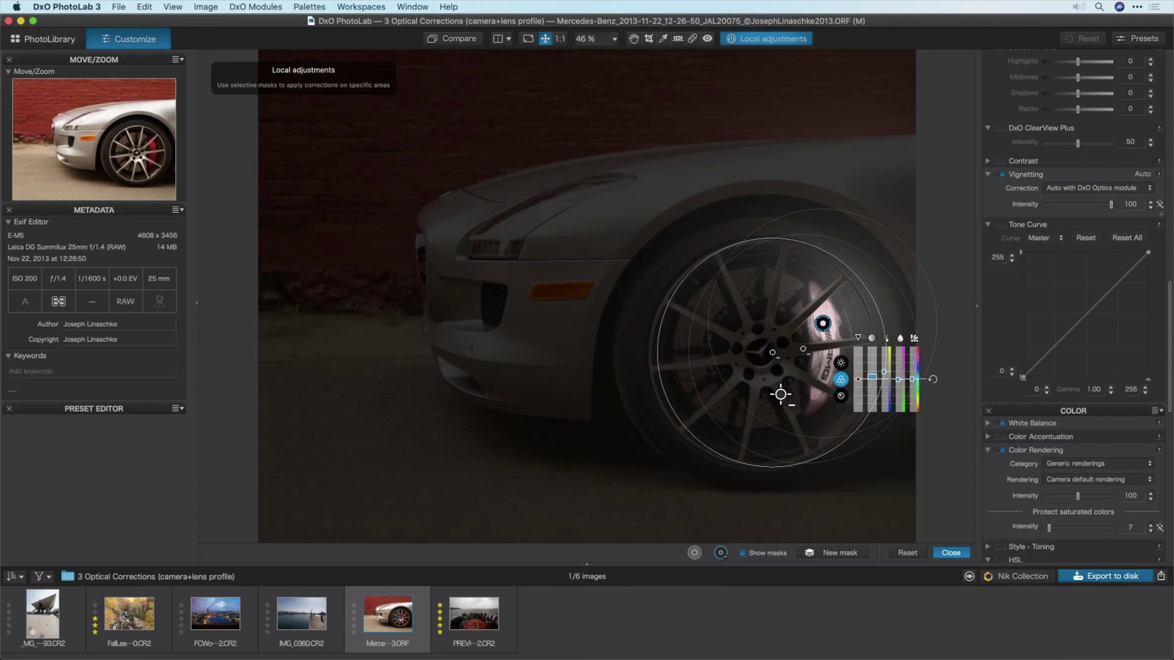
click(742, 553)
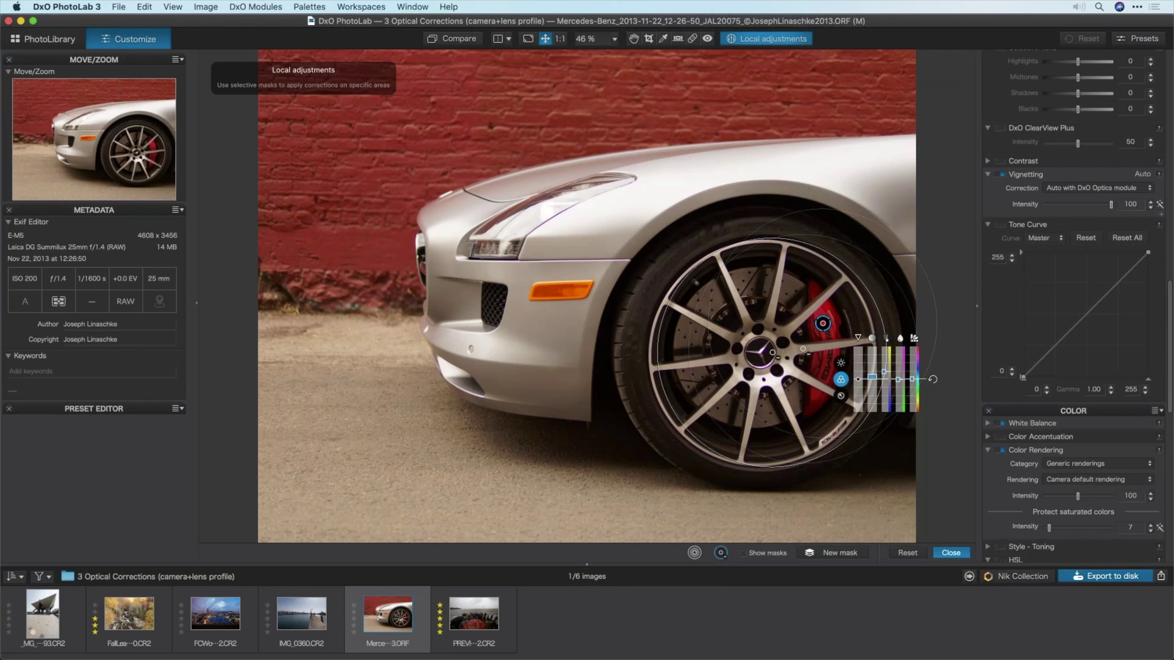
- Increase the brake caliper selection's exposure further
click(841, 363)
drag(839, 379, 840, 368)
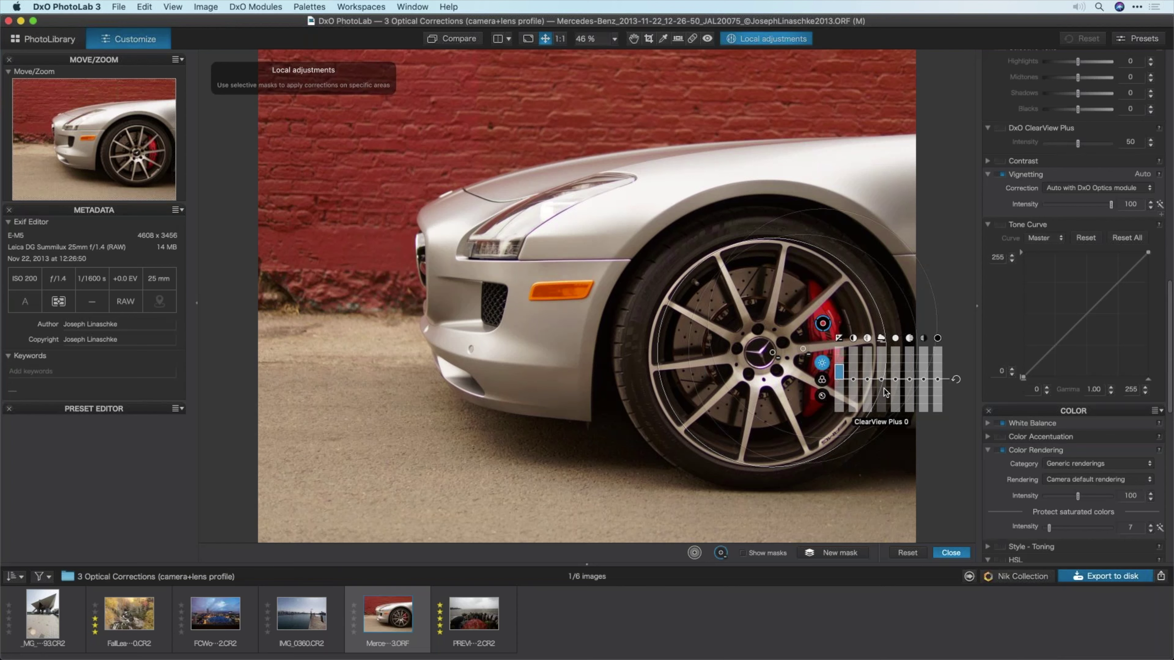
- Open the photo of the crowd by the sea and place a positive control point of a new mask on the large red umbrella
click(474, 617)
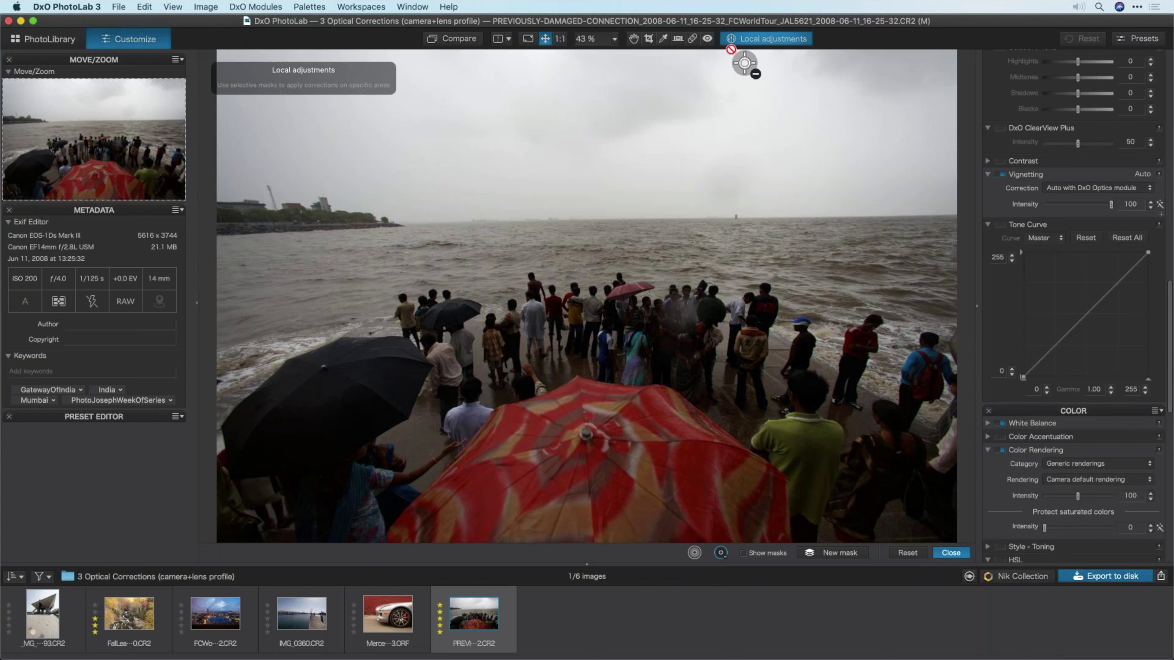
right_click(739, 328)
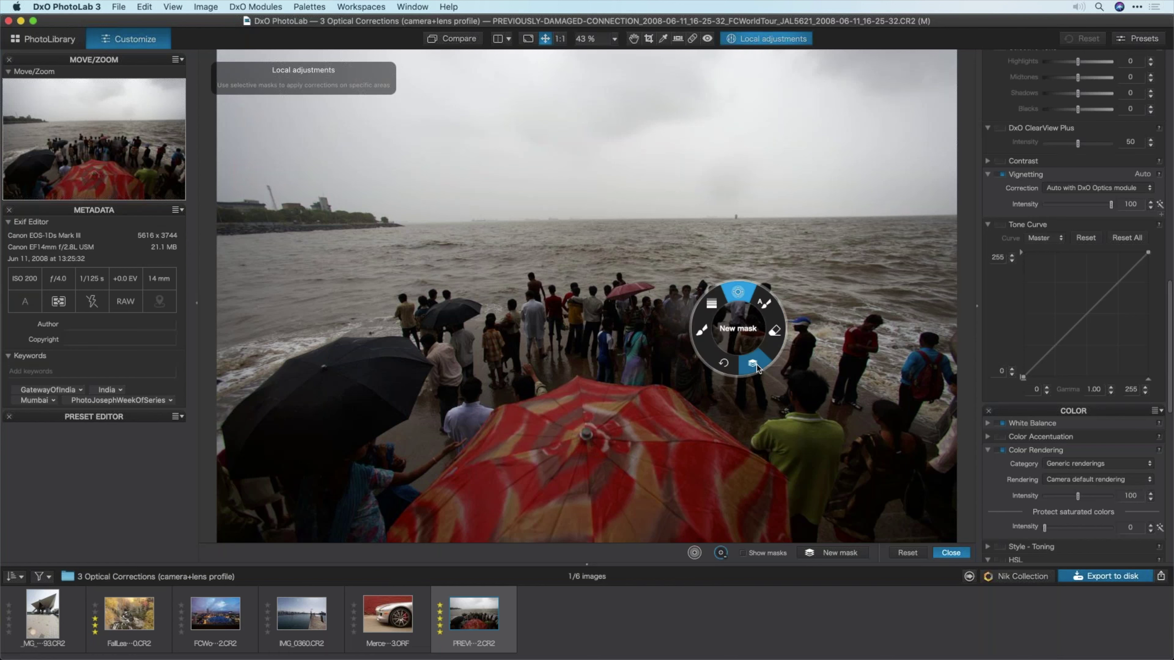
click(694, 553)
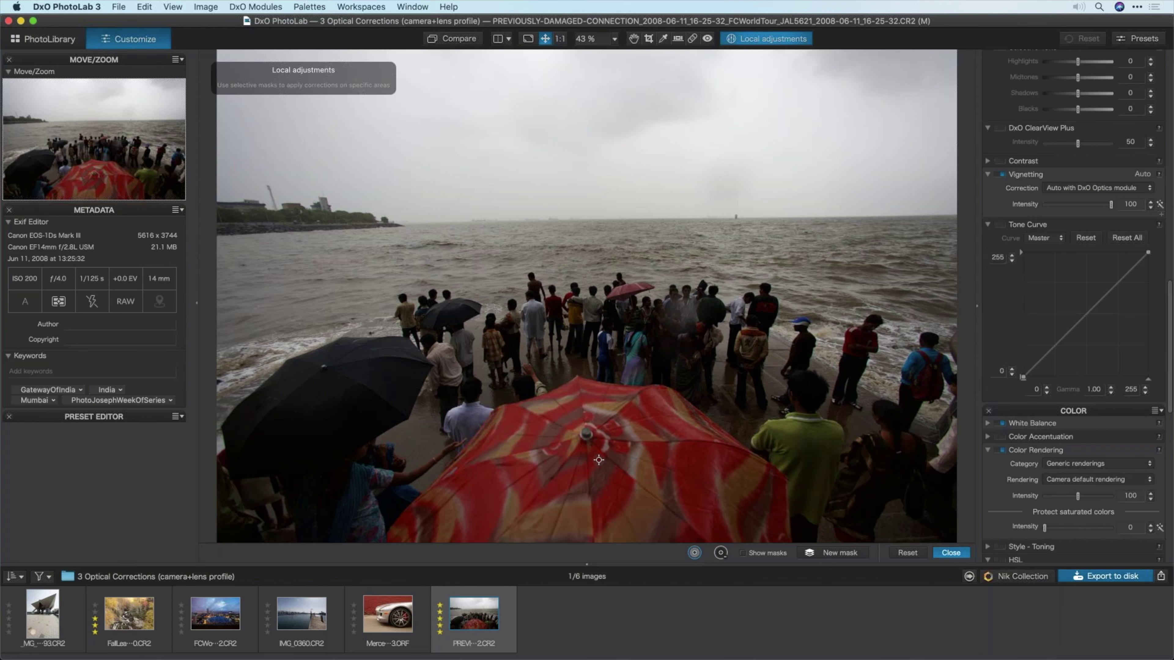
click(599, 460)
- With the mask shown, adjust the umbrella control point's area and add further control points to cover the umbrella, then hide the mask
click(743, 553)
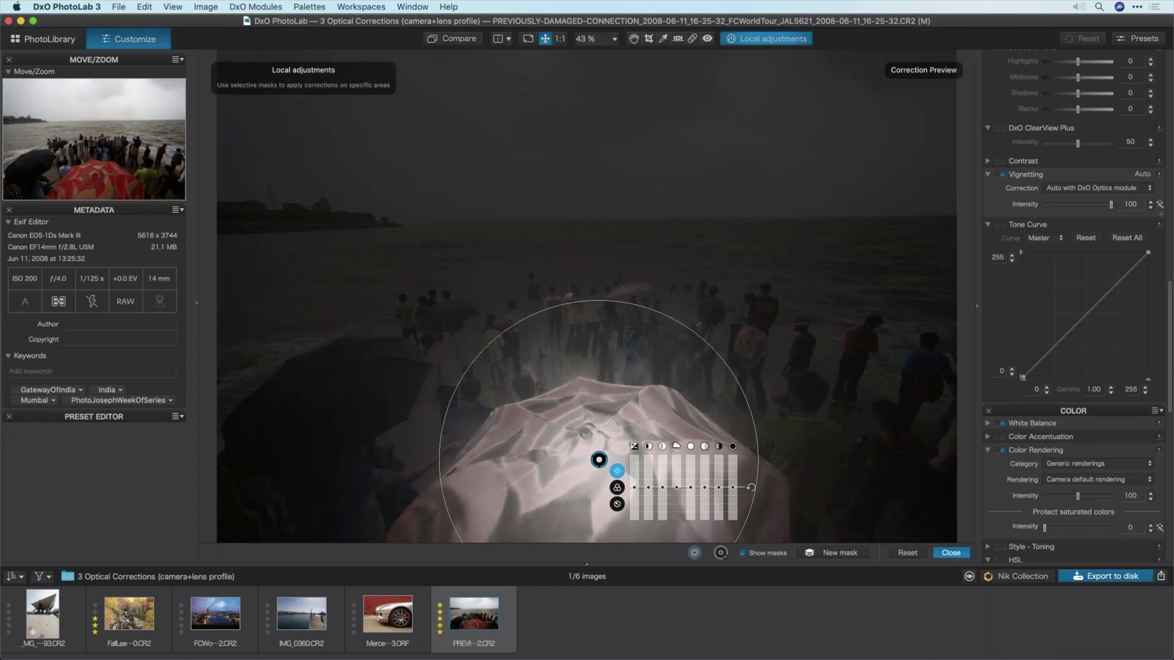
drag(758, 460, 804, 460)
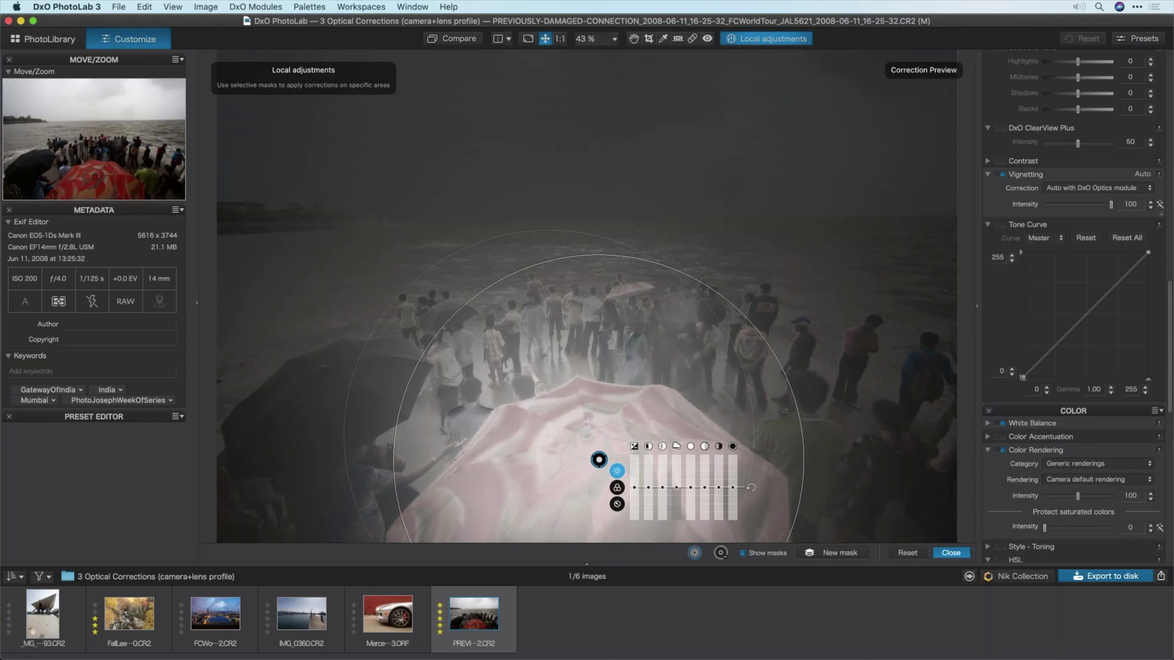
drag(607, 257, 599, 314)
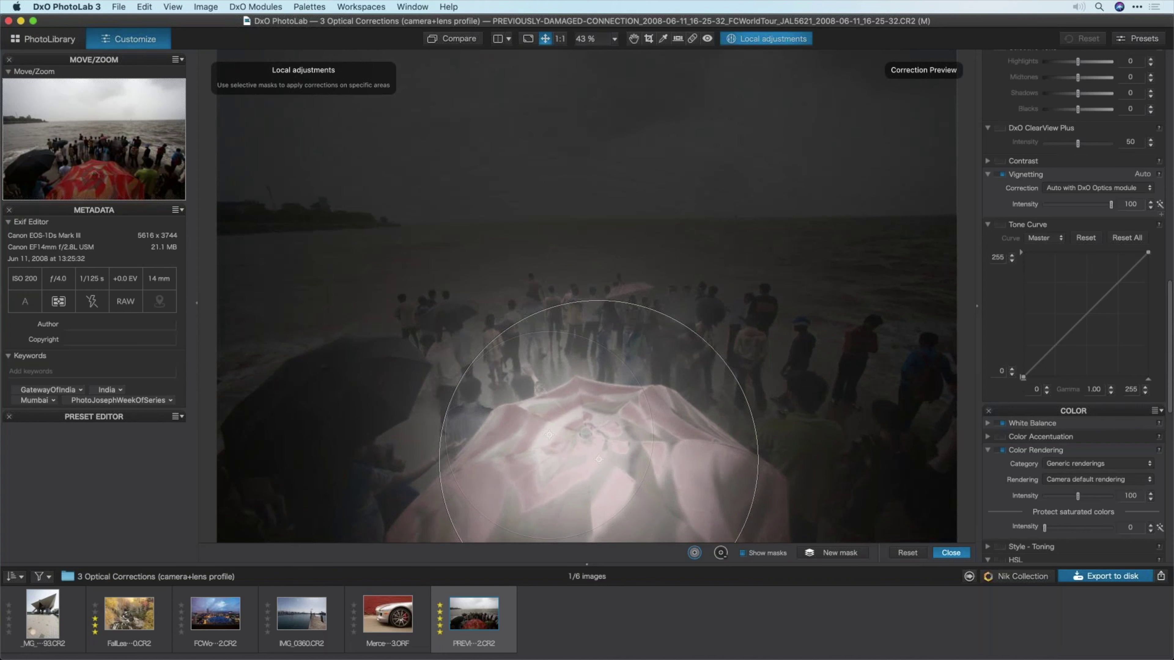
click(598, 459)
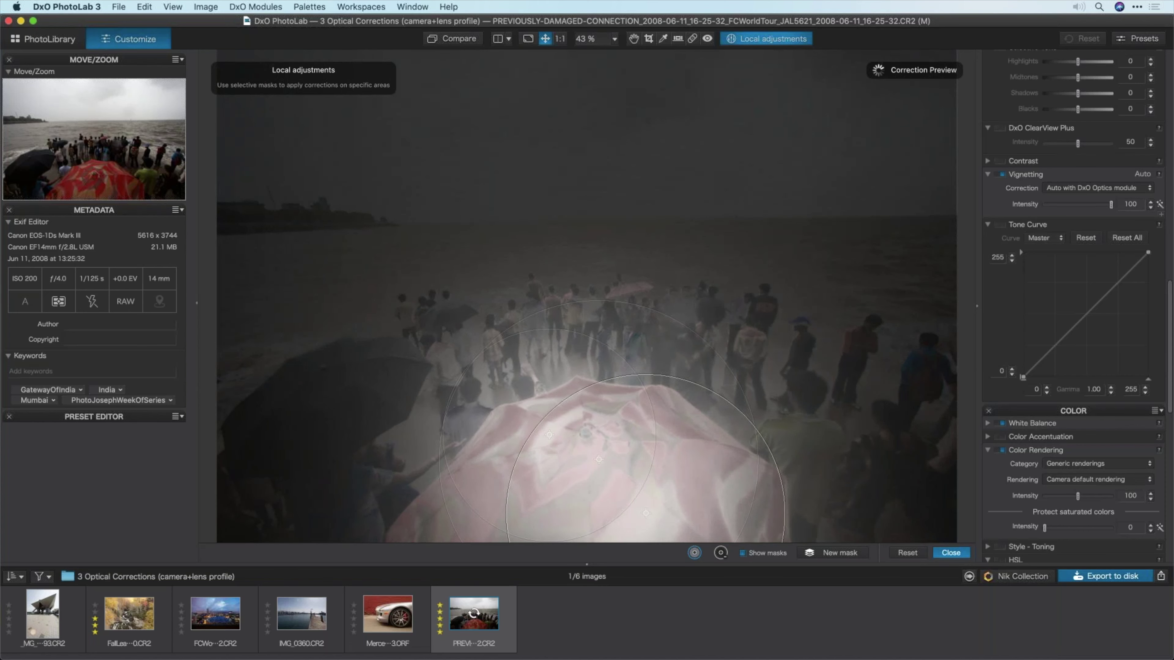
click(742, 553)
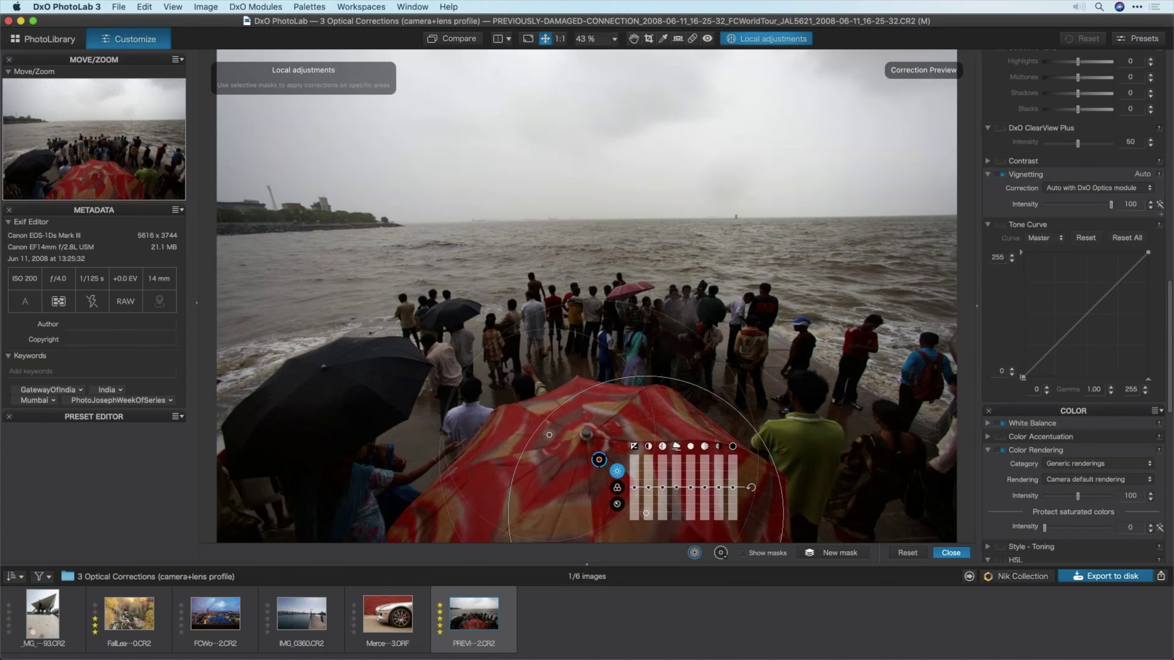
- Raise the red umbrella's exposure and saturation, and set its contrast to 22 and vibrancy to 14
mouse_move(634, 487)
mouse_down()
mouse_move(637, 475)
mouse_move(651, 483)
mouse_up()
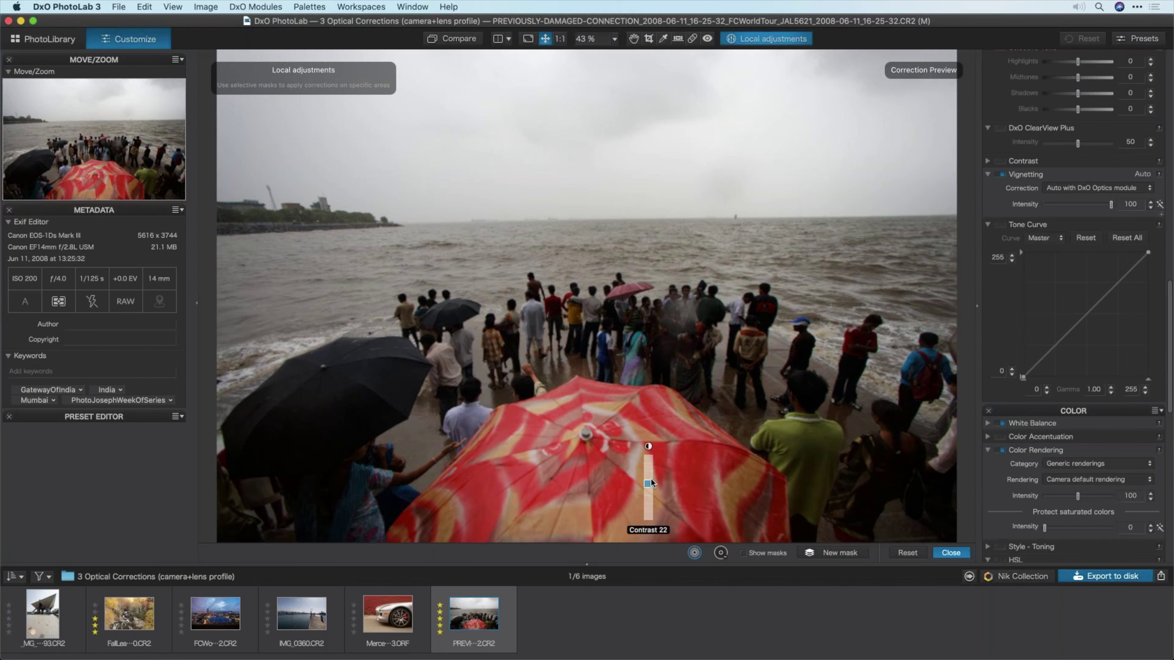
click(618, 488)
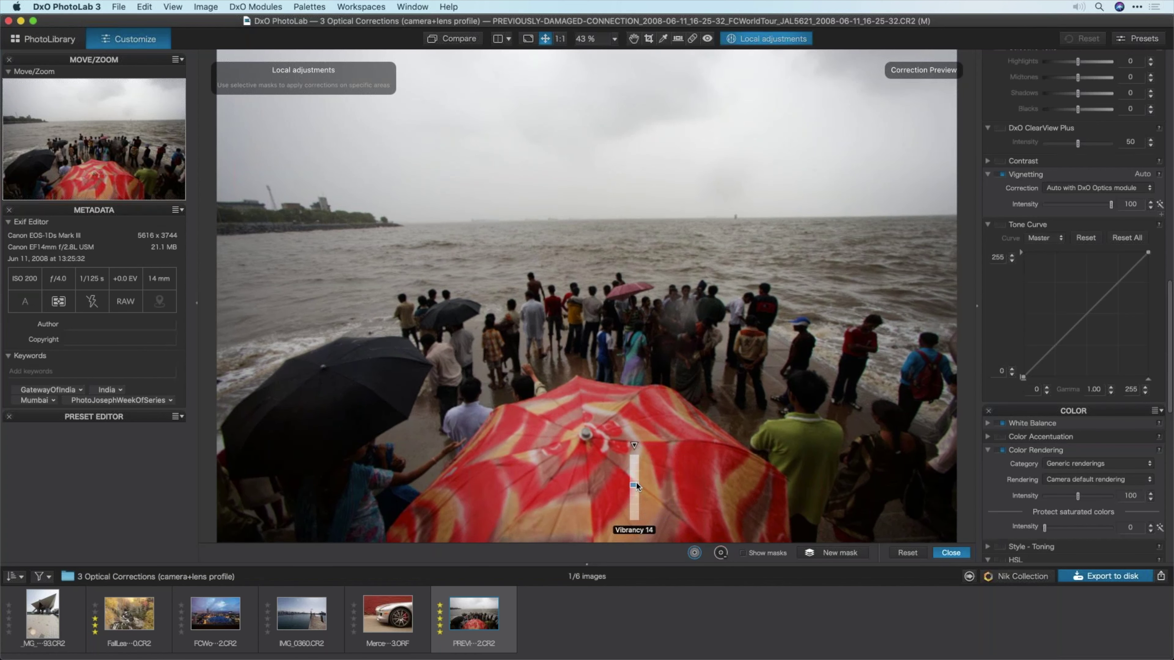
drag(634, 485, 634, 485)
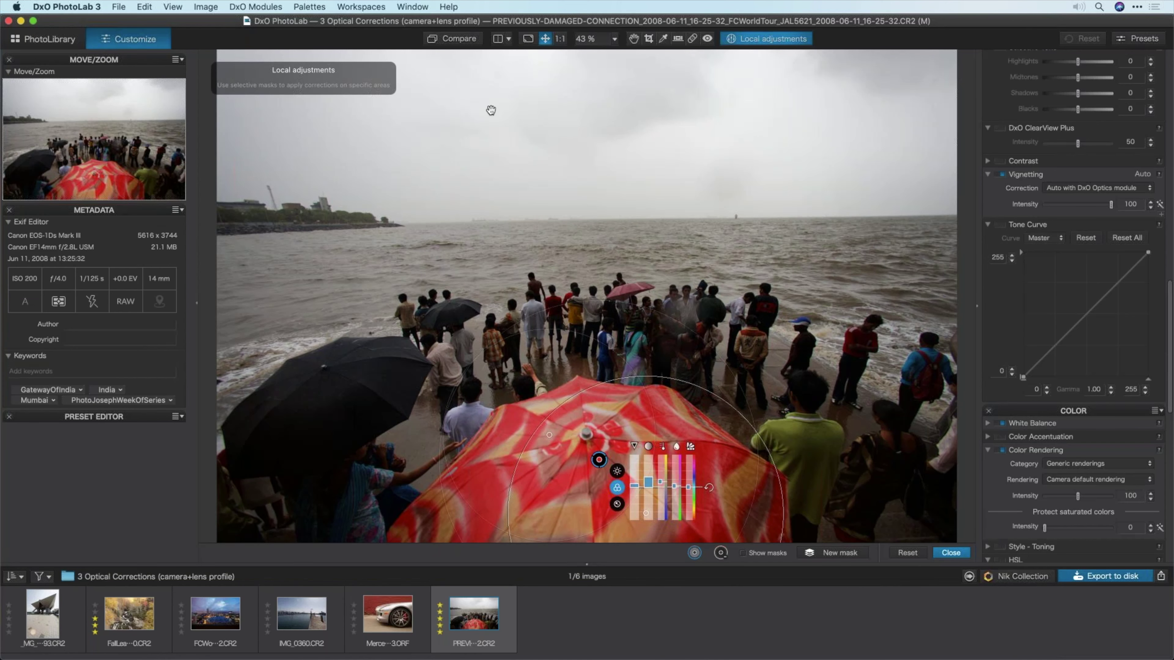
- Leave the local adjustments and compare the corrected seaside photo with its uncorrected version
key(Escape)
click(462, 40)
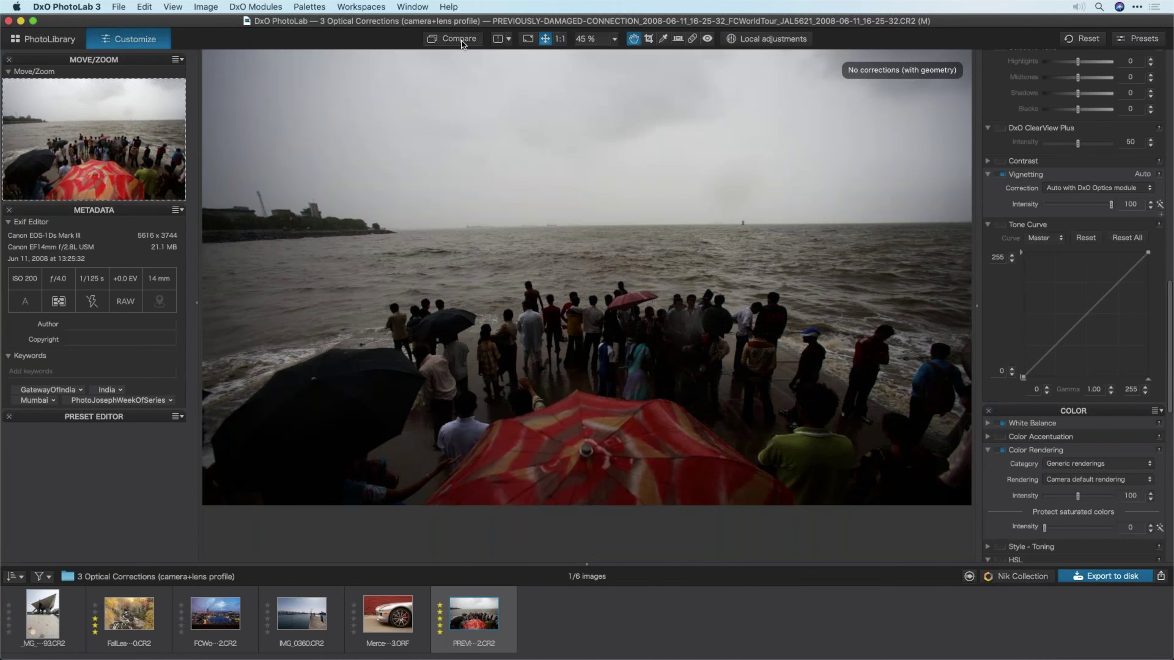
click(462, 40)
click(461, 40)
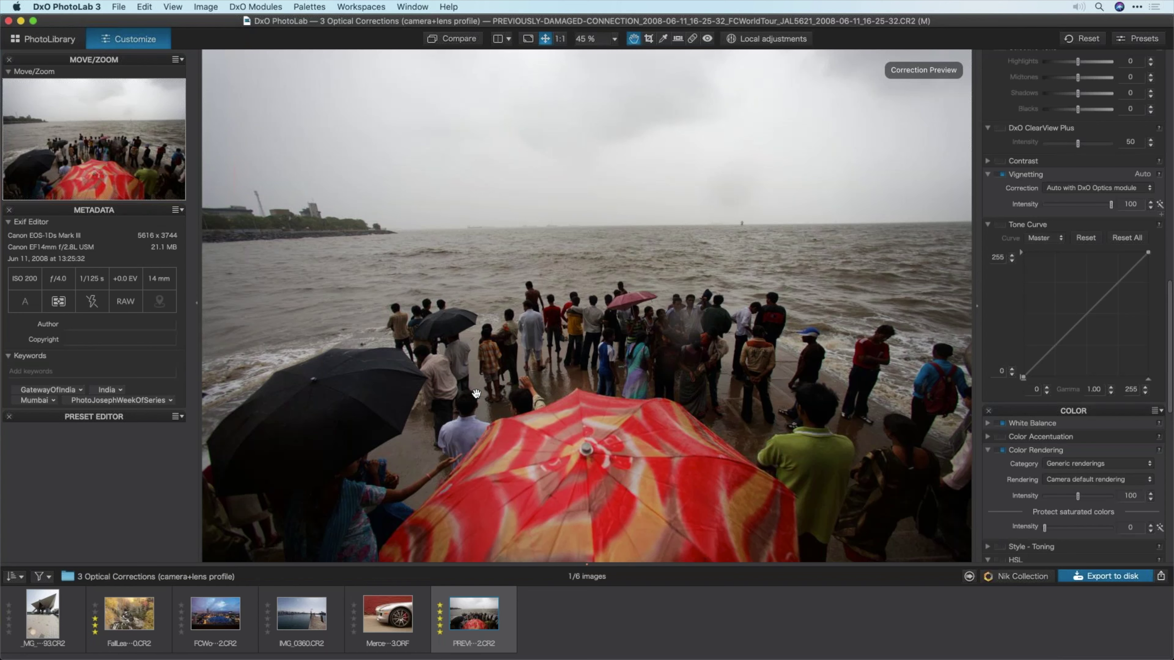
click(466, 40)
- Reopen the local adjustments and draw a graduated filter over the sky, with its transition at the sea horizon
key(l)
click(591, 177)
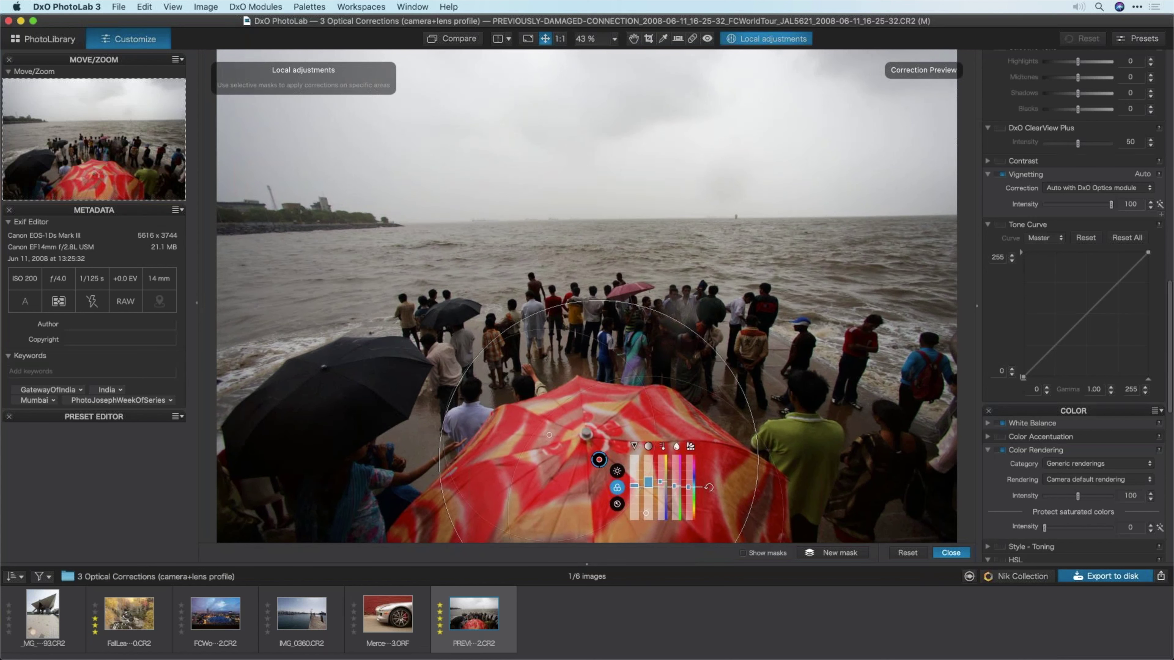
drag(584, 196, 585, 224)
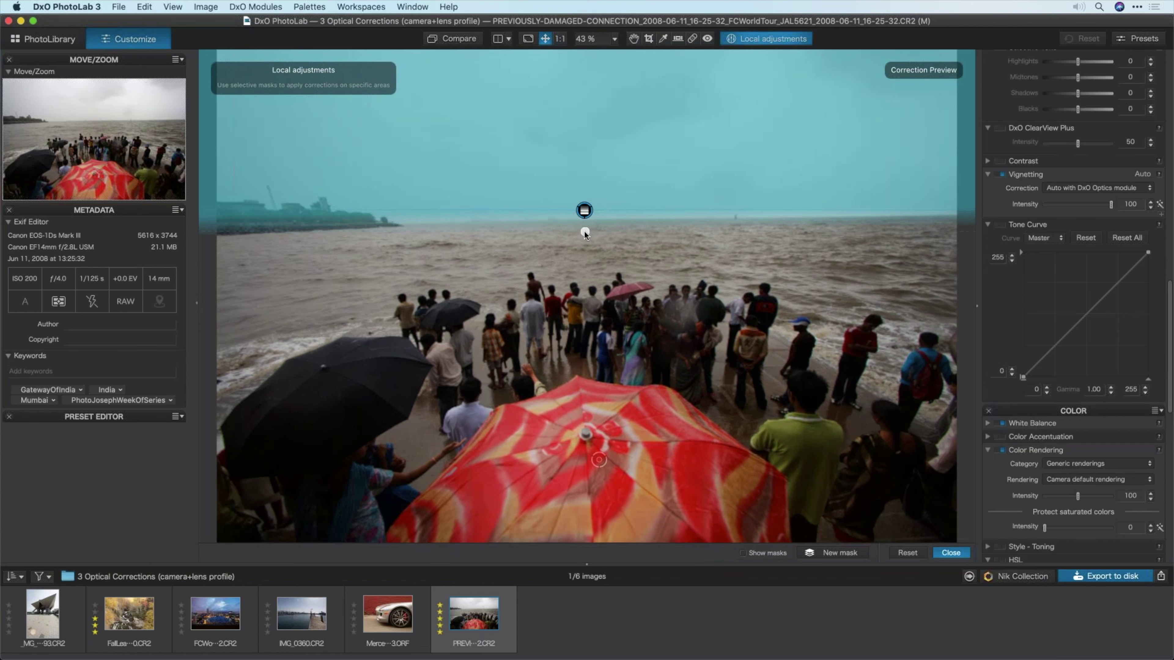
mouse_move(584, 232)
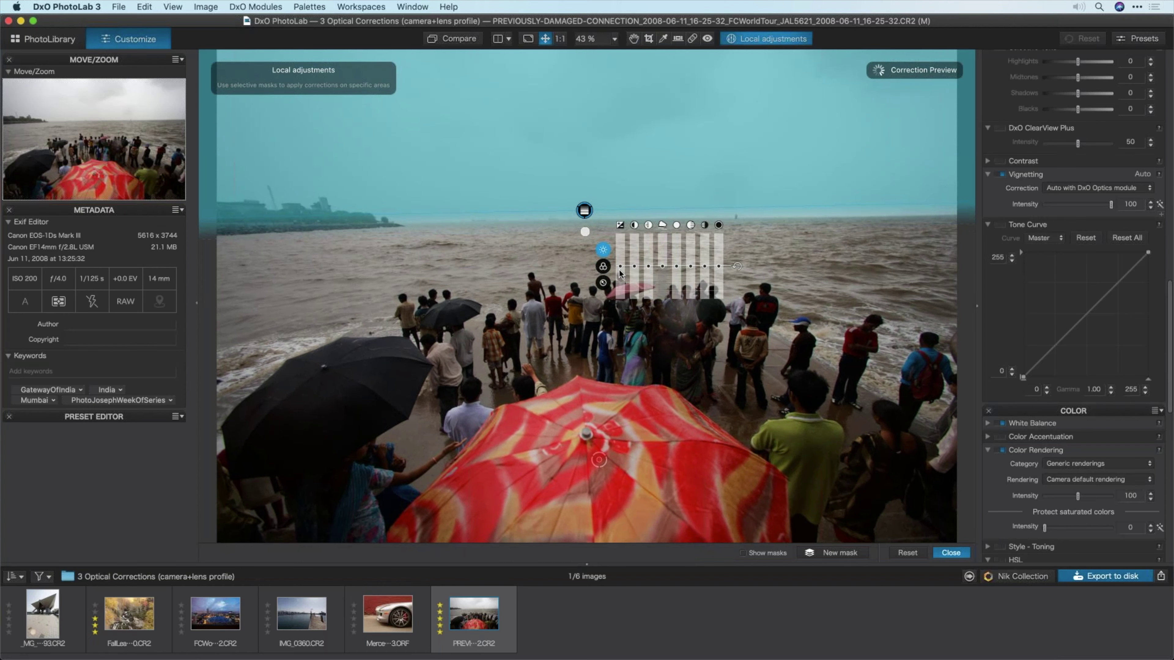
- Lower the sky filter's exposure slightly and its shadows strongly, and lengthen its transition below the horizon
drag(619, 269, 621, 273)
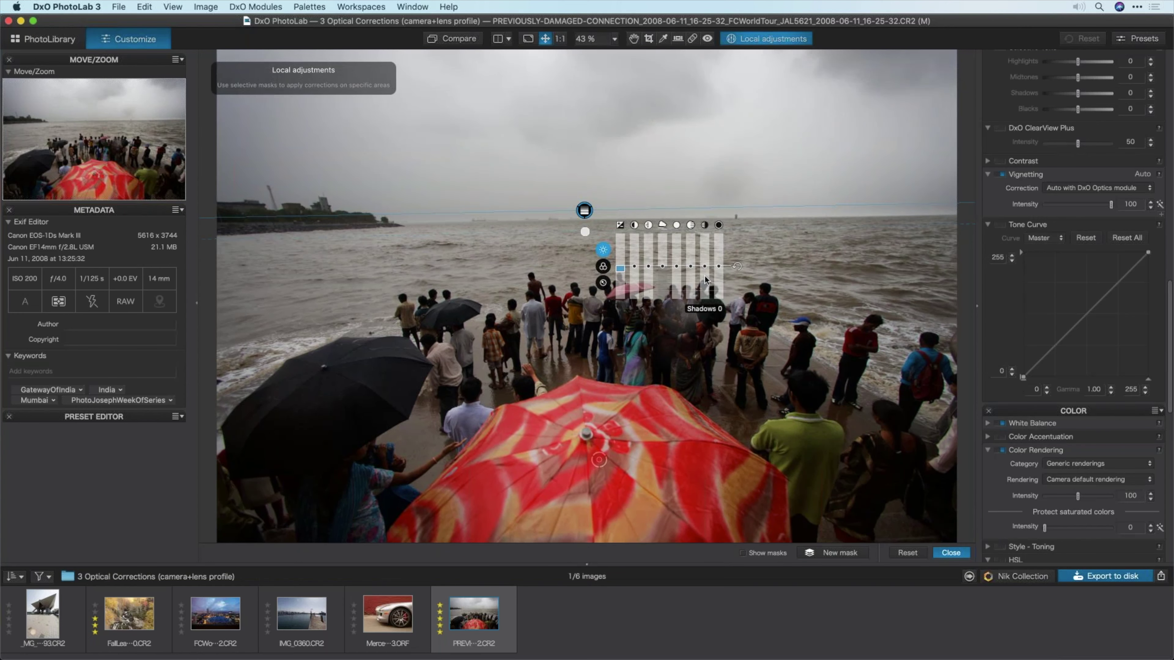
drag(704, 274, 705, 298)
mouse_move(586, 211)
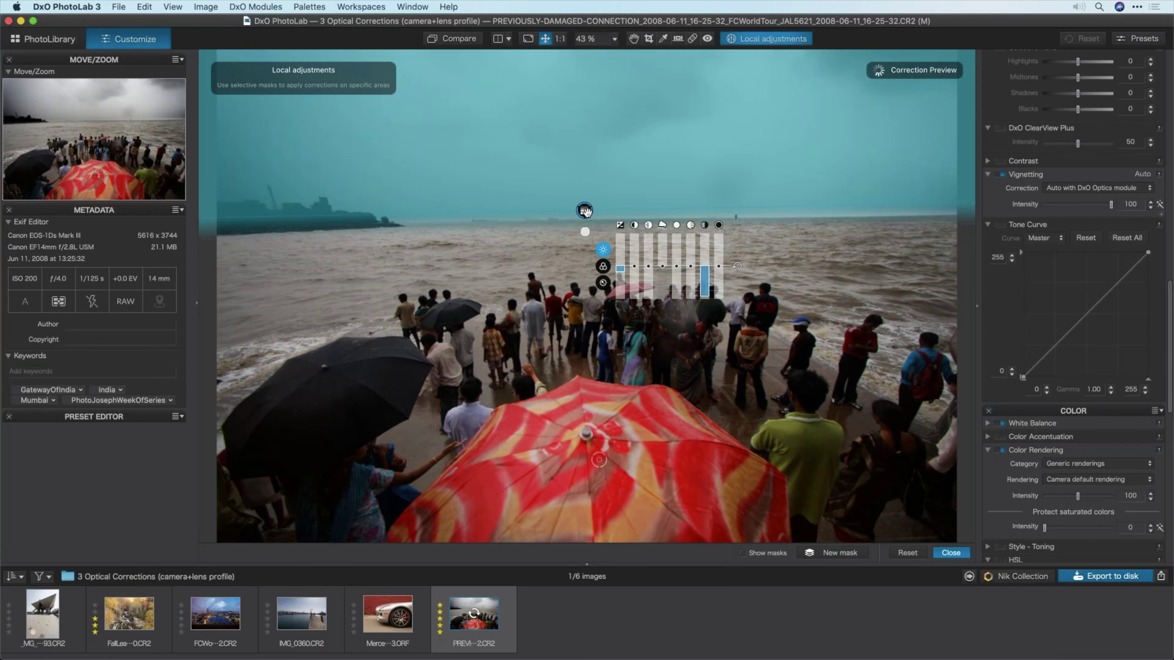
mouse_move(586, 235)
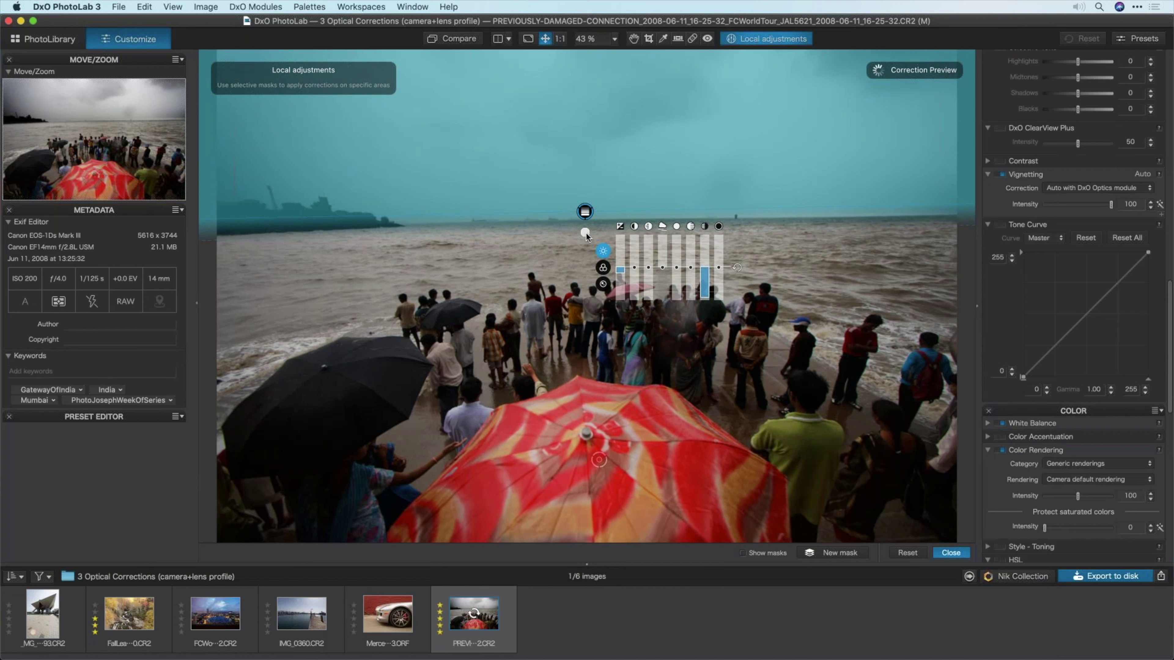
drag(586, 235, 586, 246)
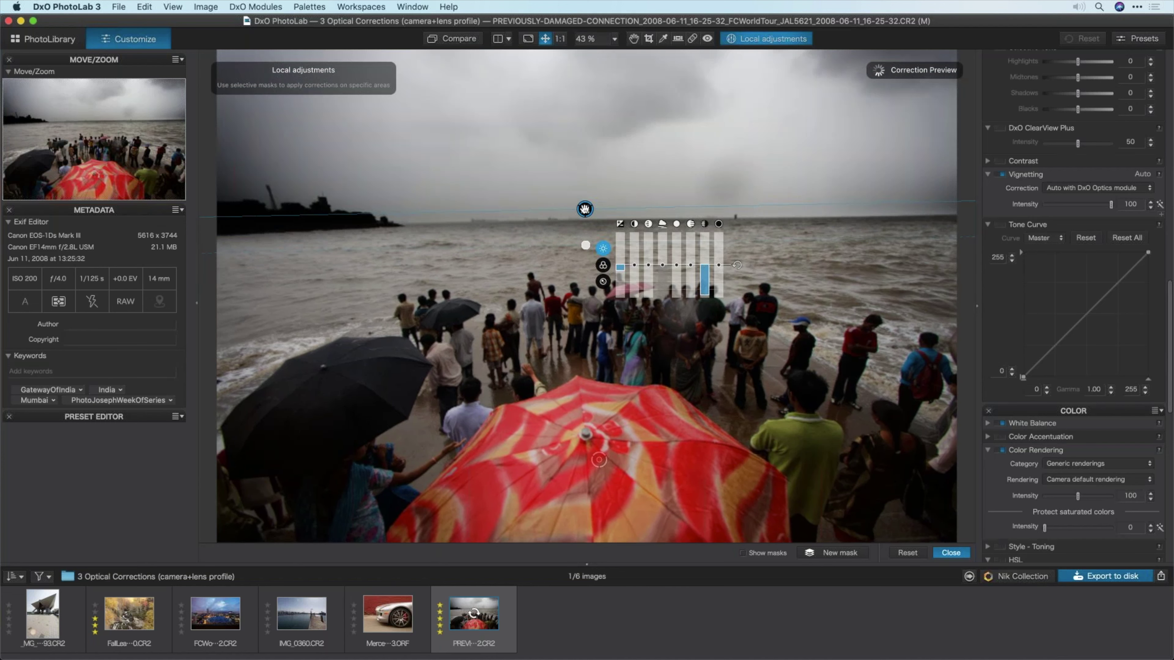
- Close the local adjustments and compare the darkened-sky seaside photo with its uncorrected version
click(951, 553)
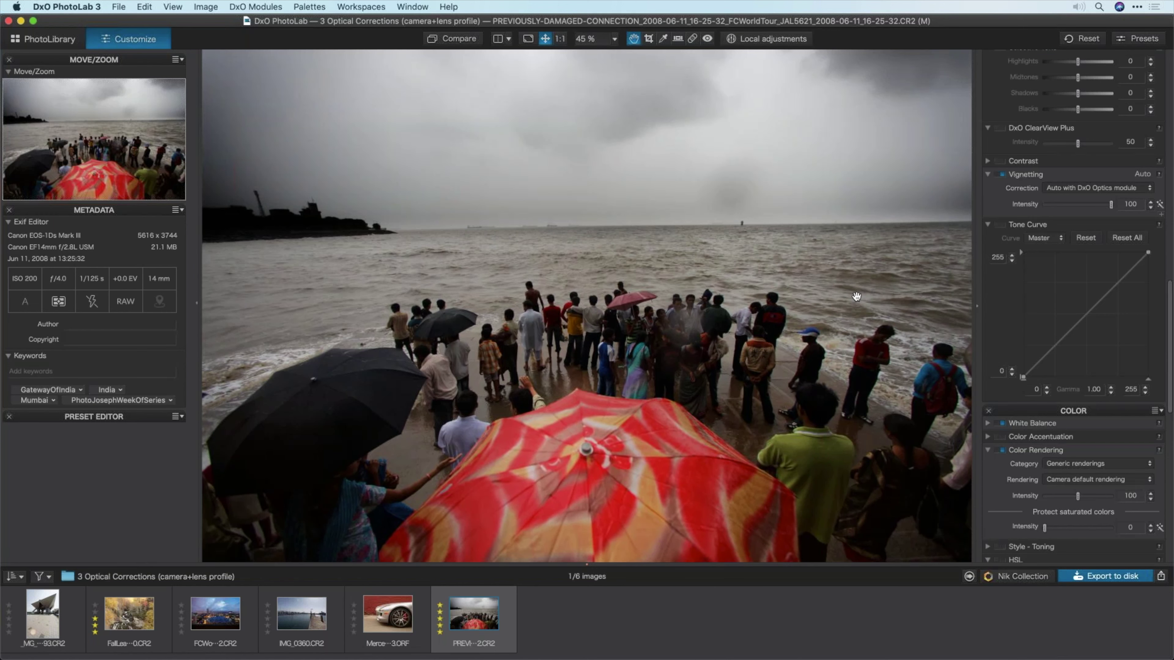
click(445, 36)
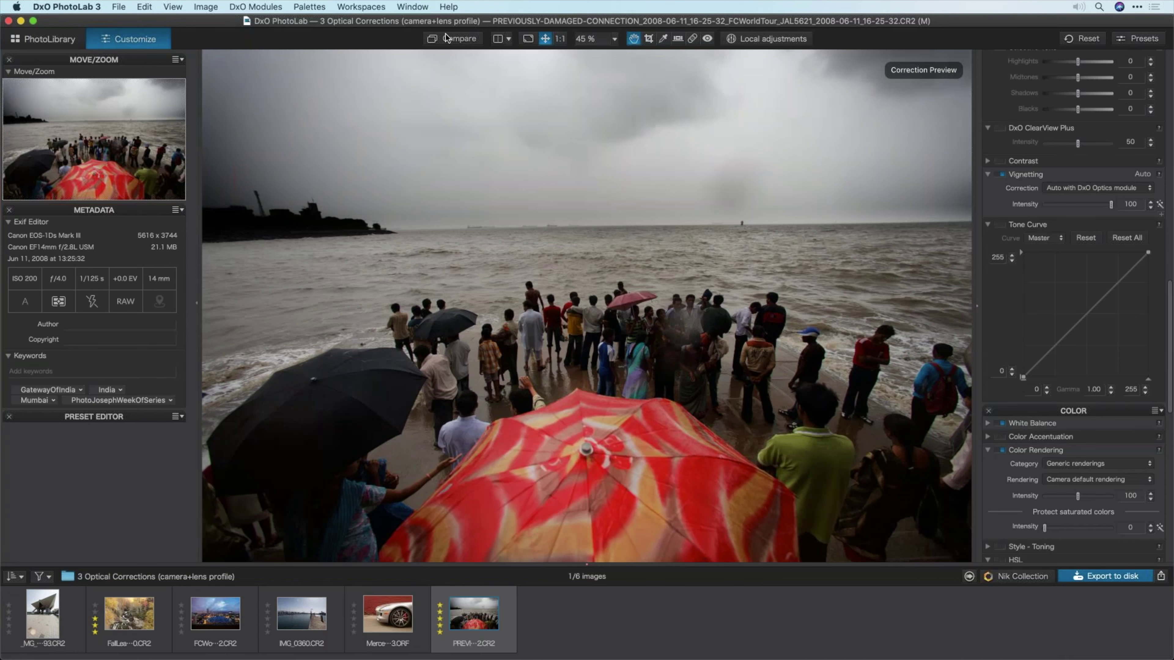
click(446, 33)
- Switch to Chrome to view the DxO PhotoLab 3 and Adobe Creative Cloud pricing pages side by side
key(super+Tab)
key(super+Tab)
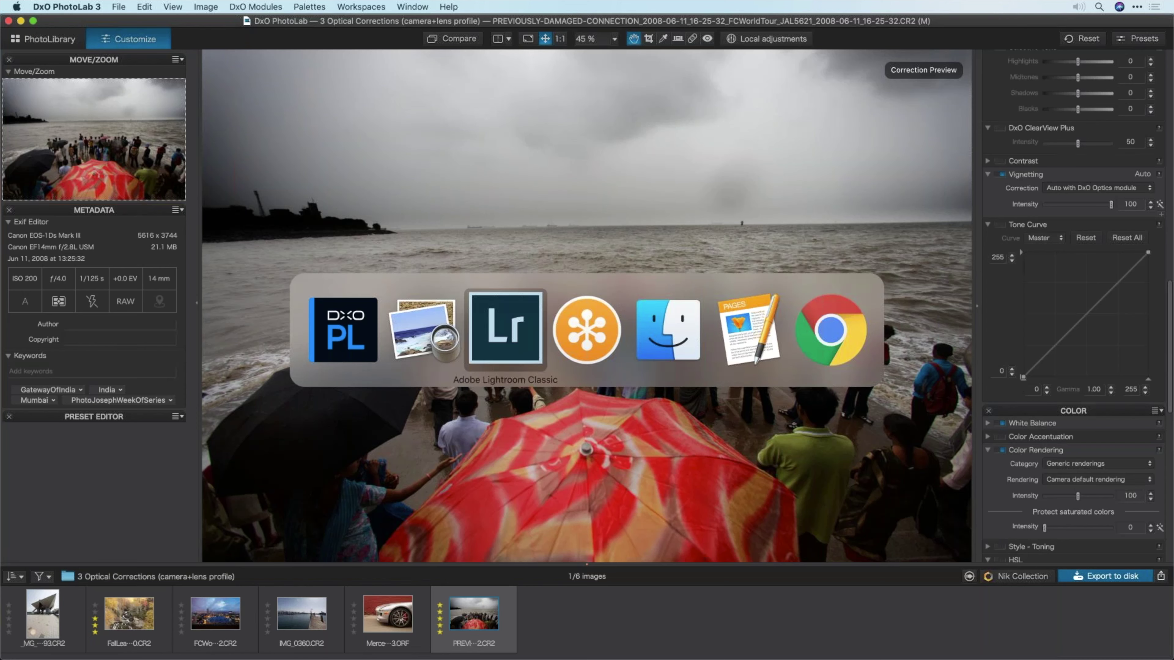
key(super+Tab)
key(super+Tab)
key(super+Tab)
key(super+Tab)
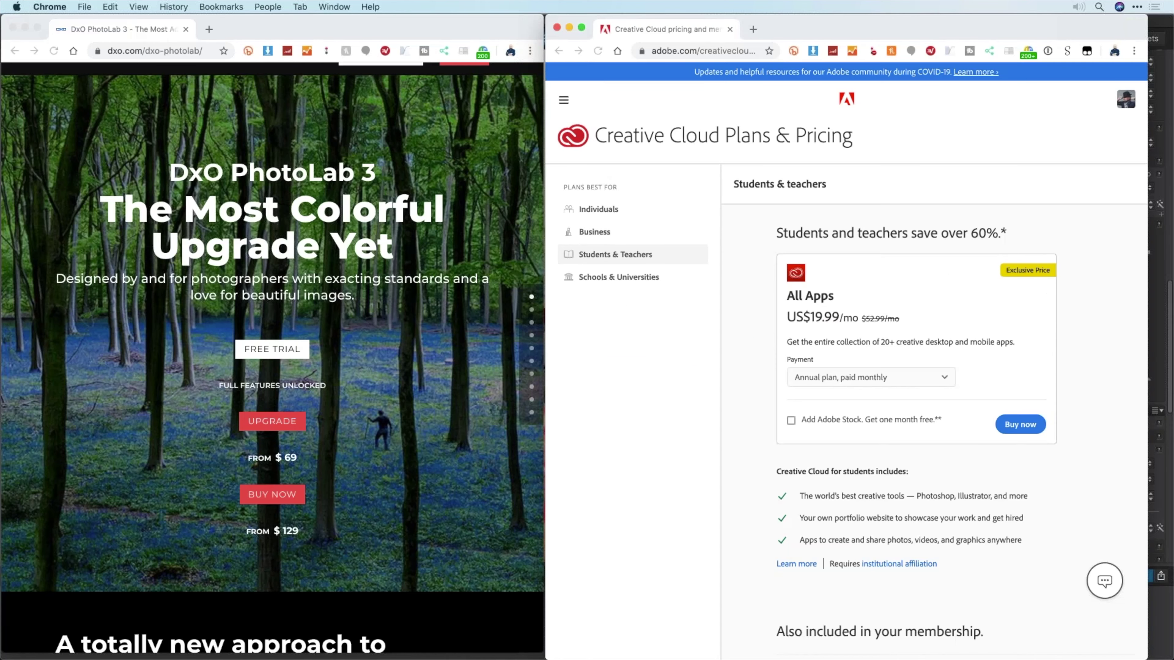
key(super+Tab)
click(560, 333)
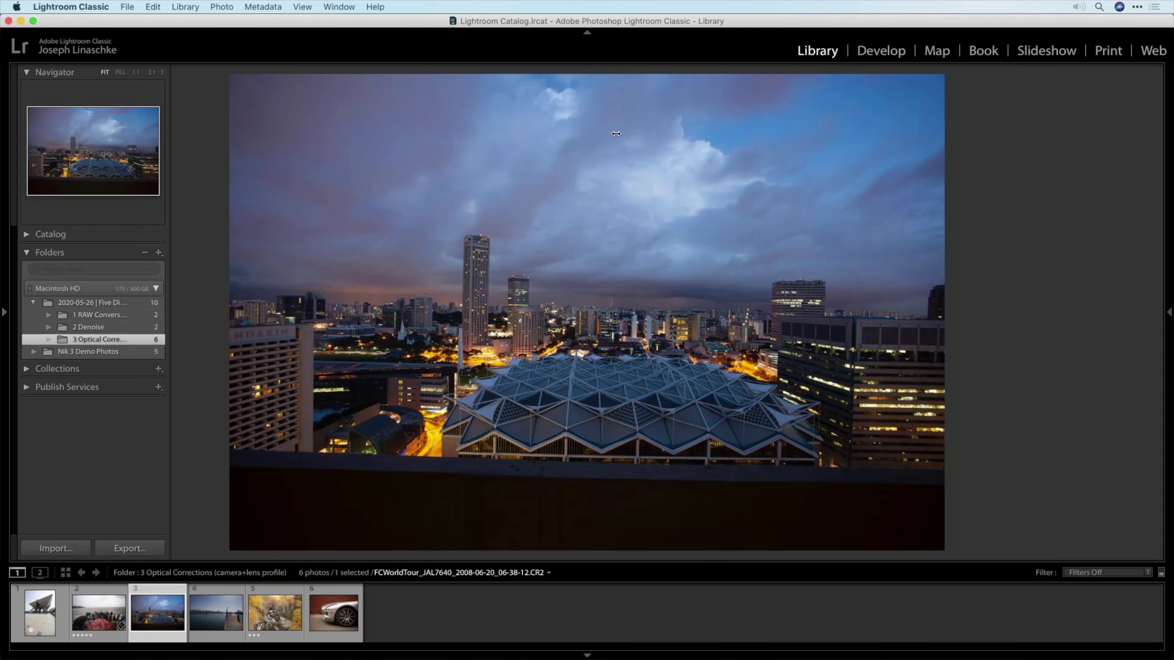
key(ctrl+alt+Right)
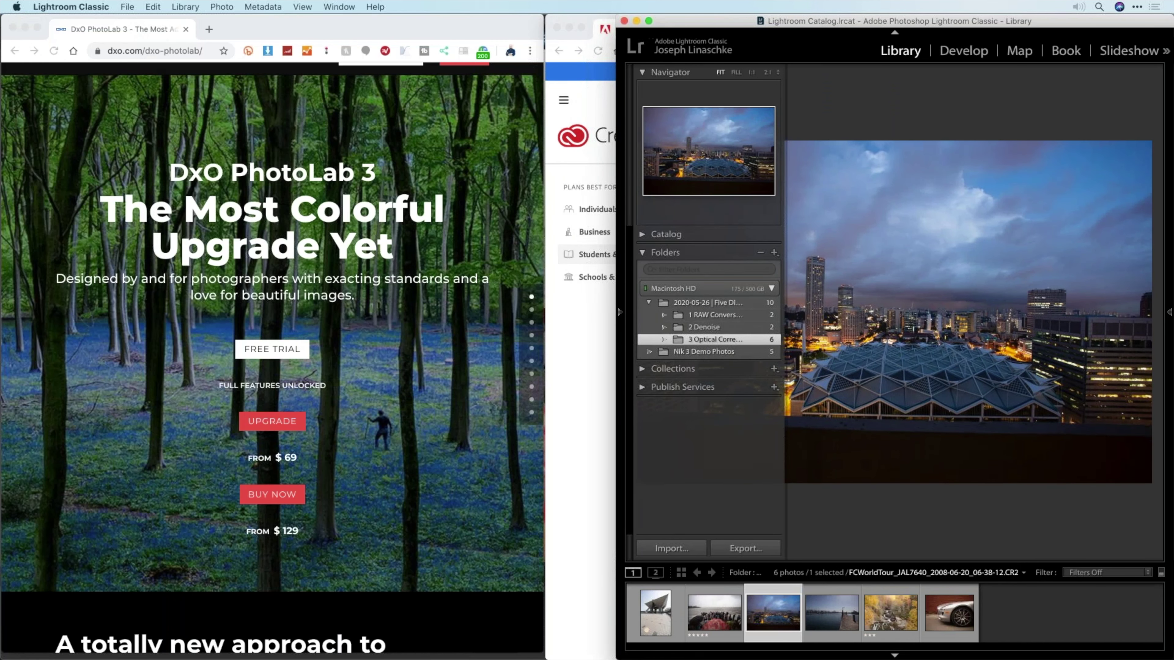
key(super+Tab)
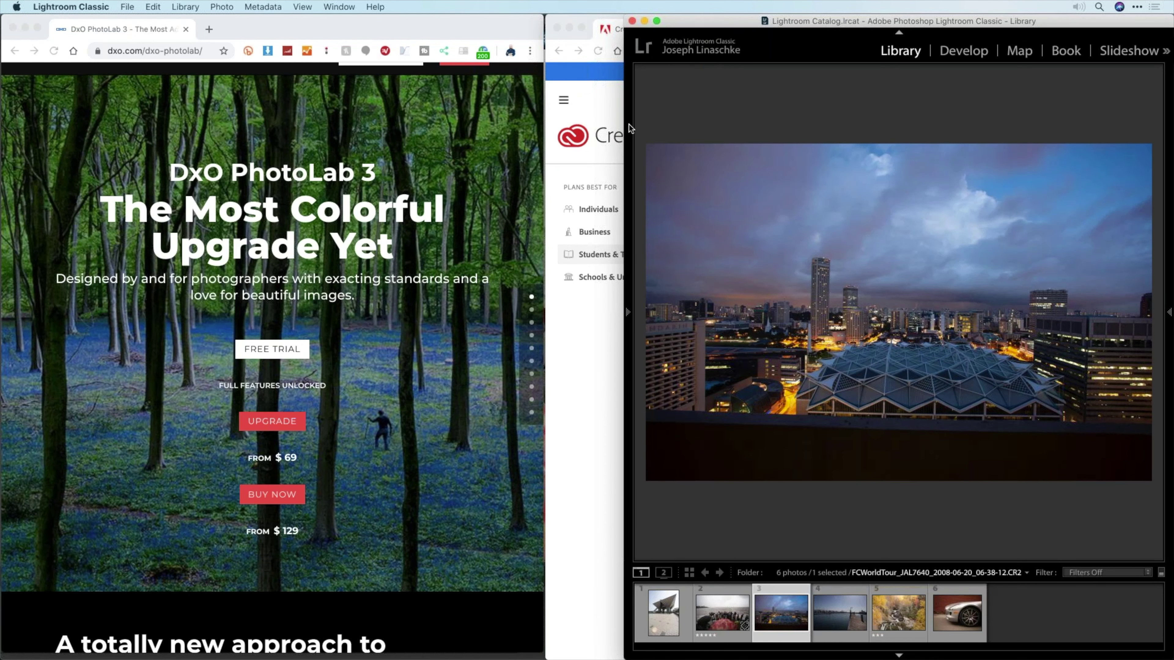
mouse_move(631, 129)
click(597, 306)
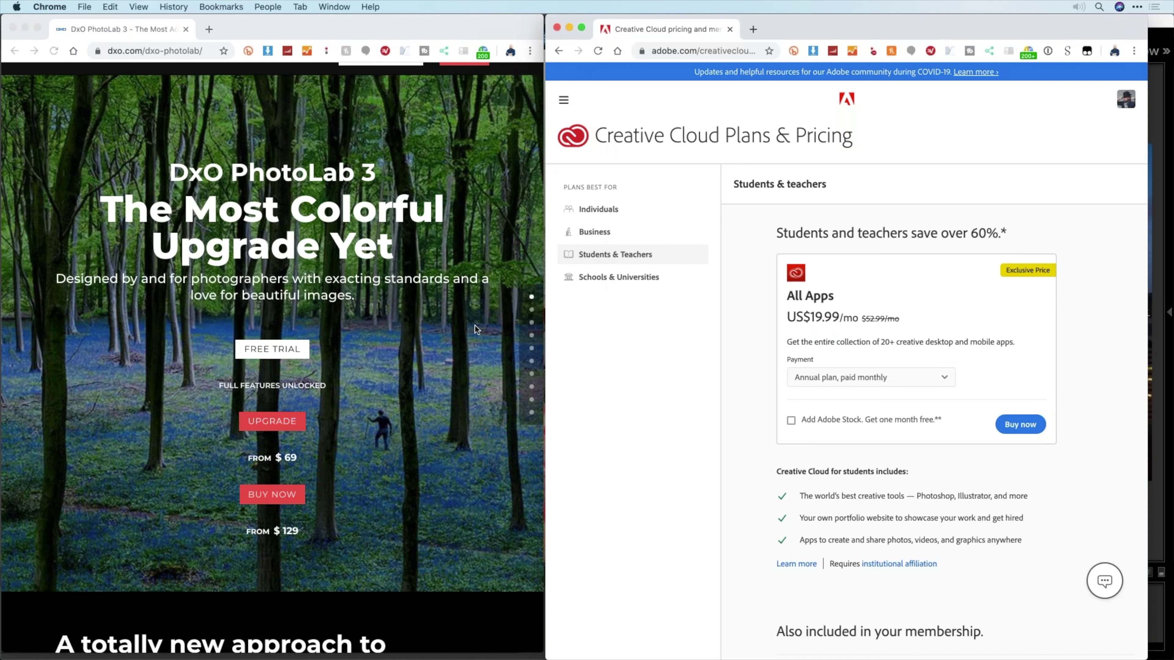
- Switch to Lightroom Classic and tile its window on the left half, then place DxO PhotoLab 3 beside it on the right
key(super+Tab)
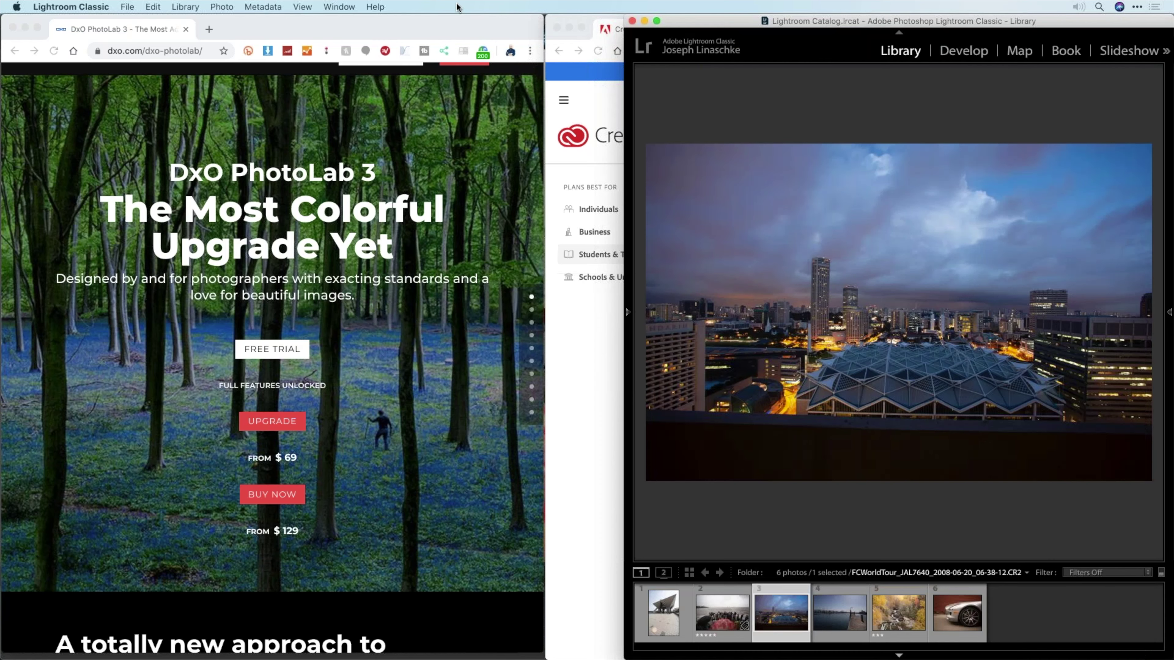
key(ctrl+alt+Left)
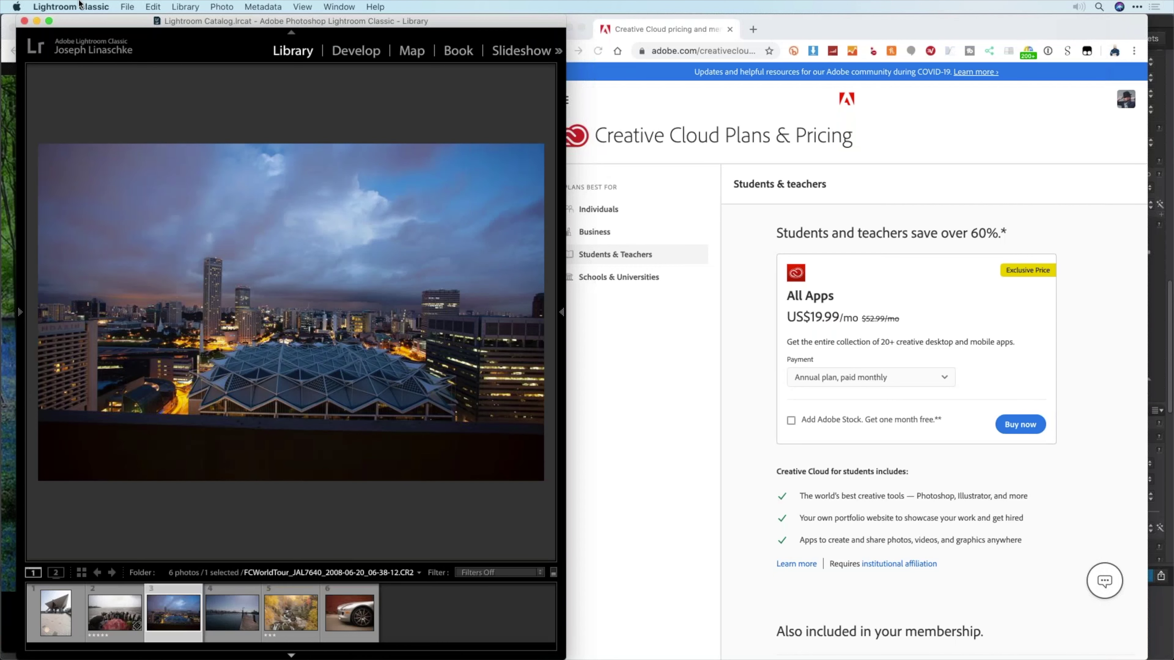
key(super+Tab)
key(super+Tab)
key(super+Tab)
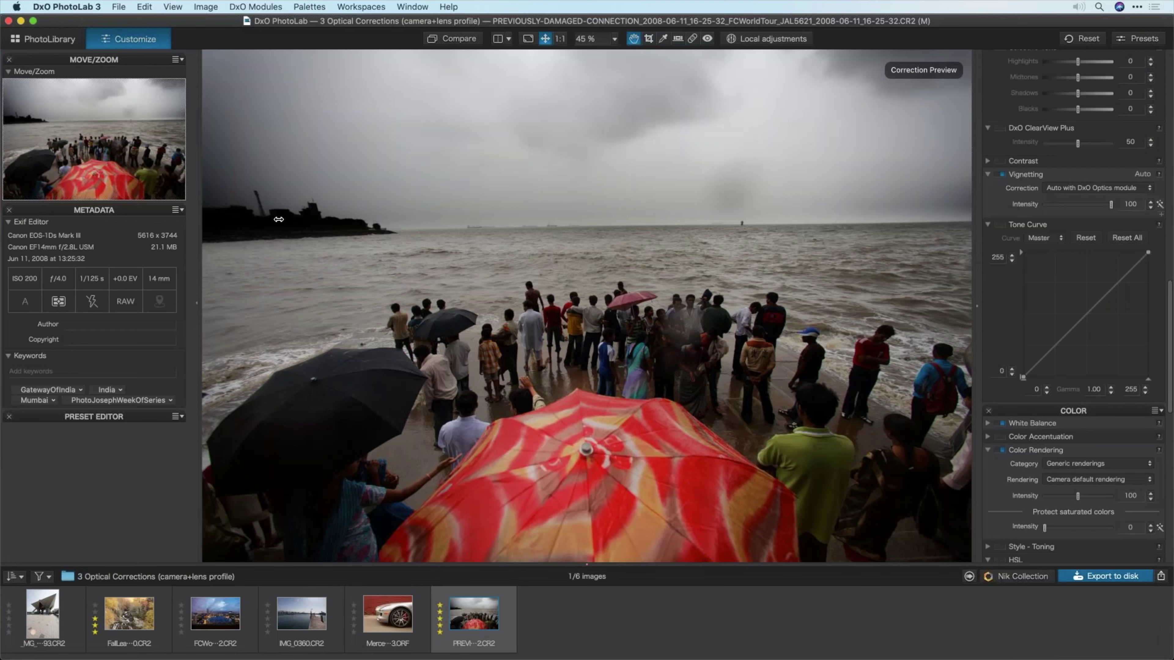
key(ctrl+alt+t)
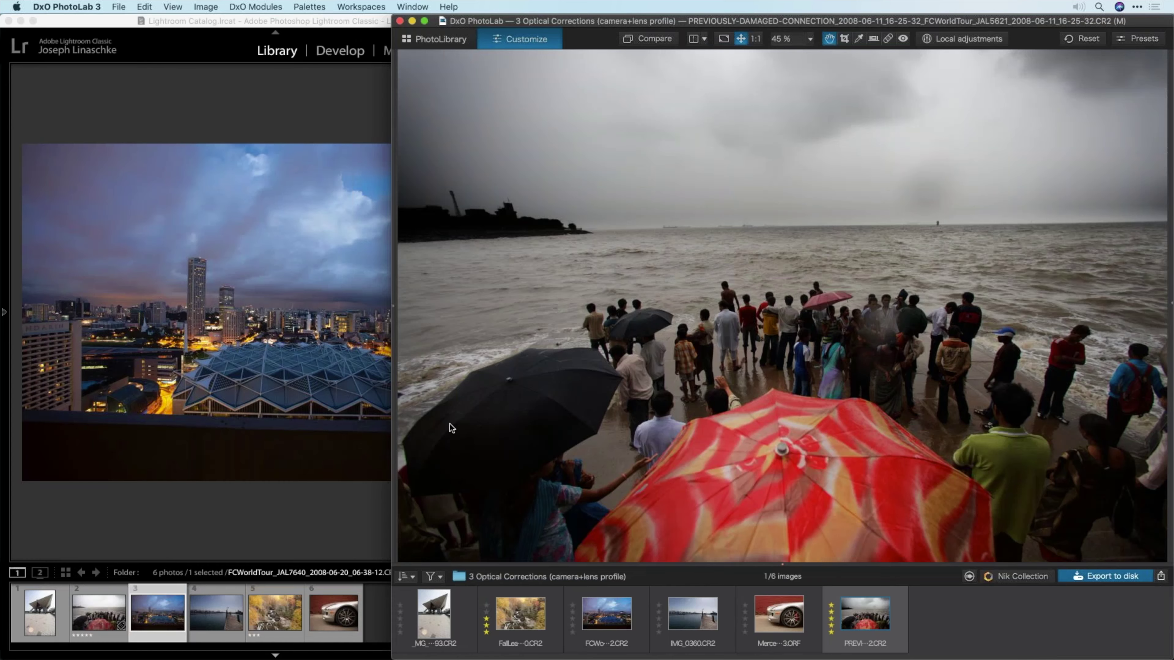
- Open the 2 Denoise folder in DxO PhotoLab's PhotoLibrary and in Lightroom Classic's Library
key(F7)
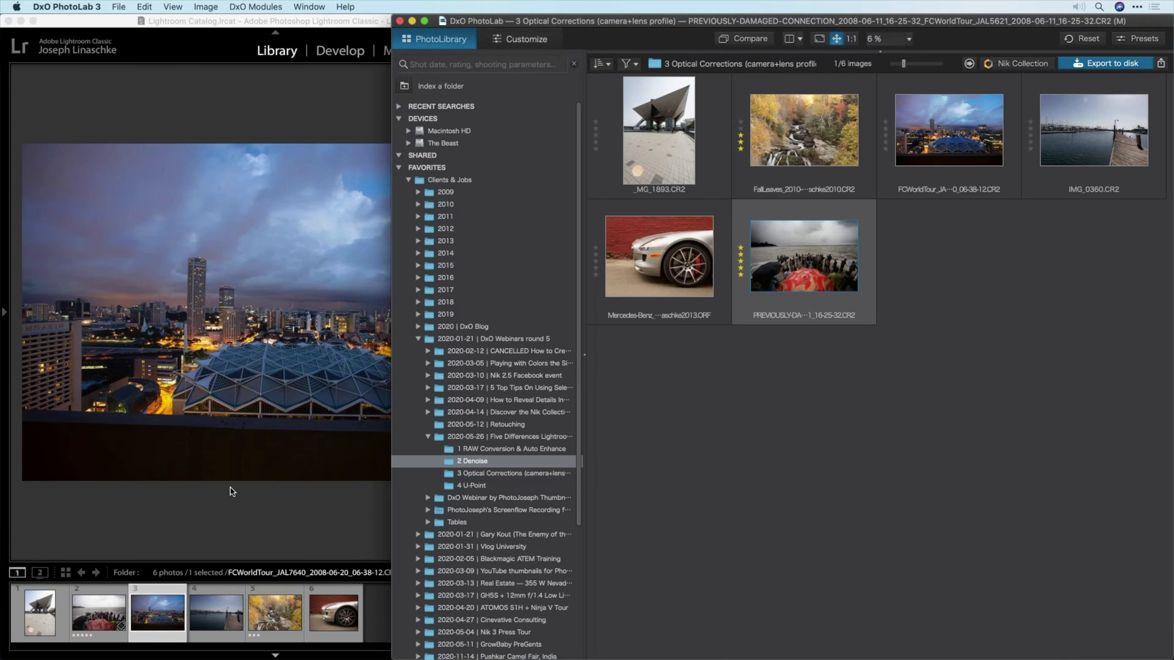
click(233, 492)
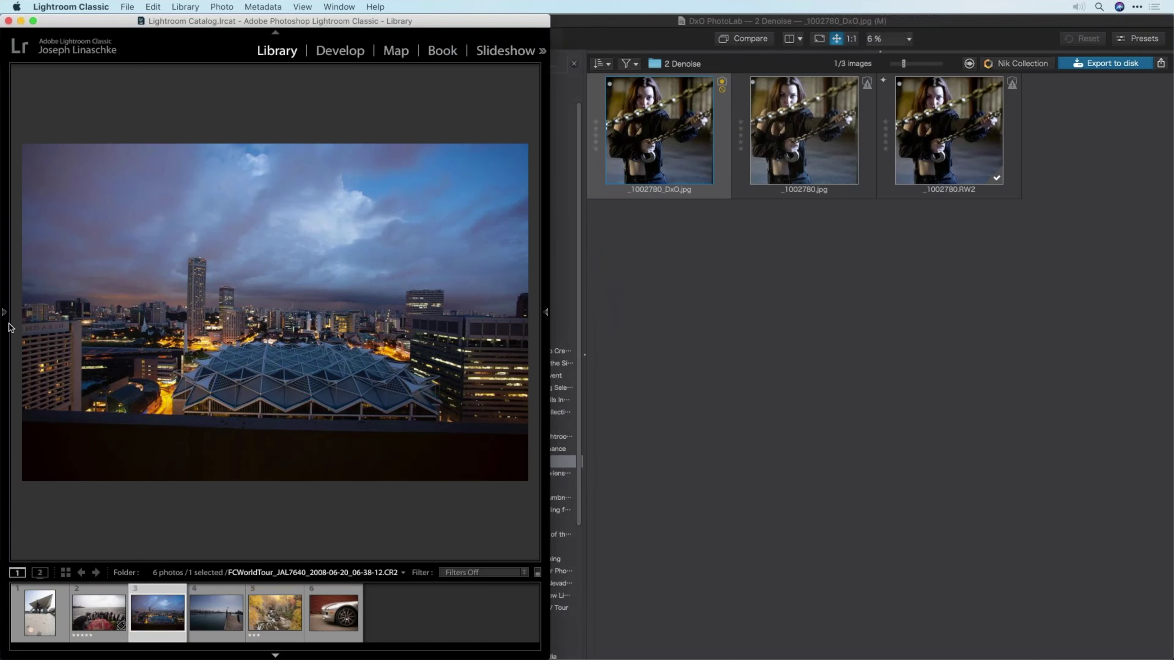
mouse_move(5, 326)
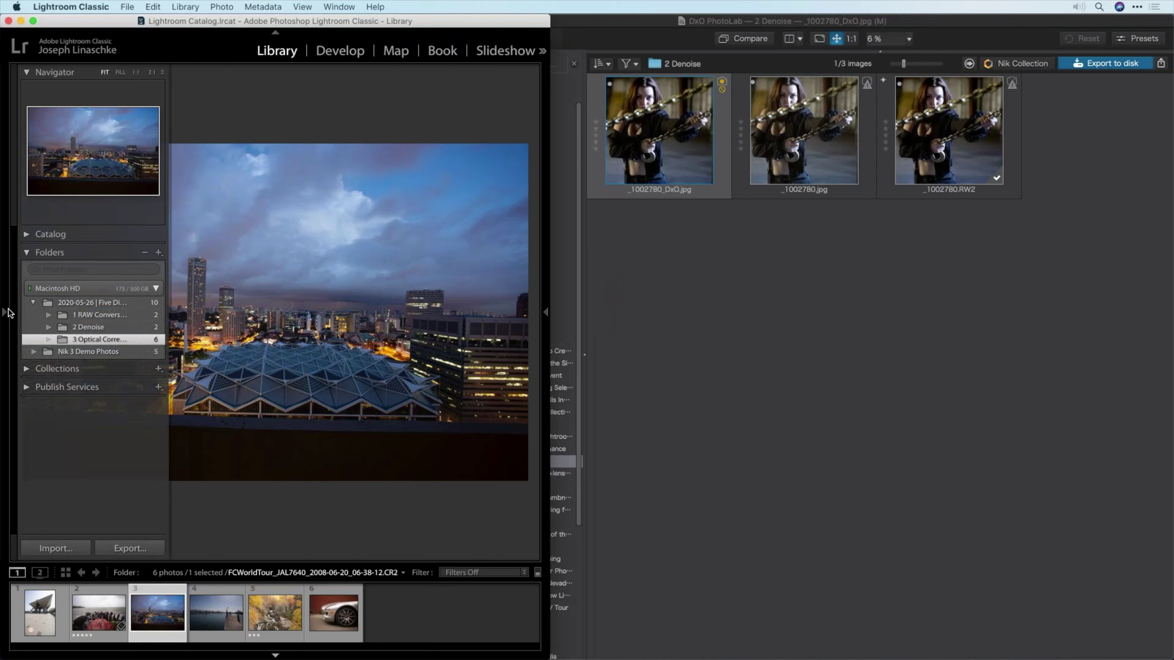
click(111, 329)
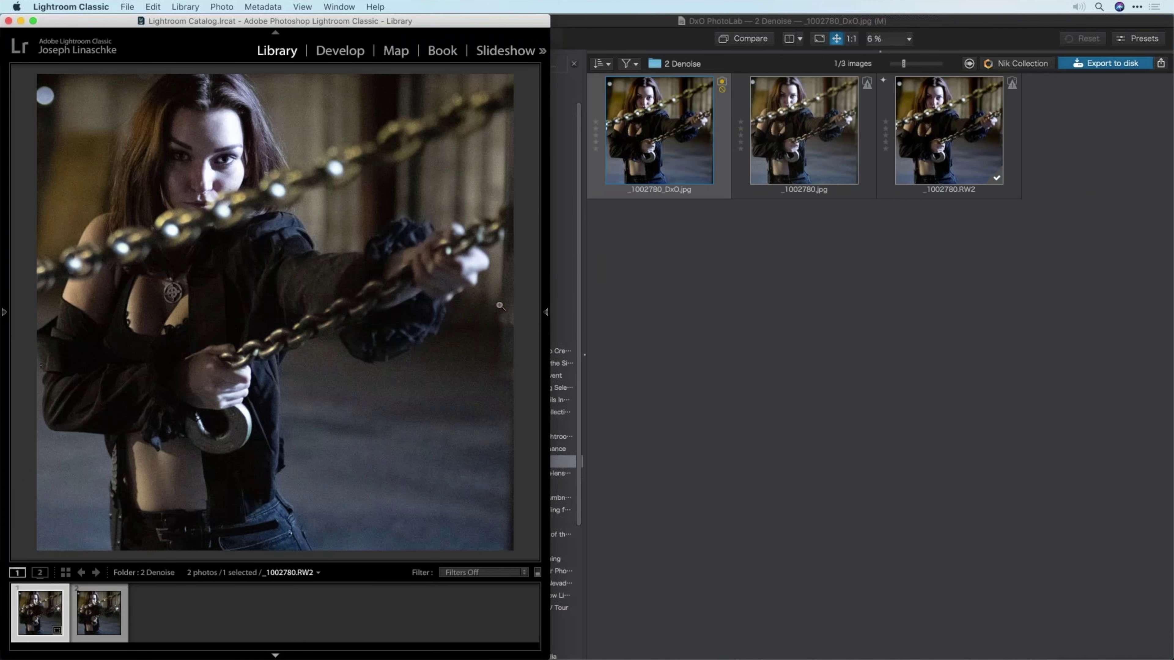
- Widen the Lightroom Classic window and open _1002780.RW2 in Develop with the Detail settings in view
mouse_move(545, 315)
drag(550, 312, 721, 305)
key(d)
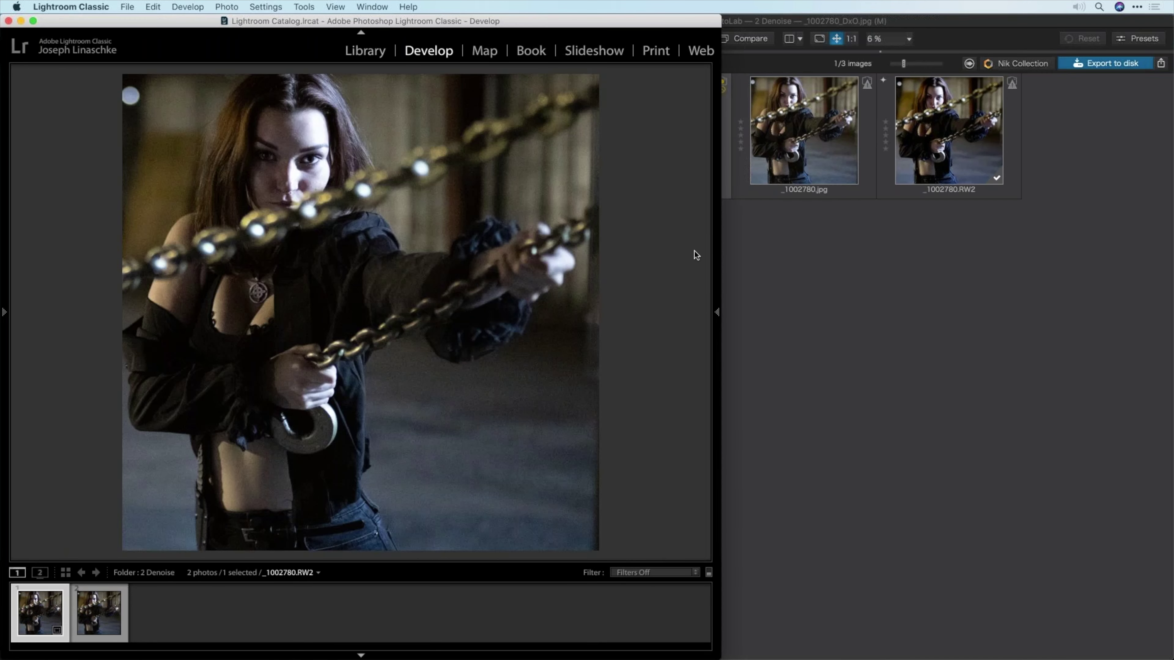
click(717, 310)
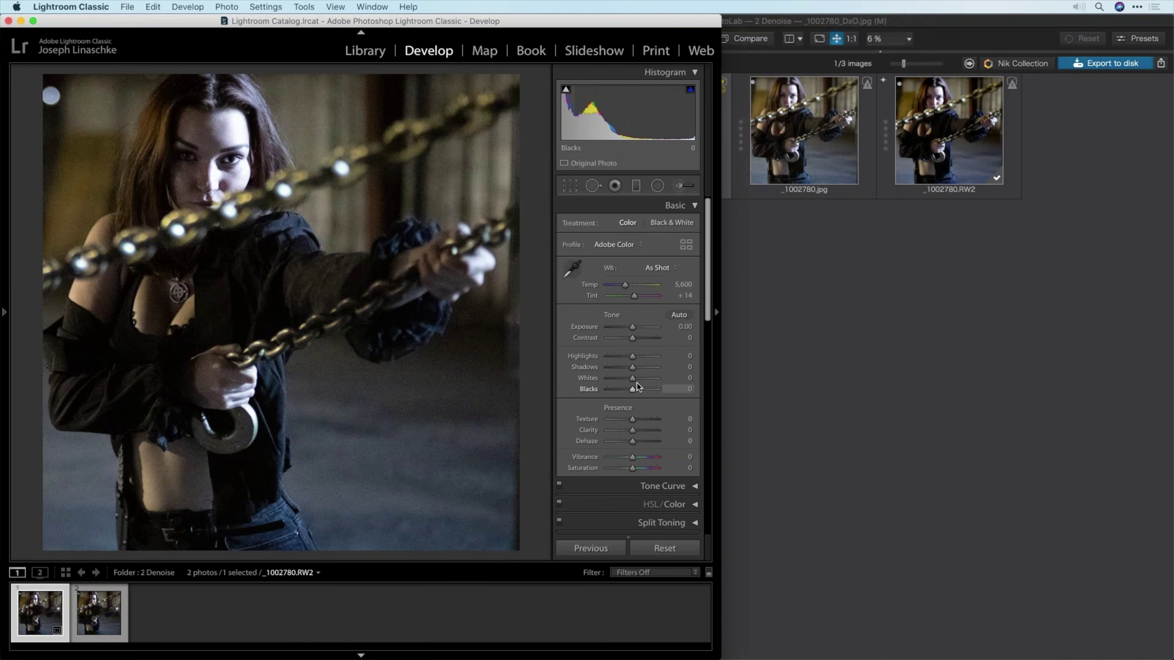
scroll(637, 386, down, 15)
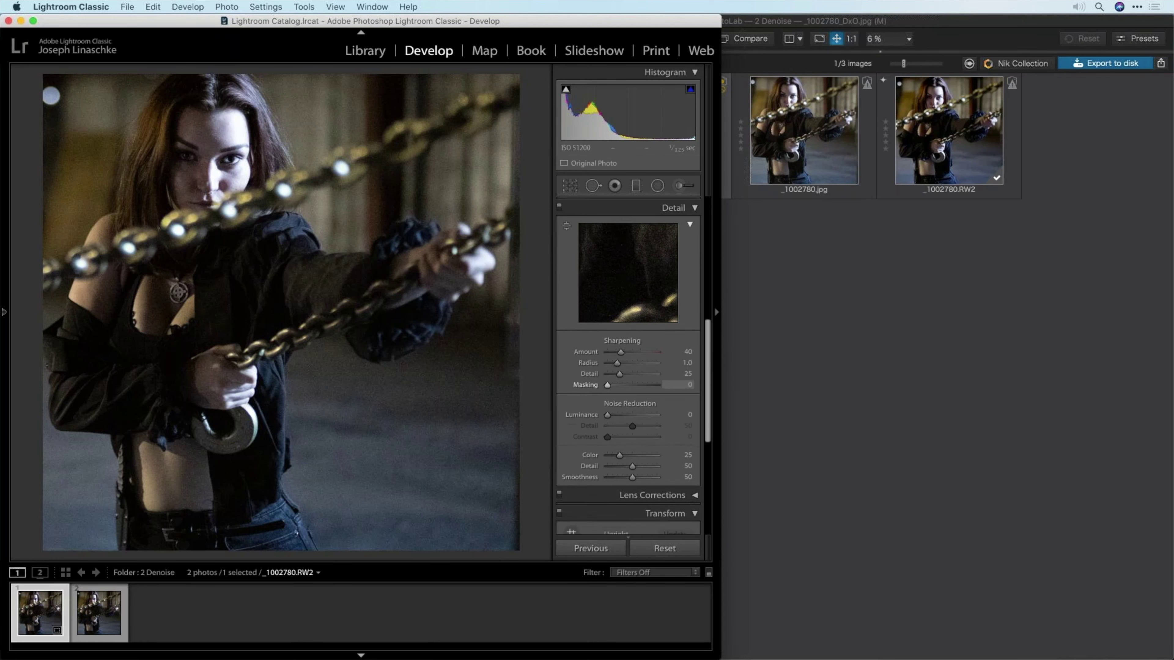
- Enlarge the woman's face and set the Luminance noise reduction to 66
drag(608, 396, 622, 396)
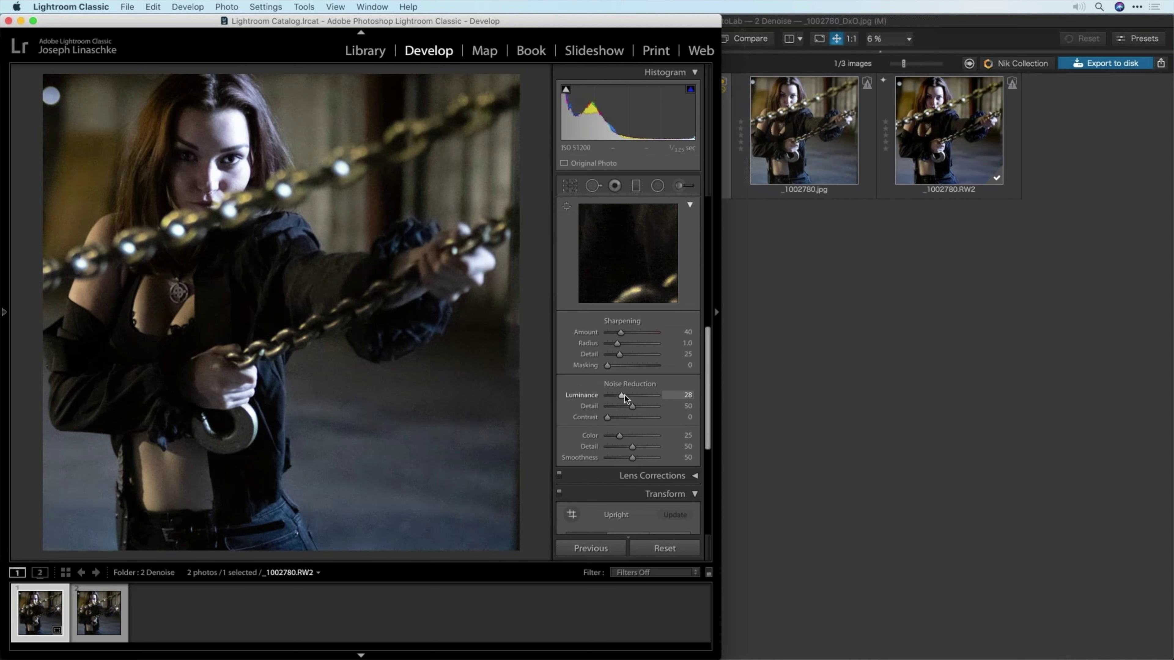
click(199, 240)
drag(200, 239, 236, 389)
drag(616, 397, 641, 399)
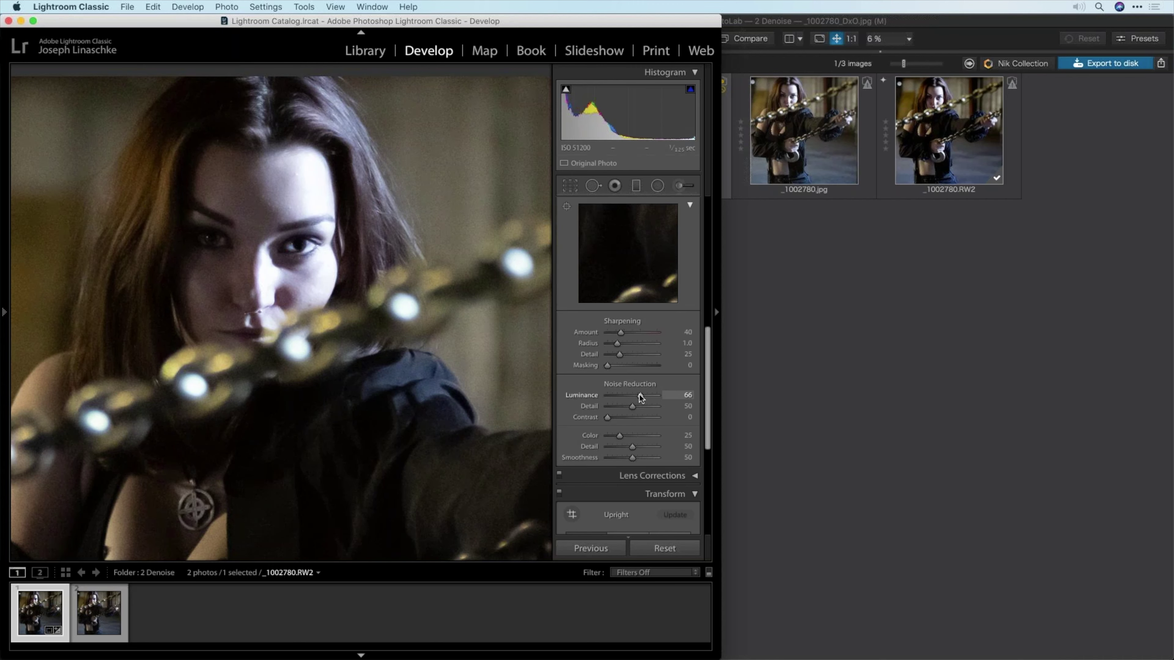
- Switch to DxO PhotoLab, view the face in _1002780_DxO.jpg at 100%, and compare it with the Lightroom Classic noise reduction
click(854, 378)
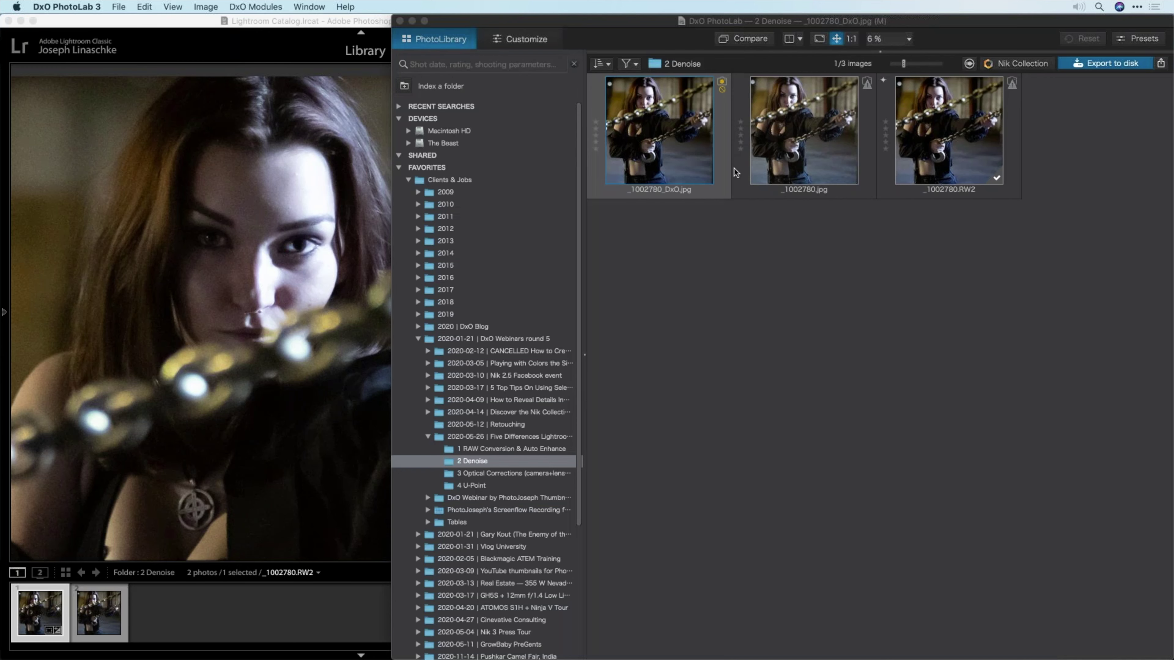
key(super+d)
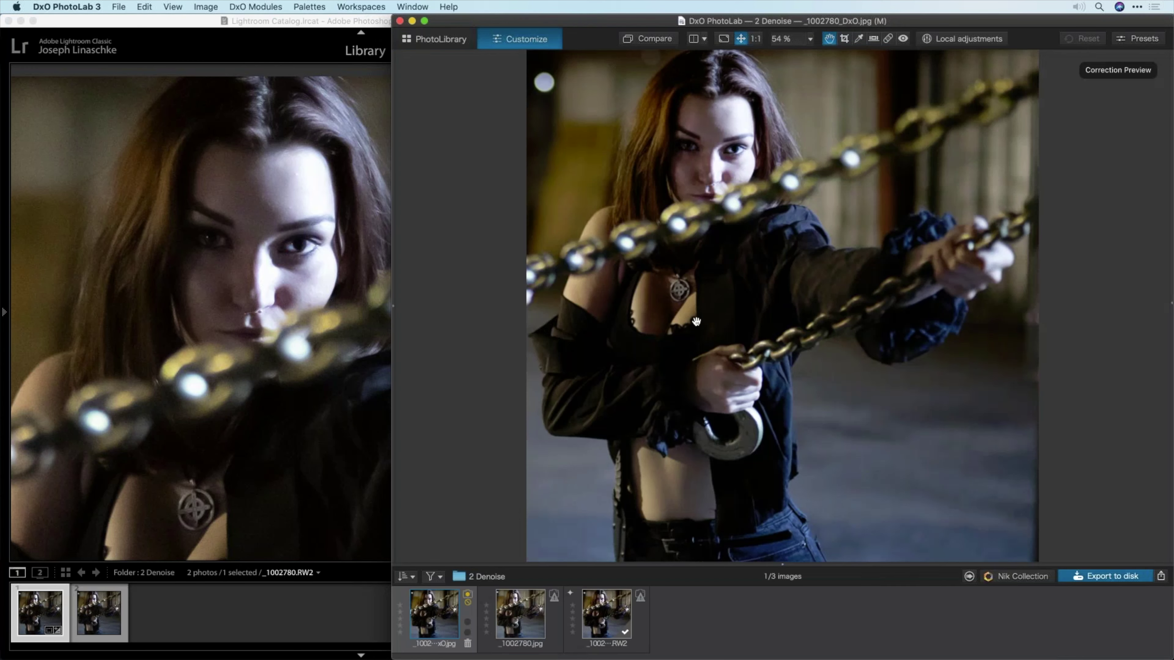
click(755, 39)
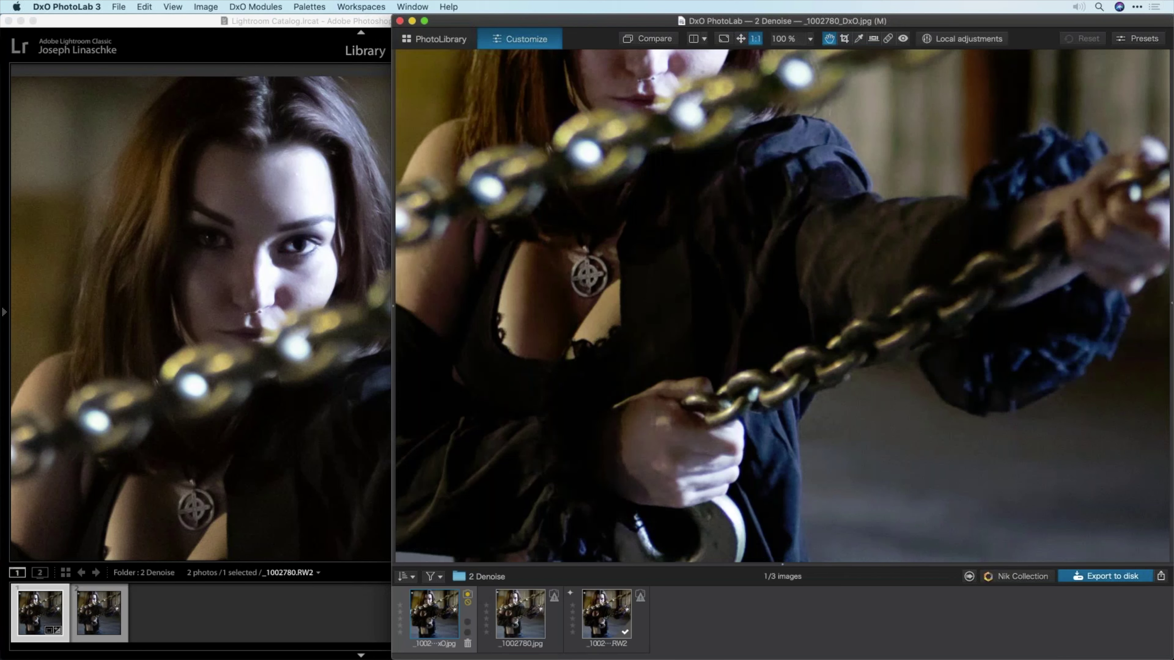
drag(490, 116, 474, 314)
click(329, 313)
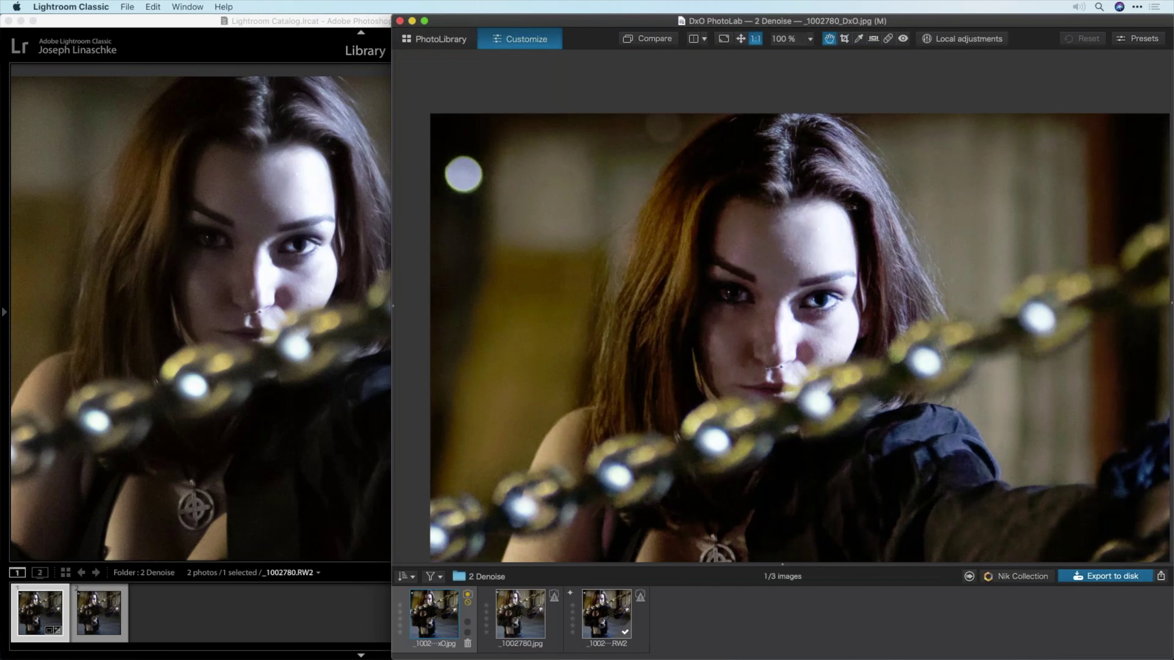
key(d)
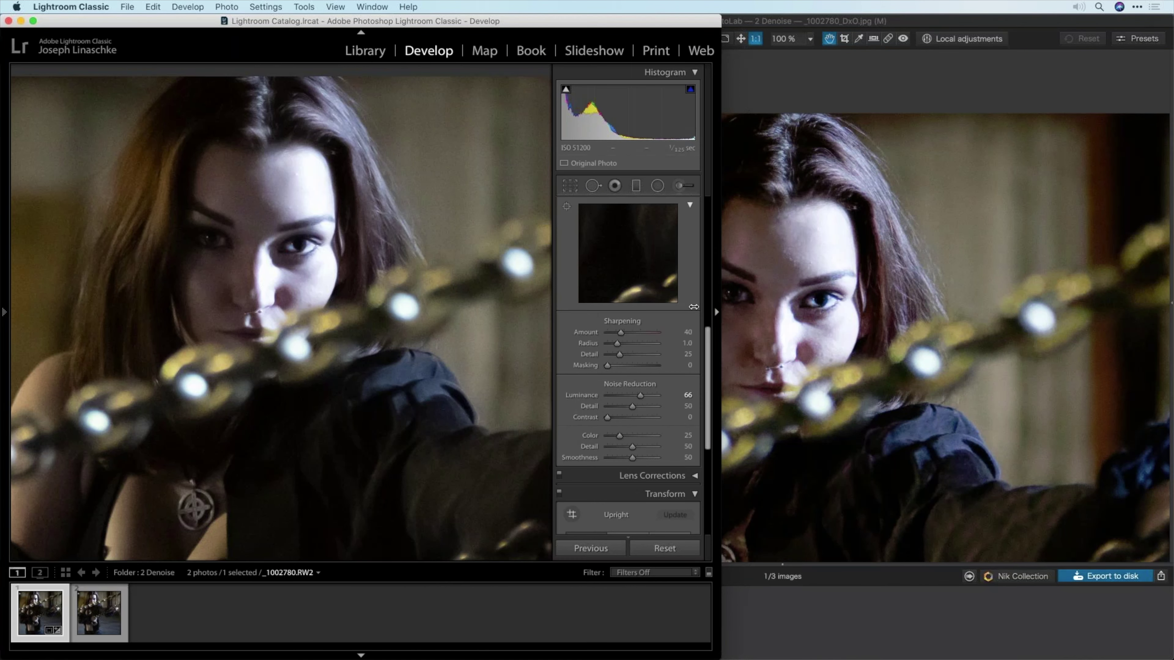
- Narrow the Lightroom Classic window, reposition the face beside the DxO PhotoLab view, and set the Luminance noise reduction to 0
drag(693, 307, 638, 307)
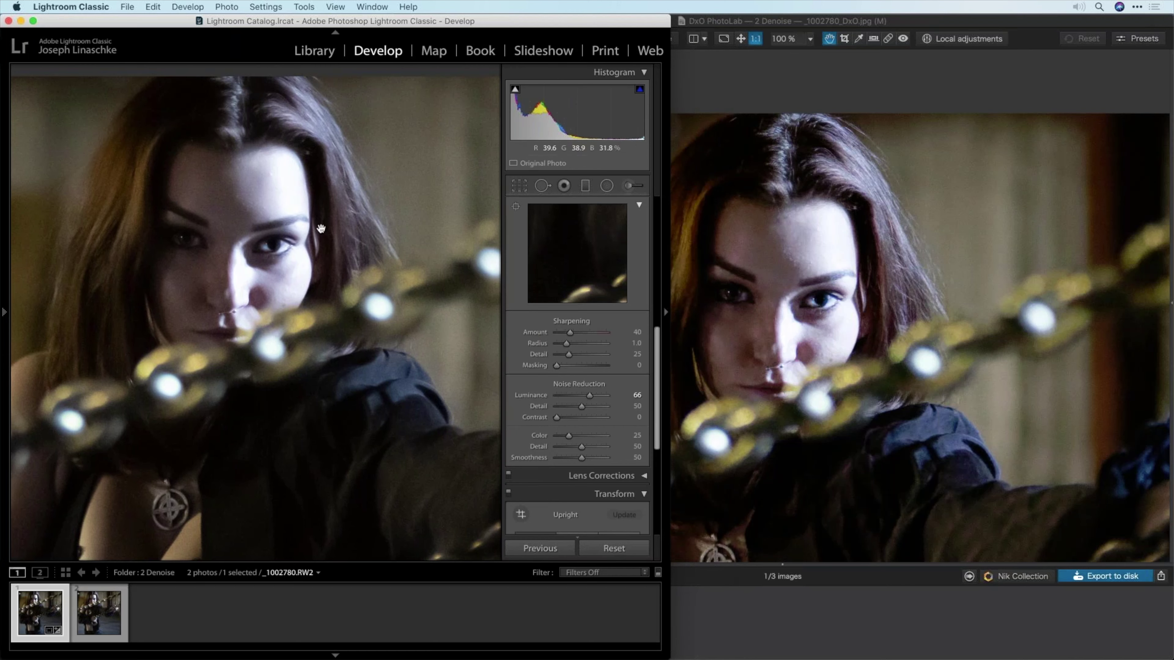
drag(387, 231, 422, 285)
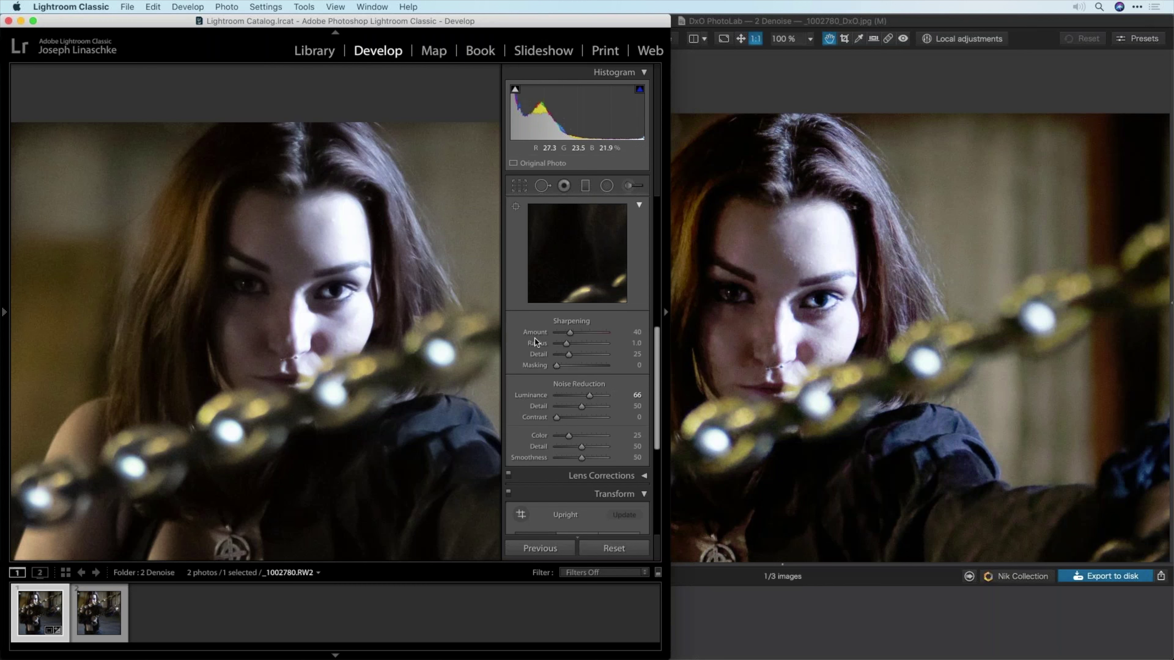
drag(590, 396, 583, 400)
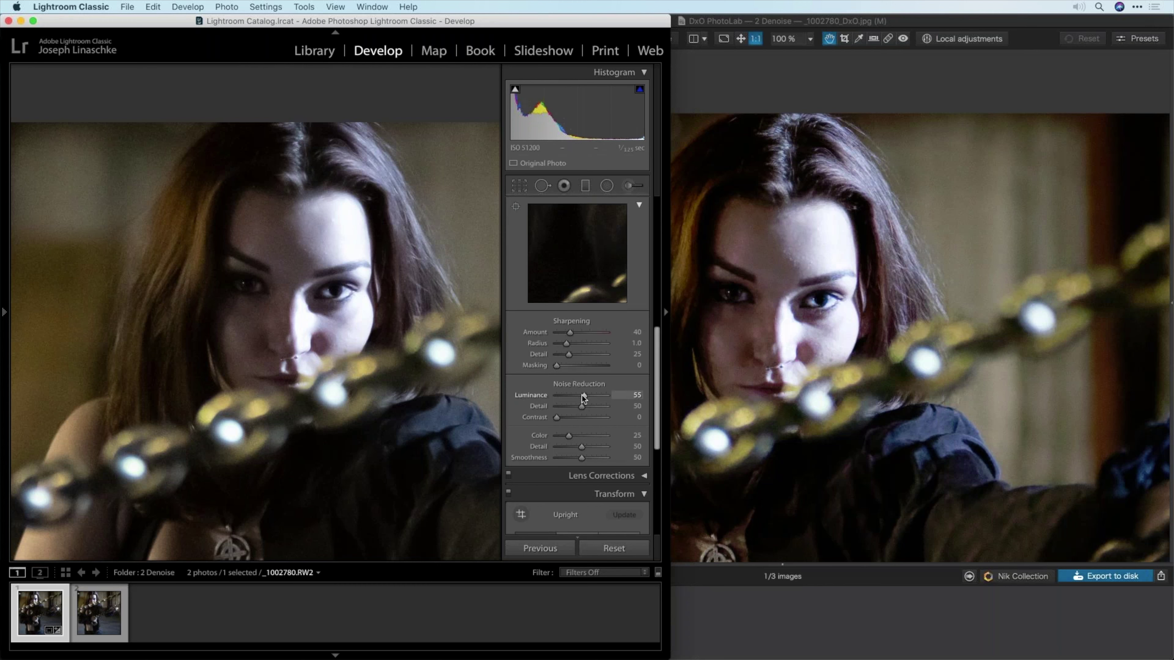
drag(583, 398, 581, 400)
drag(583, 401, 586, 399)
drag(585, 400, 587, 400)
drag(573, 395, 467, 393)
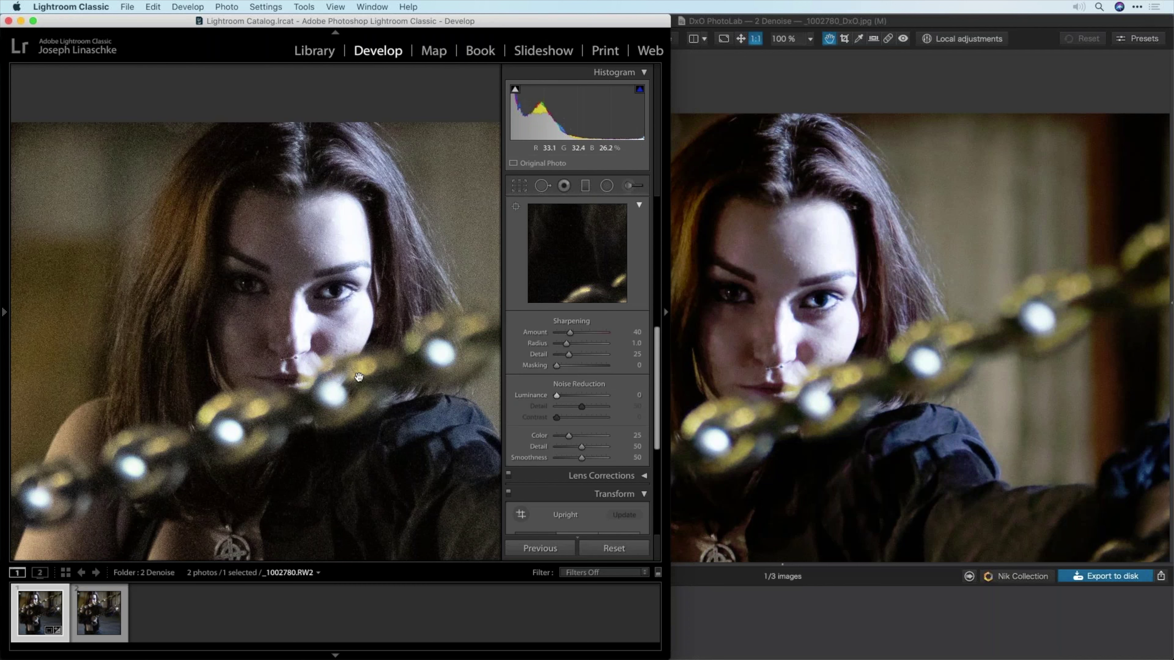
- Switch to DxO PhotoLab and show the palettes beside the enlarged photo
click(983, 328)
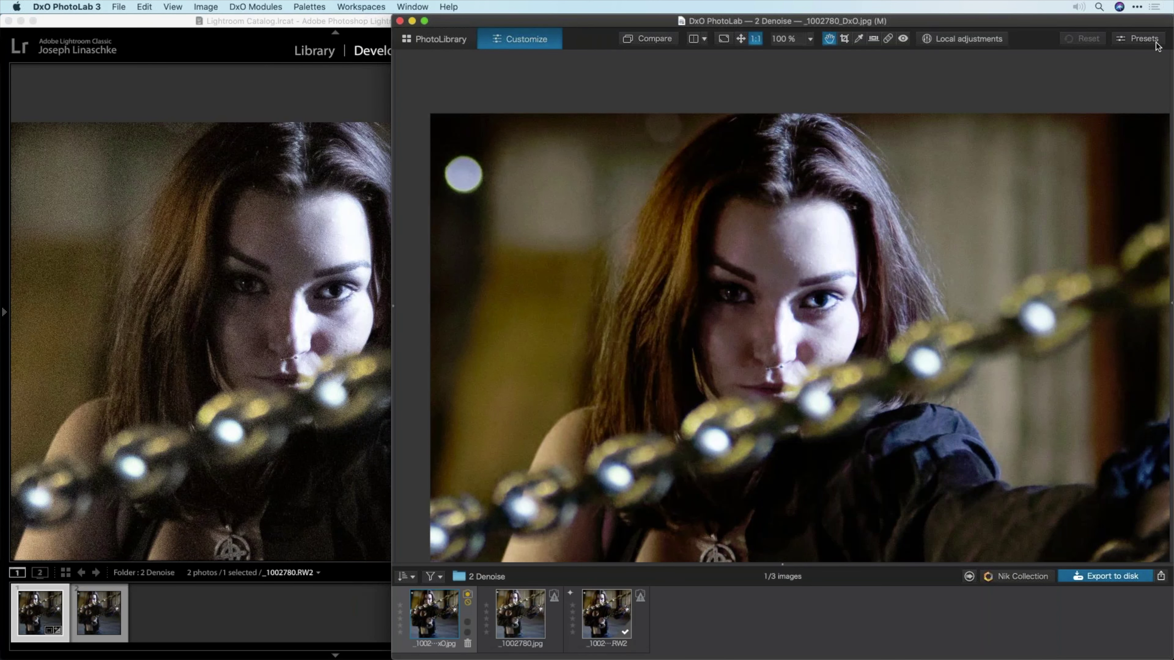
click(1141, 38)
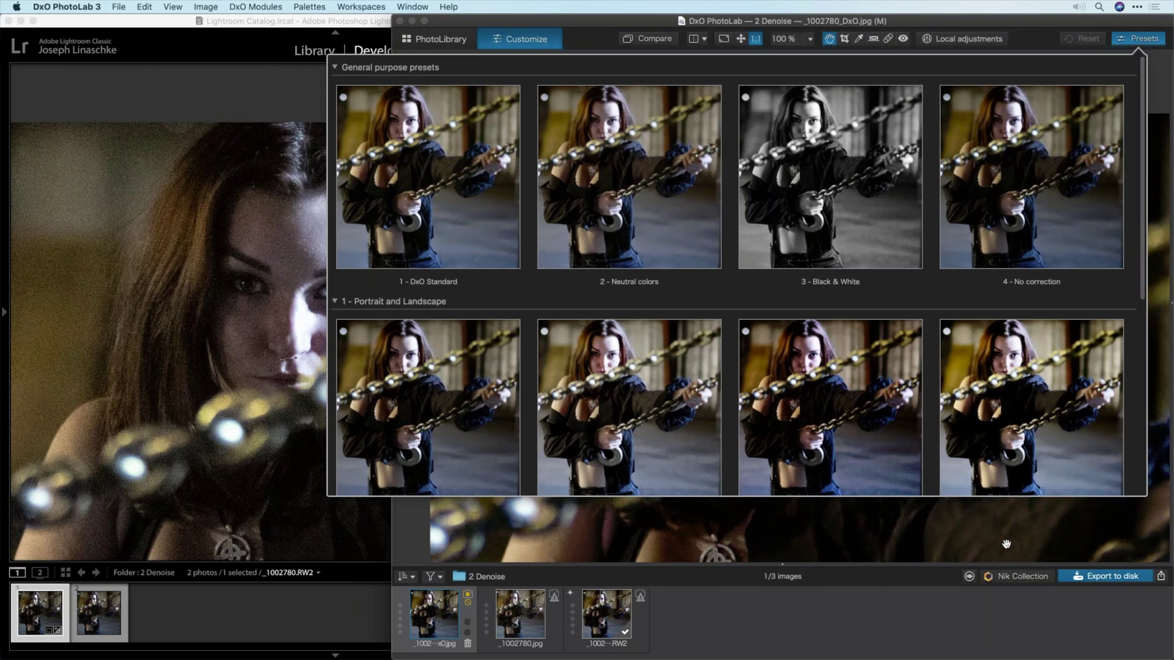
click(1141, 38)
key(Tab)
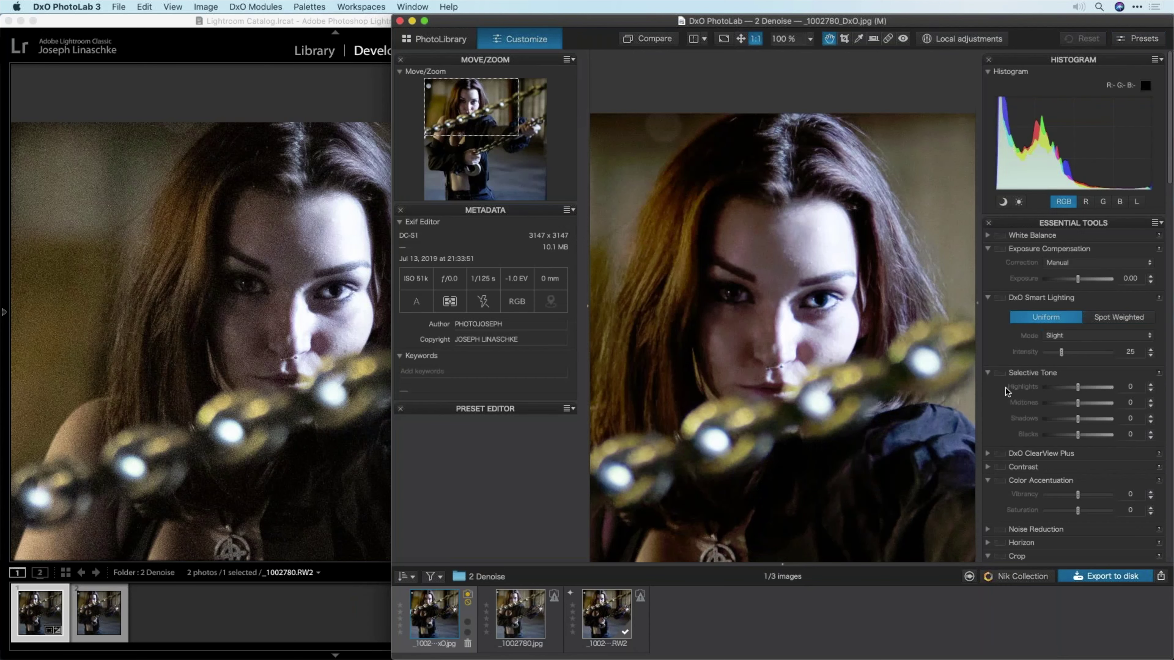
- Open _1002780.RW2 and bring its Noise Reduction settings in the Detail palette into view
scroll(1012, 388, down, 15)
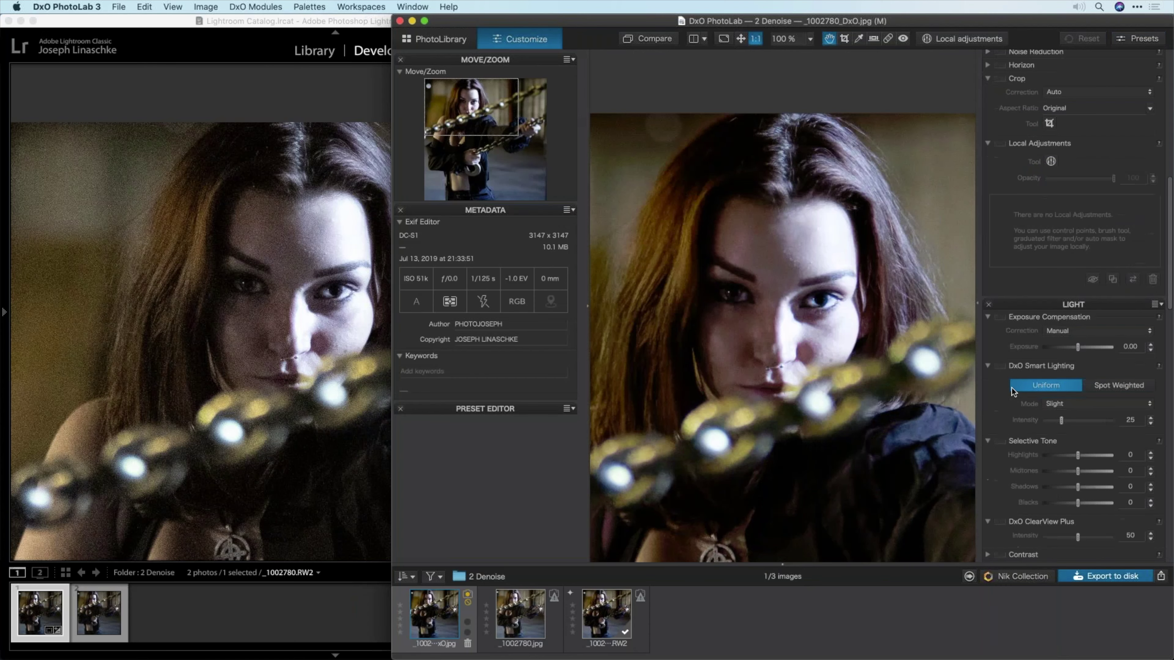
scroll(1012, 388, down, 10)
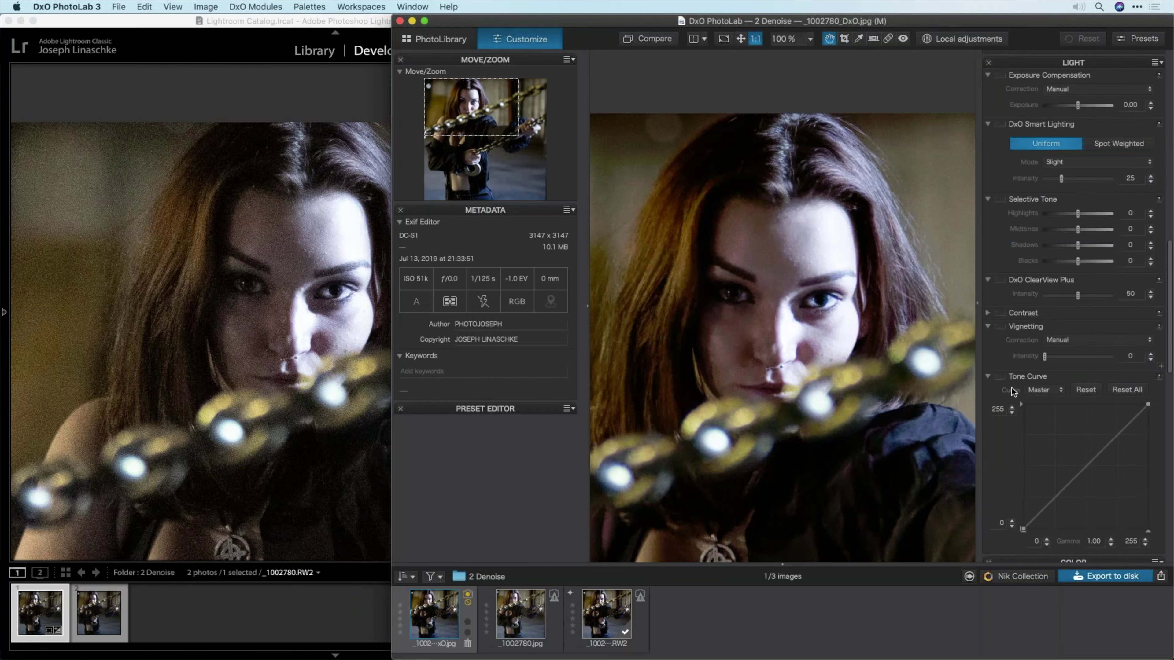
scroll(1012, 388, up, 20)
scroll(1012, 387, up, 8)
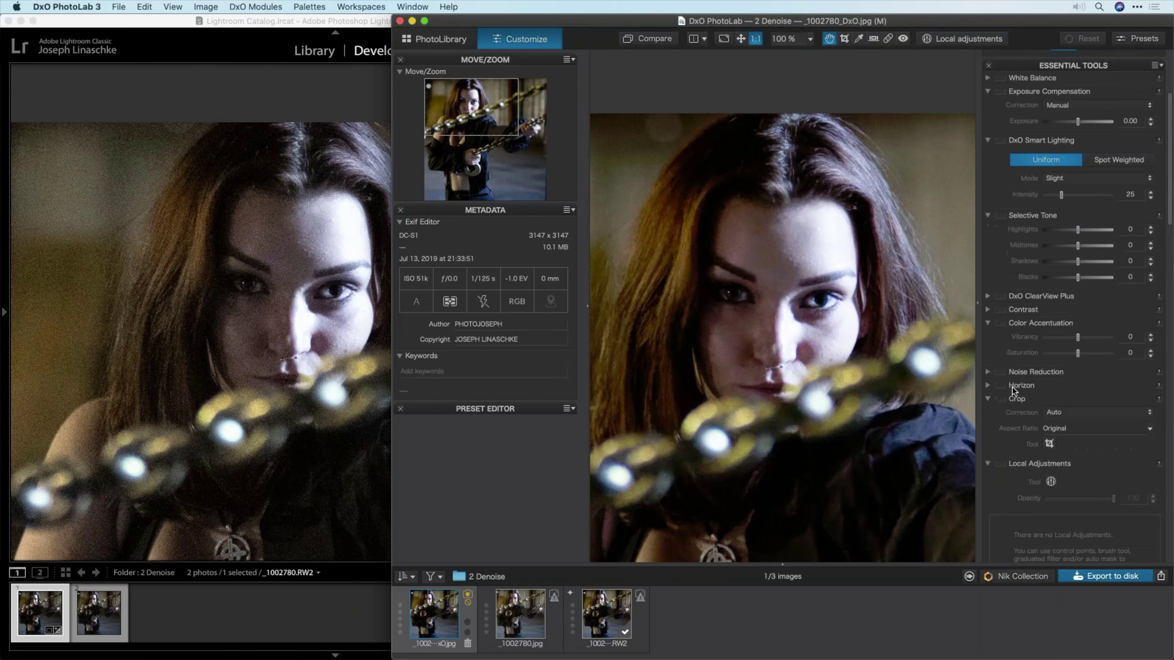
scroll(1013, 387, down, 6)
scroll(1013, 387, down, 15)
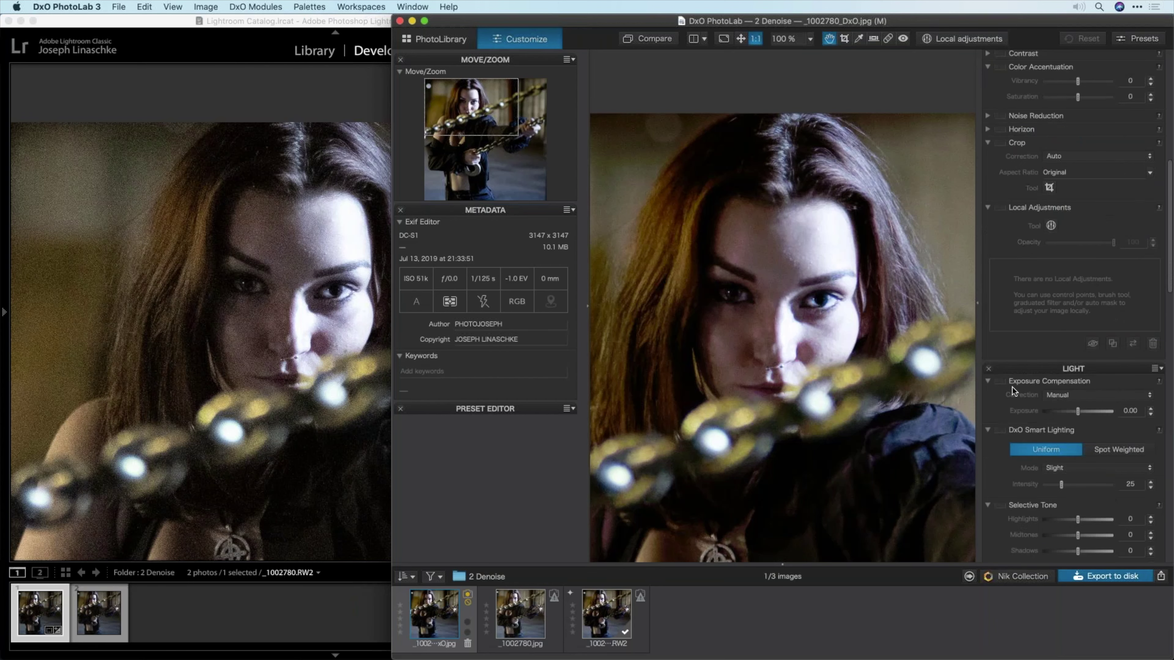
scroll(1012, 387, down, 5)
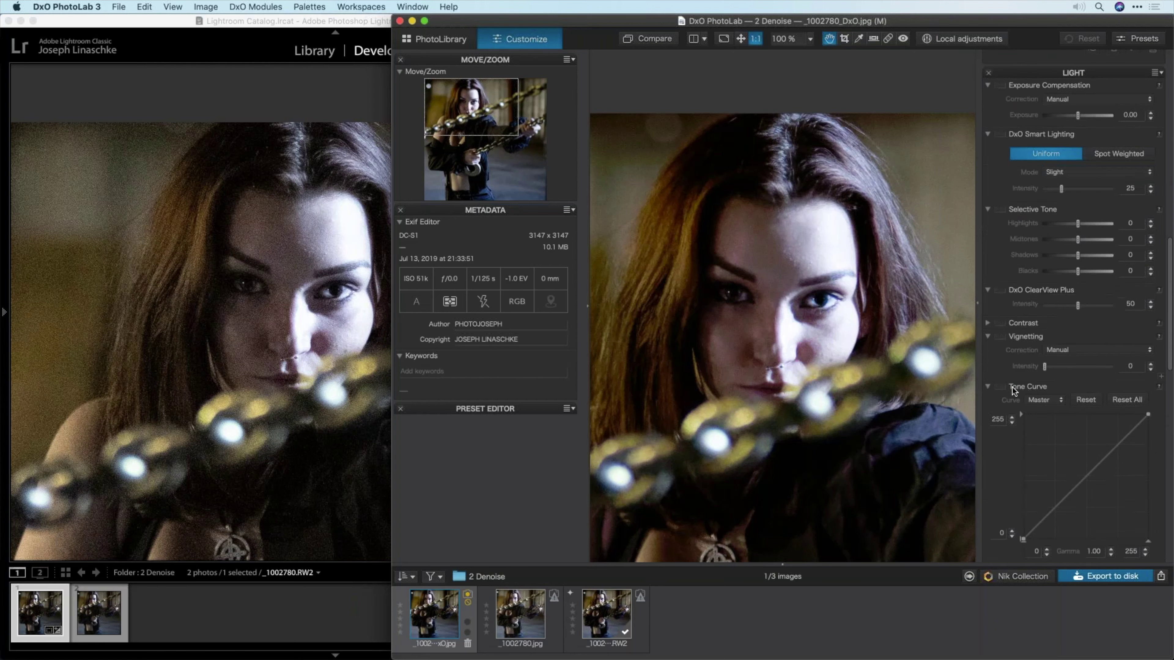
scroll(1013, 387, down, 15)
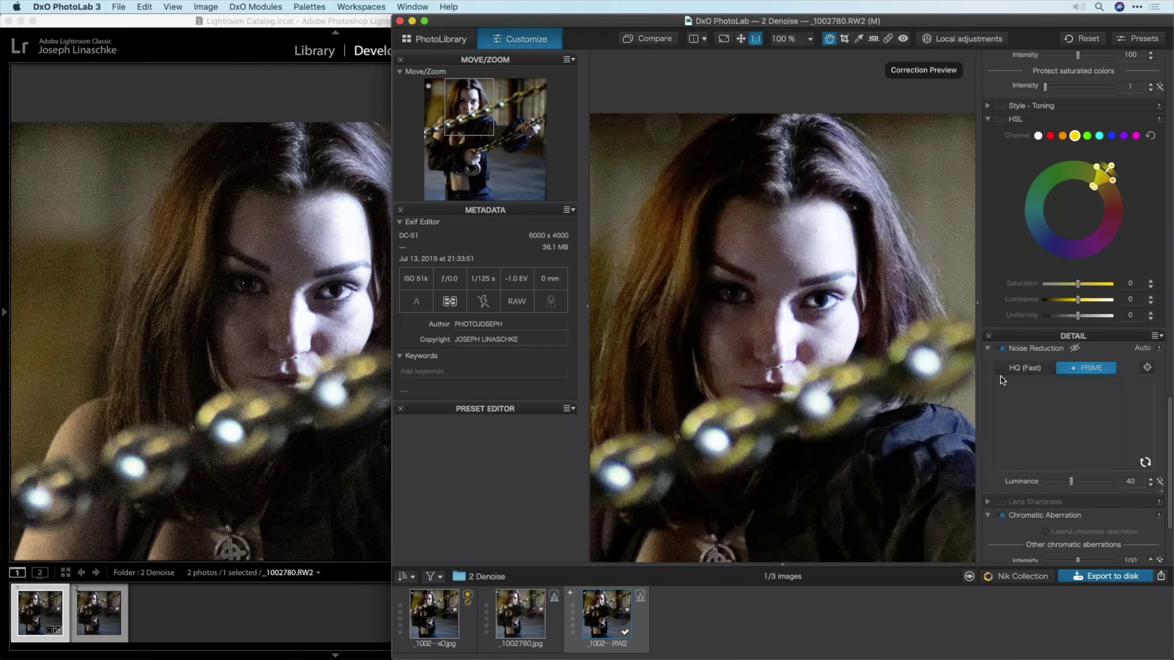
- Turn off Noise Reduction on _1002780.RW2 to inspect the raw noise, and turn it back on in HQ (Fast) mode
click(1002, 349)
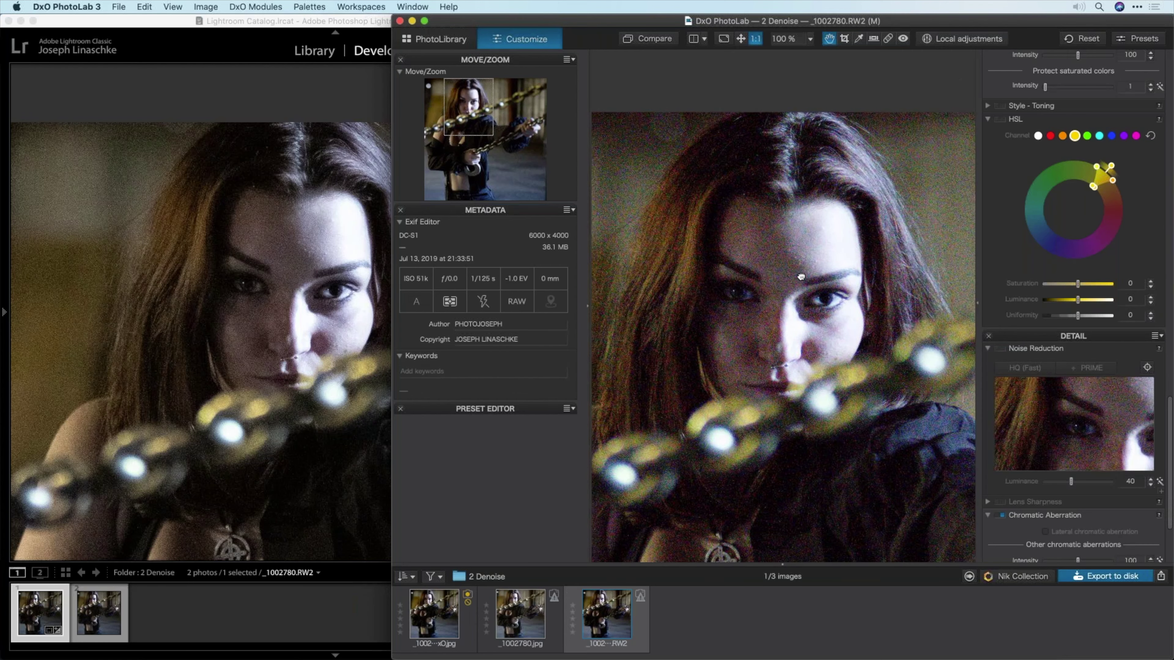
drag(801, 276, 814, 273)
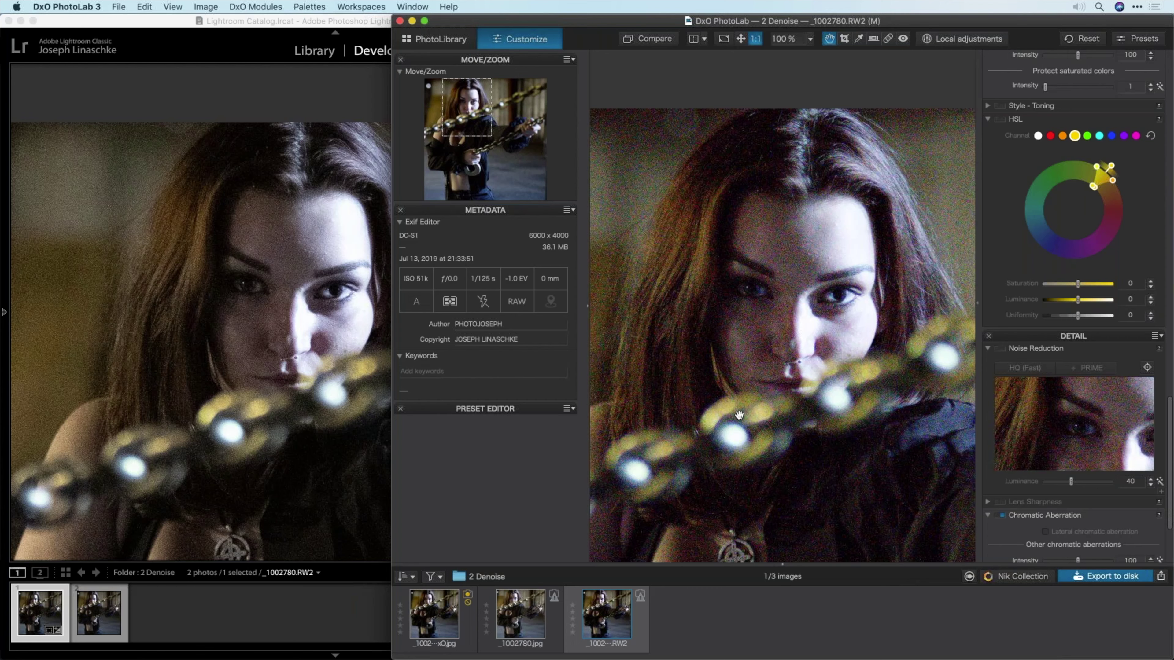
click(989, 348)
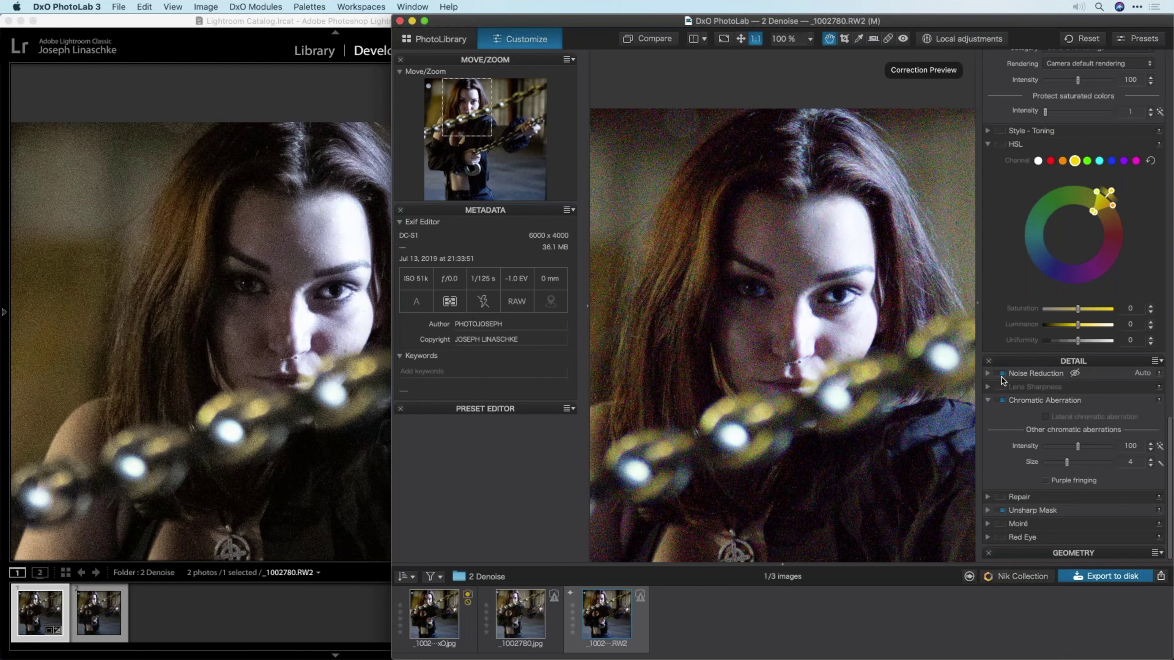
click(988, 374)
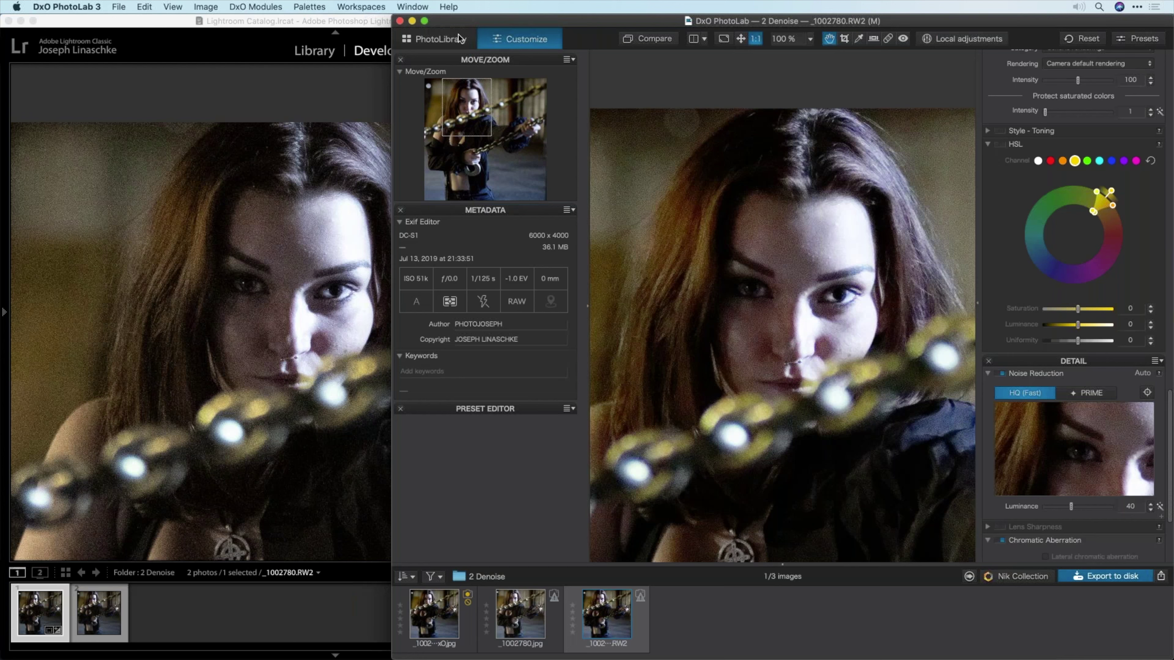
- Reveal _1002780_DxO.jpg from the PhotoLibrary in Finder and view the 2 Denoise folder's location
click(444, 41)
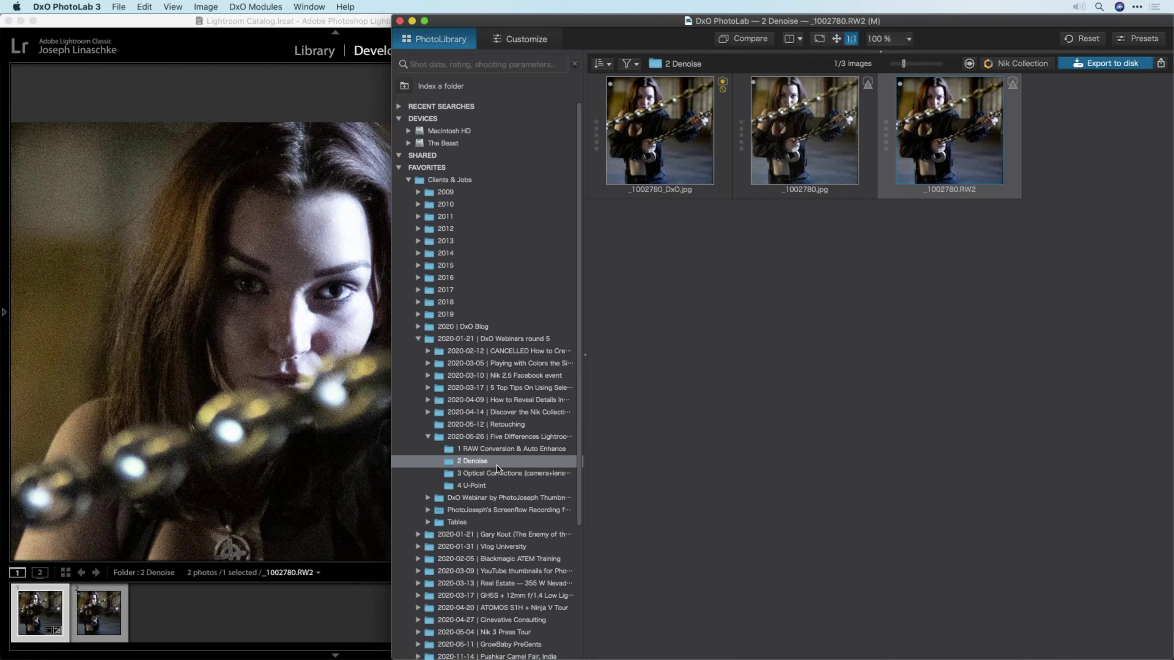
right_click(674, 125)
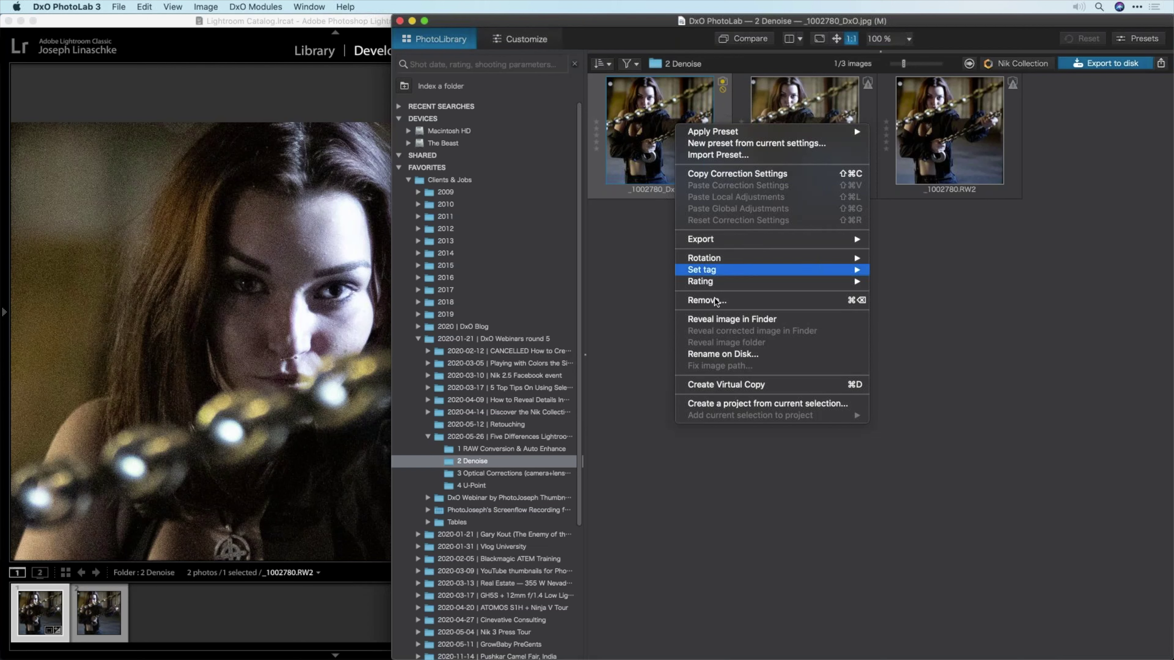
click(727, 321)
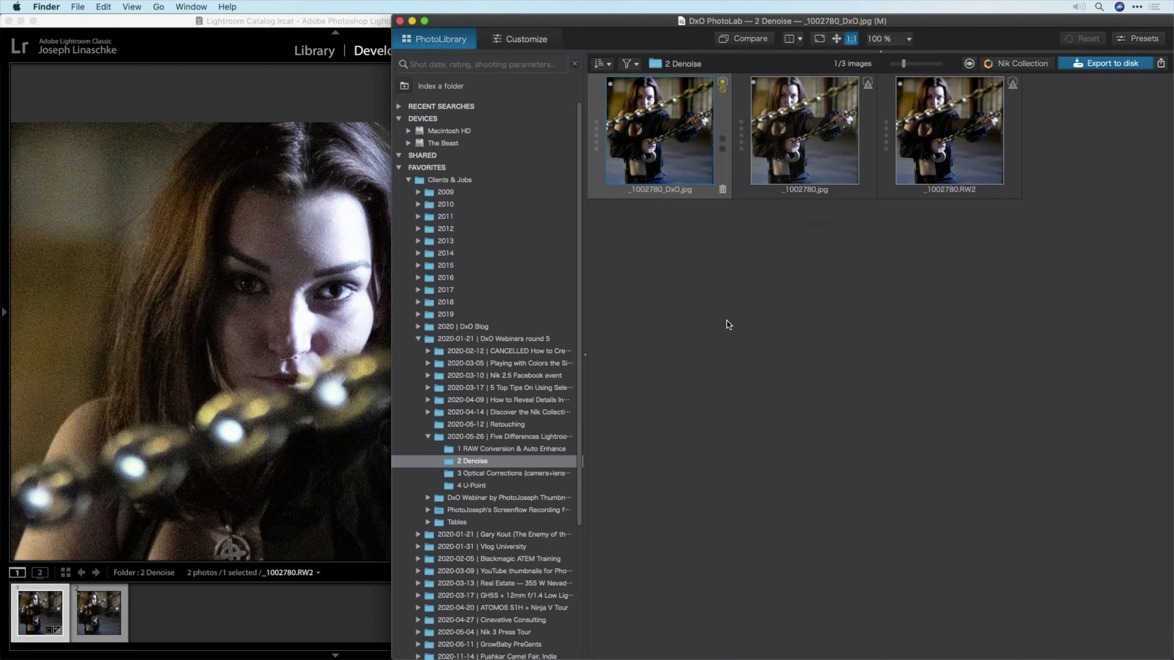
super+click(583, 43)
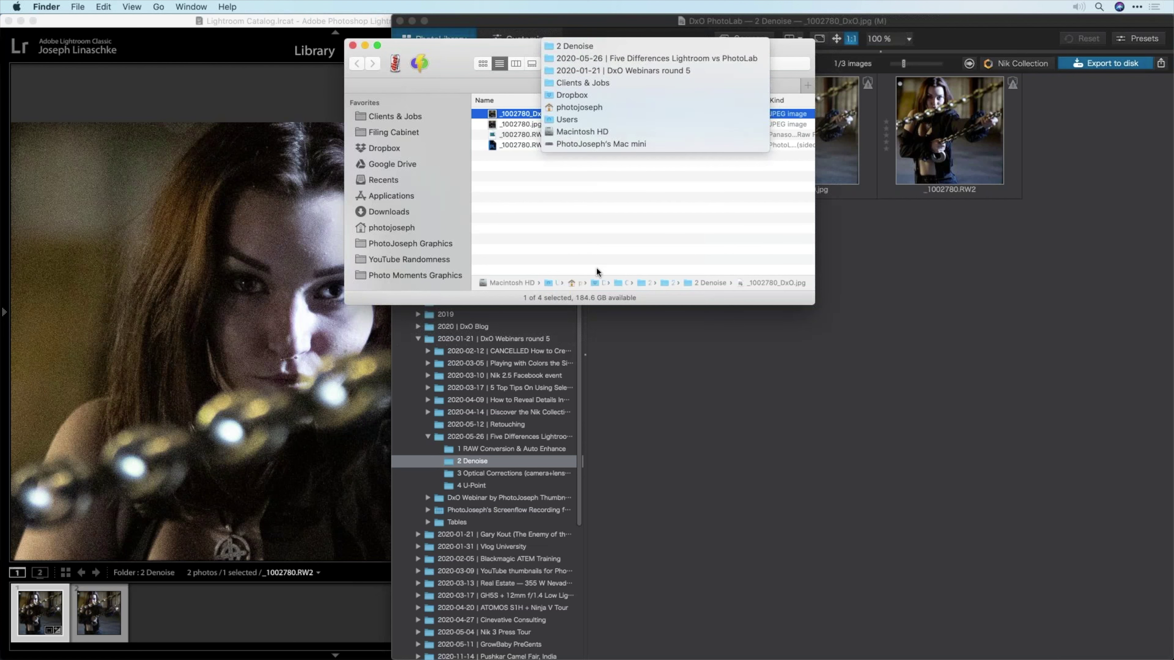
click(603, 163)
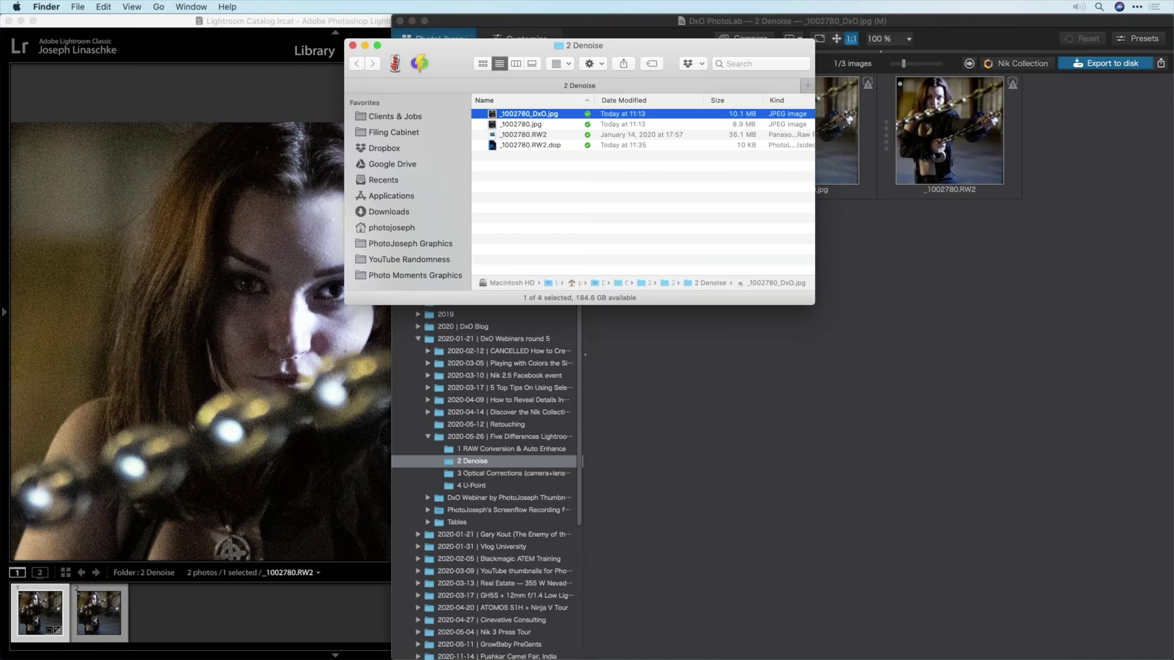
- Return to DxO PhotoLab and view the installed DxO Optics Modules for the Canon EOS 1Ds Mark III
key(F11)
key(F11)
key(super+Tab)
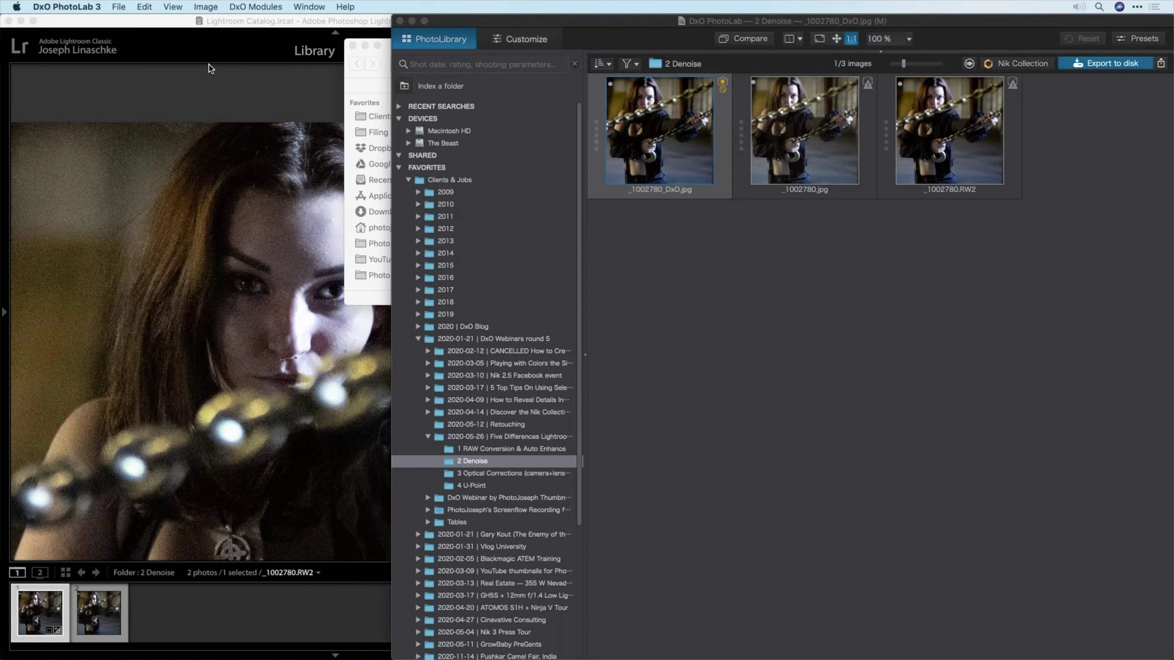
click(256, 7)
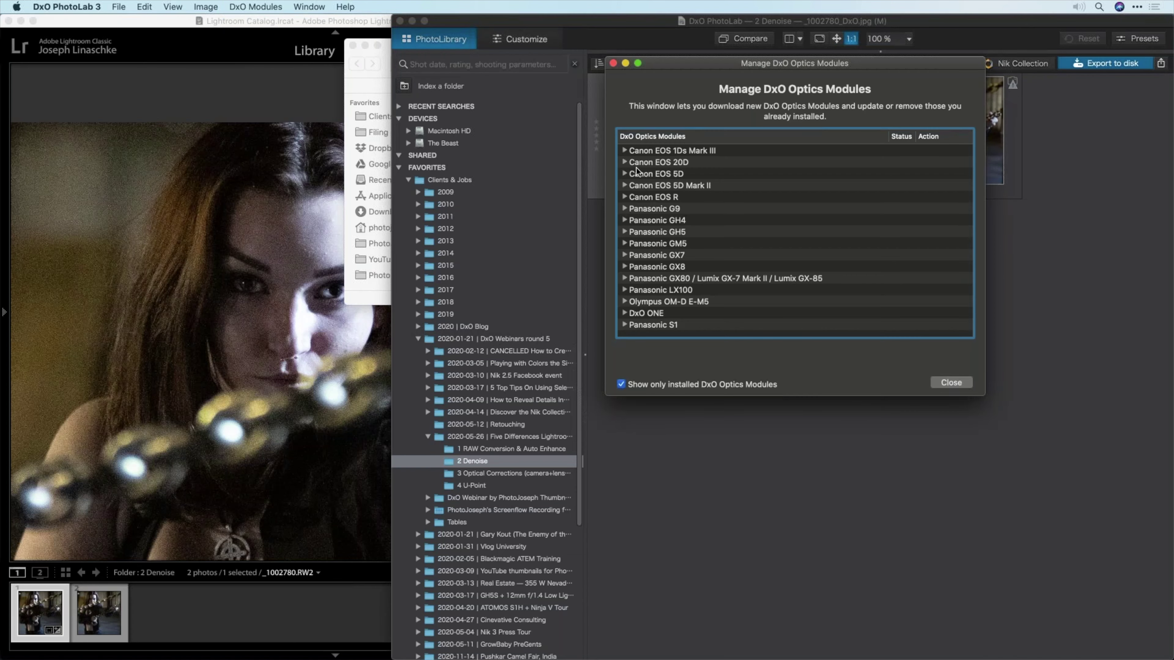
click(624, 152)
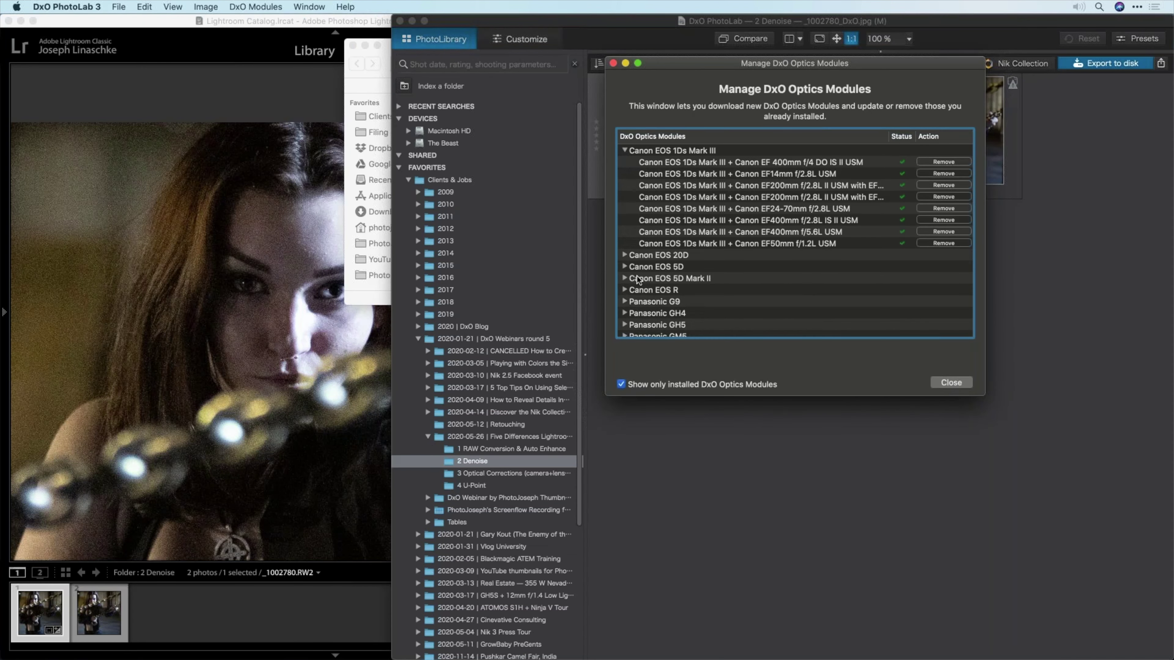
- List all available DxO Optics Modules, expand Canon down to the EOS 1000D, and enlarge the module manager
click(653, 386)
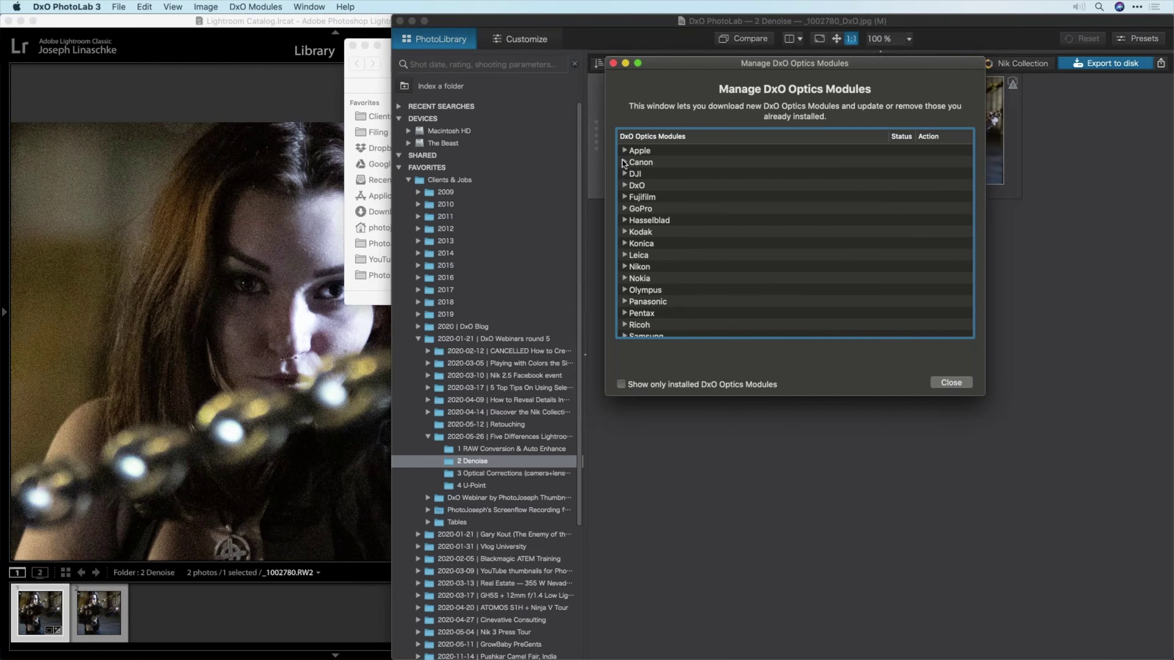
click(624, 162)
click(634, 173)
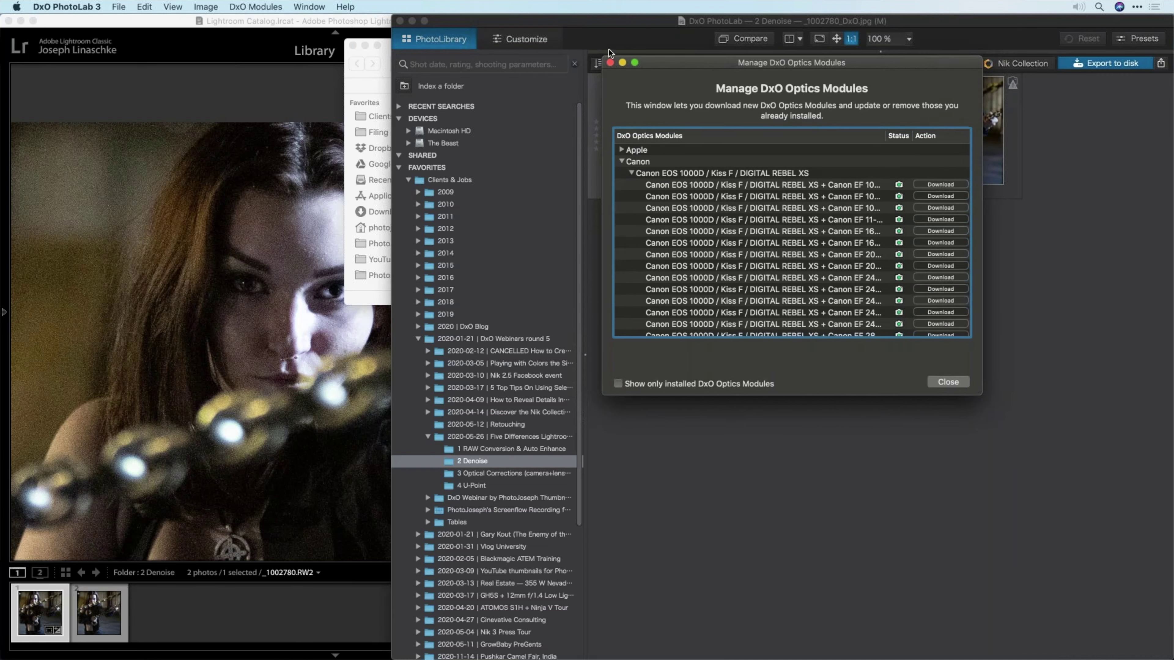
drag(699, 62, 592, 45)
drag(877, 378, 936, 607)
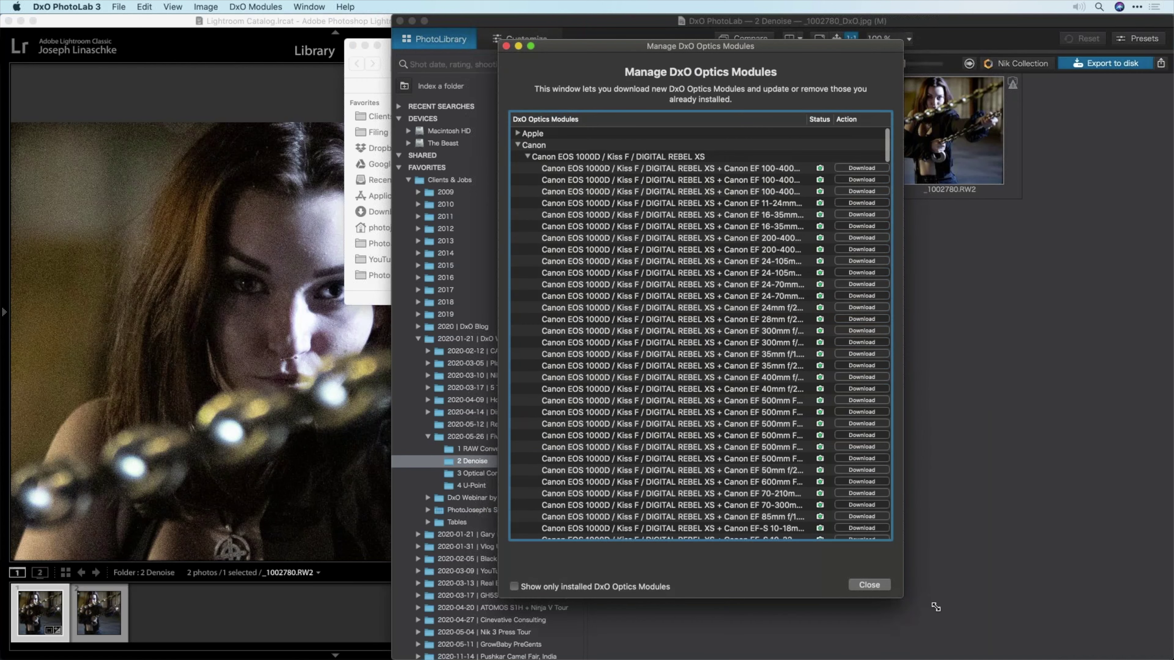
- Download the Canon EOS 5D Mark IV modules for the EF 16-35mm f/2.8L III USM, 24-70mm f/4L IS USM and 40mm f/2.8 STM
click(527, 157)
scroll(565, 463, down, 15)
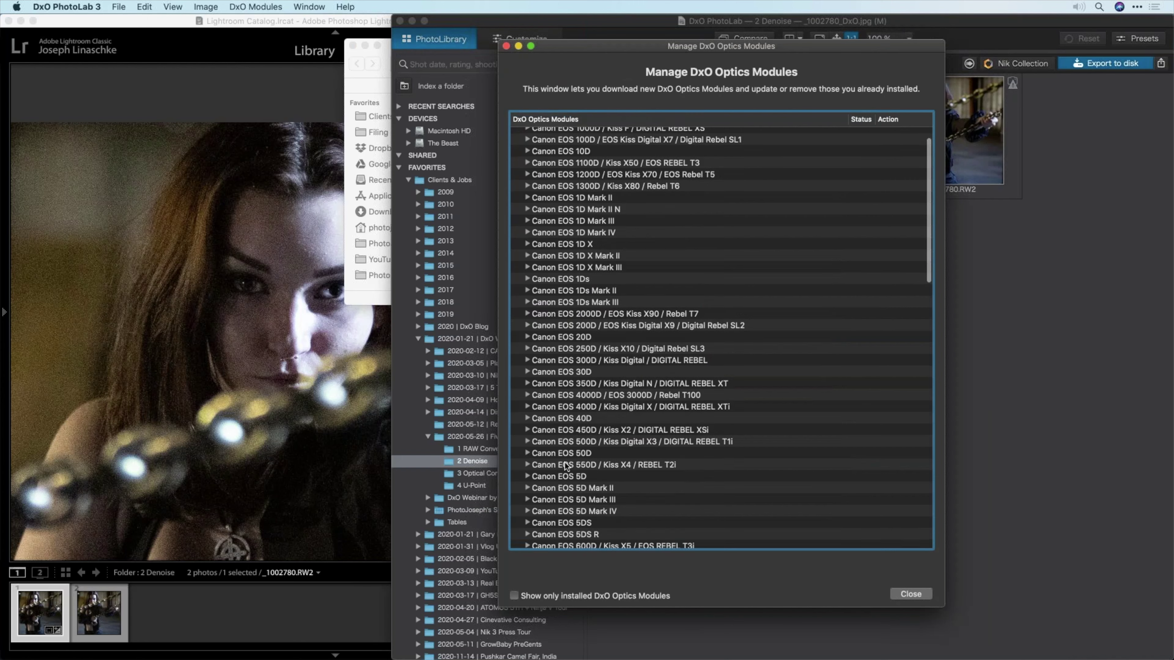
scroll(558, 342, up, 3)
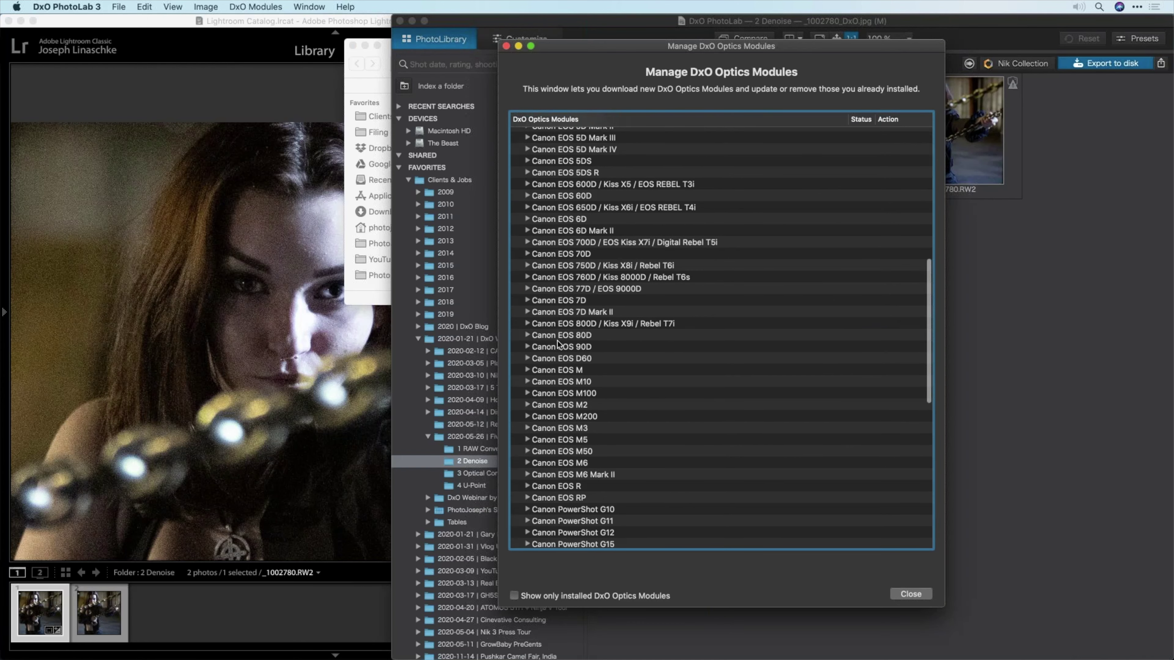
click(527, 242)
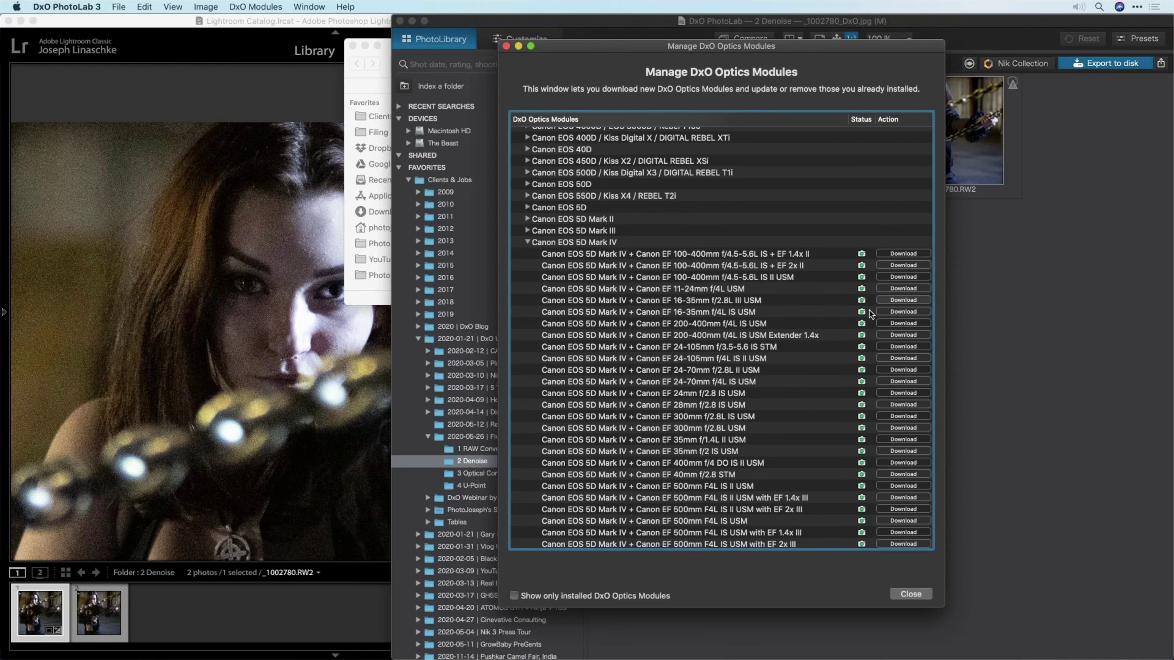
click(901, 300)
click(904, 381)
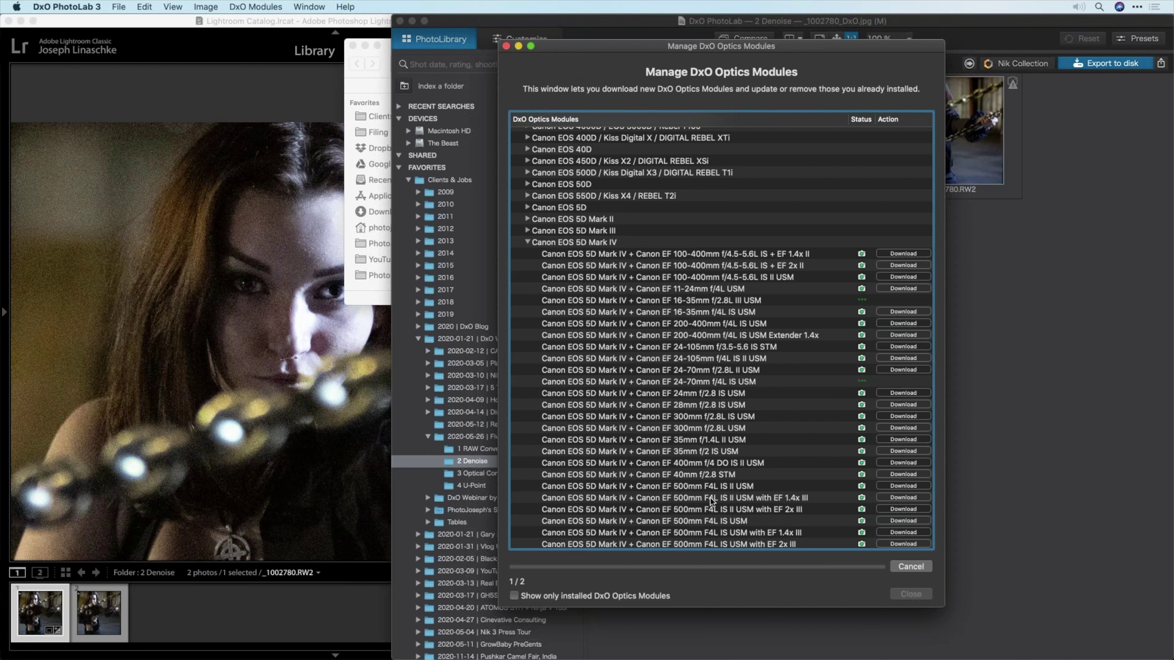
click(888, 474)
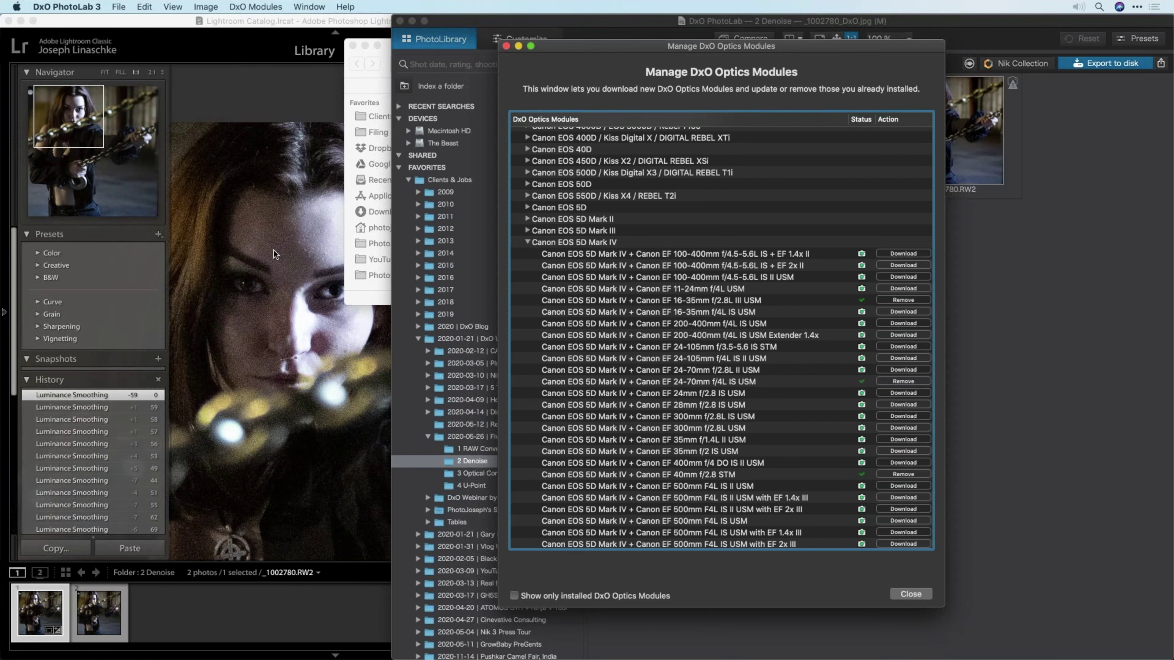
- Switch to Lightroom Classic's Develop module and show the plug-in command for transferring _1002780.RW2 to DxO PhotoLab 3
click(219, 90)
key(d)
click(127, 6)
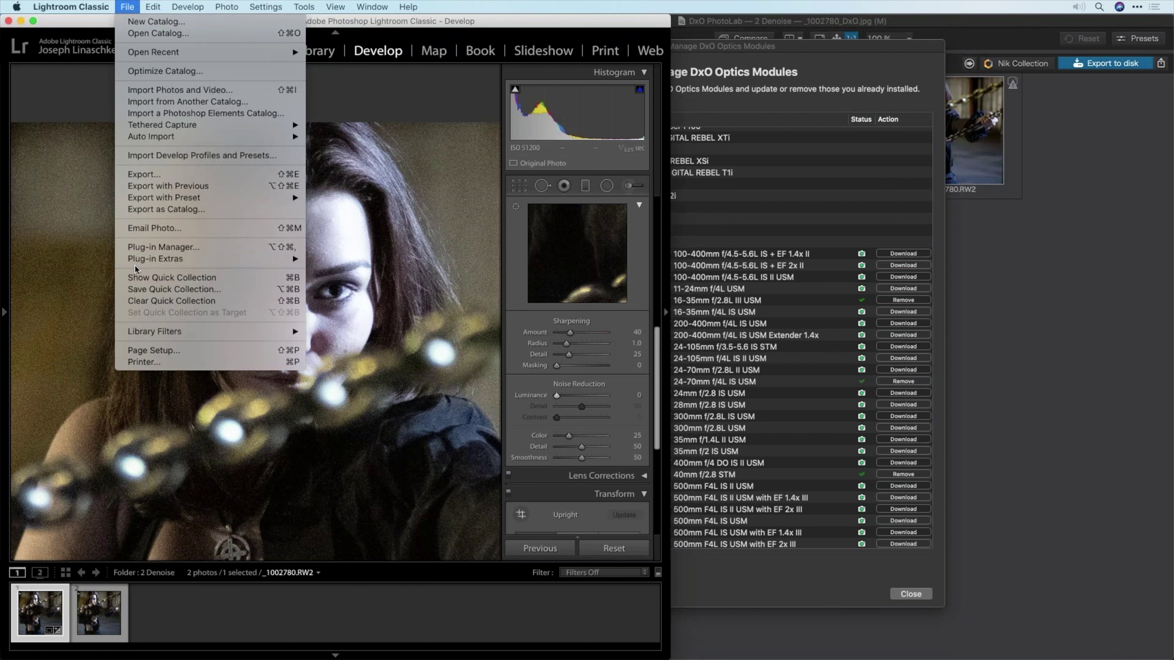
mouse_move(152, 260)
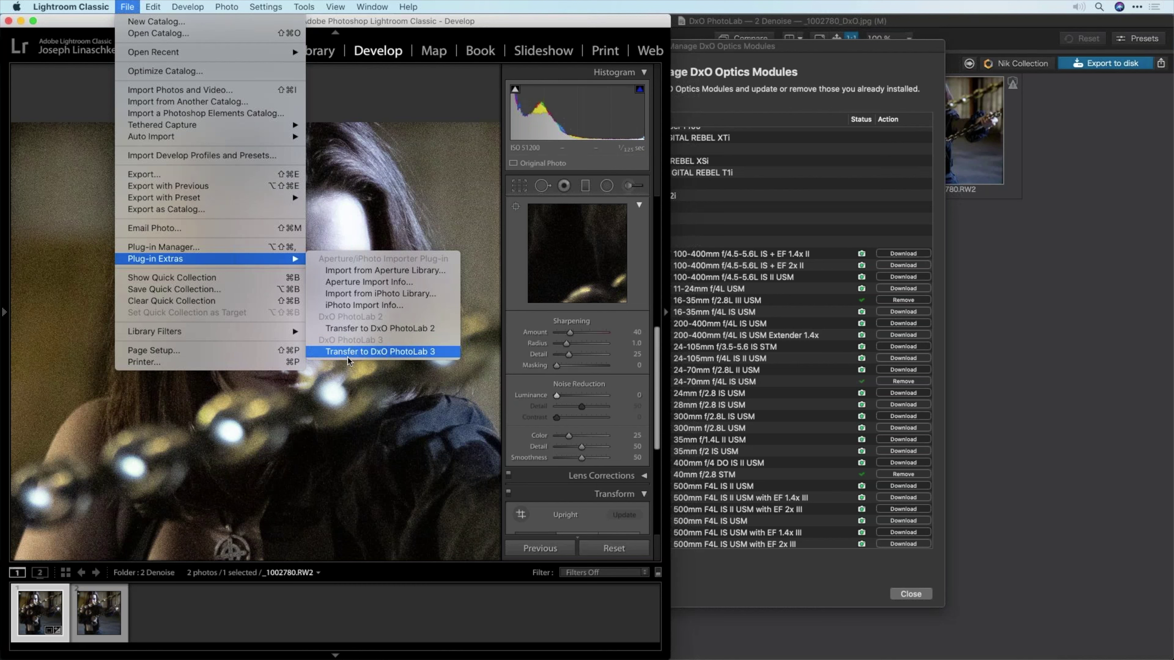
click(361, 352)
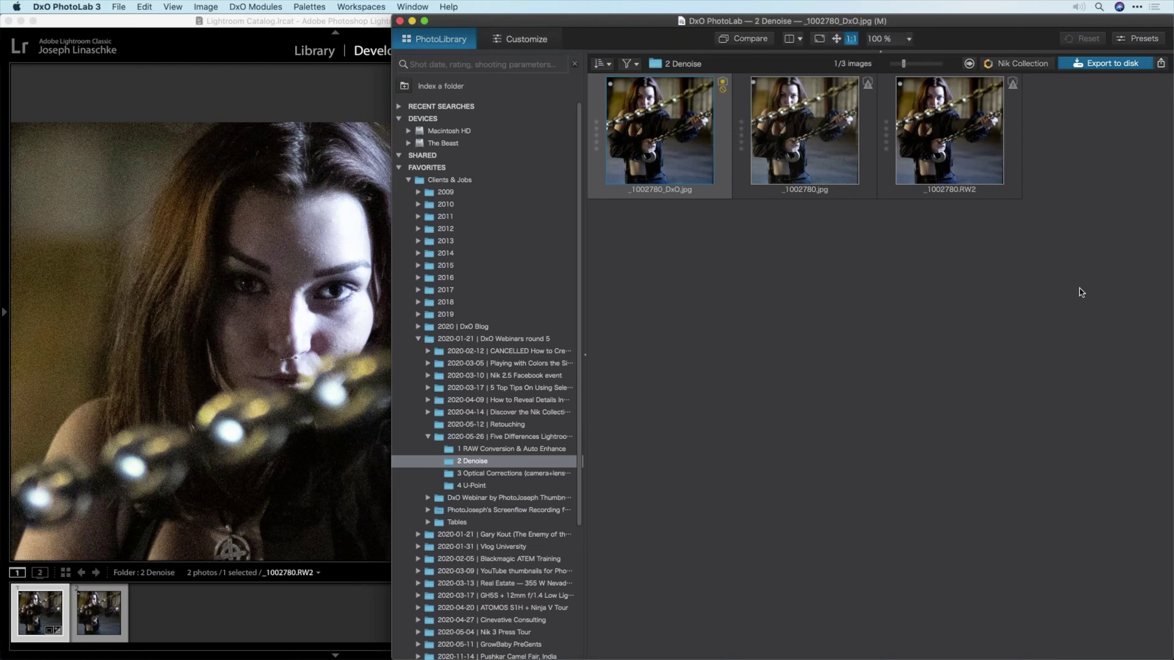
- Return to customizing images in DxO PhotoLab, select _1002780.RW2 and turn off its Noise Reduction
key(super+d)
click(999, 374)
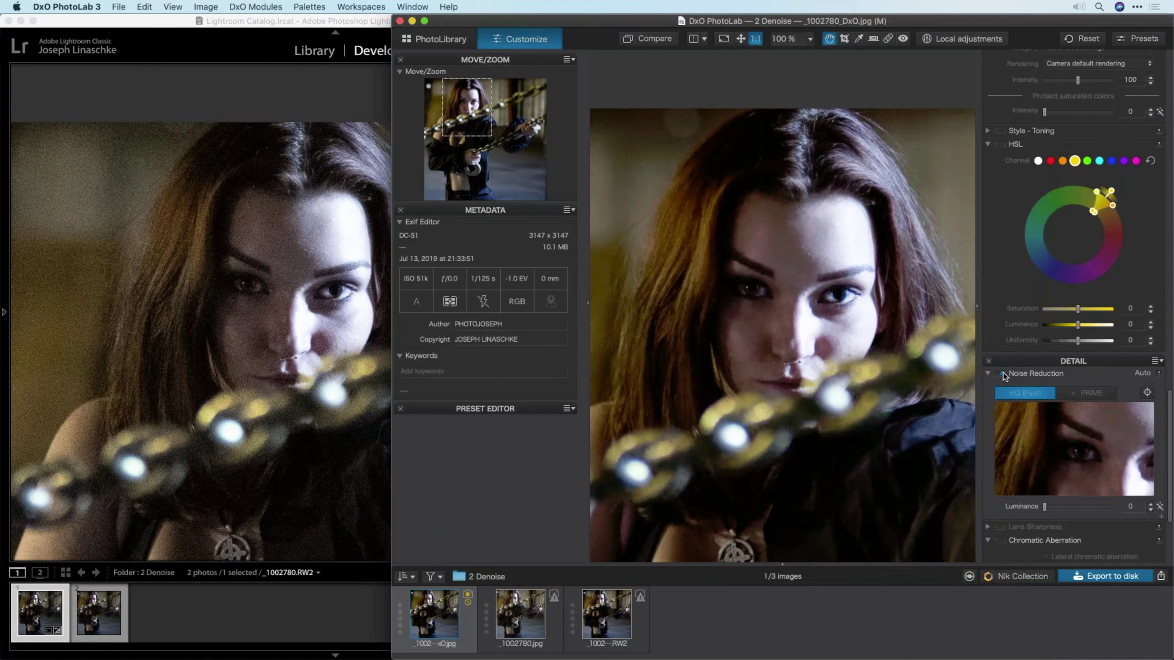
click(606, 615)
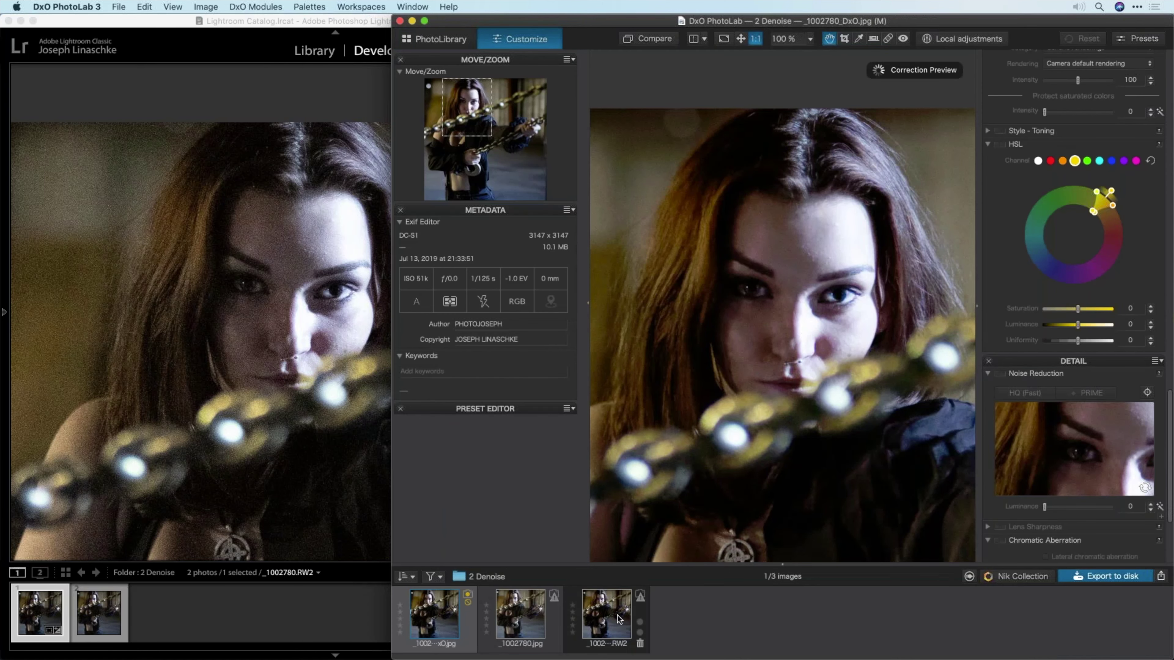
click(1000, 375)
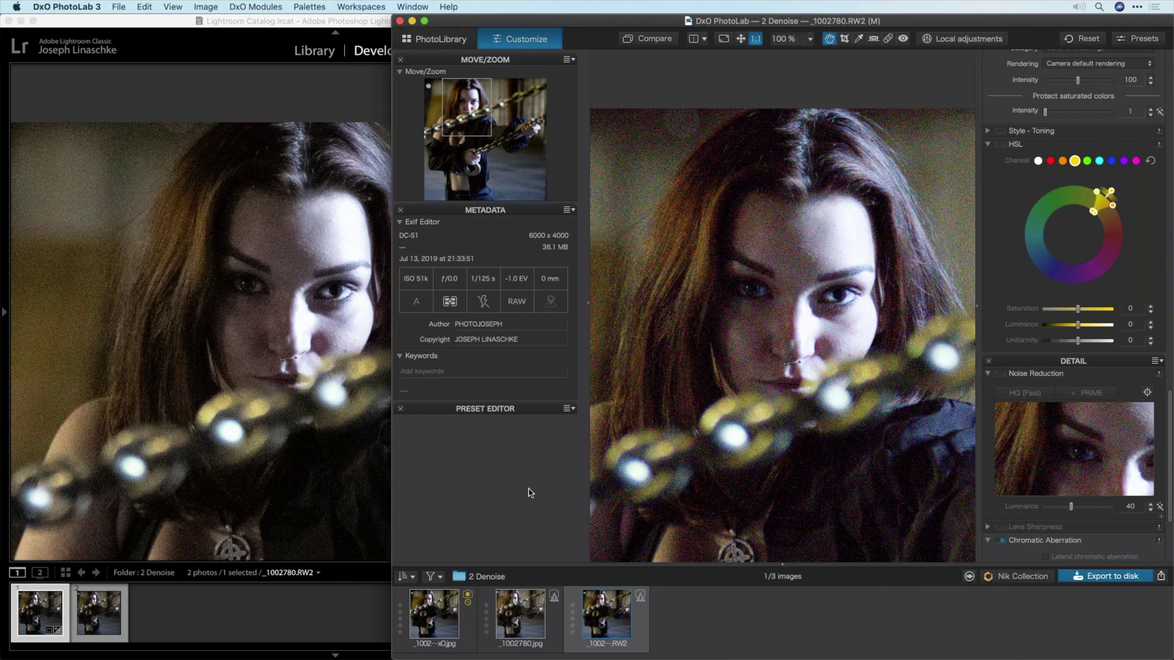
click(434, 371)
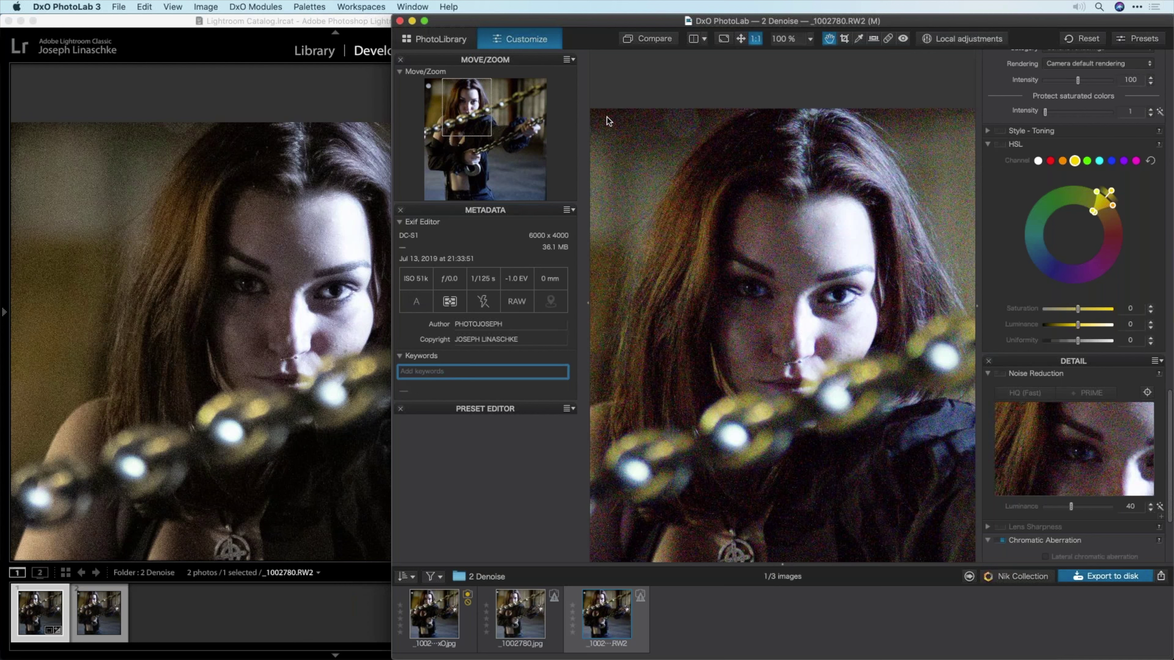
- Open the DxO Optics Modules Roadmap and look through the Supported Cameras table on the DxO website
click(256, 7)
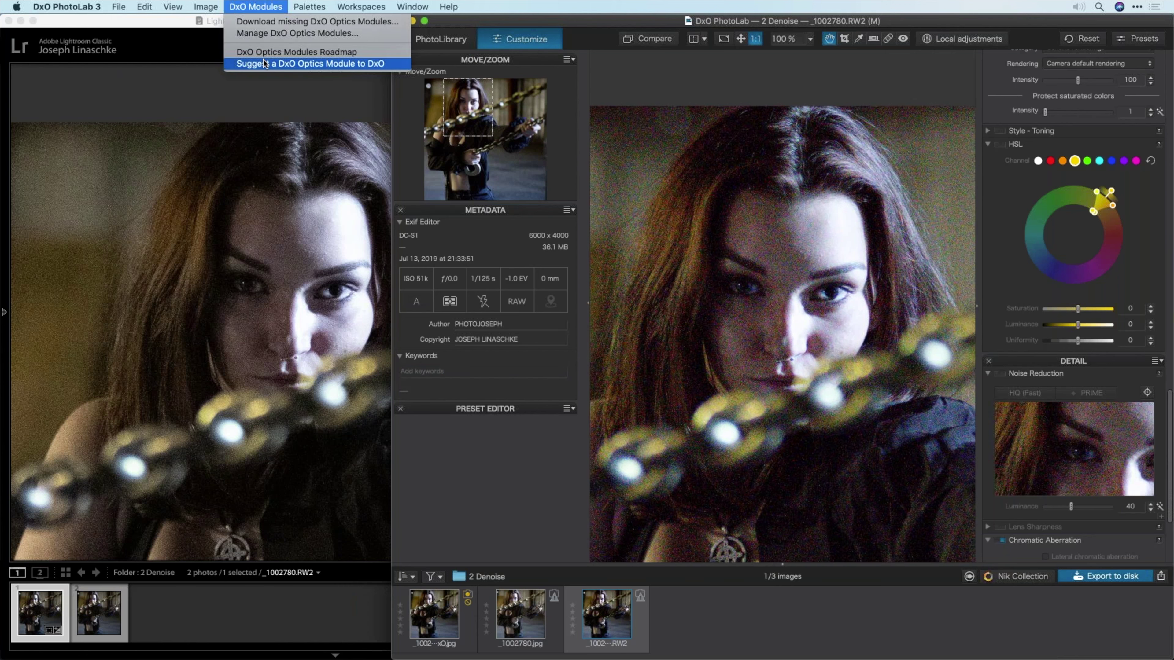
click(368, 53)
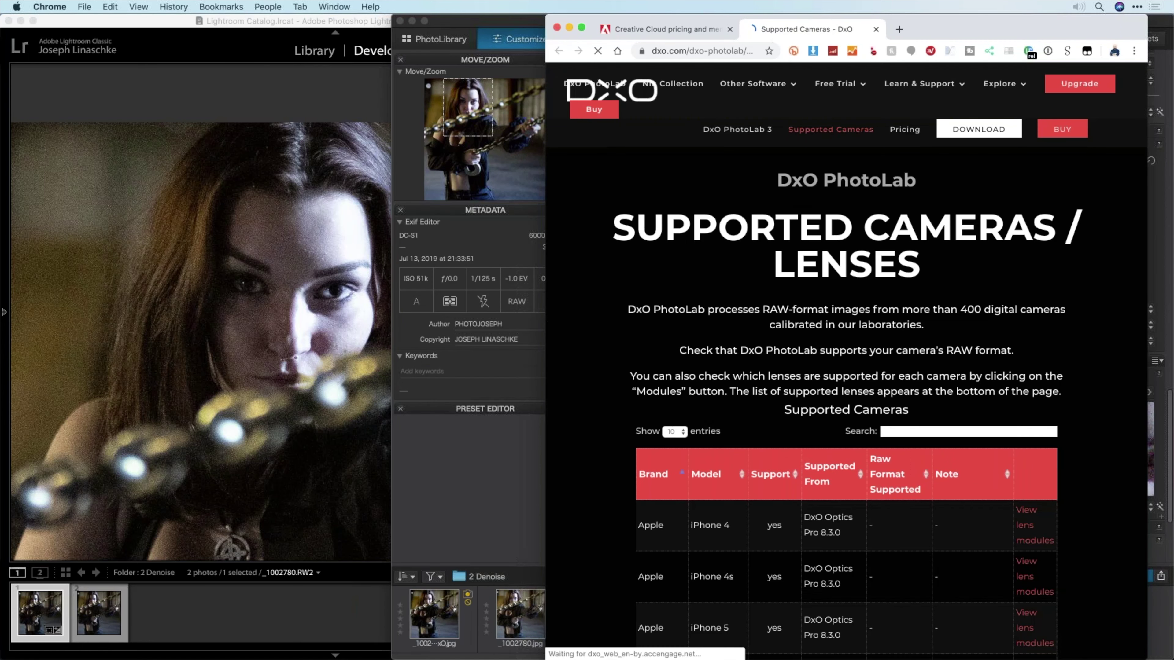
scroll(740, 412, down, 3)
scroll(740, 412, down, 3)
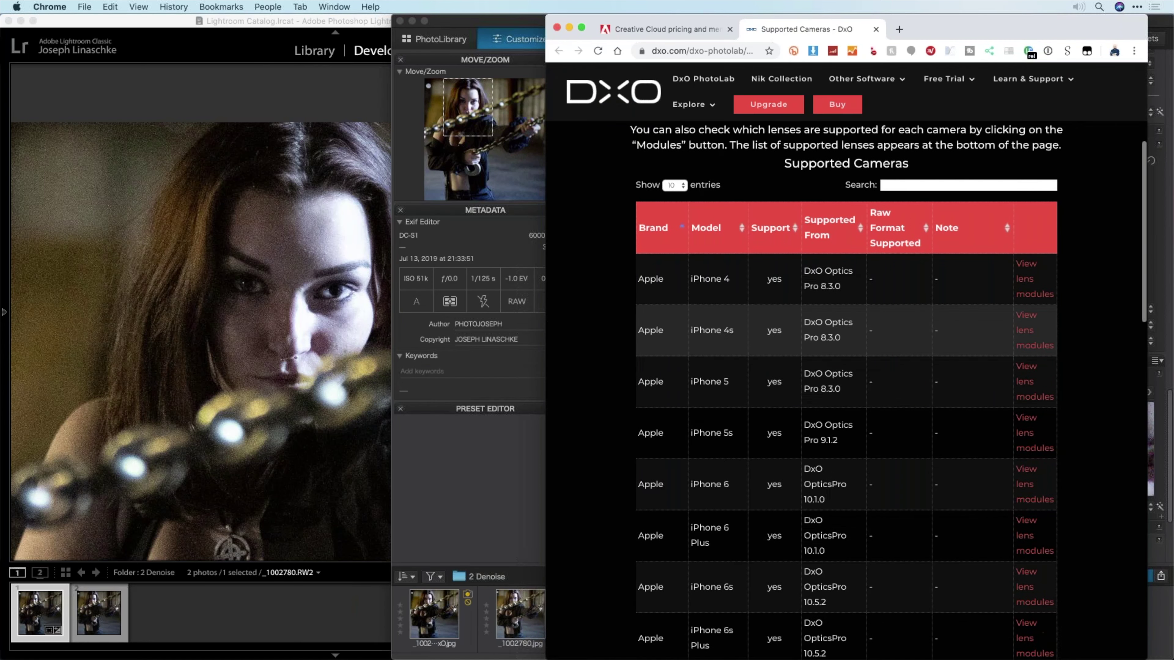
scroll(726, 370, down, 7)
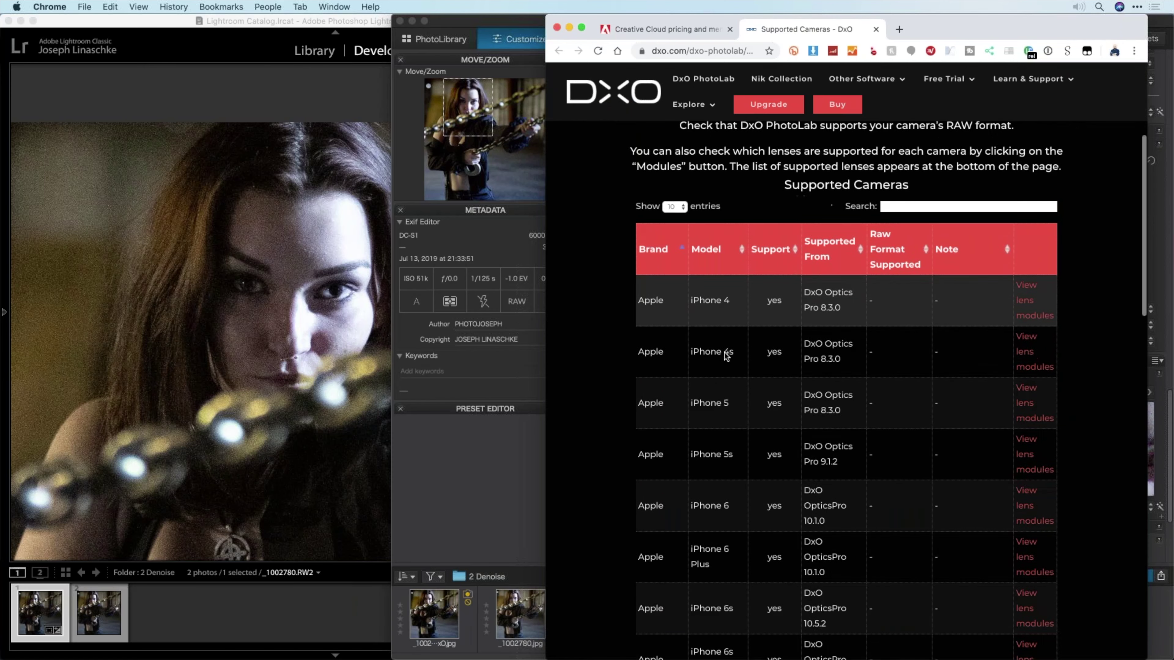
scroll(926, 378, up, 11)
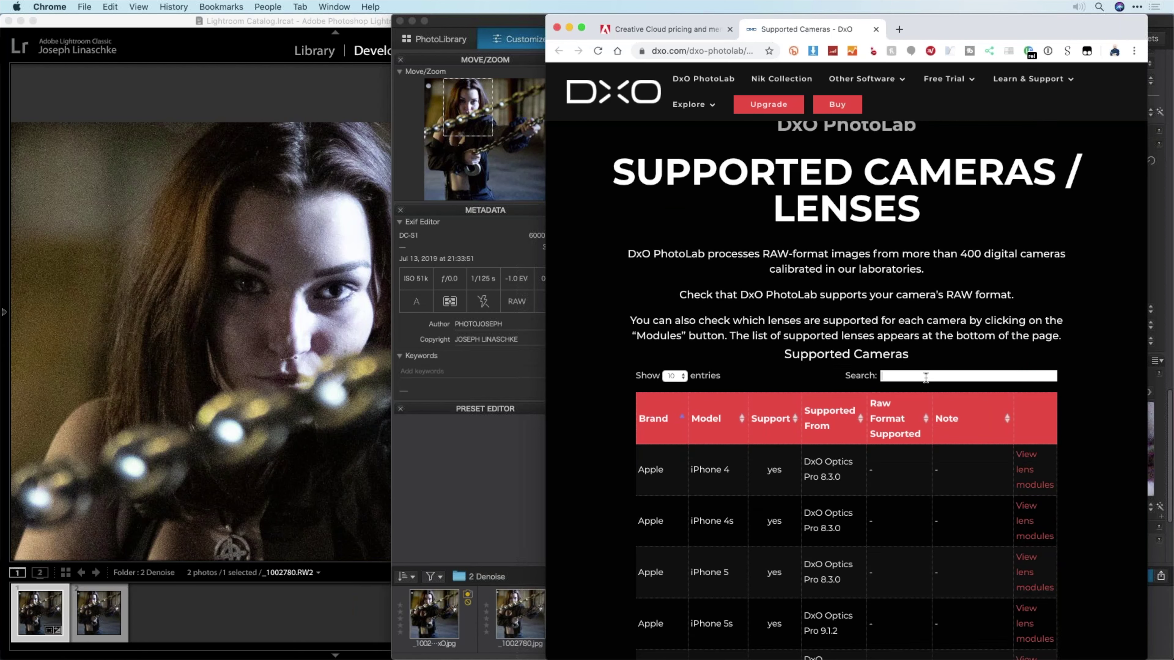
- Search the supported cameras for canon 5d and view the lens modules supported for the EOS 5D Mark III
text(canon)
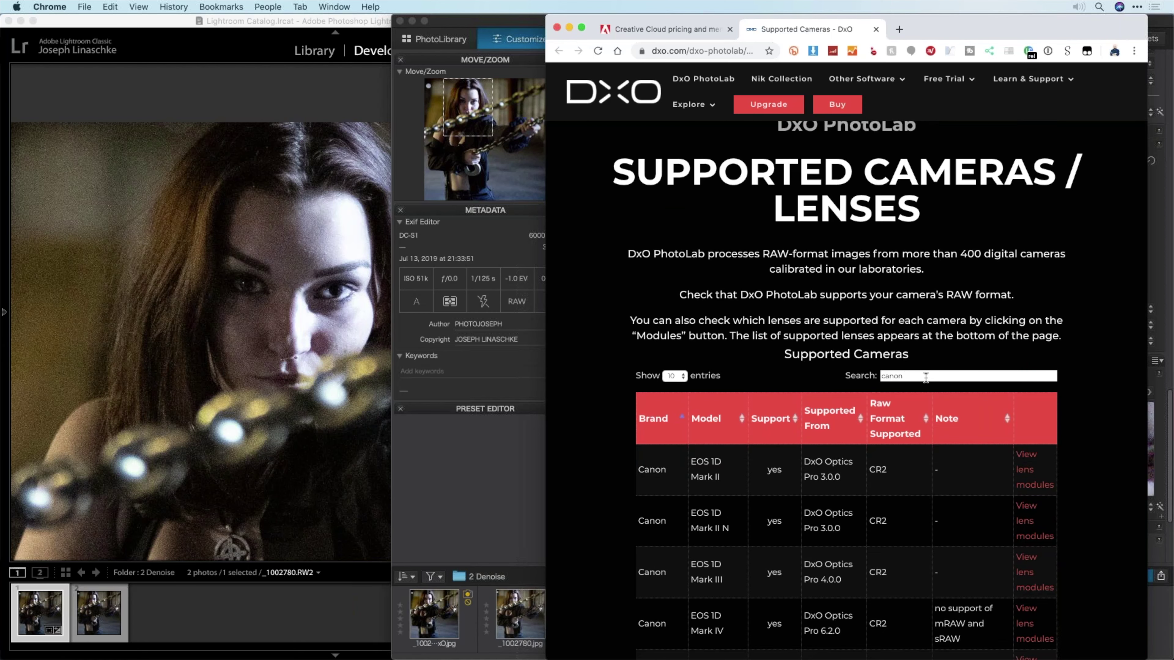
text( 5d)
scroll(926, 378, down, 2)
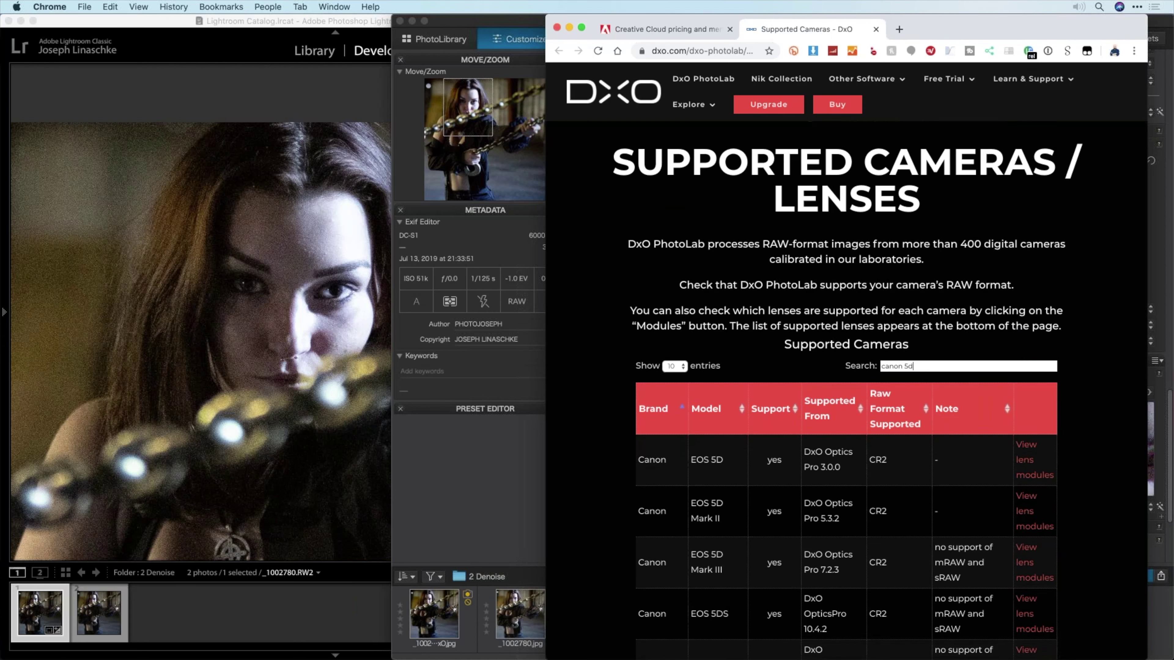
click(1026, 499)
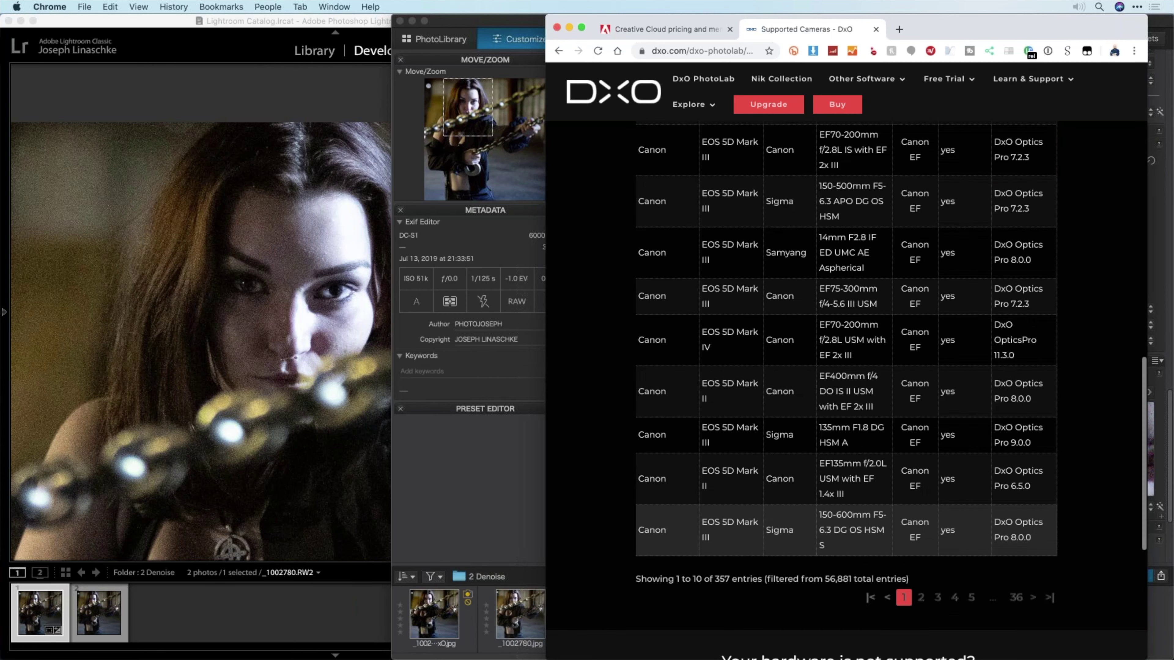
scroll(870, 234, up, 3)
scroll(871, 234, down, 2)
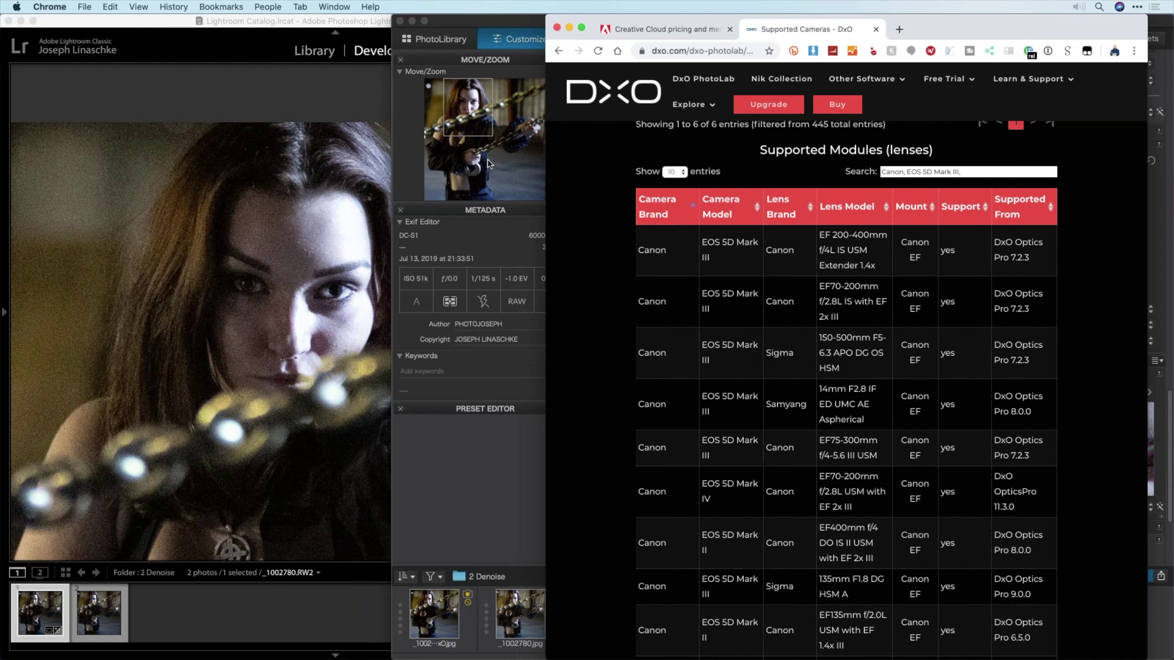
- Switch to Lightroom Classic, enlarge its window and show the whole _MG_1893.CR2 photo from the 3 Optical Corrections folder in the Library
click(56, 31)
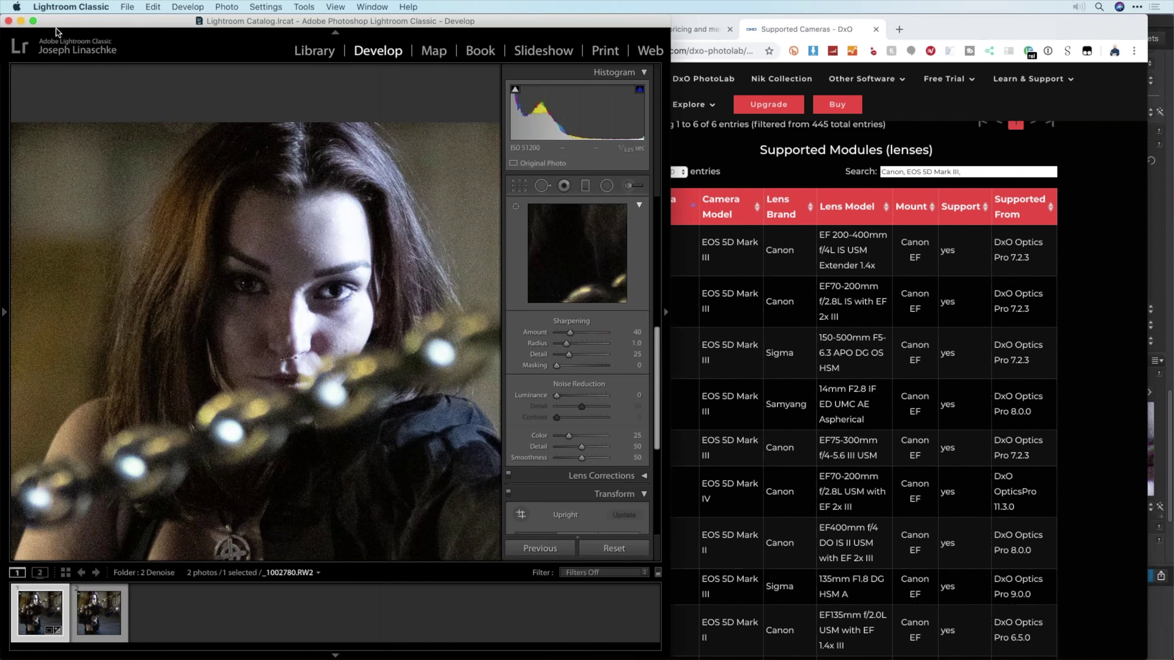
click(32, 20)
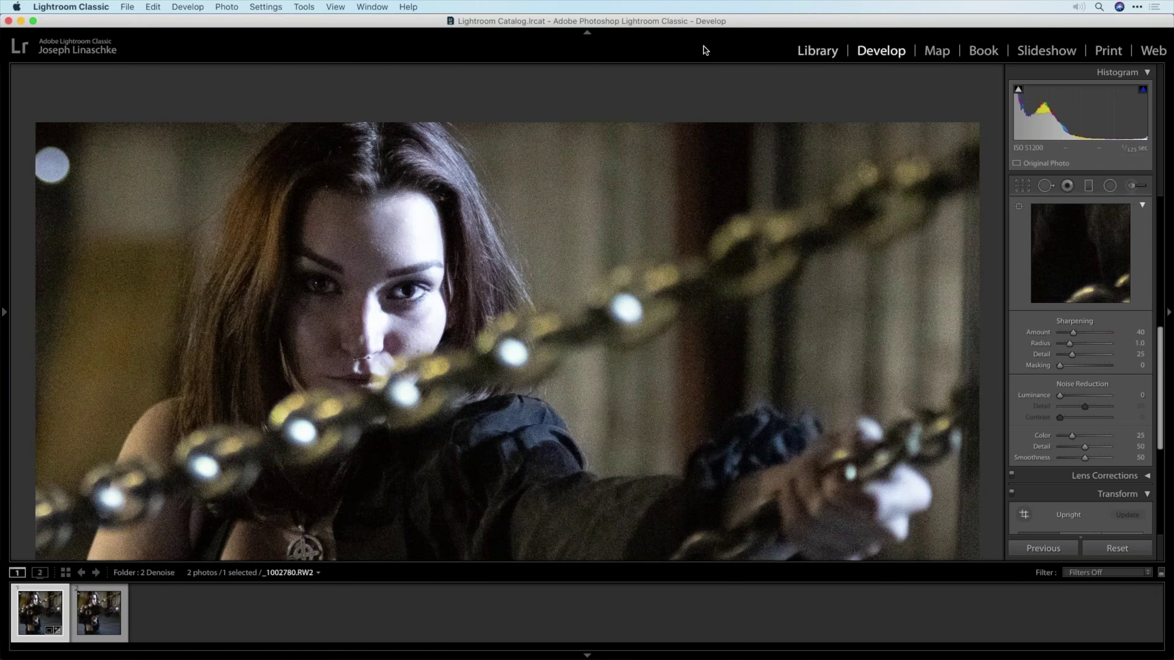
key(e)
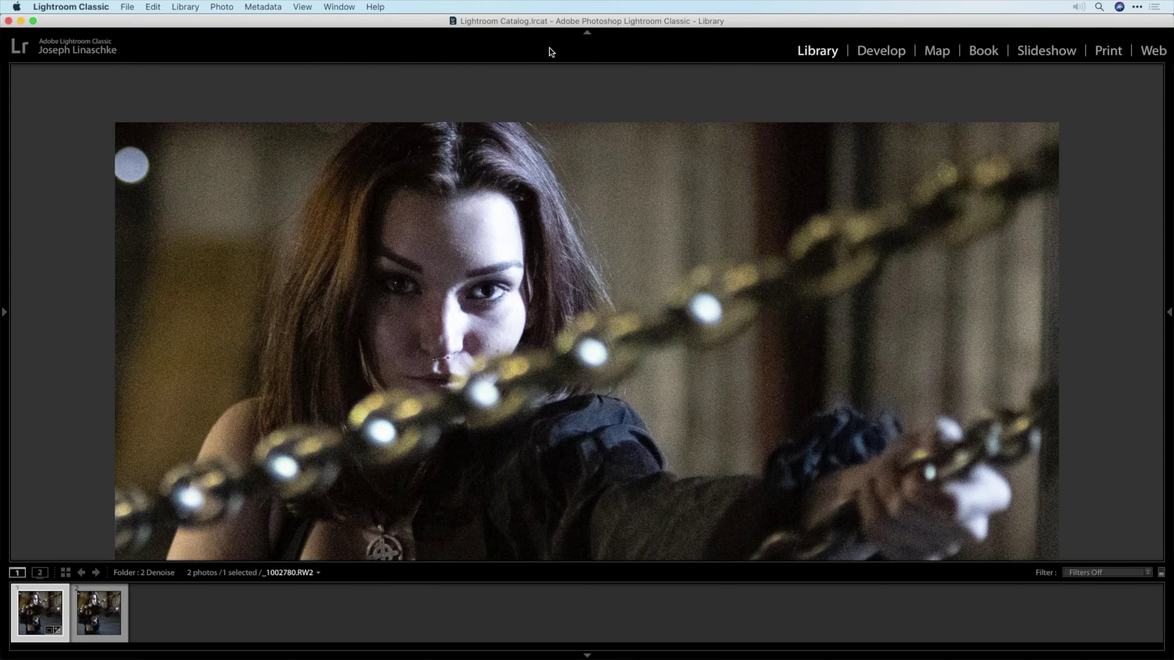
click(4, 313)
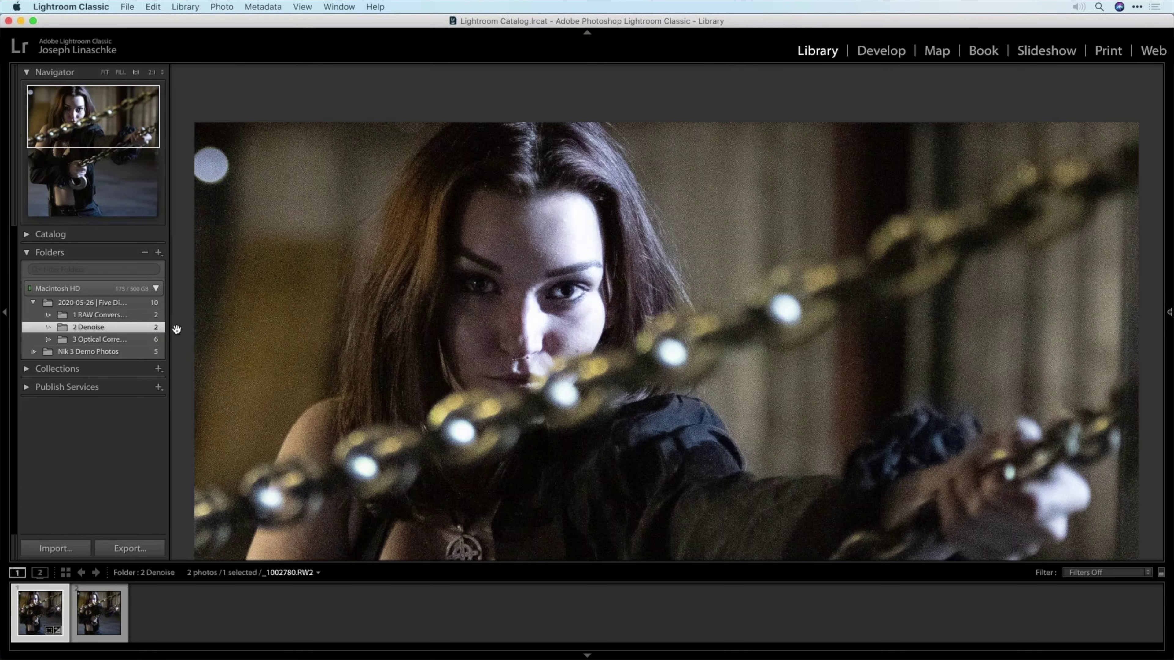
click(132, 342)
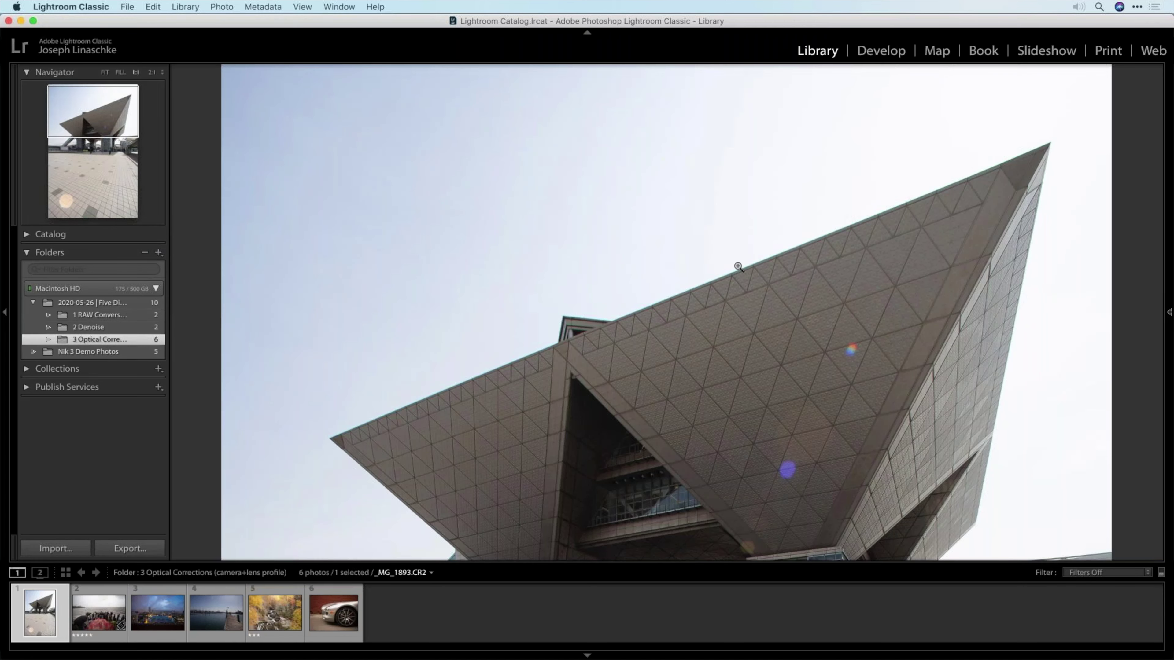
click(758, 147)
right_click(725, 196)
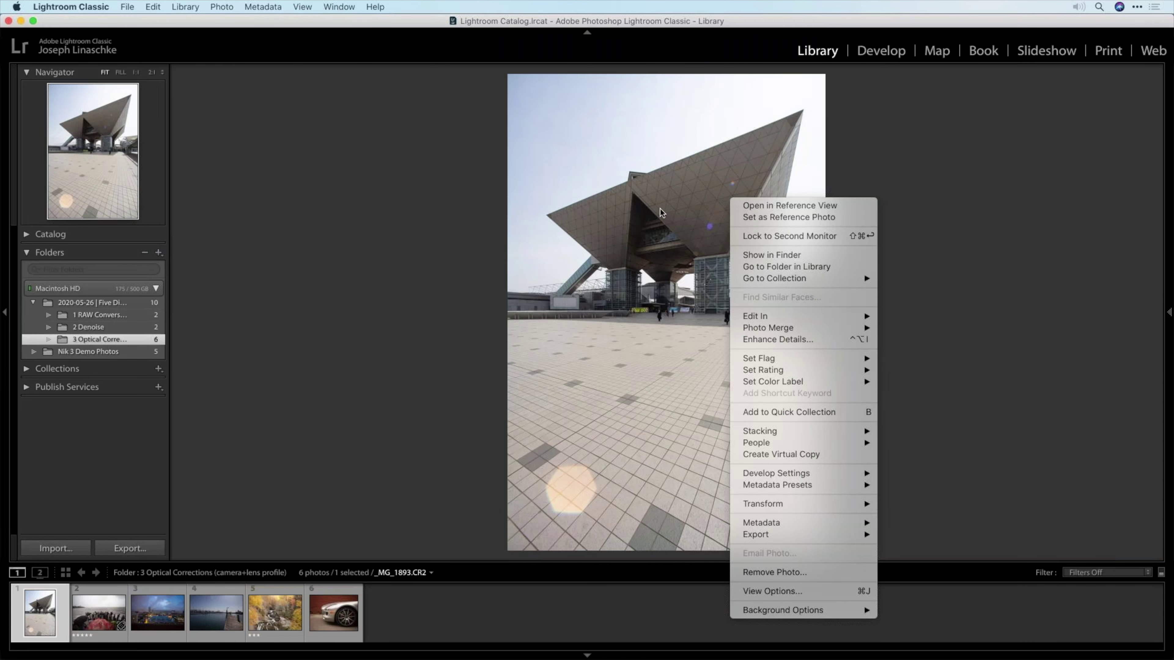
click(663, 210)
click(127, 6)
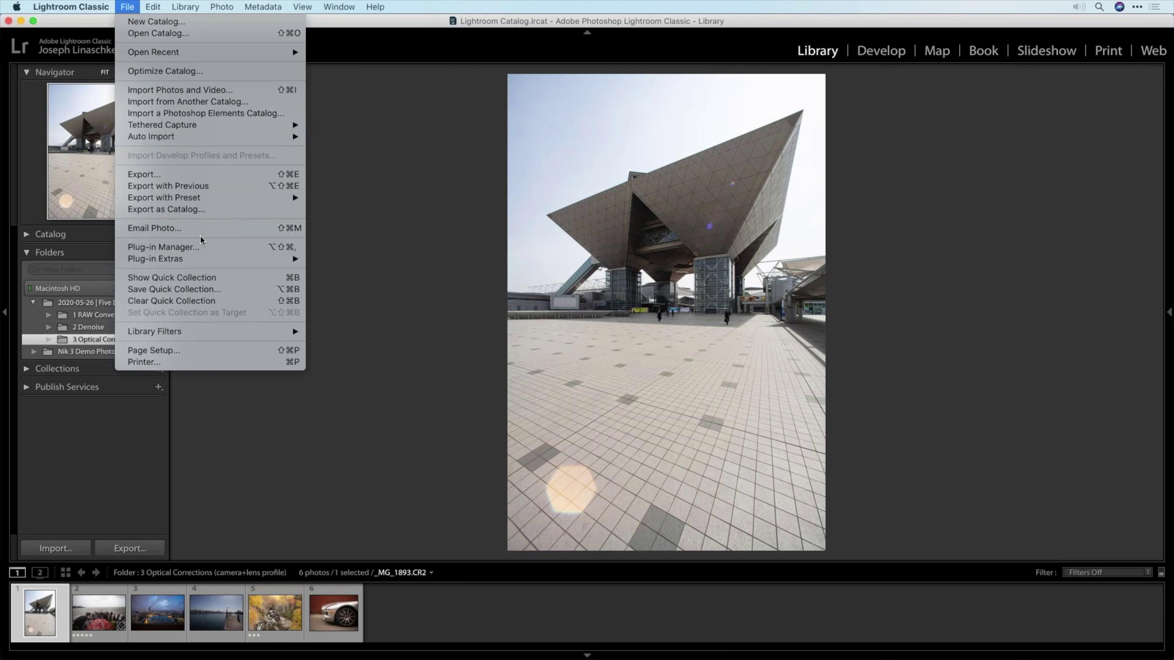
click(409, 191)
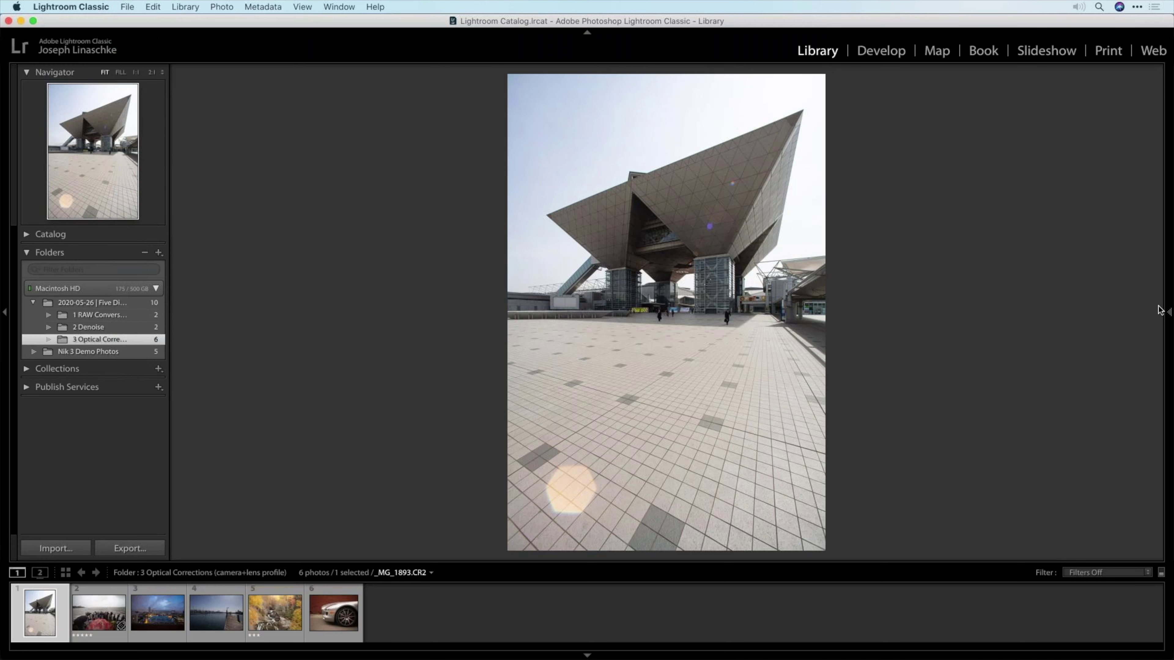
- Open _MG_1893.CR2 in the Develop module and review the Transform and Effects settings
click(1170, 313)
click(874, 51)
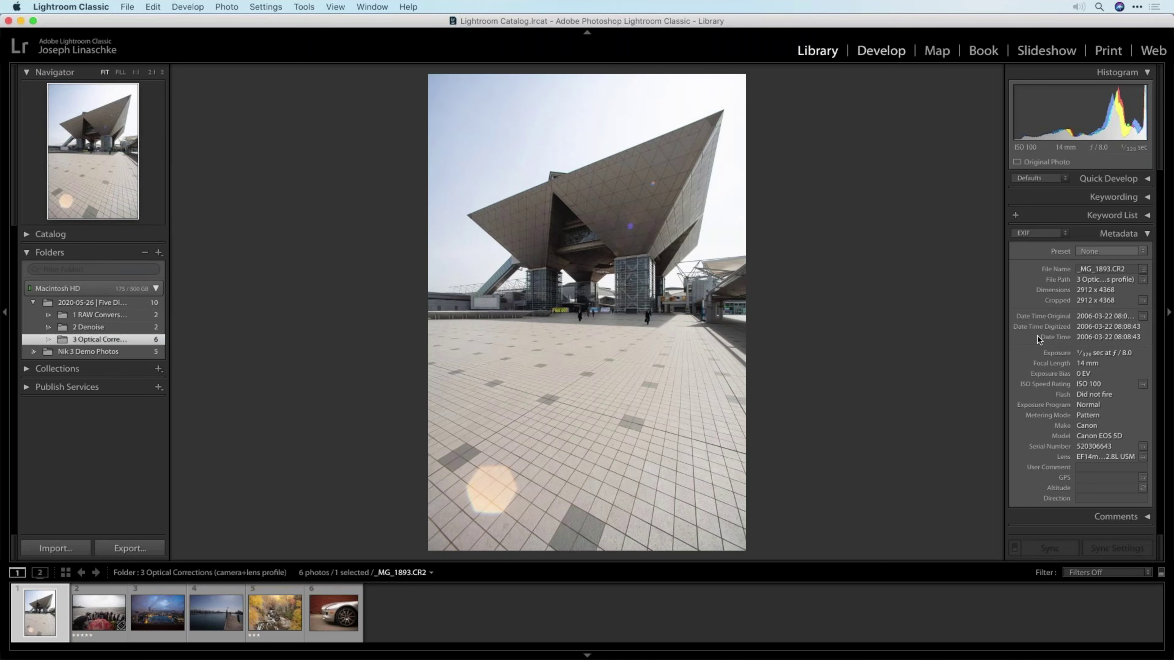
scroll(1096, 428, down, 1)
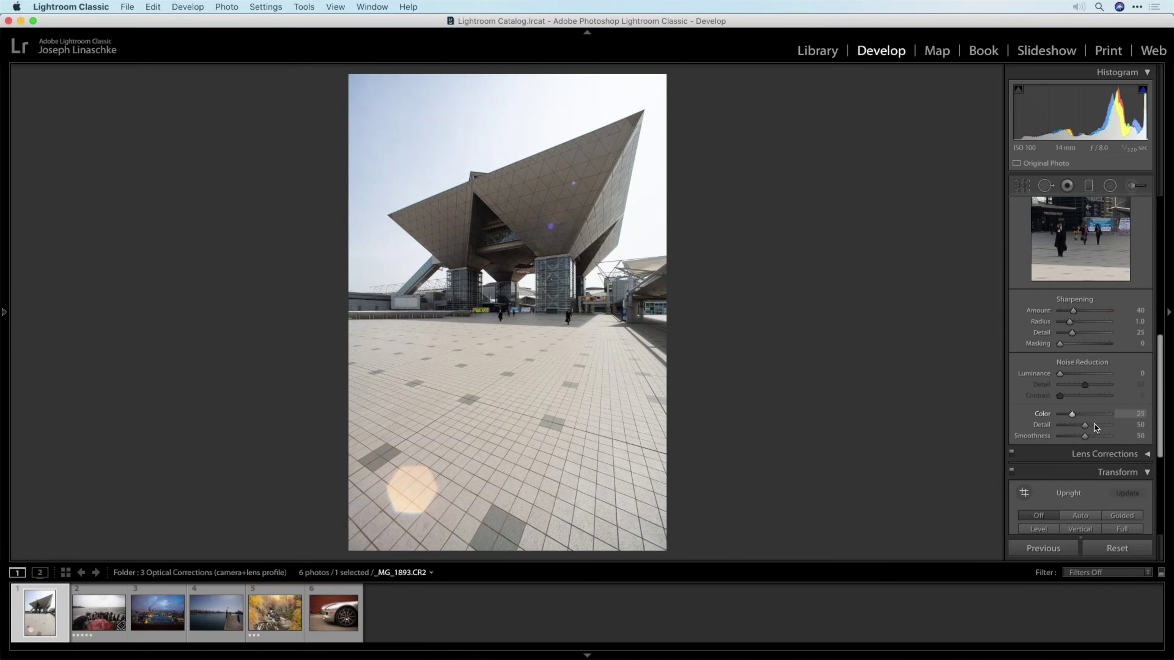
scroll(1095, 427, down, 8)
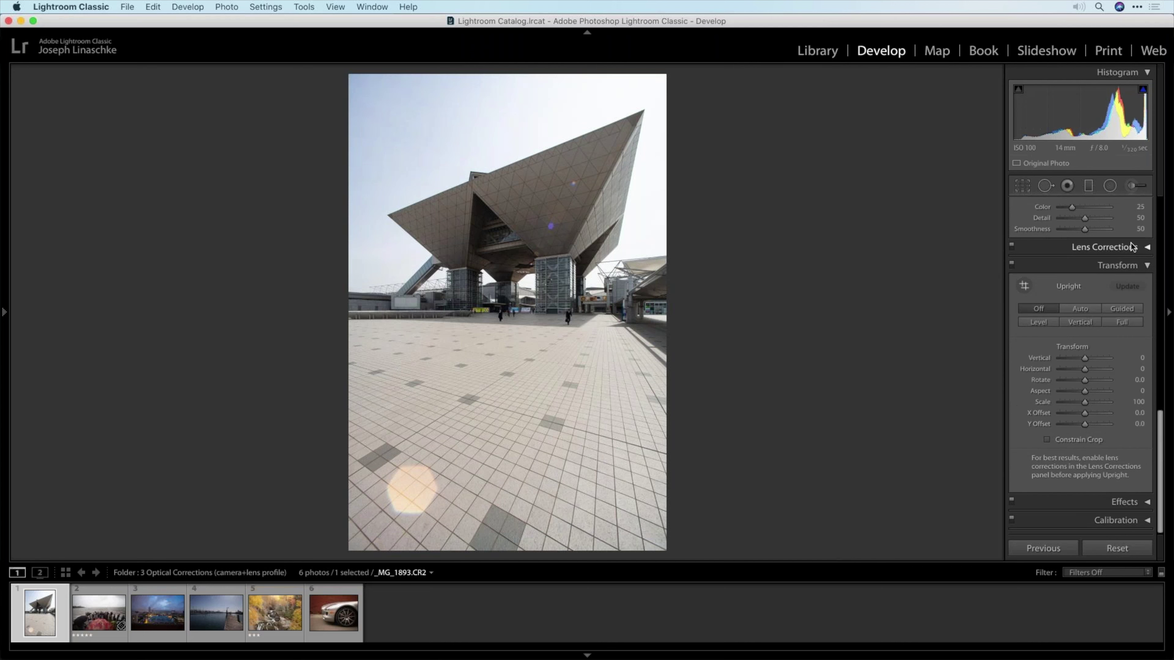
click(1124, 502)
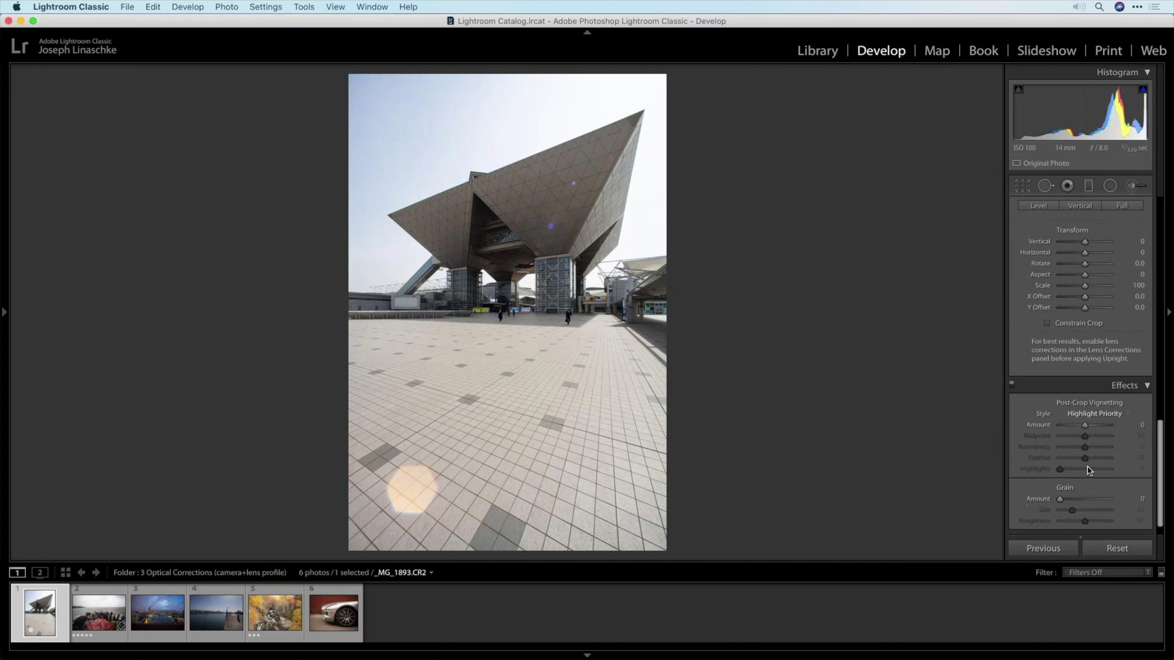
scroll(1090, 470, down, 2)
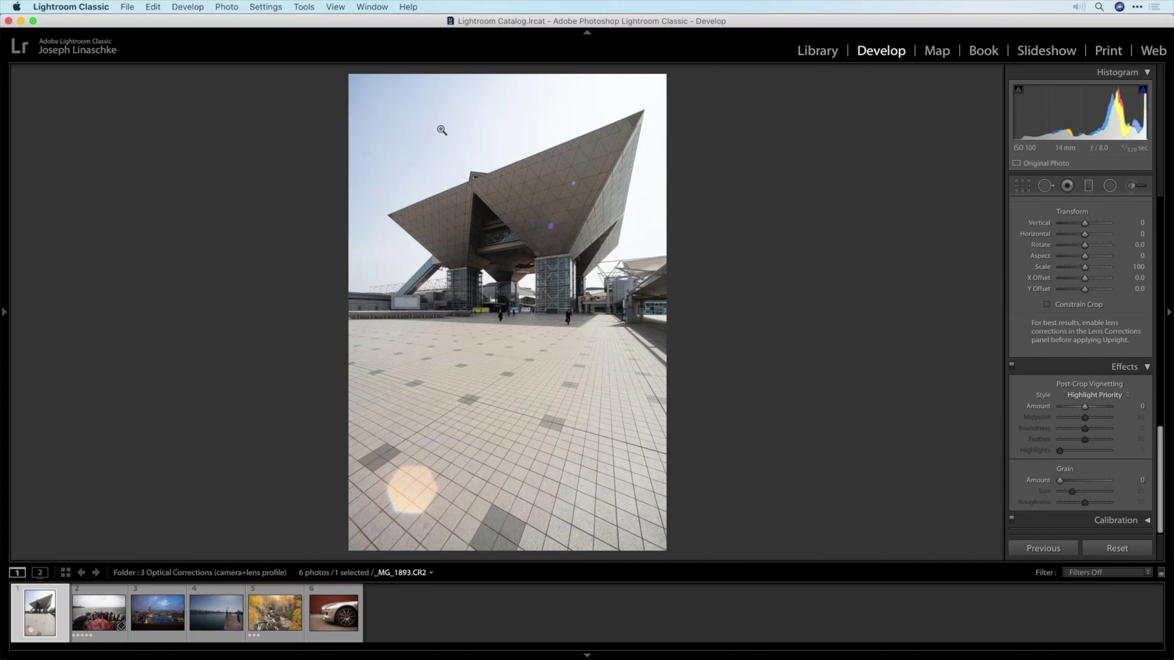
- Transfer _MG_1893.CR2 to DxO PhotoLab 3 through the Lightroom plug-in and show the whole image in an enlarged window
click(107, 6)
mouse_move(149, 6)
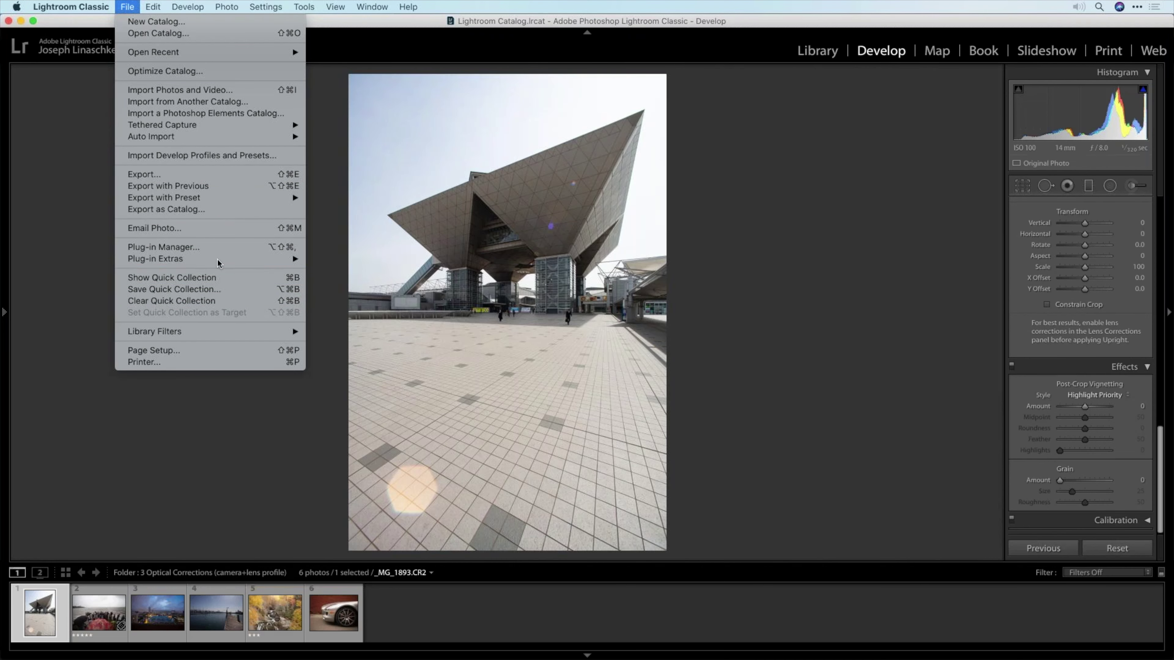
mouse_move(221, 260)
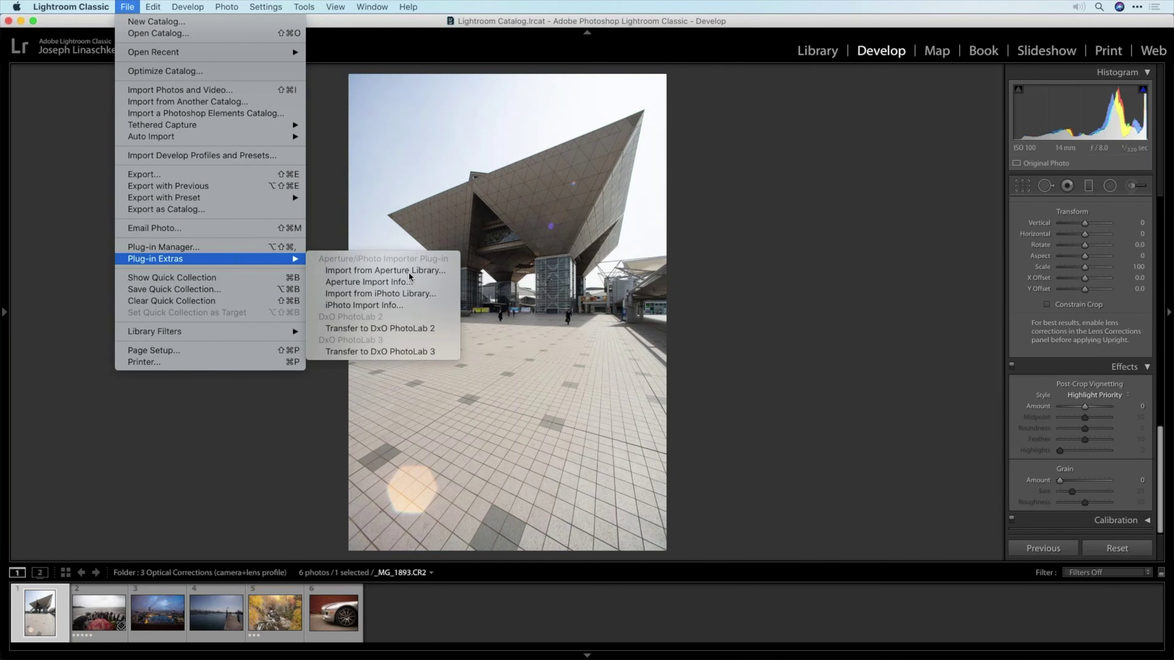
click(437, 353)
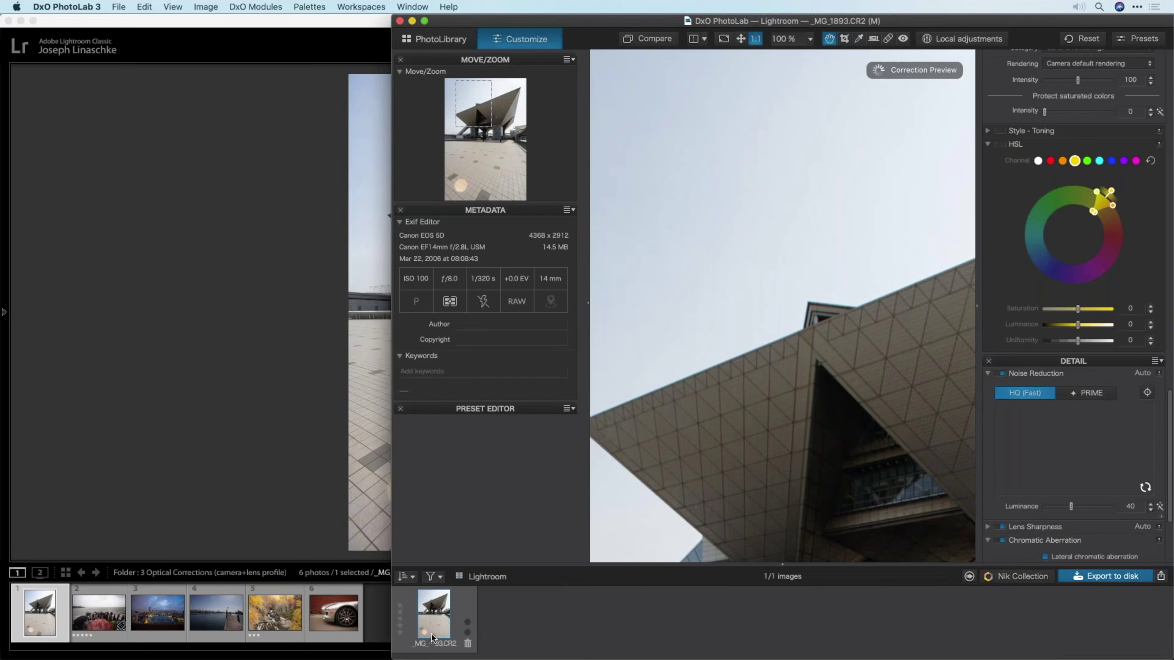
mouse_move(454, 643)
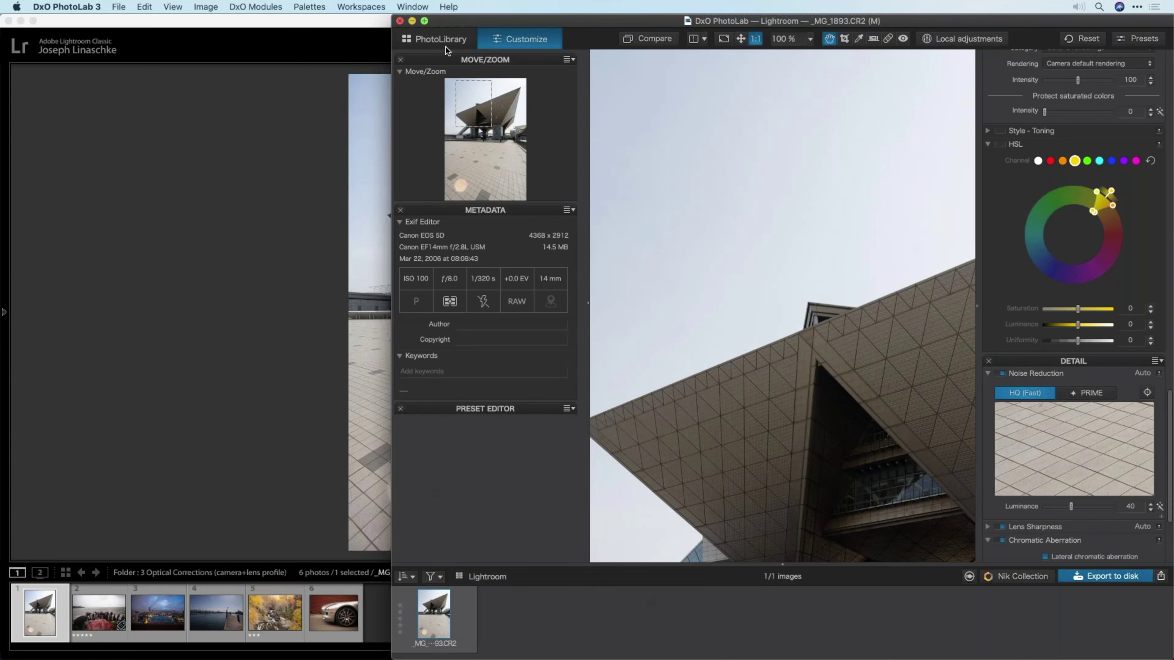
key(ctrl+alt+Return)
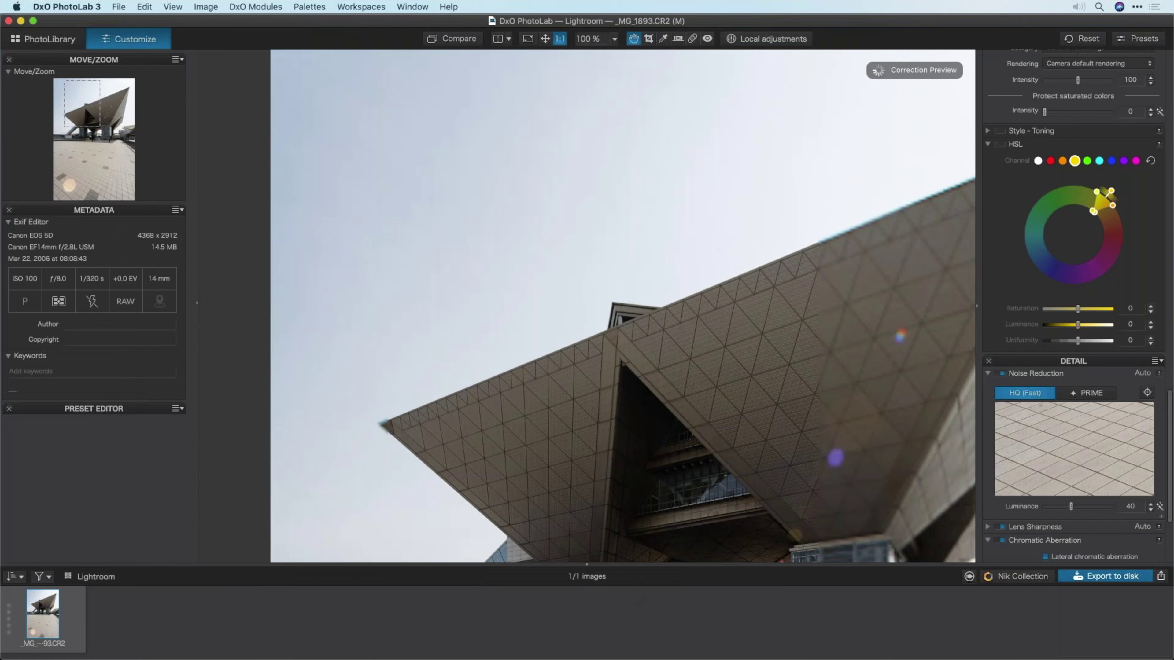
key(ctrl+0)
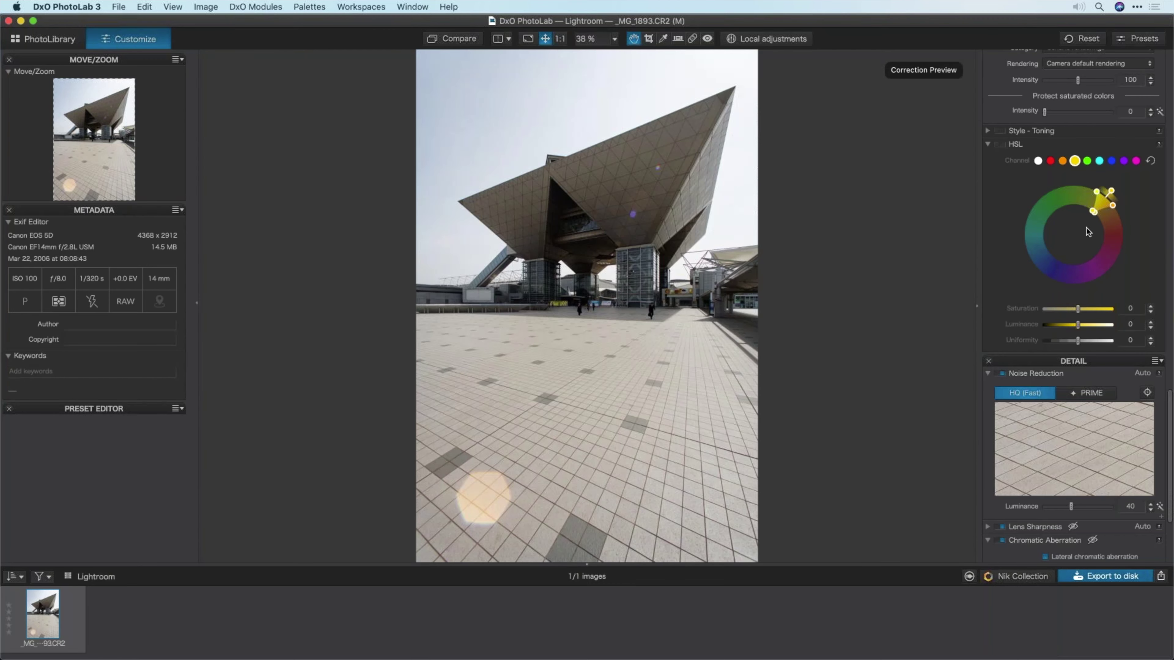
- Pull the lower part of the master Tone Curve further down to darken the photo's shadows
scroll(1088, 231, up, 6)
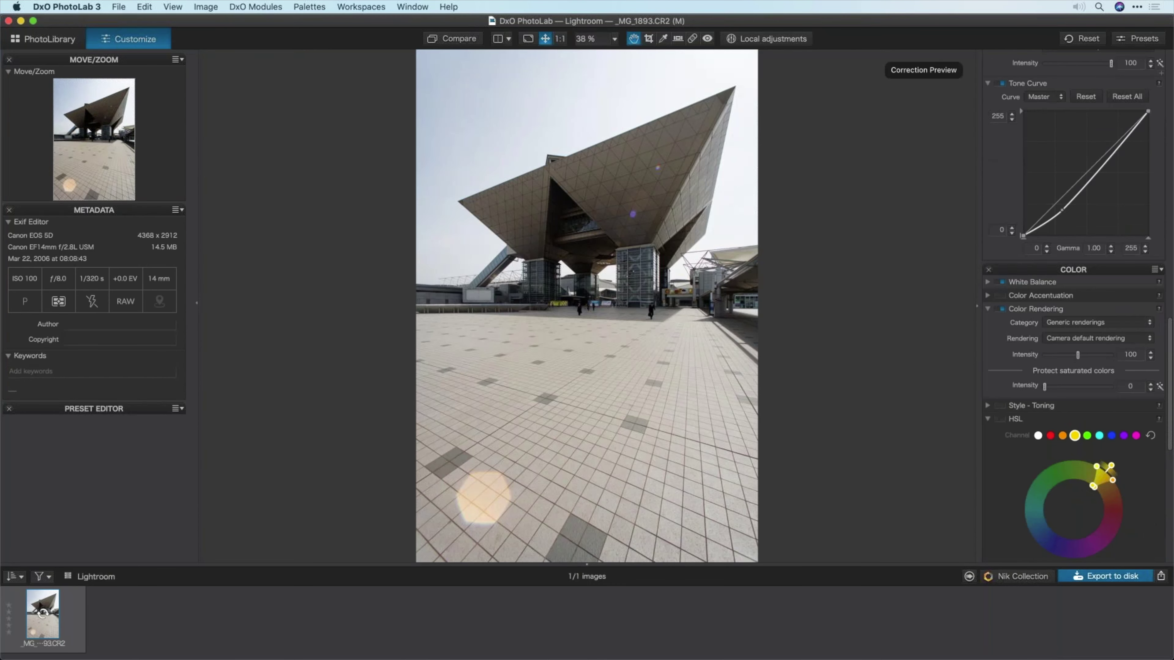
drag(1062, 210, 1066, 213)
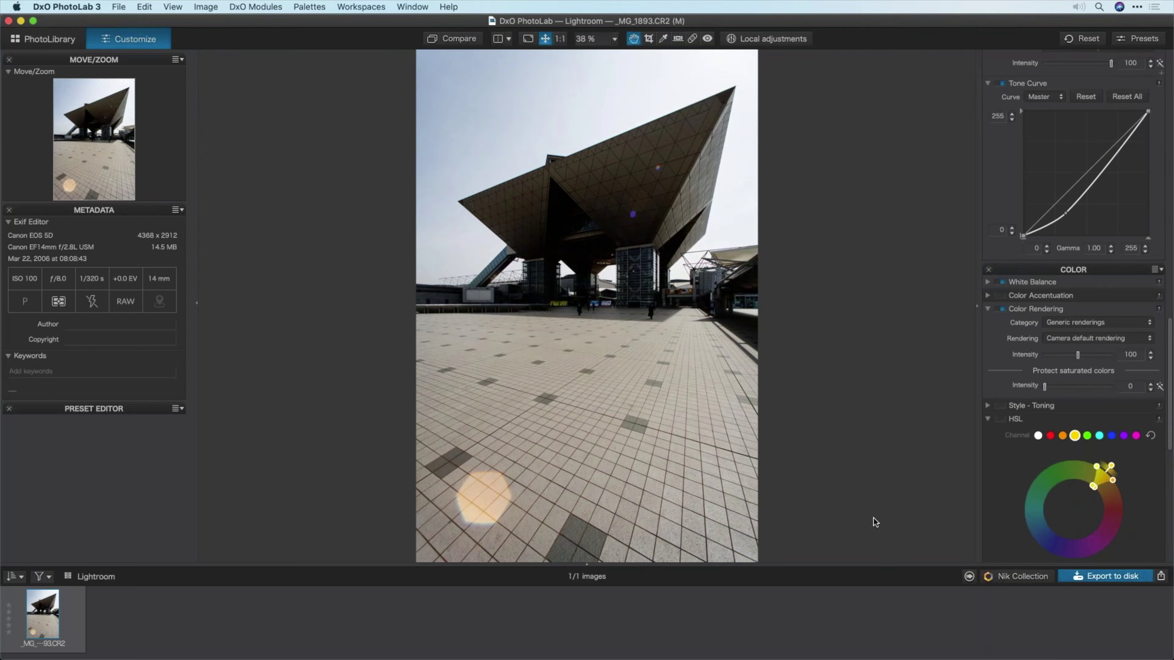
- Export the corrected photo to Lightroom 9.2.1, processed as a 16-bit TIFF with the ICC profile as shot
click(1161, 577)
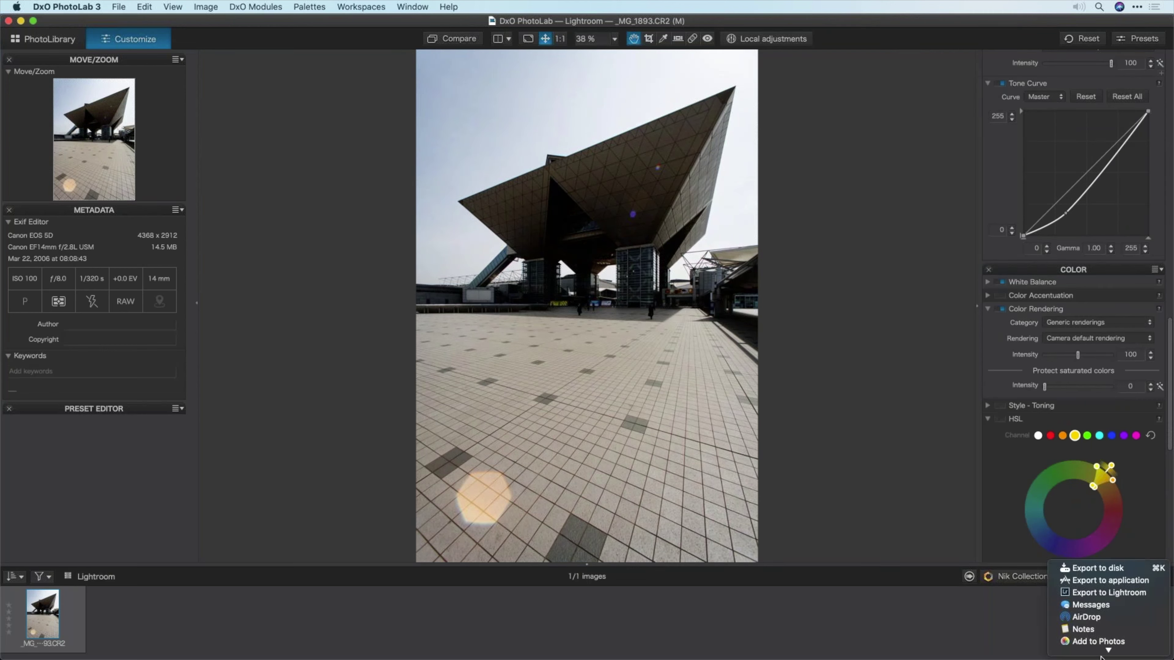
click(1133, 563)
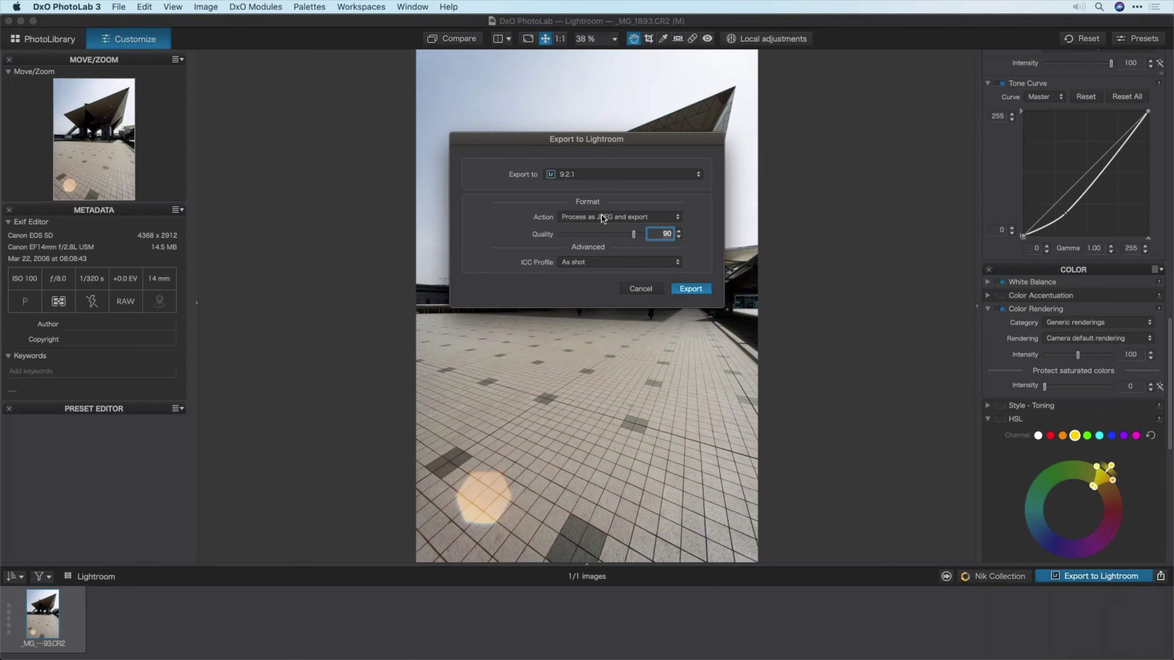
click(601, 216)
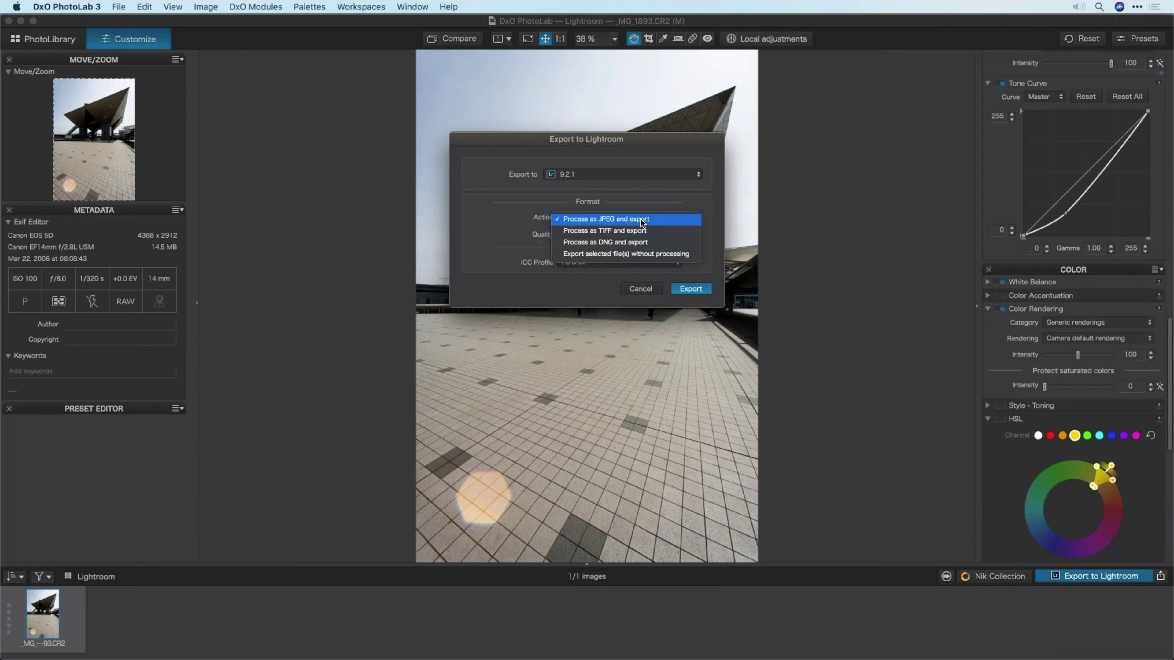
click(635, 230)
click(616, 234)
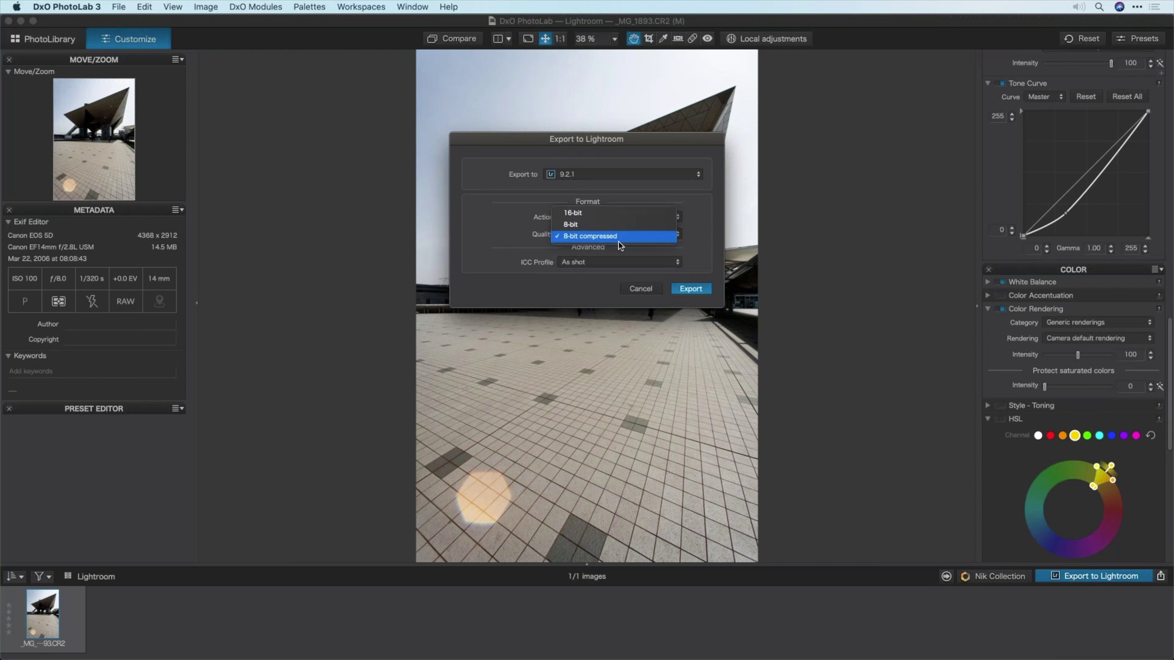
click(629, 212)
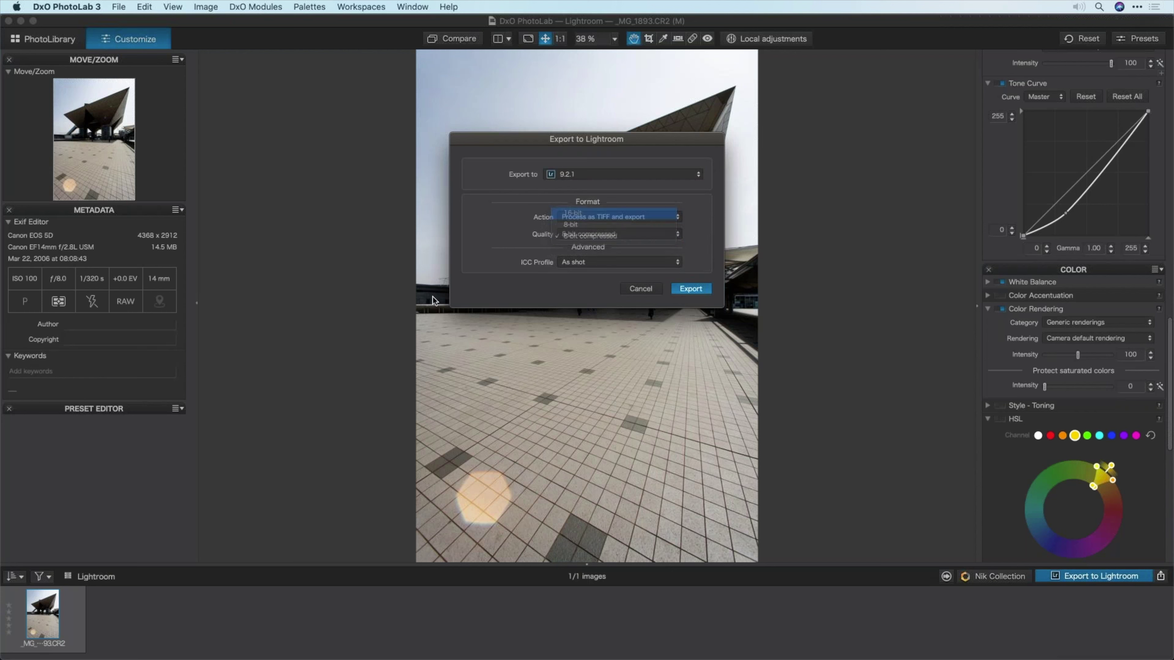
click(686, 291)
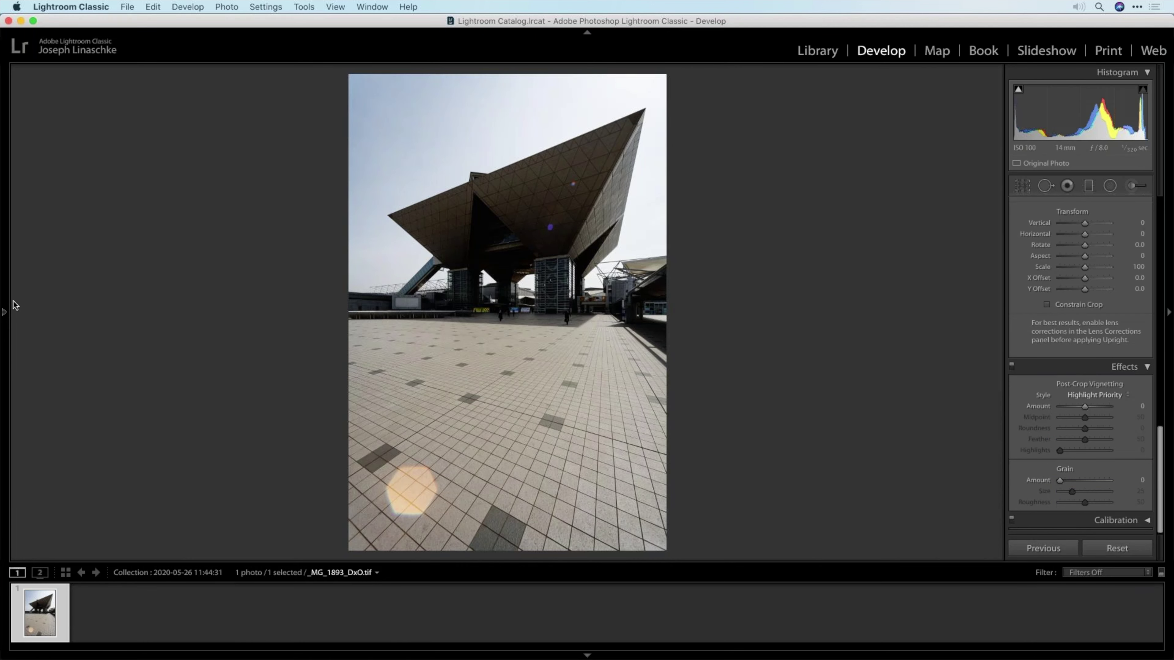
- Reveal the full names of the Lightroom collections beside _MG_1893_DxO.tif, and show the 3 Optical Corrections folder in the Library
click(6, 316)
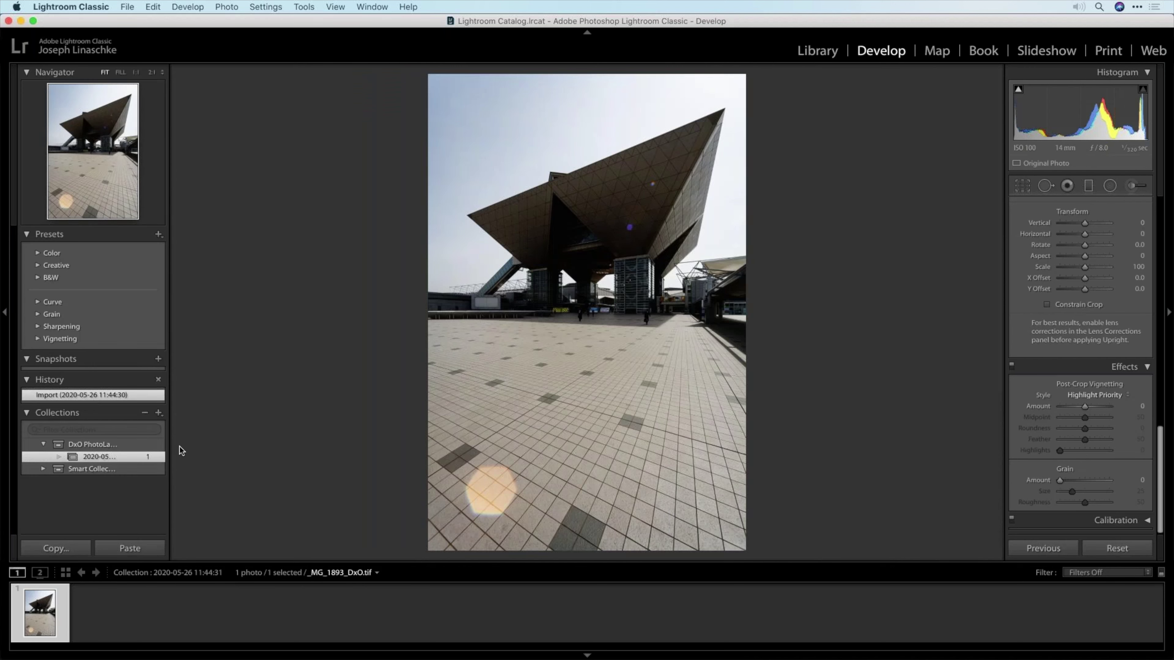
drag(170, 450, 297, 446)
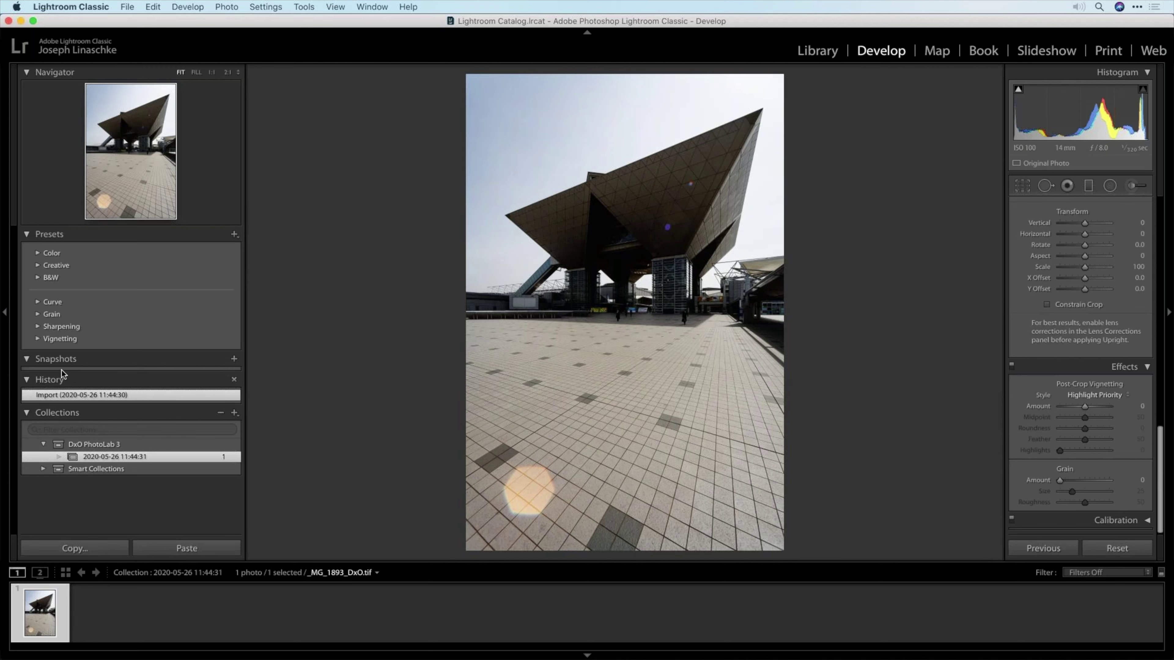
click(817, 51)
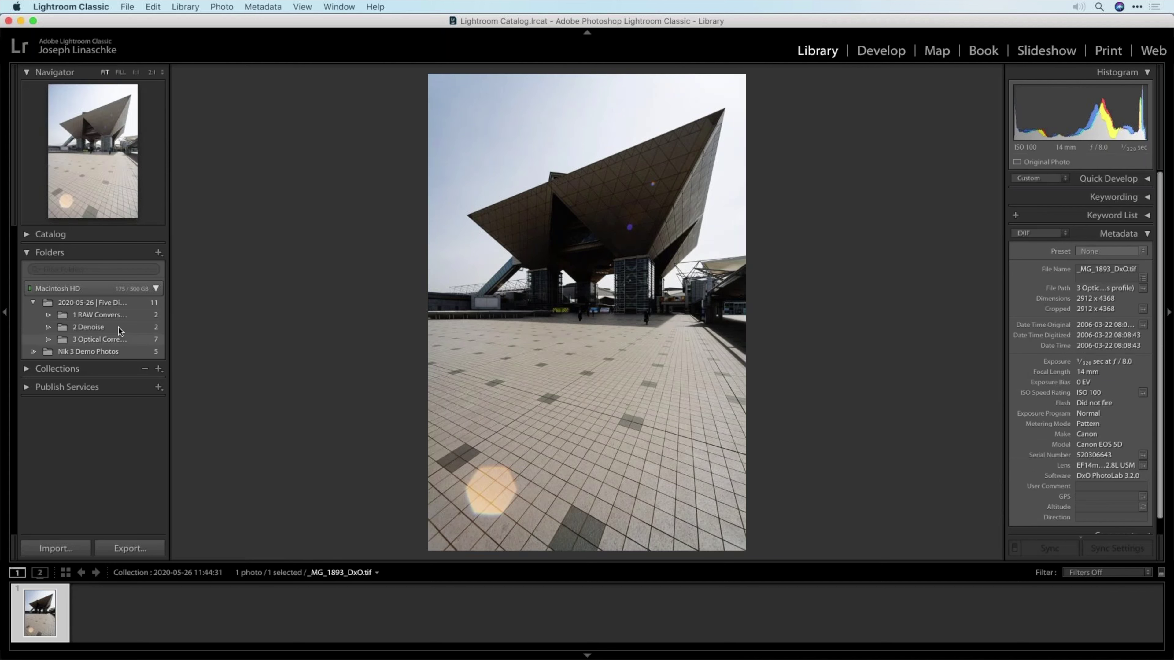
click(106, 340)
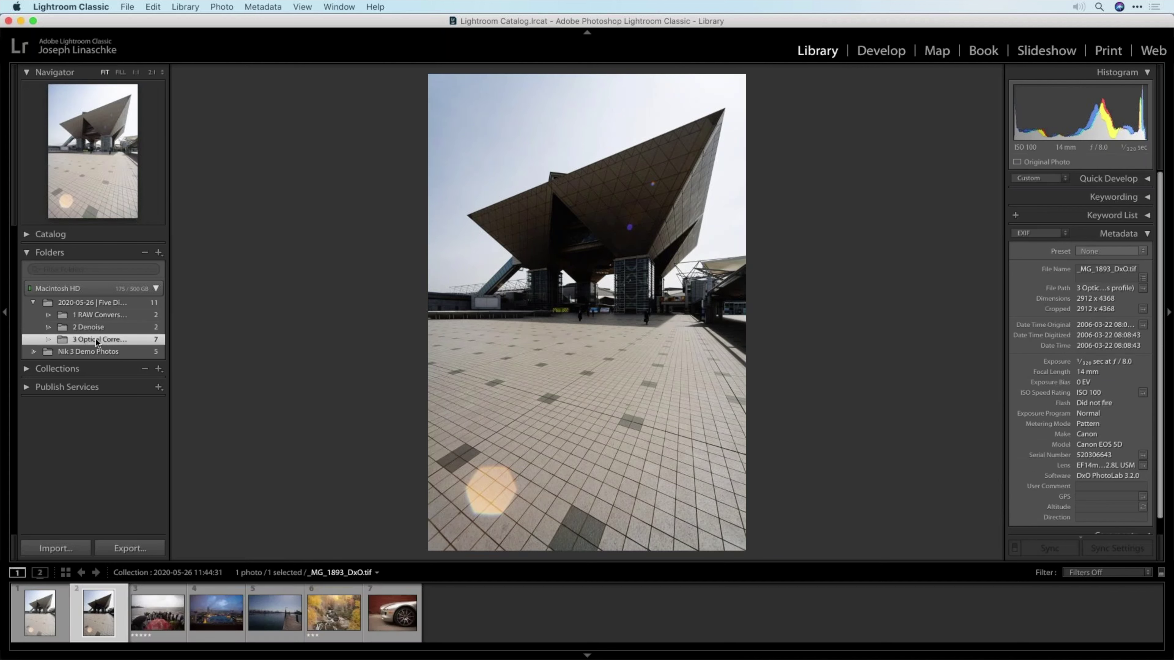